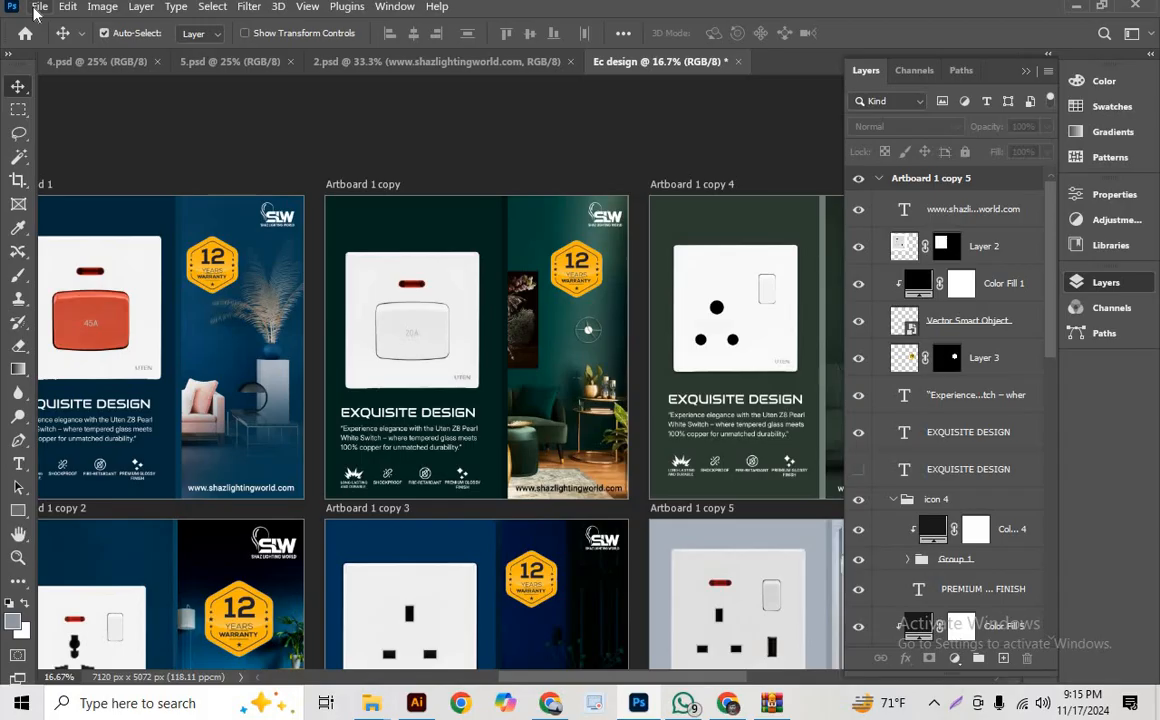
- Create a new 2000 x 2000 px document containing a blank artboard
click(39, 7)
click(52, 28)
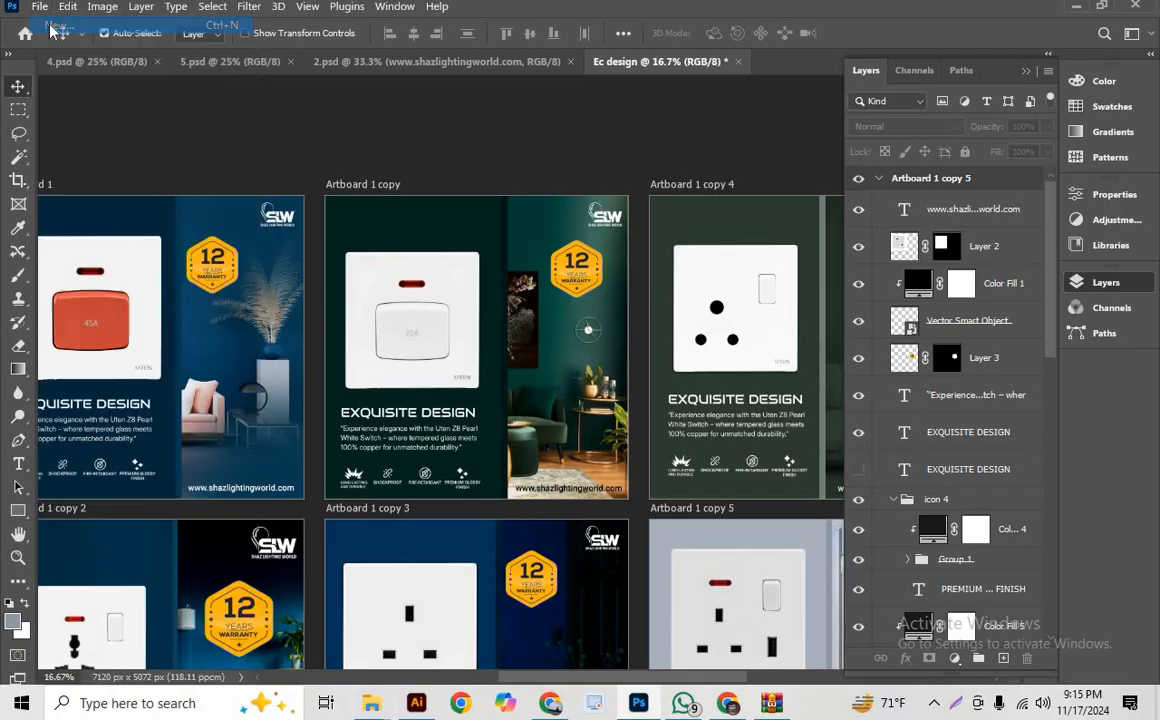
double_click(203, 241)
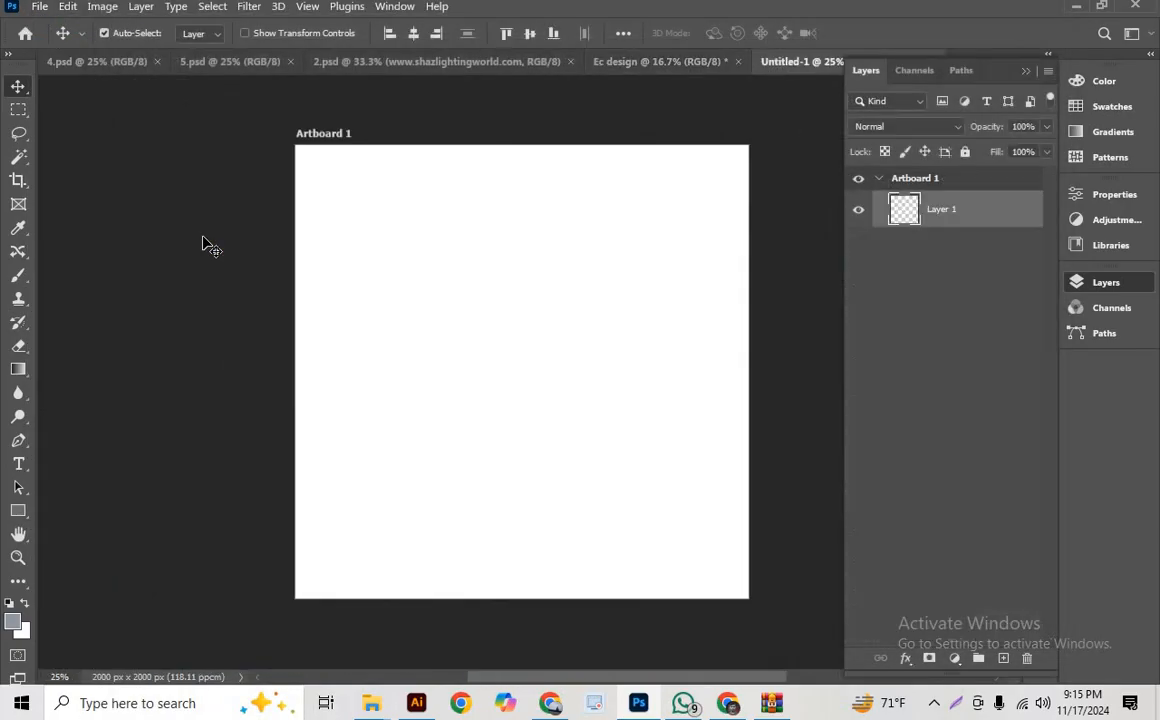
scroll(362, 277, down, 1)
scroll(492, 267, up, 2)
drag(438, 250, 448, 399)
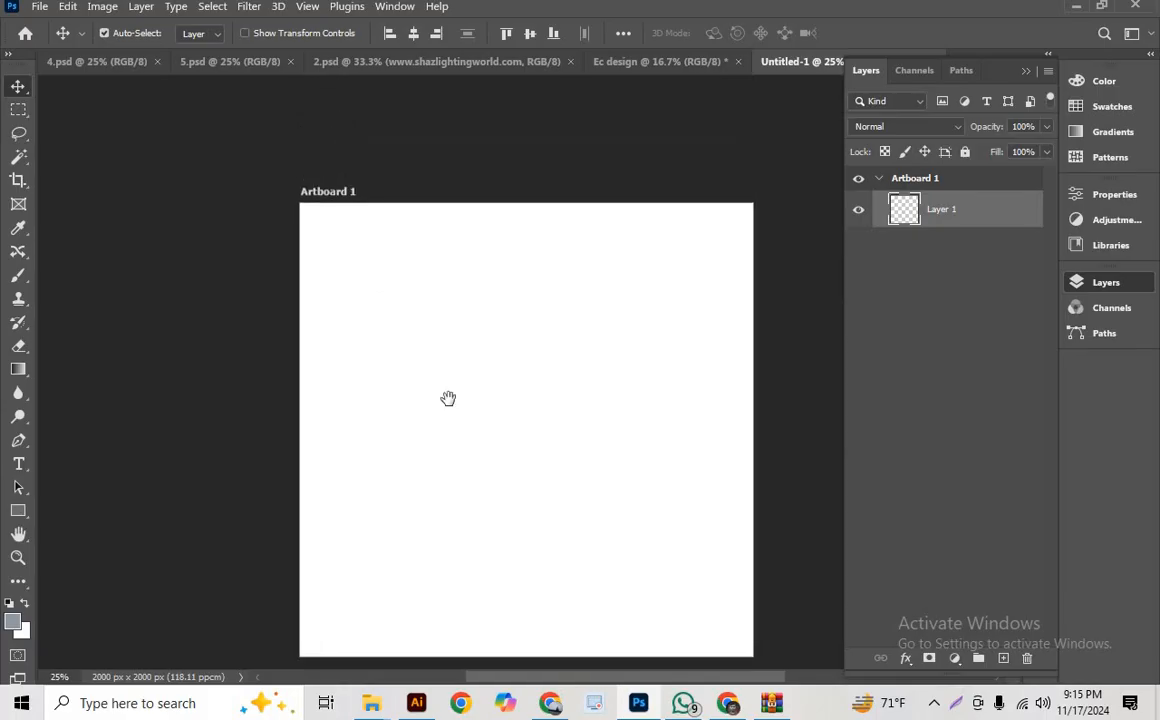
- Check the 2.psd socket advertisement as a layout reference and return to the blank document
click(464, 68)
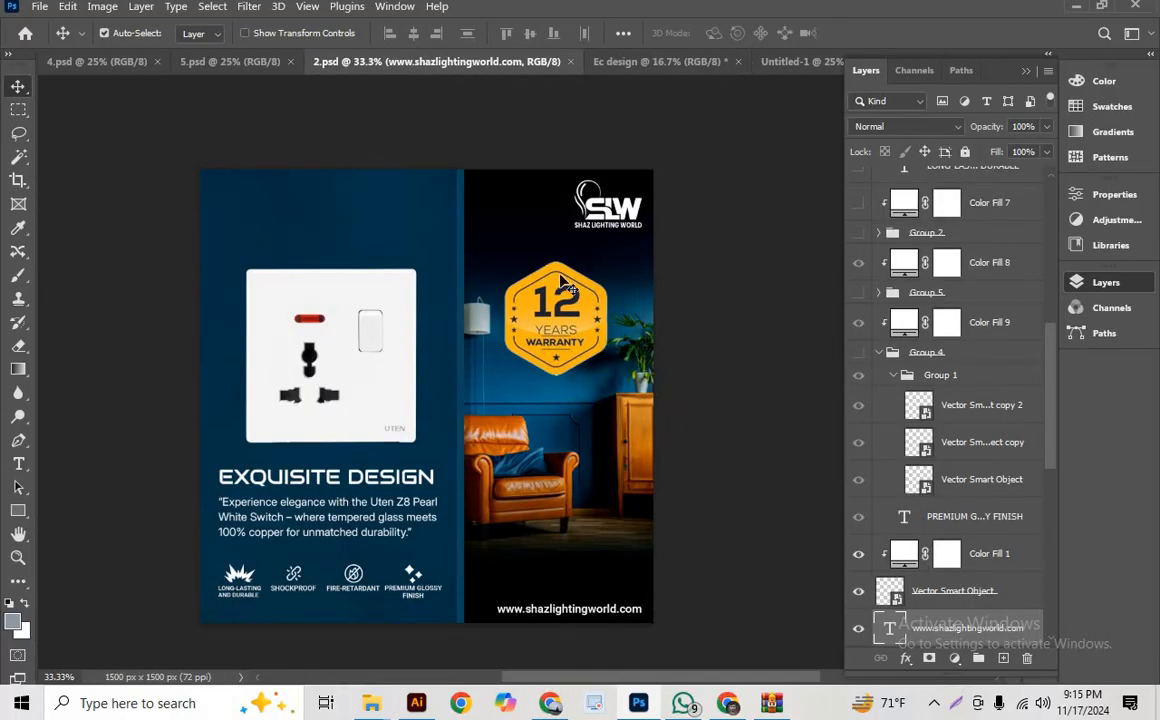
click(786, 64)
- Switch to Chrome and search Google for Yandex
click(550, 703)
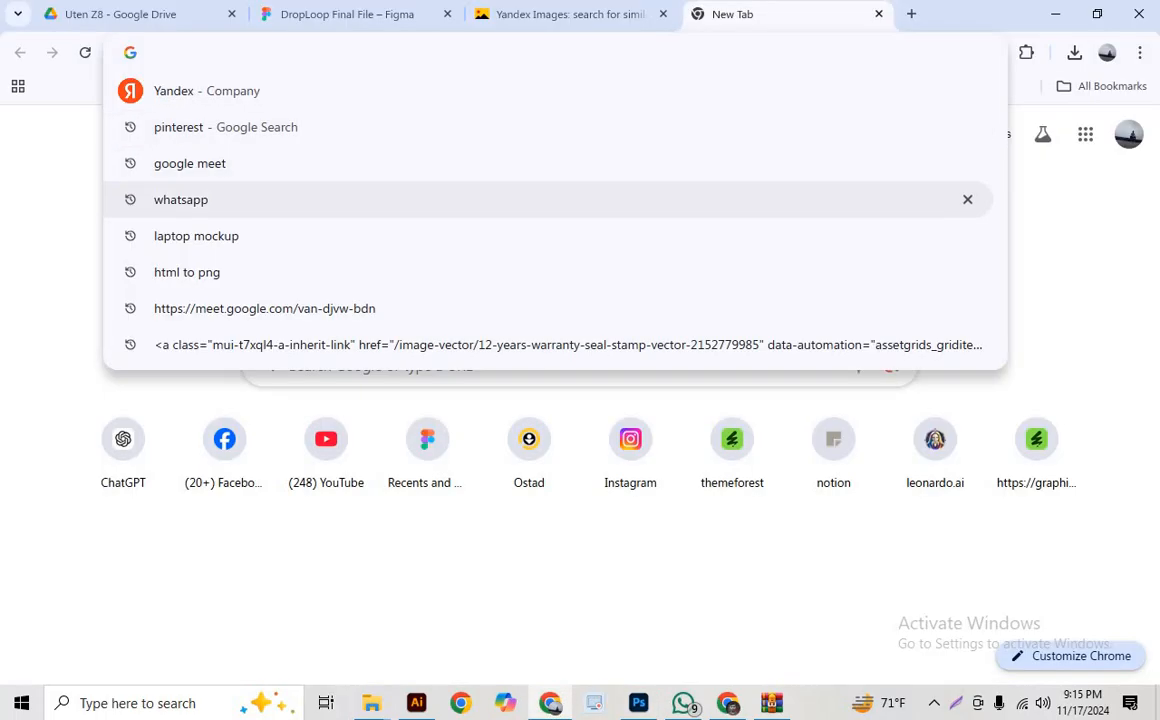
click(229, 98)
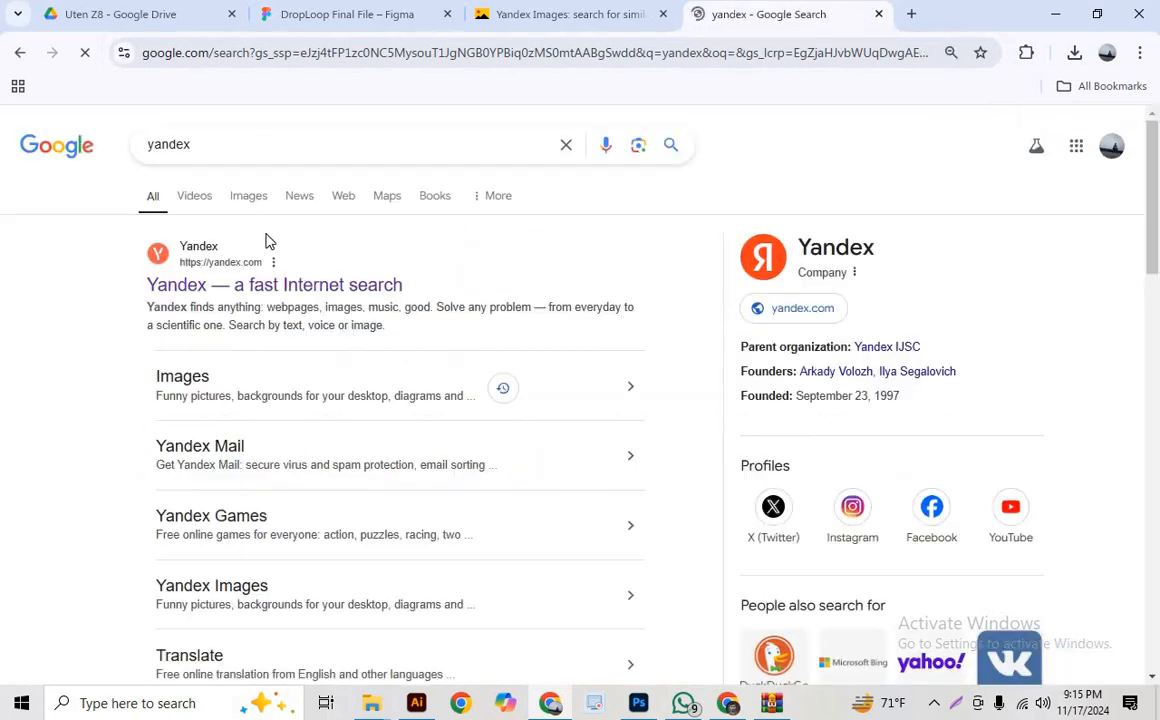
scroll(375, 267, down, 5)
- Examine the similar living-room interior images in the open Yandex Images search for a suitable background
click(524, 22)
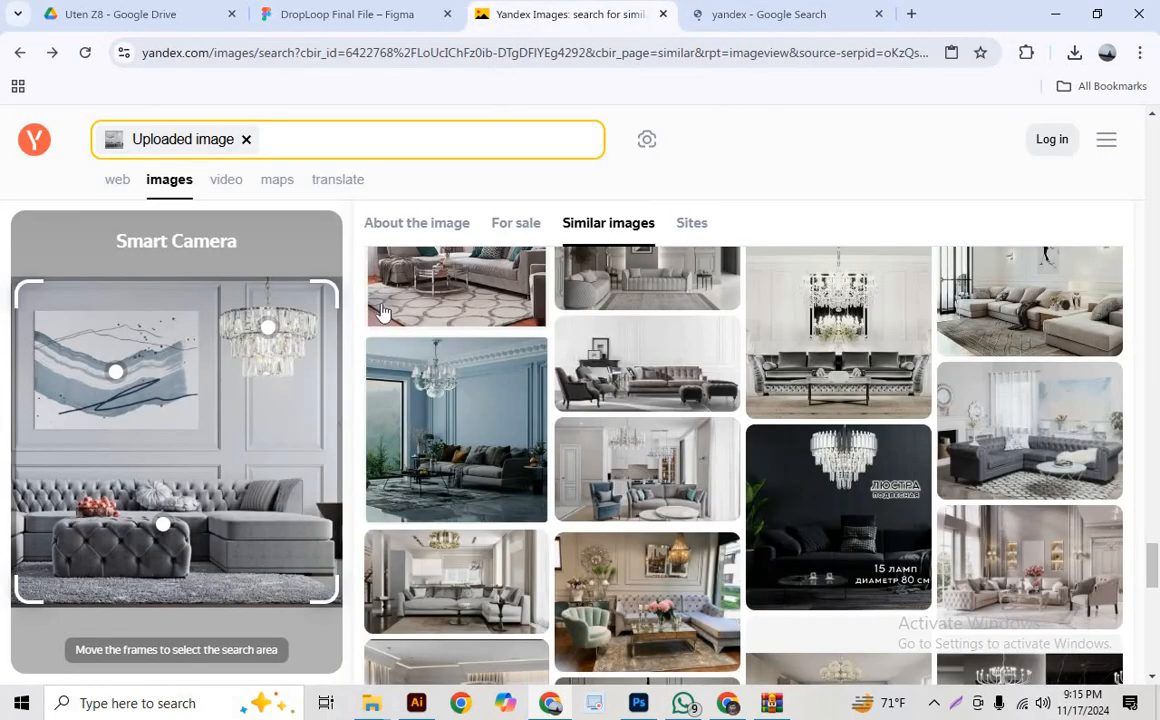
scroll(427, 344, down, 2)
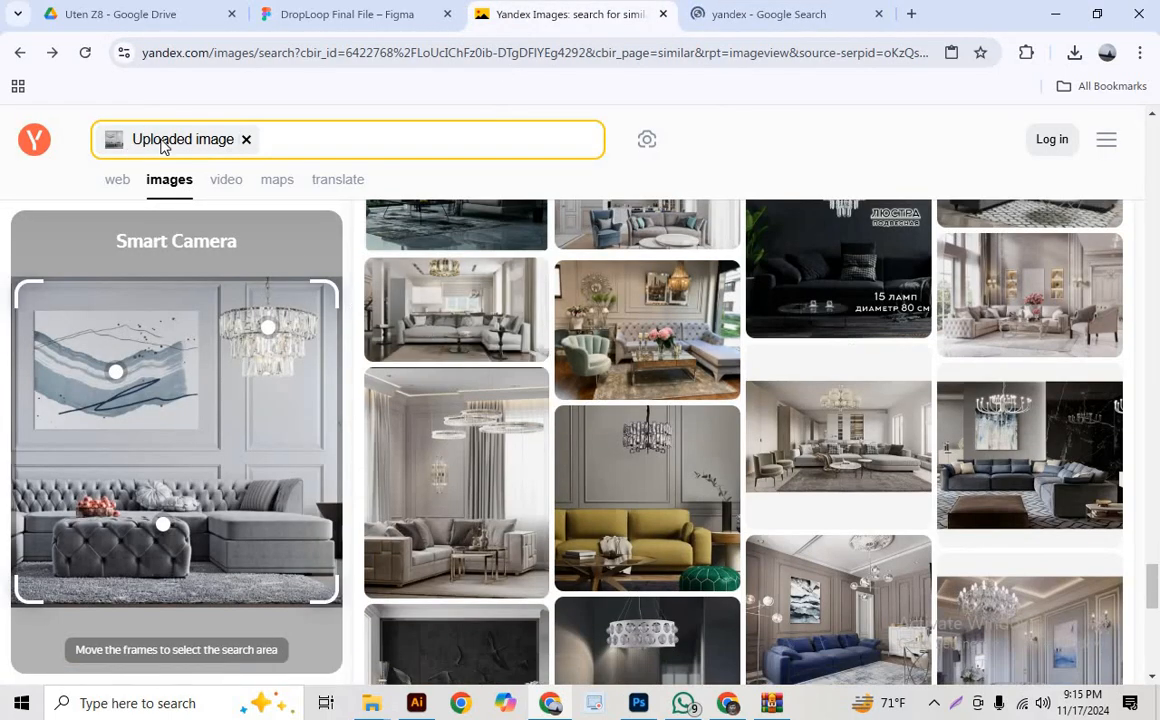
scroll(558, 318, down, 3)
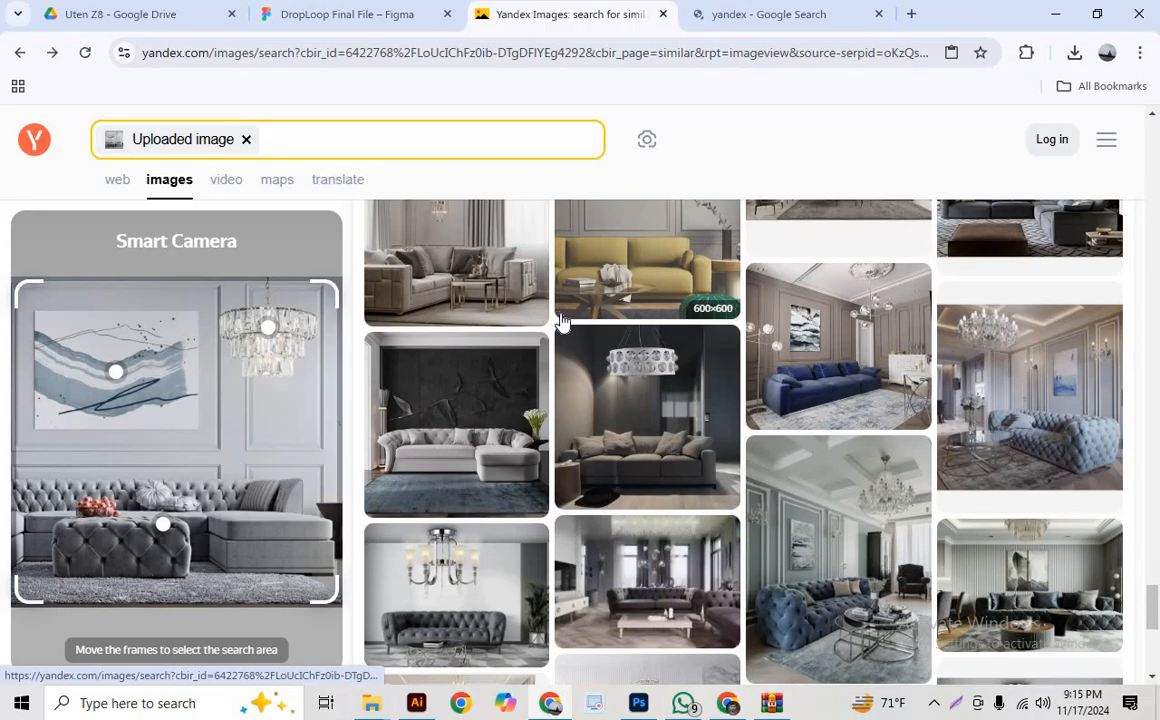
scroll(560, 322, up, 3)
scroll(960, 430, down, 10)
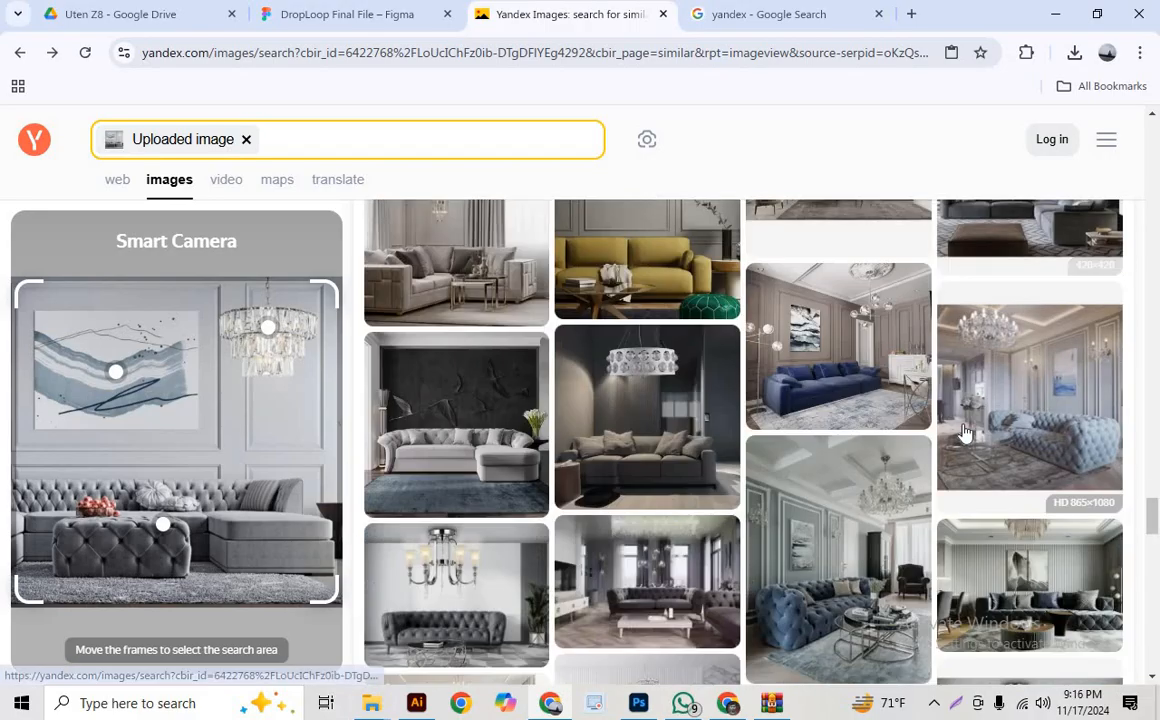
scroll(728, 575, down, 2)
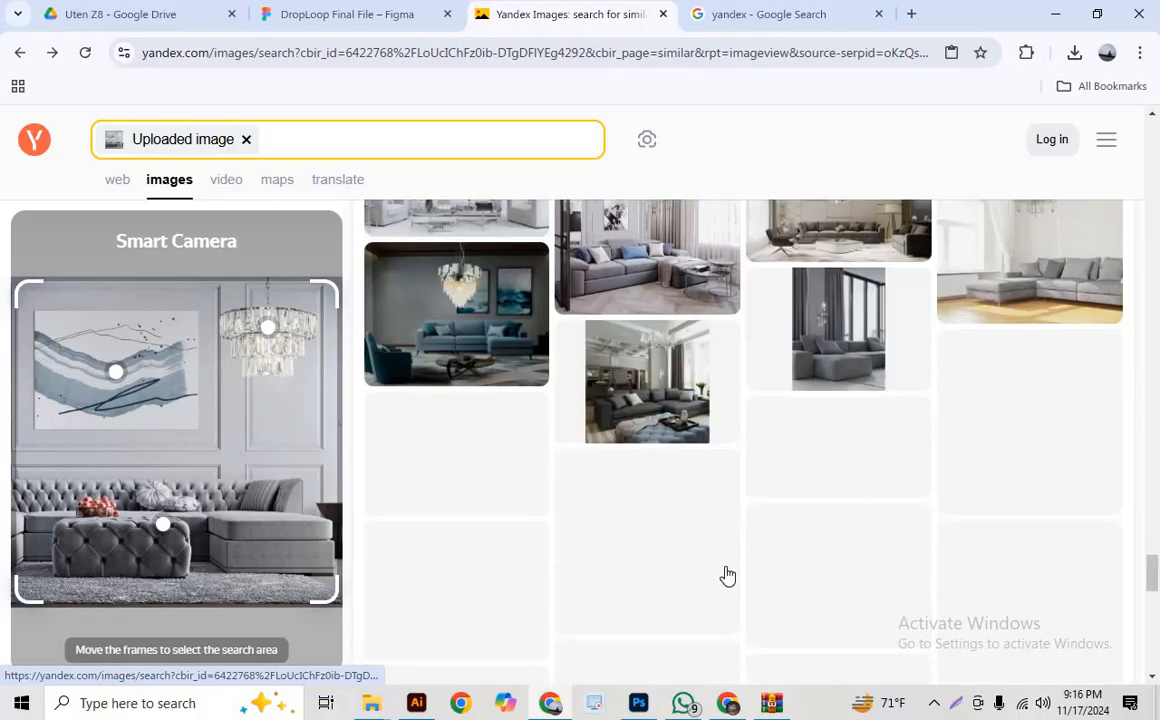
scroll(746, 544, up, 3)
scroll(786, 560, up, 1)
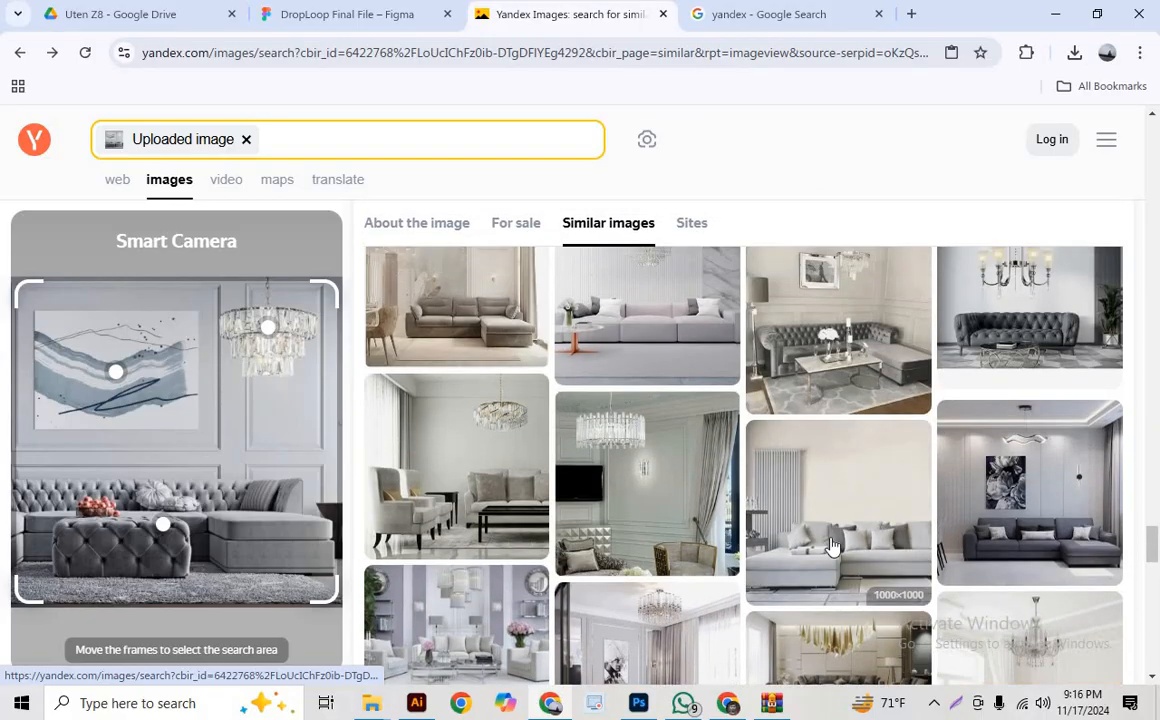
scroll(833, 535, up, 1)
scroll(833, 535, down, 6)
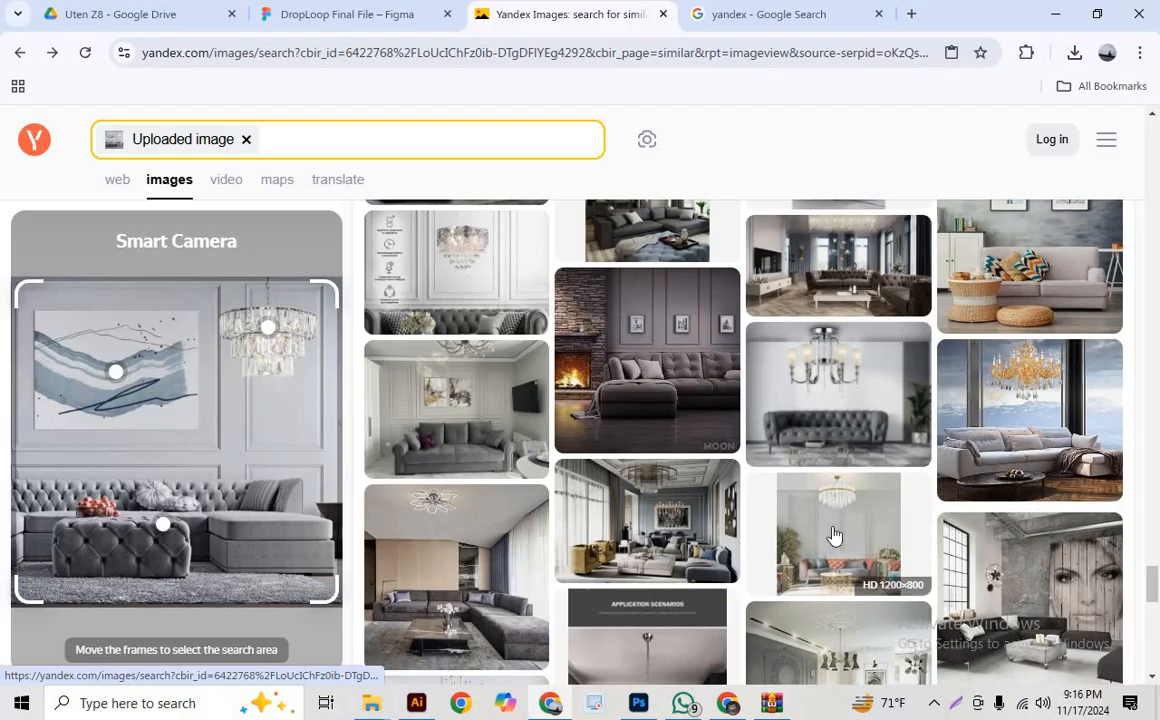
- Save the image of the blue sofa under ring chandeliers to Downloads as the WEBP file i (11)
click(420, 370)
right_click(420, 369)
click(503, 418)
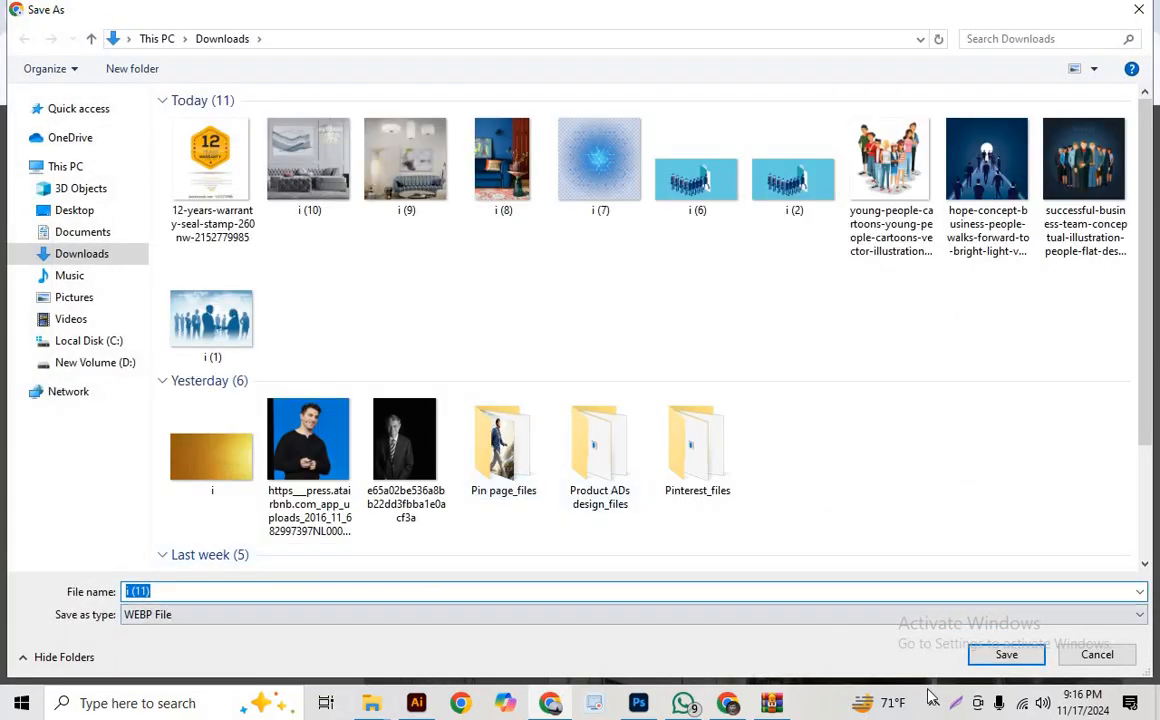
click(1003, 655)
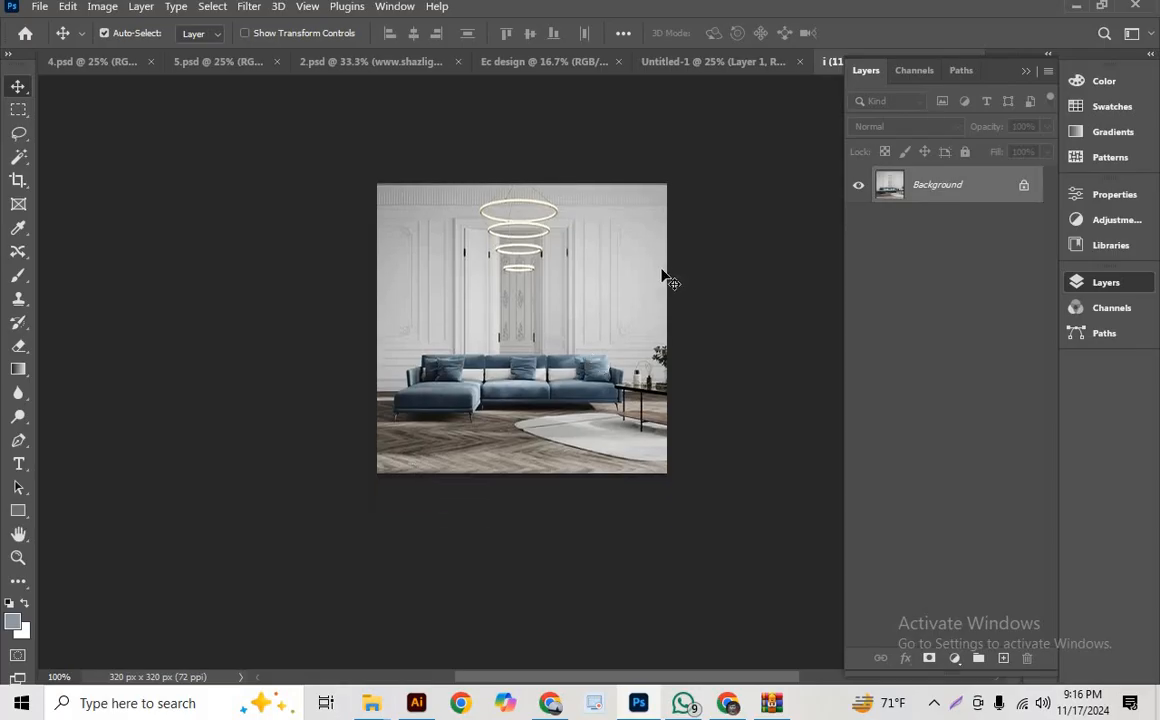
- Close the i (11).webp document in Photoshop to return to the blank artboard
click(1026, 72)
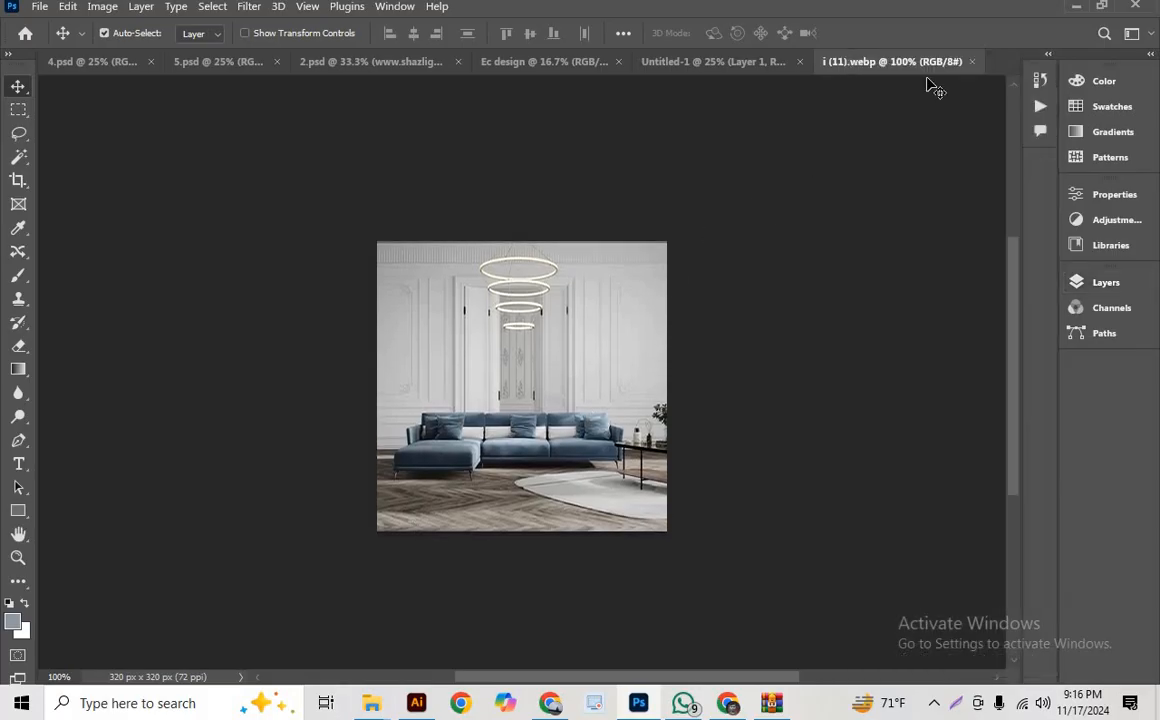
click(971, 62)
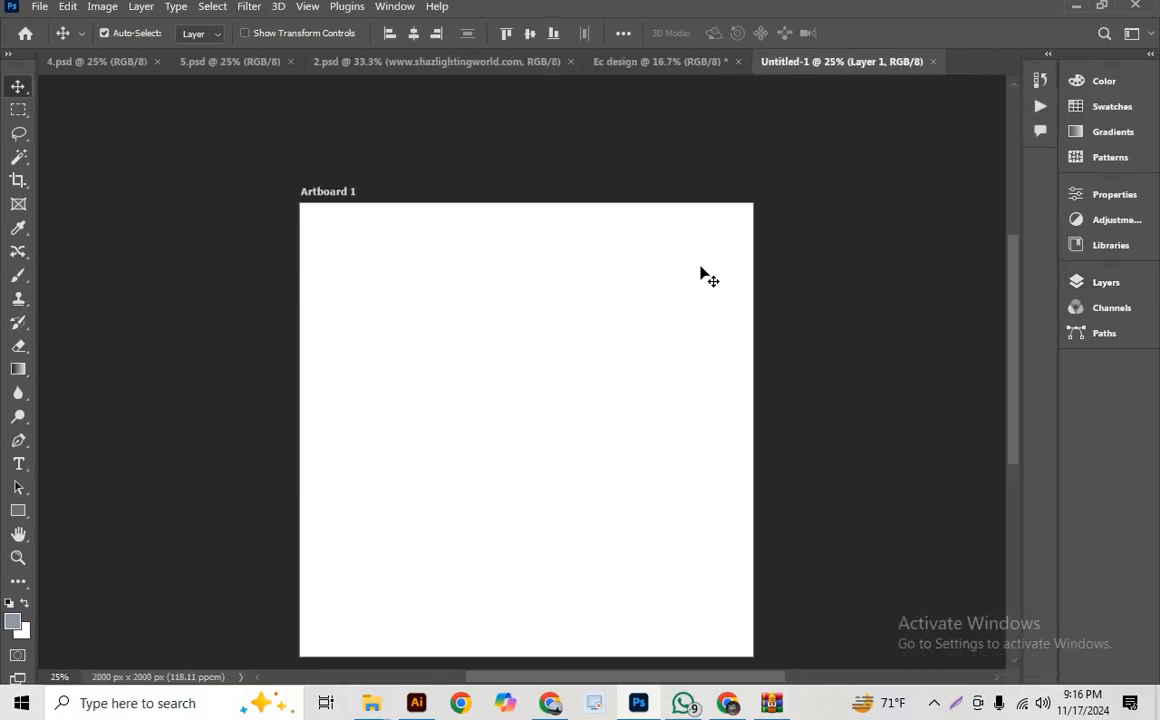
- Place the dark-blue living room image with the pink sofa from Downloads as an embedded object on the artboard
click(40, 7)
click(114, 350)
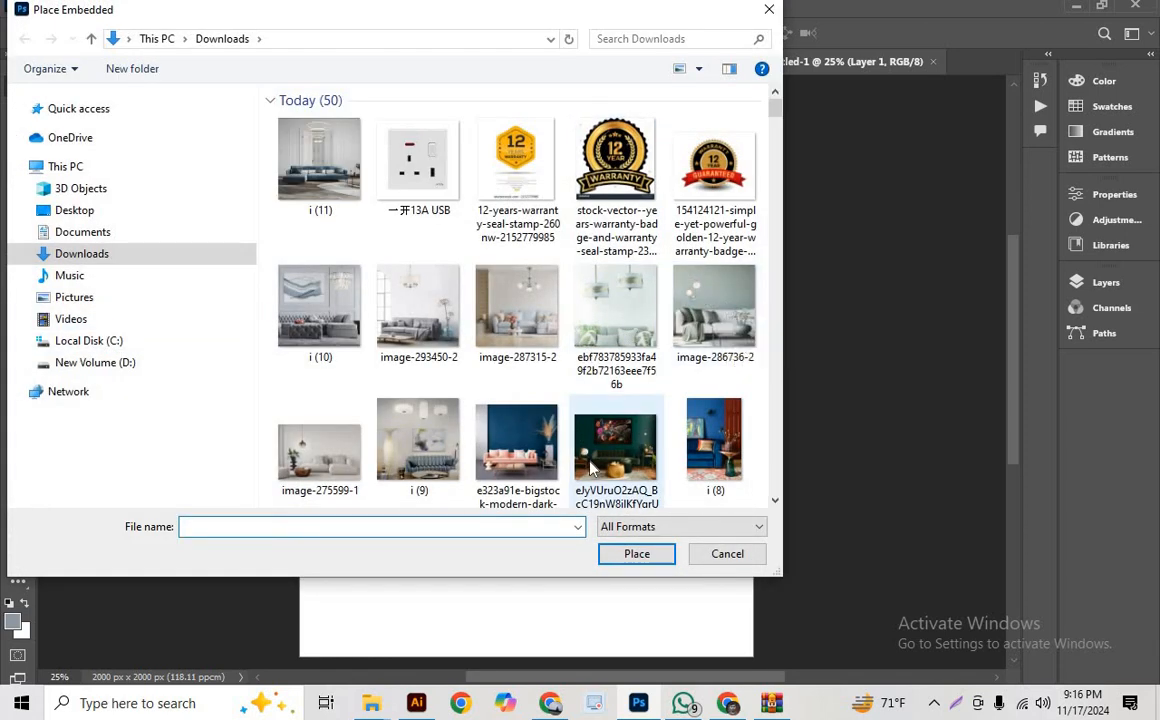
click(530, 457)
double_click(521, 452)
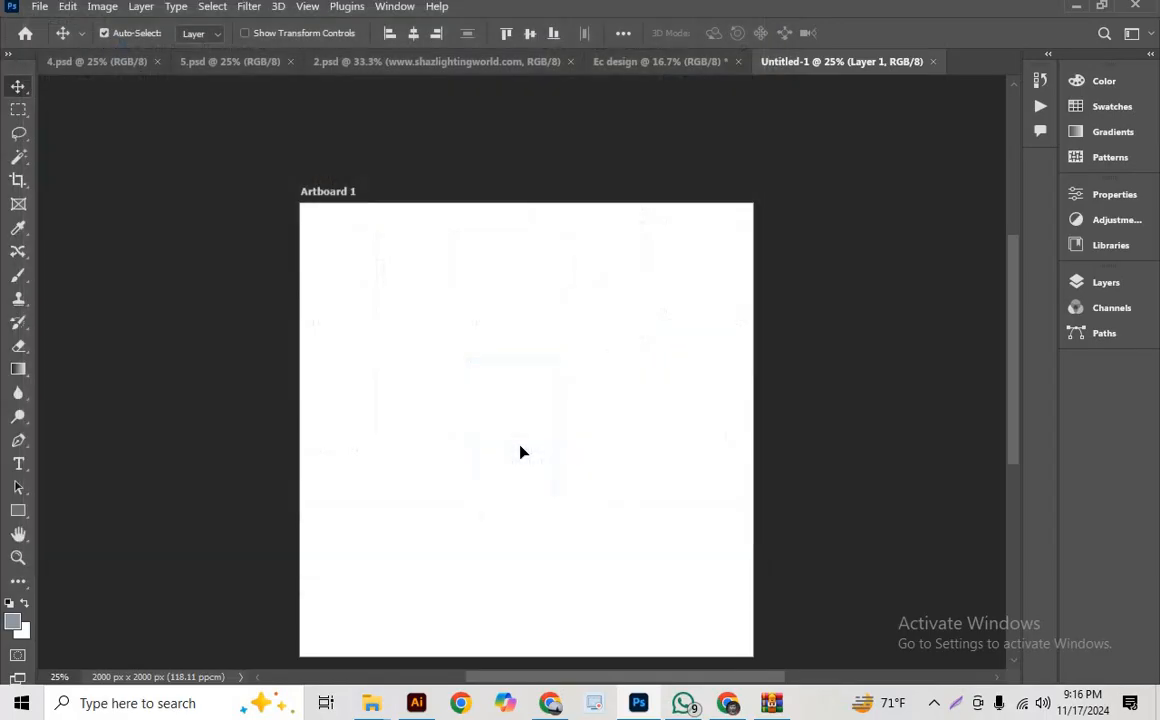
- Scale the living room image to 134.95% to fill the artboard and shift it horizontally to X 920.38 px
drag(524, 255, 531, 202)
drag(530, 572, 526, 598)
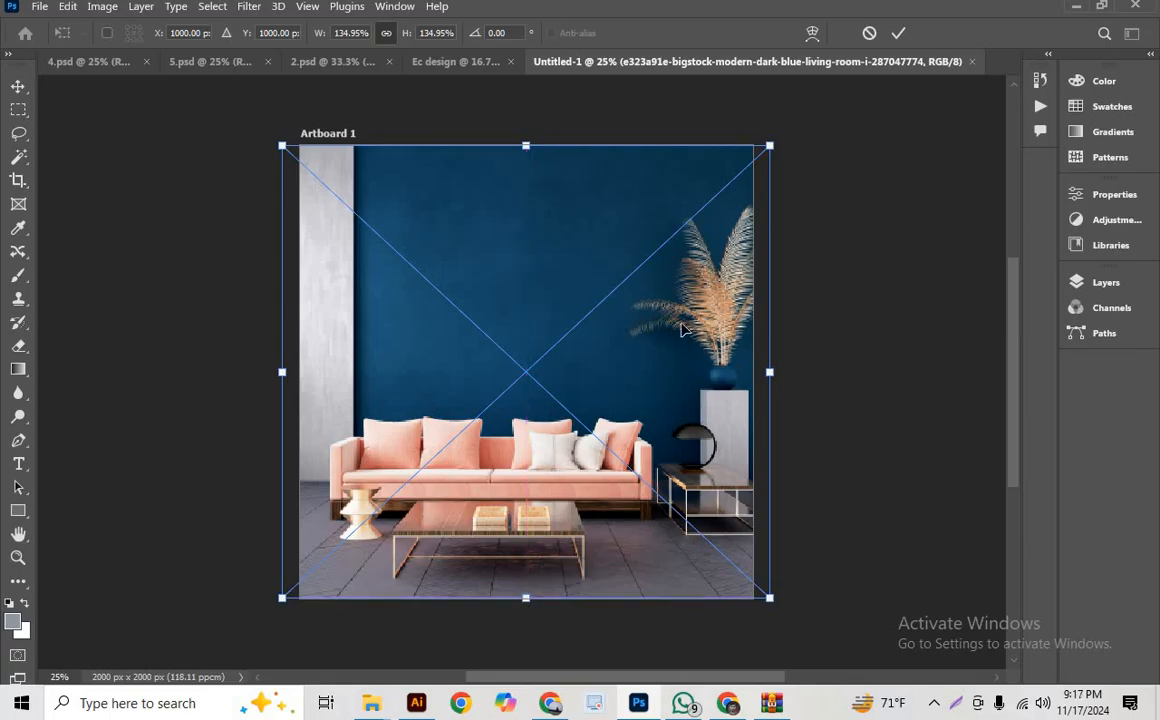
drag(641, 352, 624, 352)
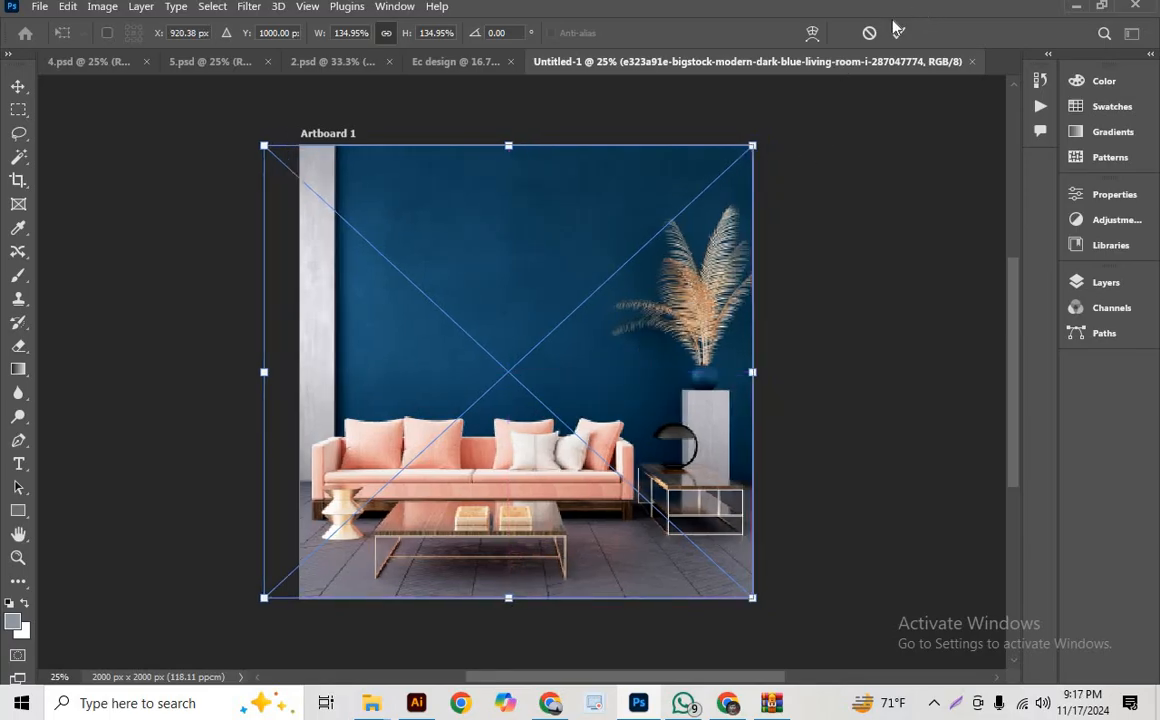
click(898, 34)
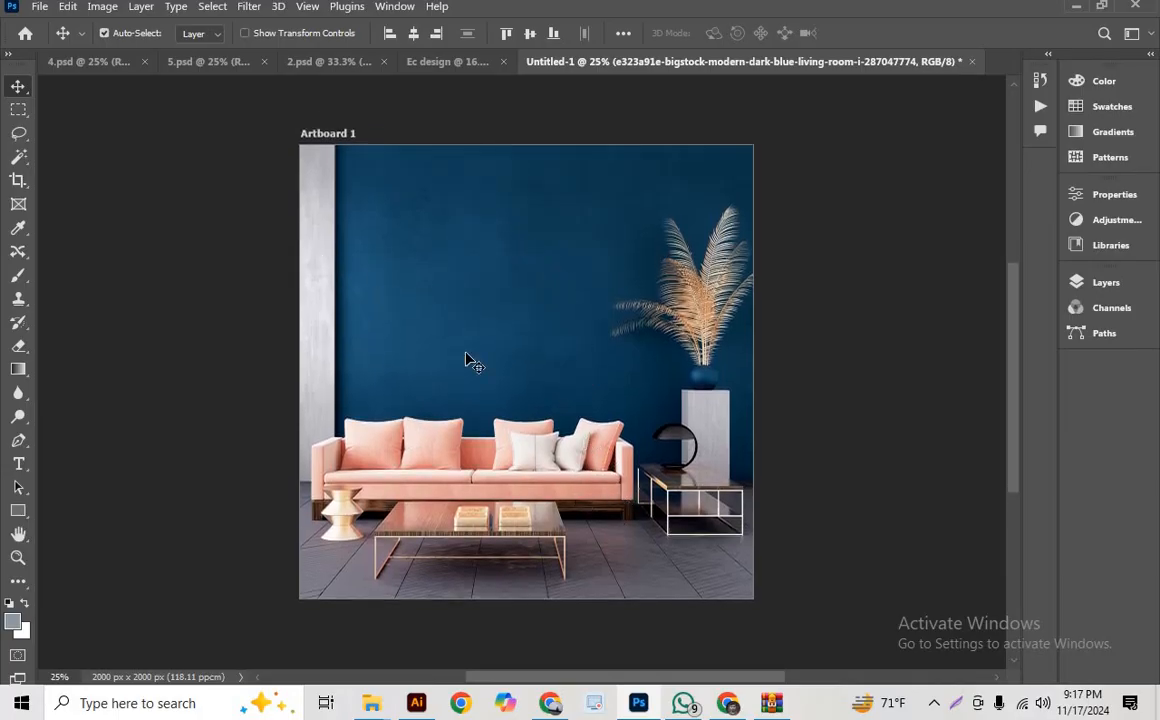
- Place the socket image 一开13A USB from Downloads as an embedded object over the living room background
scroll(467, 356, down, 3)
scroll(480, 375, up, 4)
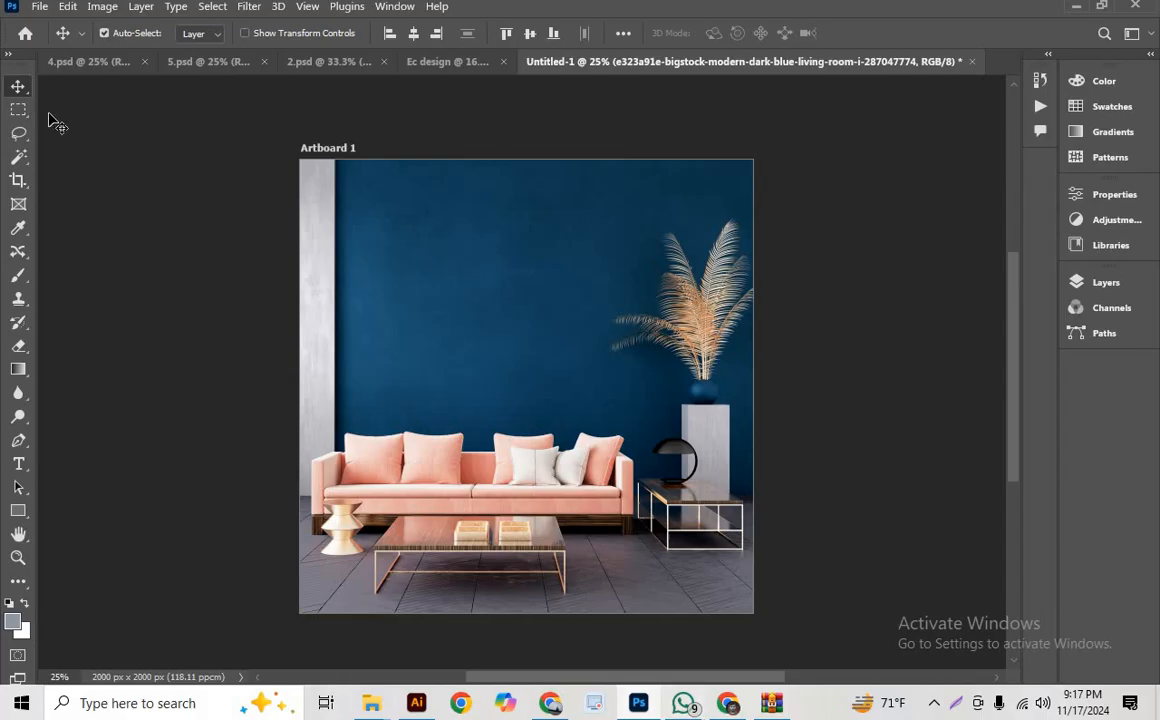
click(37, 8)
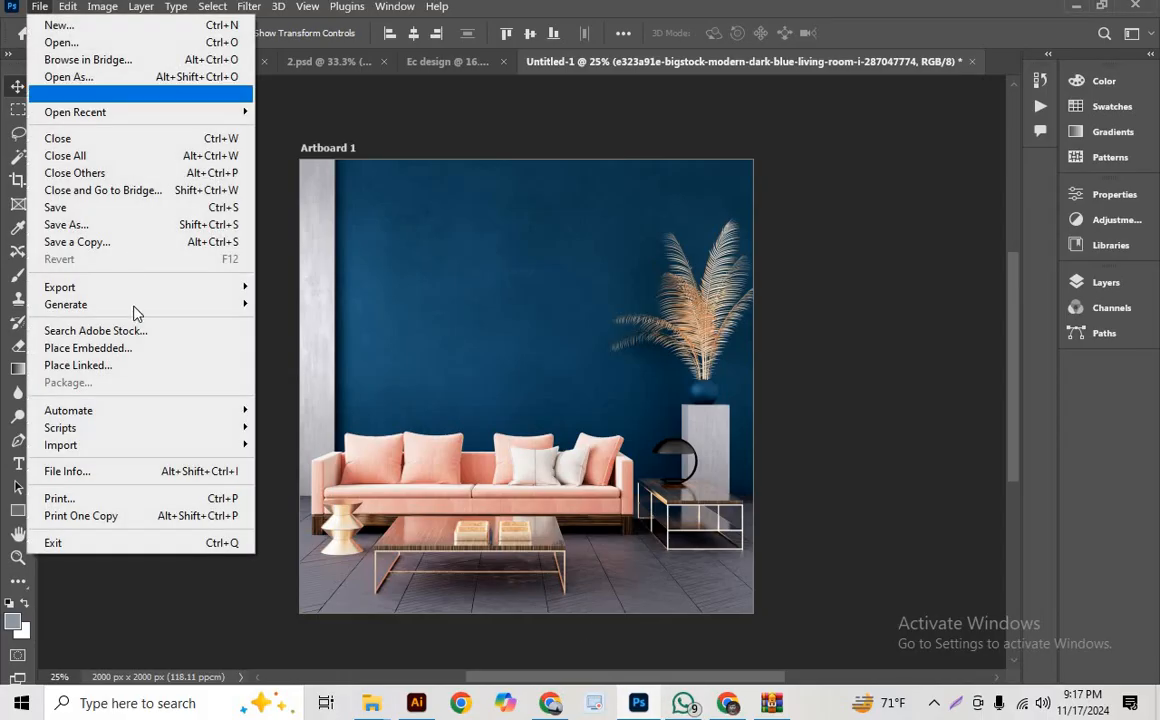
click(130, 344)
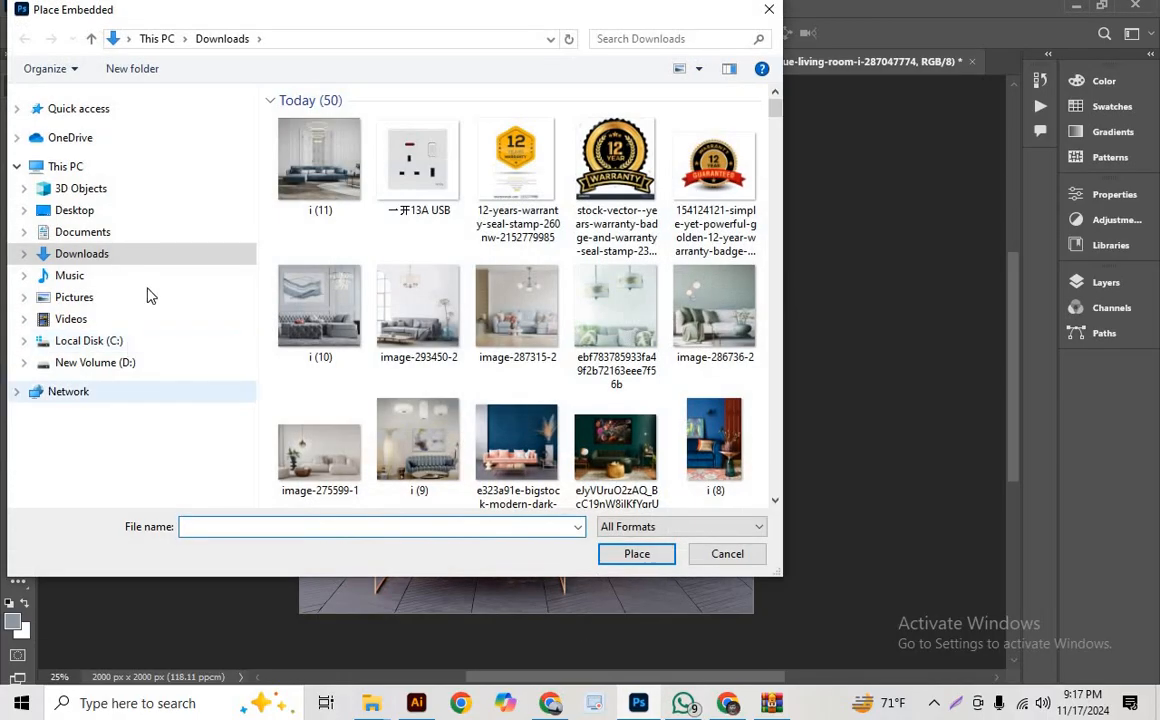
double_click(425, 158)
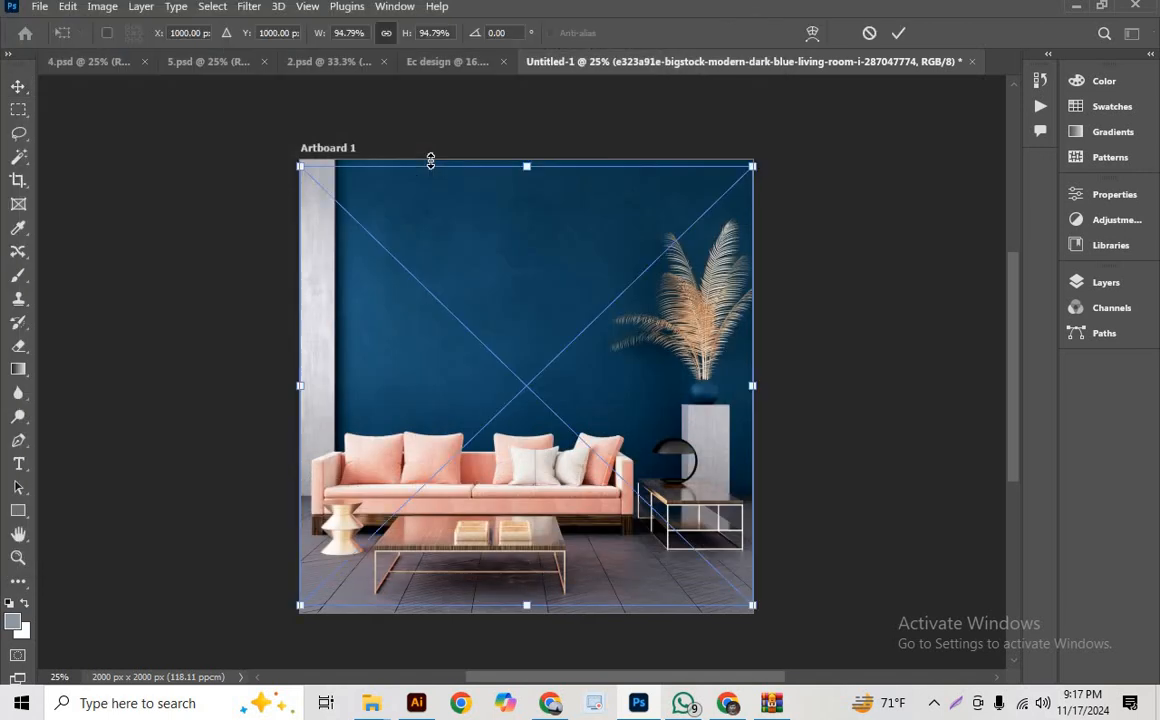
click(899, 34)
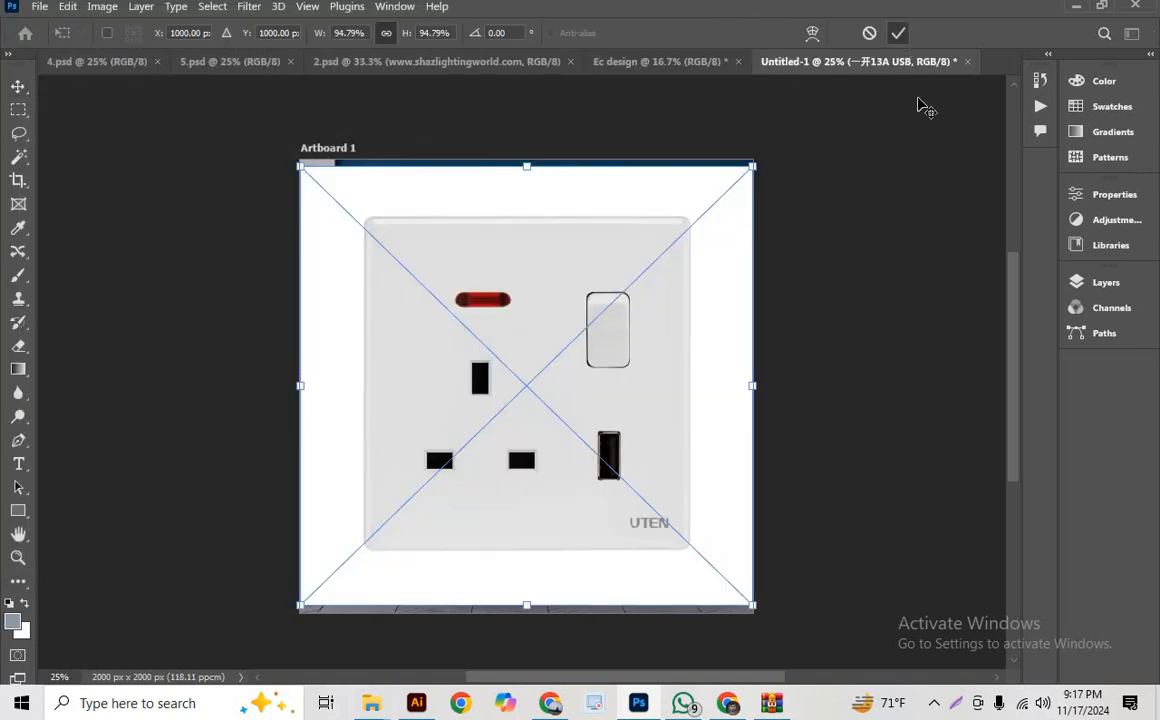
- Select the socket image's white background with the Magic Wand, invert the selection and apply it as a layer mask
click(1110, 284)
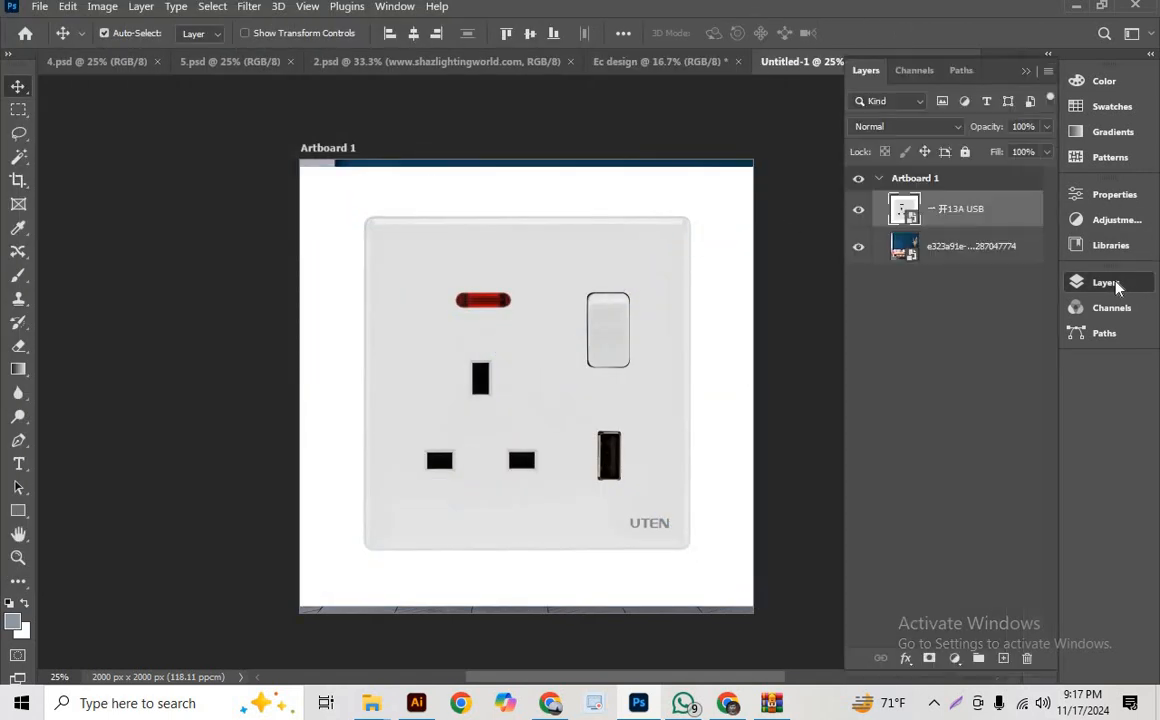
click(19, 156)
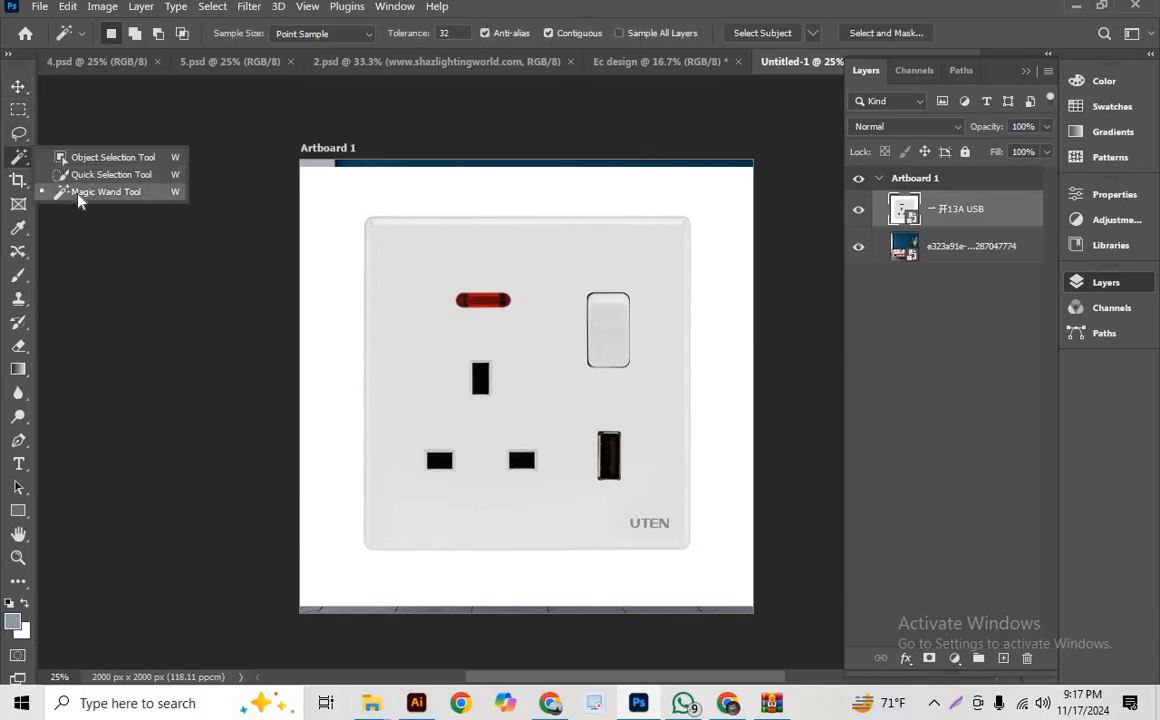
click(84, 195)
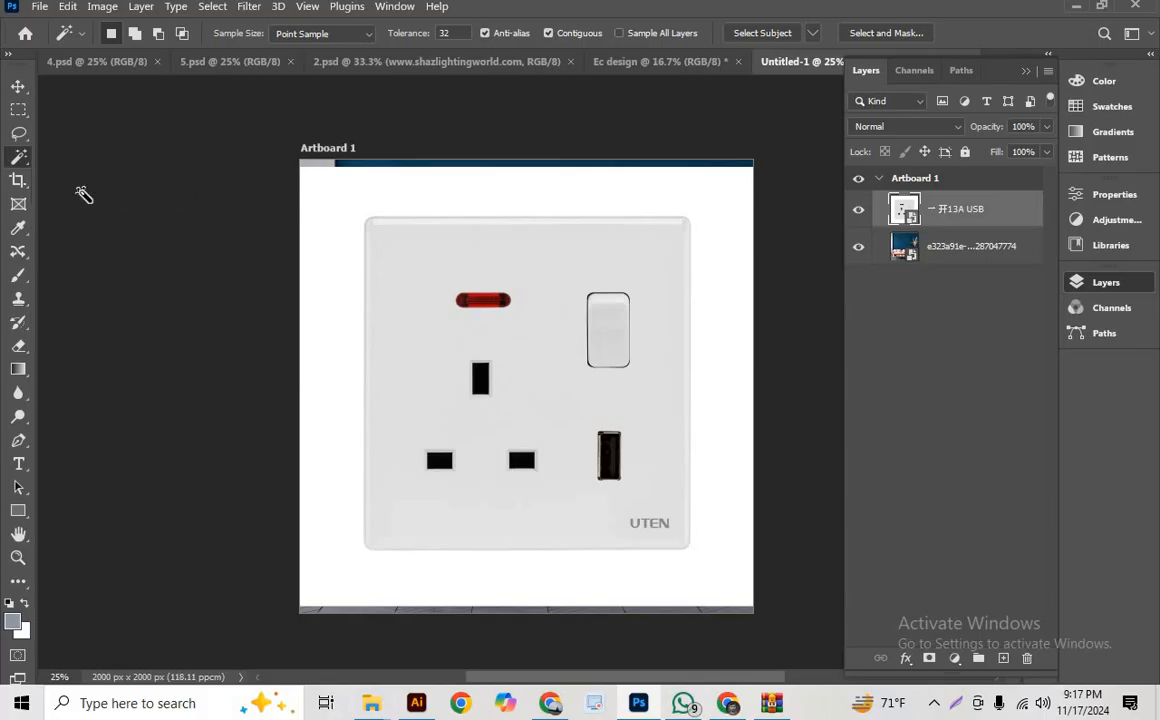
click(355, 186)
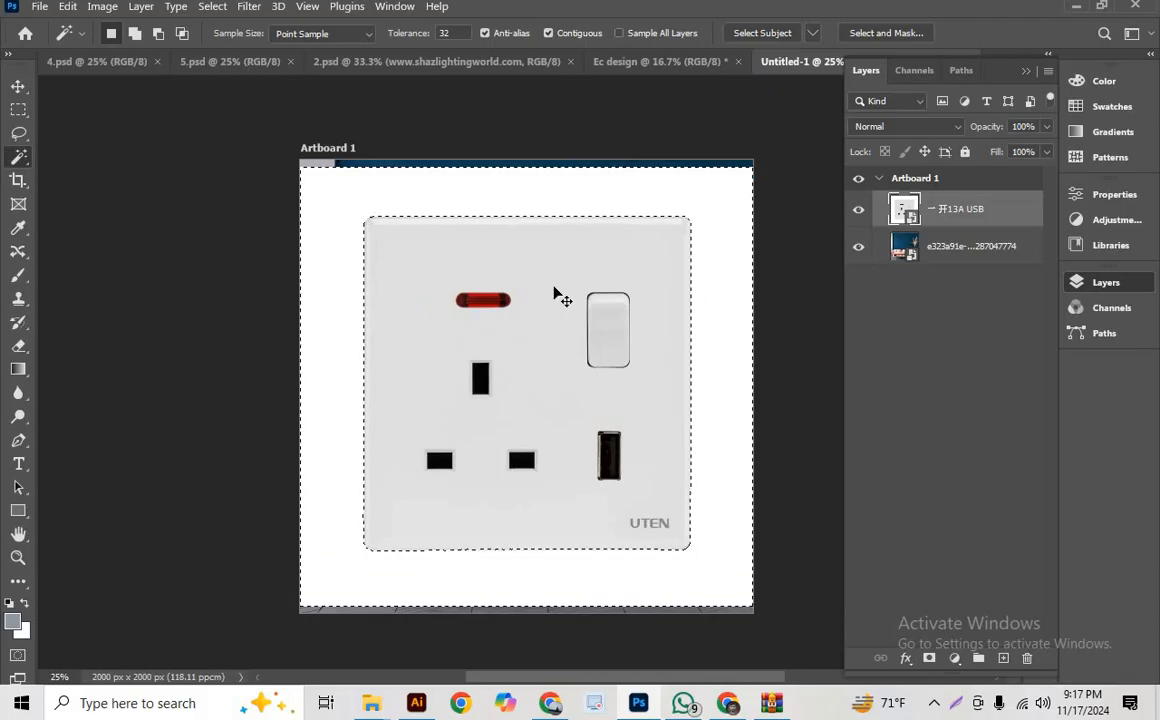
key(ctrl+shift+i)
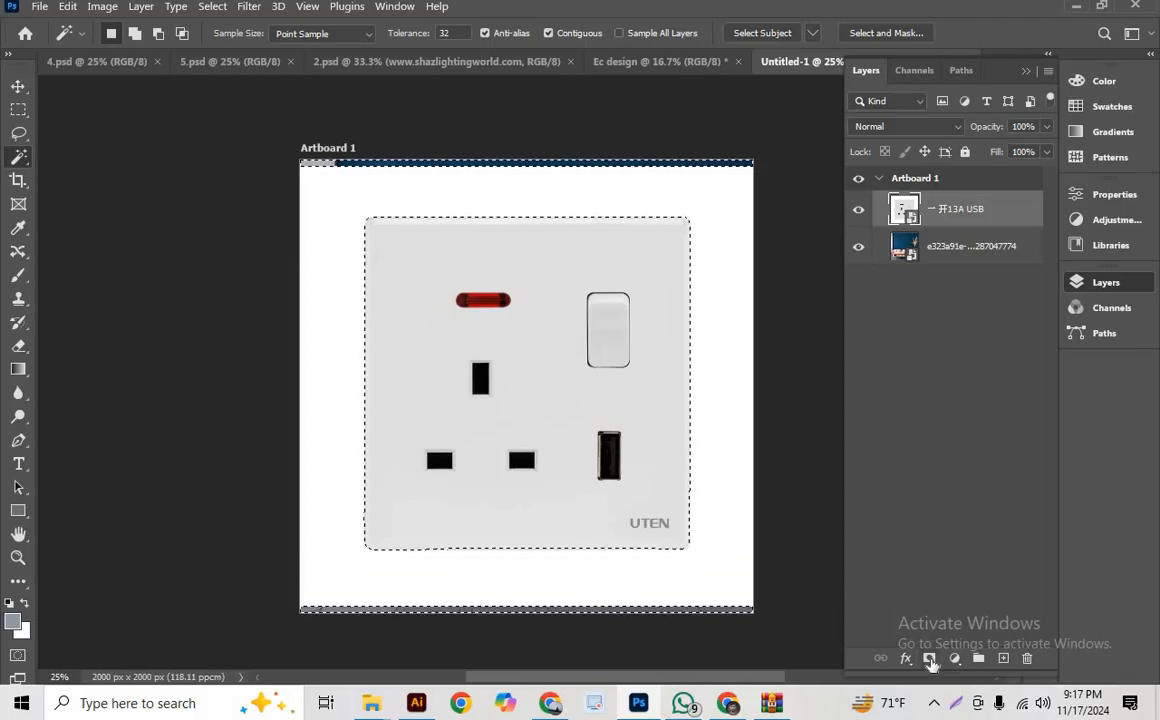
click(931, 657)
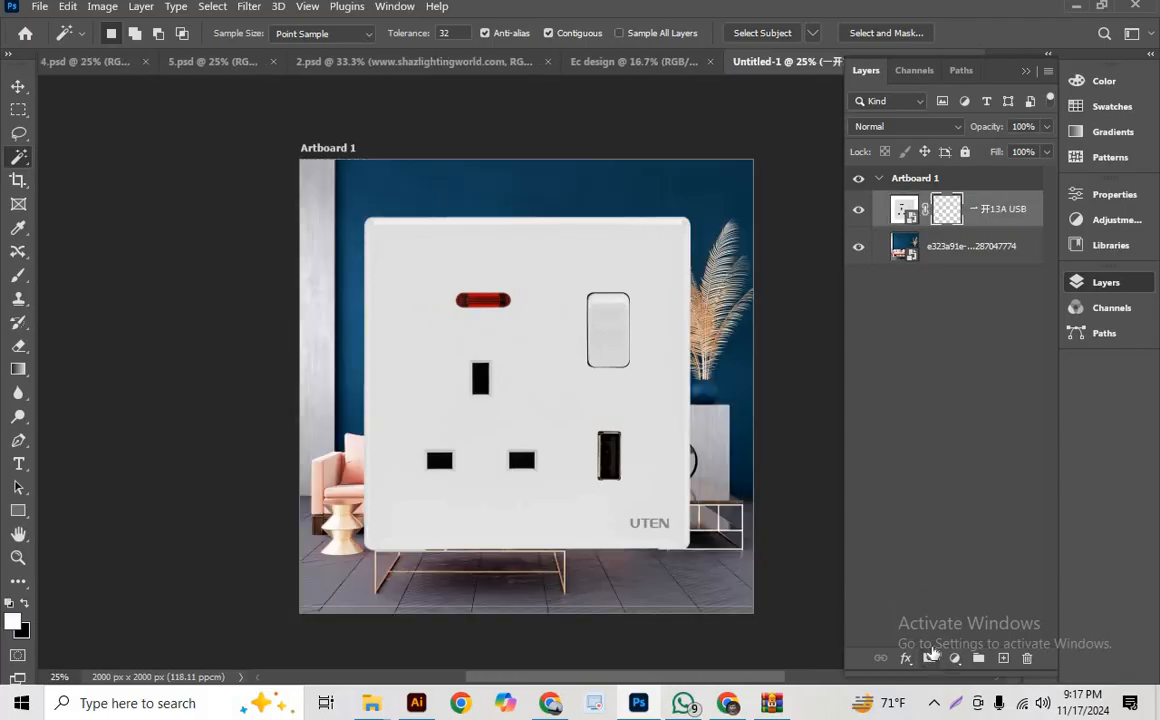
- Scale the masked socket down and position it on the blue wall above the sofa's left half
click(18, 87)
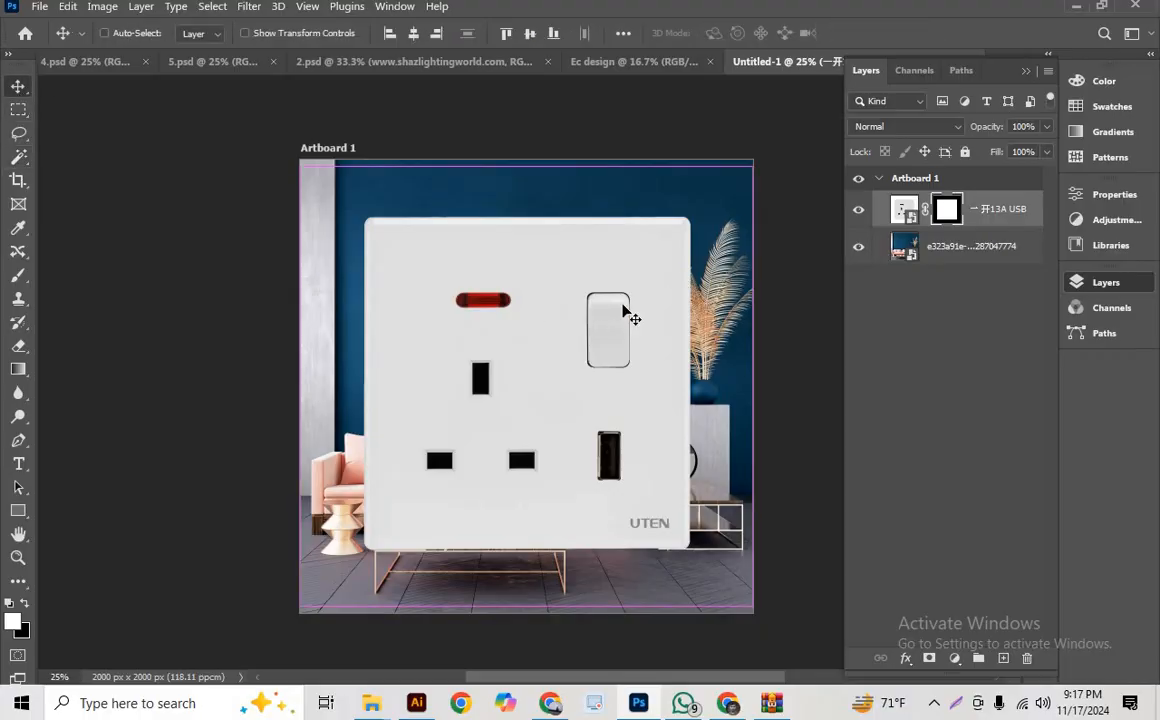
key(ctrl+t)
drag(536, 170, 527, 410)
drag(558, 527, 432, 303)
click(897, 33)
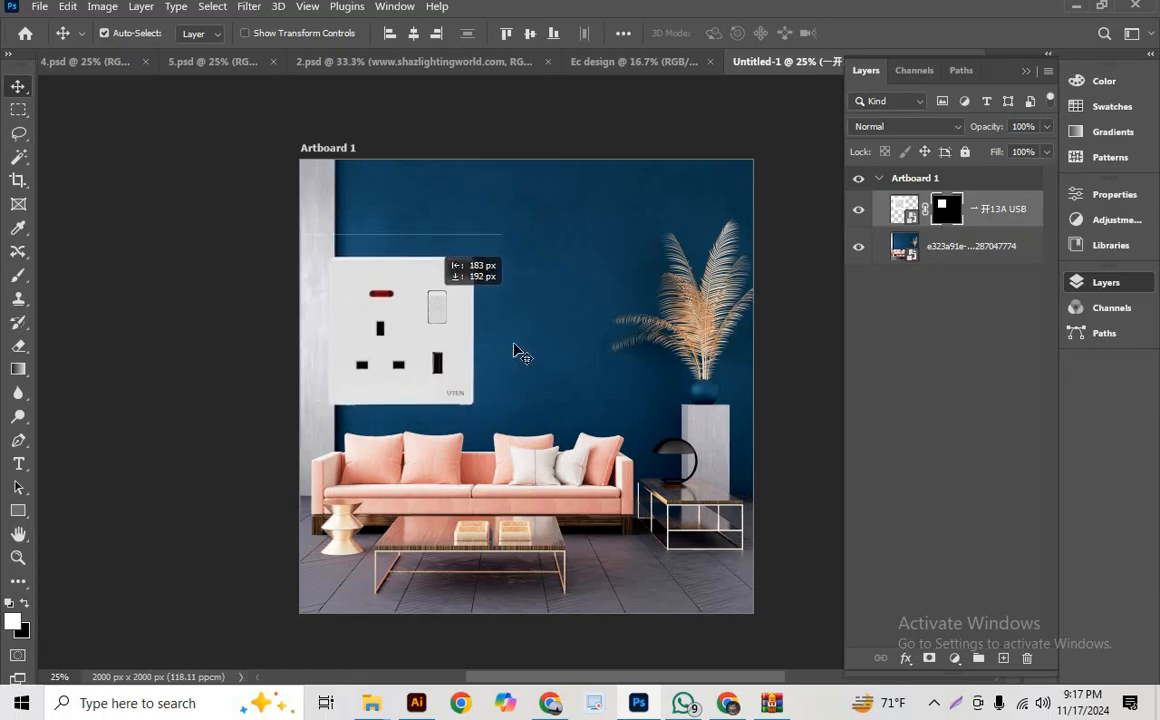
- Open the living room layer in the Camera Raw Filter and set Noise Reduction to 55 and Color Noise Reduction to 28
drag(513, 352, 514, 352)
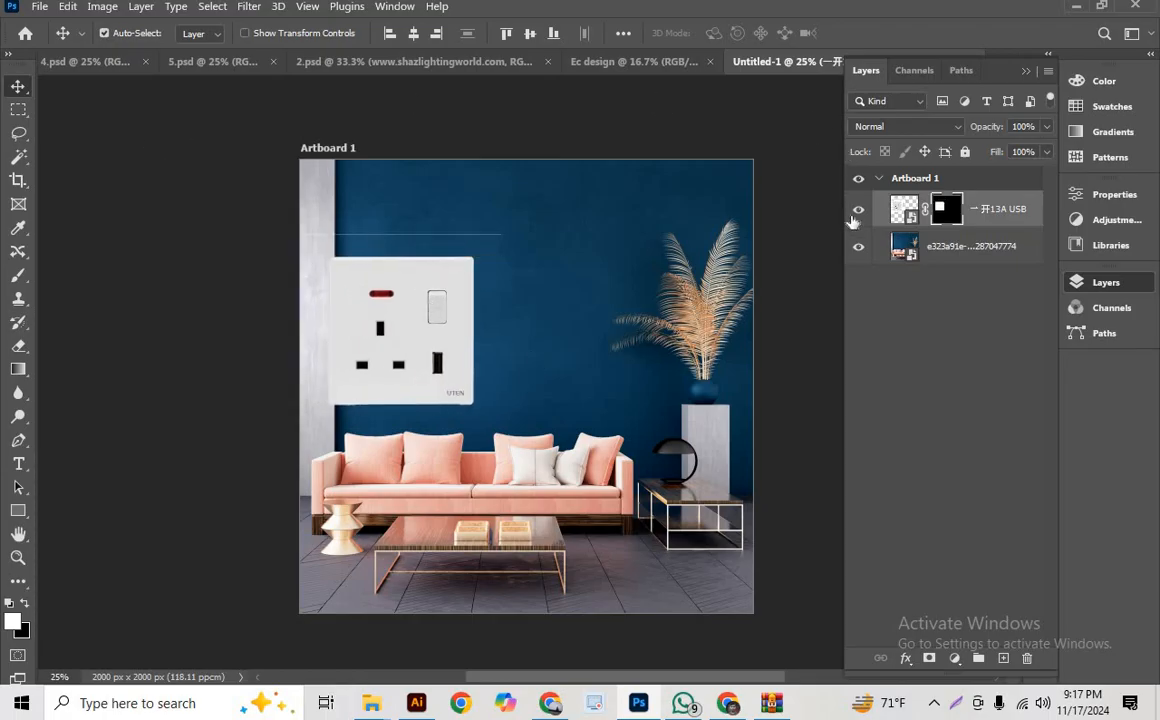
click(929, 256)
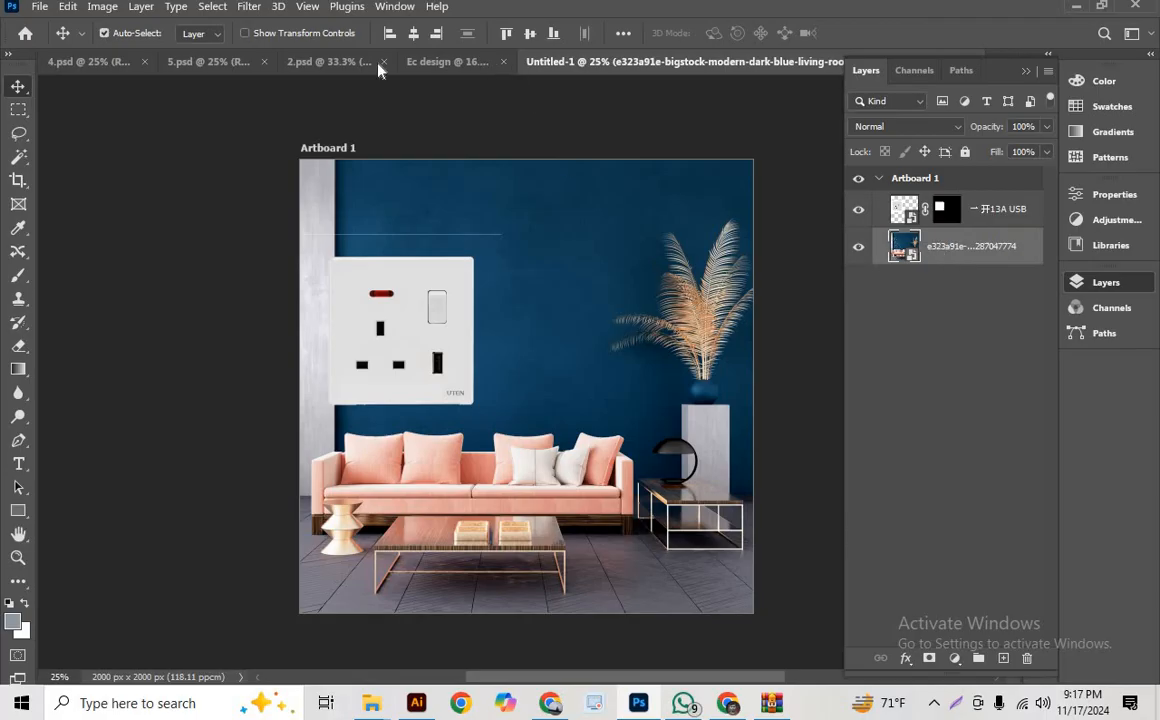
click(256, 7)
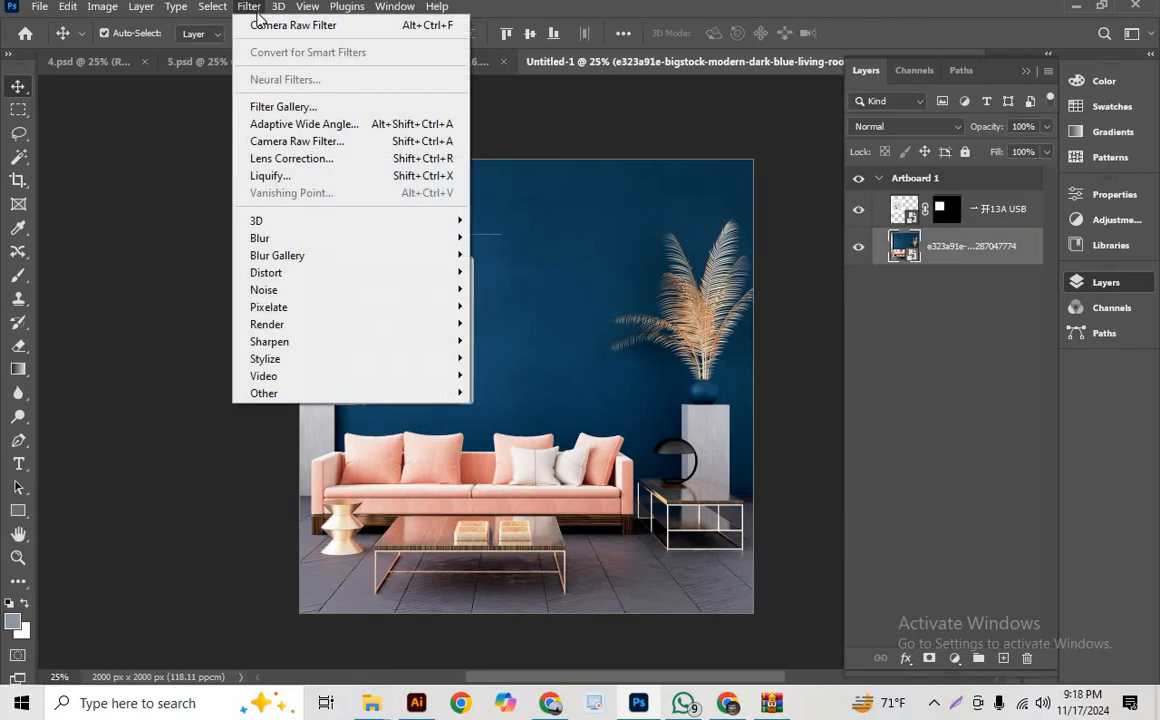
click(345, 141)
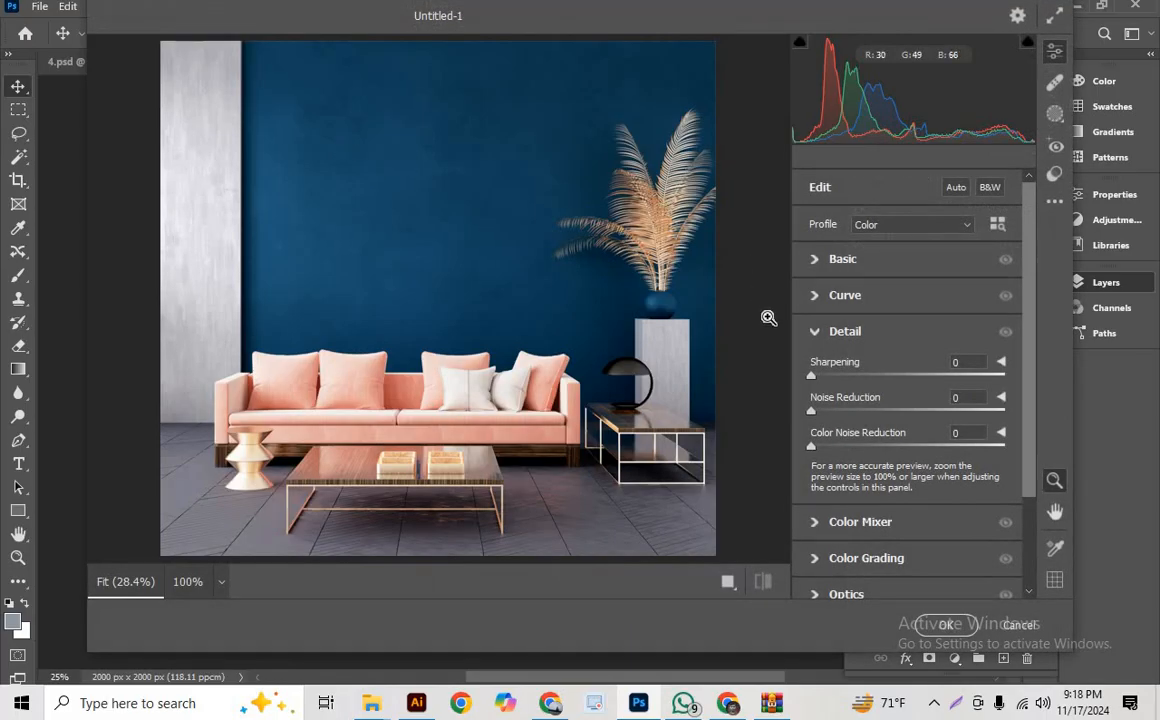
drag(868, 418, 893, 418)
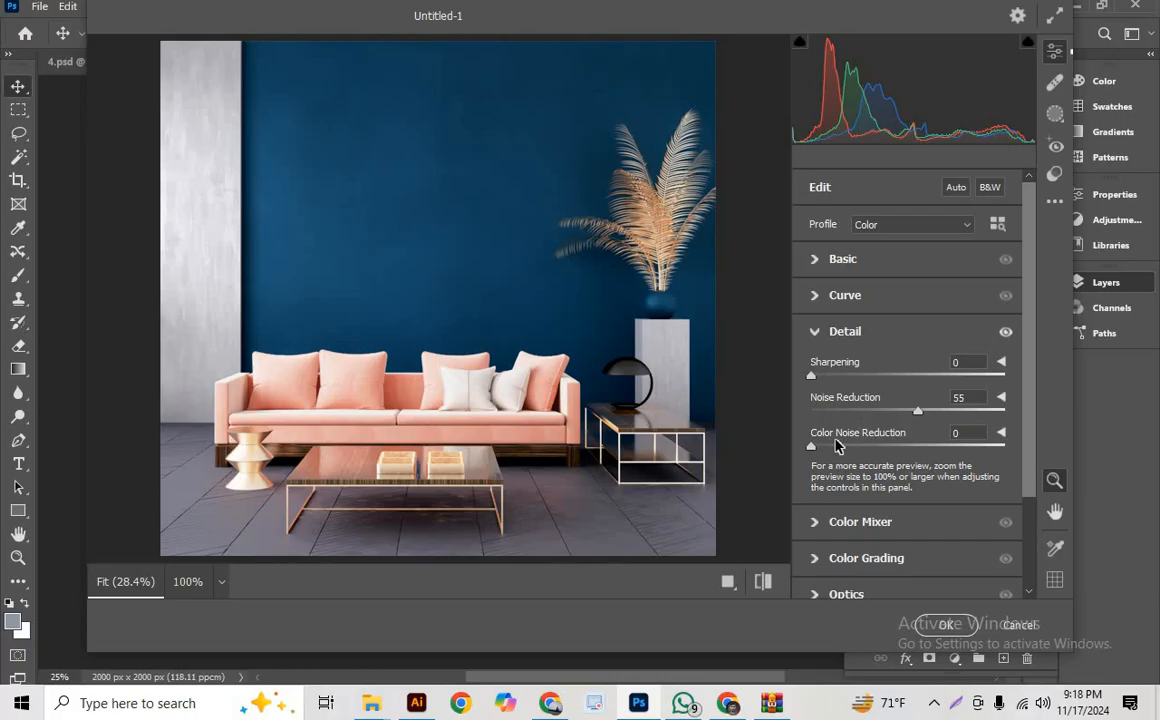
drag(811, 446, 870, 446)
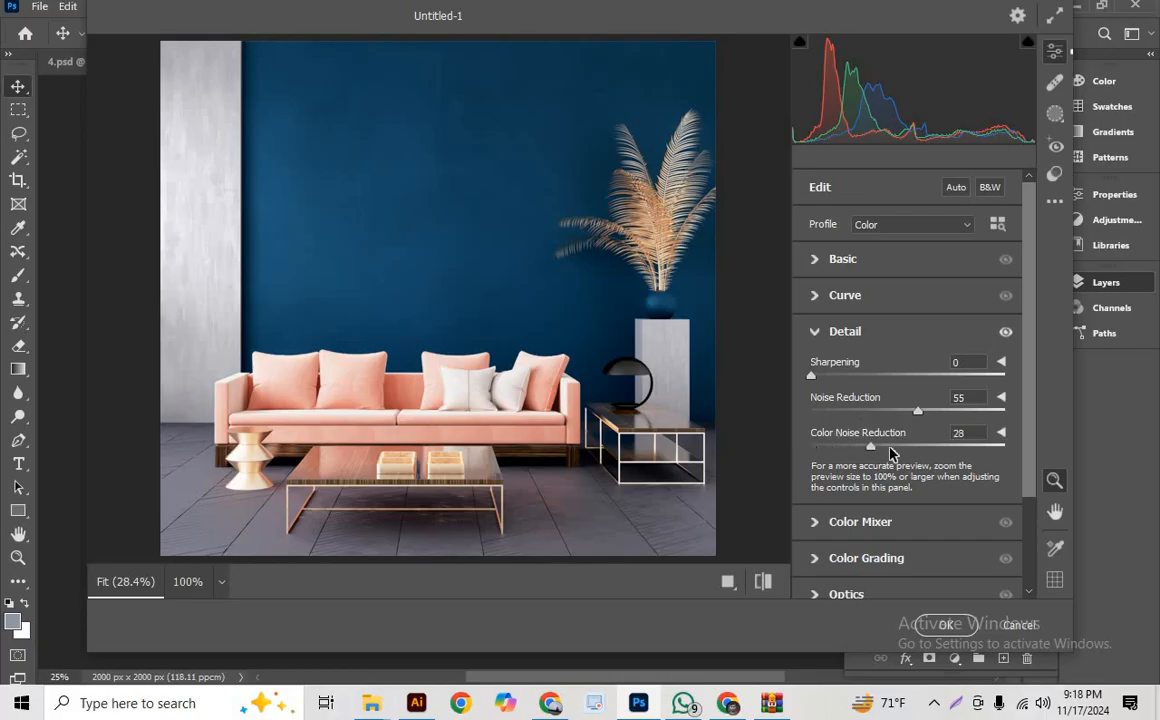
- Set Texture -25, Exposure -0.05, Contrast +13, Highlights +11 and Shadows -9 in Camera Raw, and apply the filter
click(838, 261)
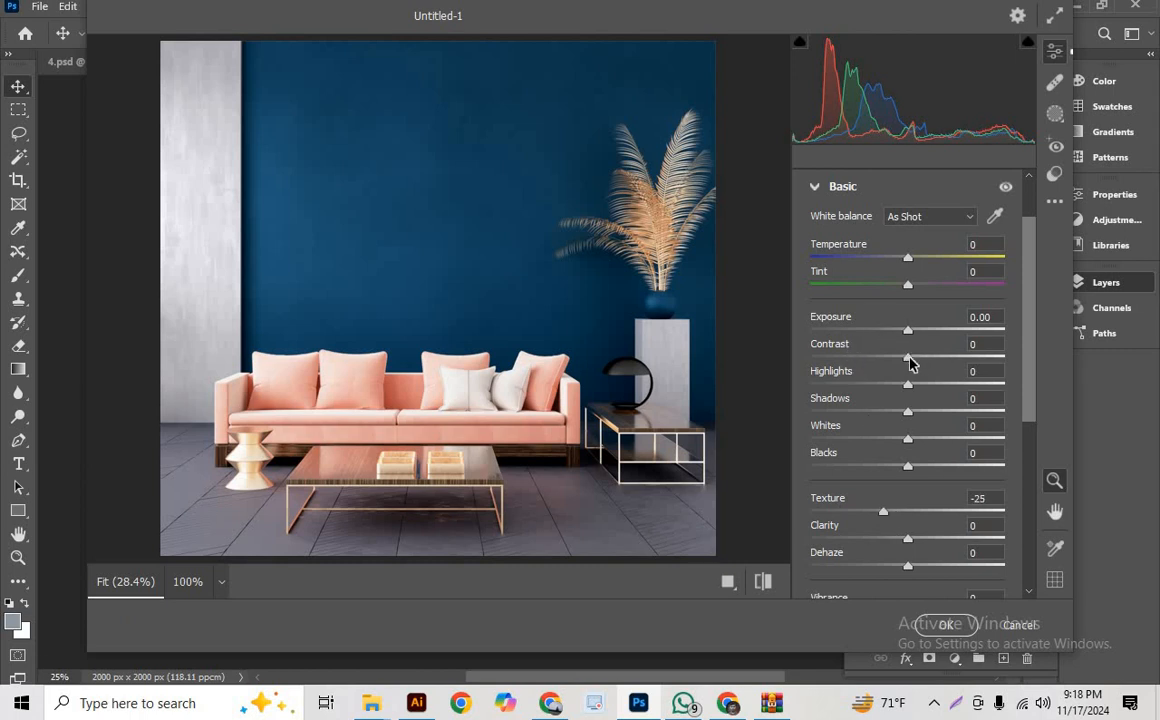
mouse_move(908, 358)
mouse_down()
mouse_move(922, 364)
mouse_move(907, 333)
mouse_up()
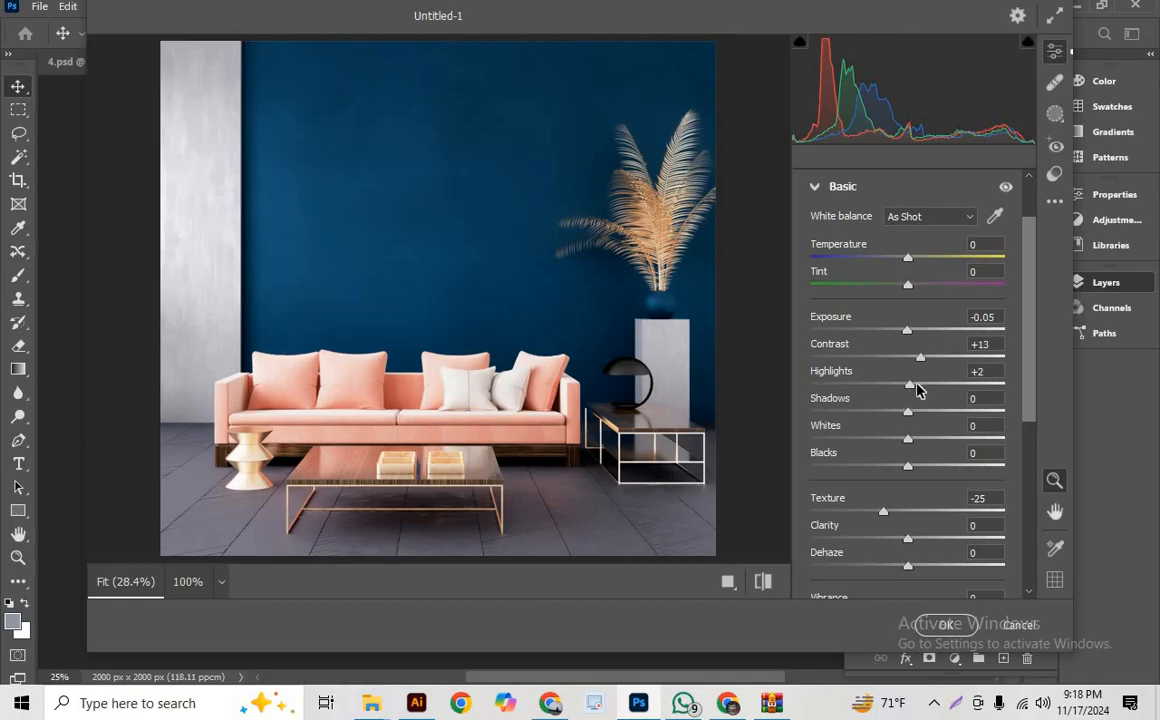
click(916, 385)
drag(907, 410, 912, 411)
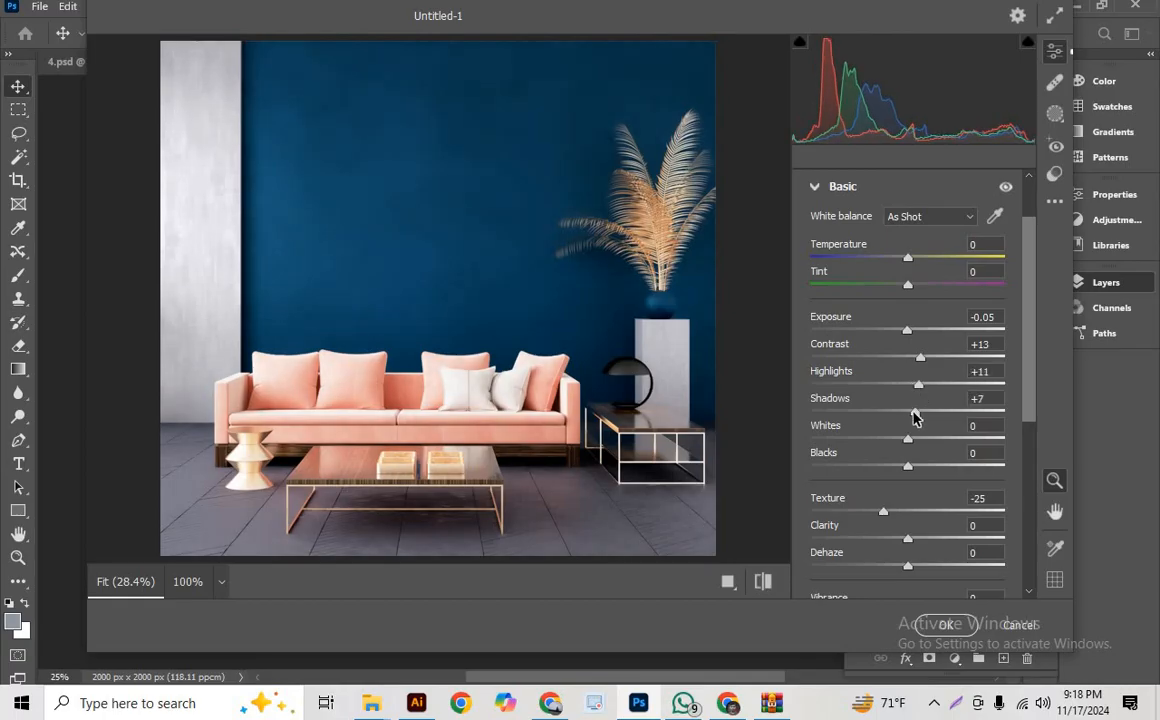
click(898, 418)
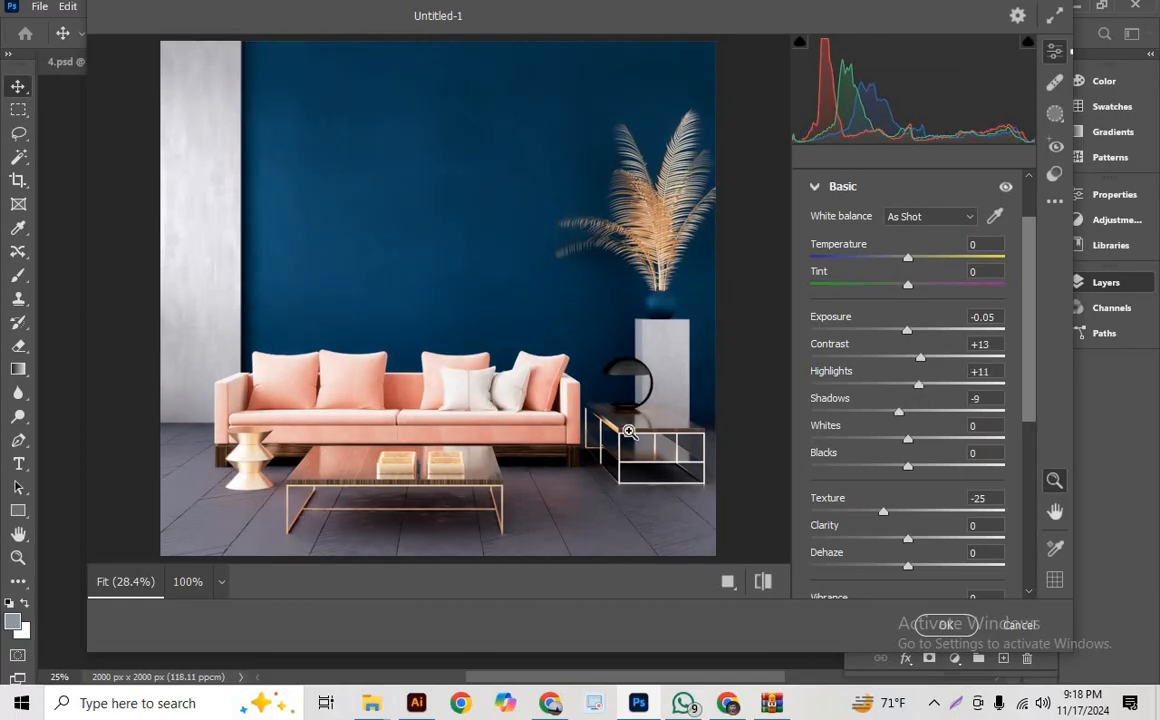
scroll(640, 437, down, 2)
scroll(656, 441, up, 3)
scroll(922, 521, down, 1)
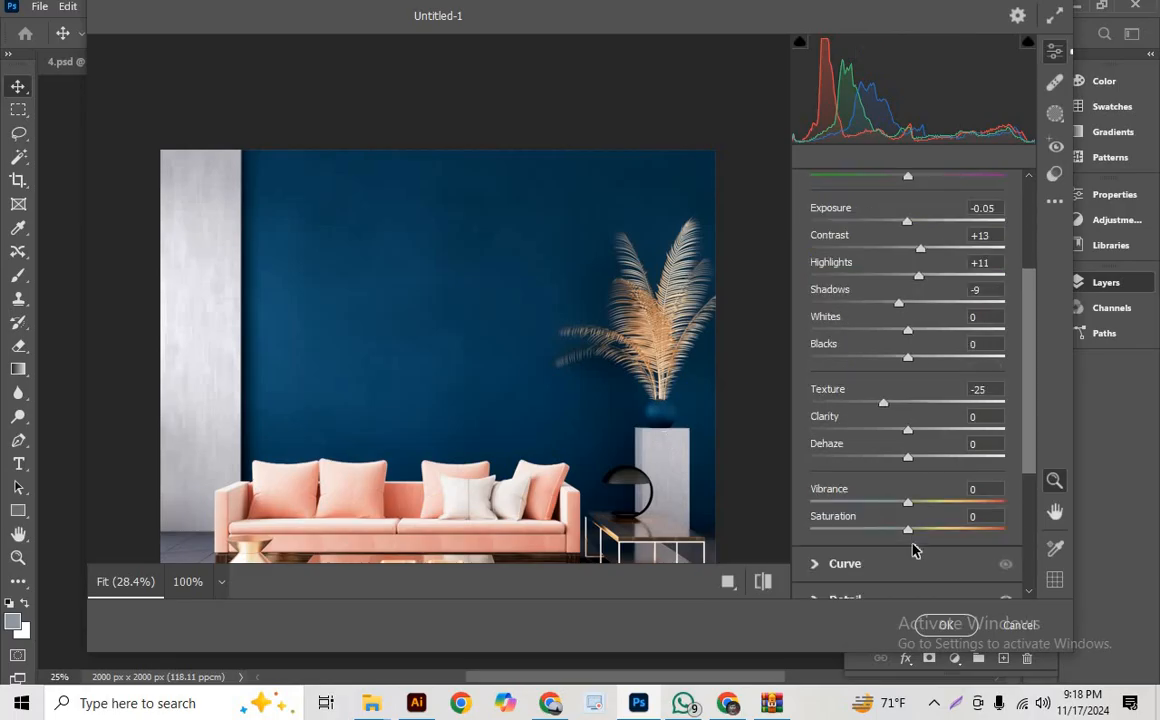
scroll(912, 550, down, 3)
click(945, 624)
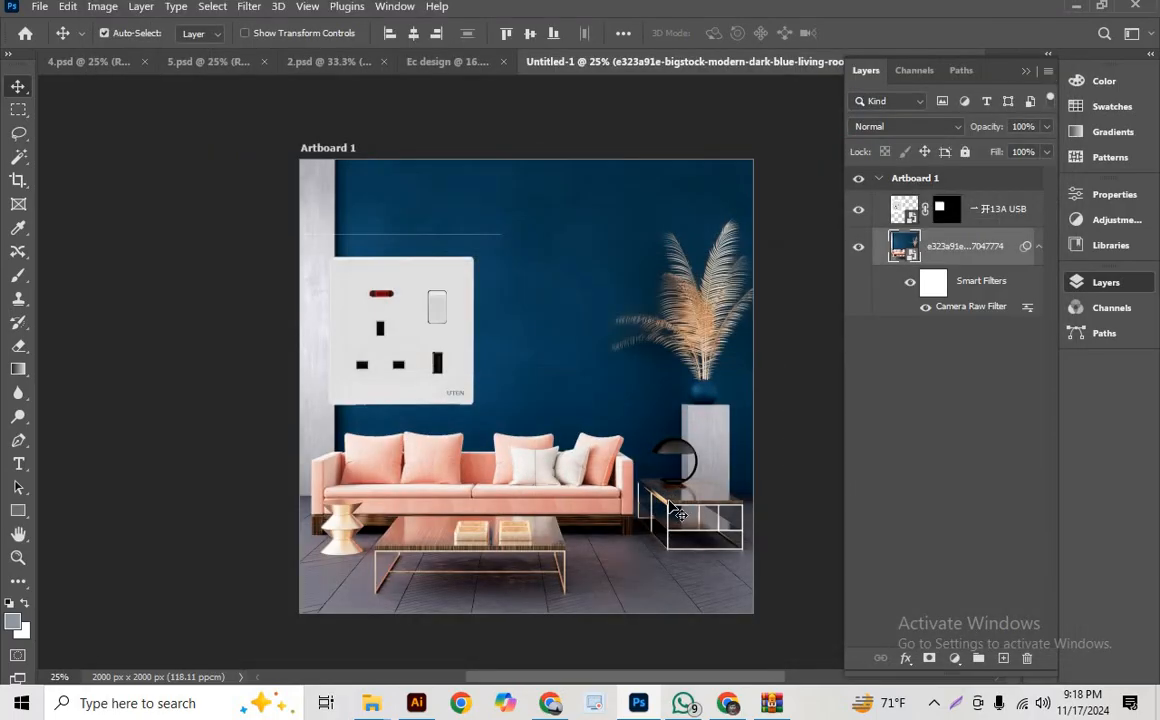
scroll(652, 481, down, 1)
scroll(653, 410, up, 2)
scroll(668, 415, down, 2)
scroll(677, 428, up, 2)
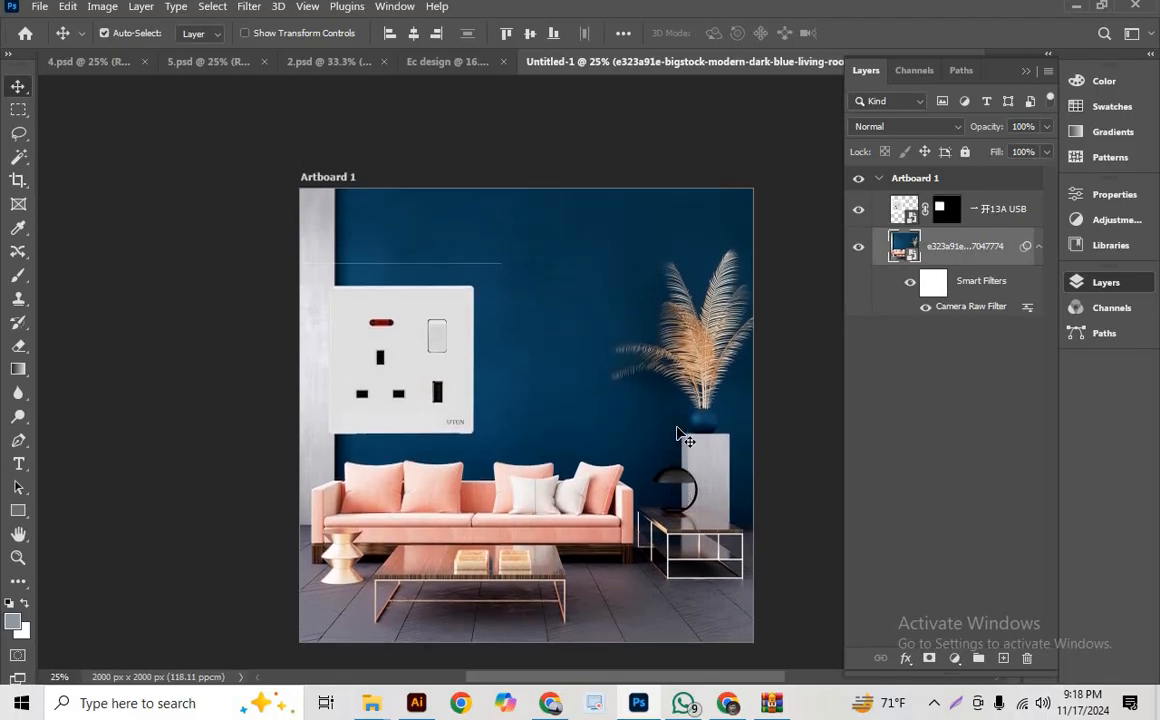
scroll(677, 436, down, 2)
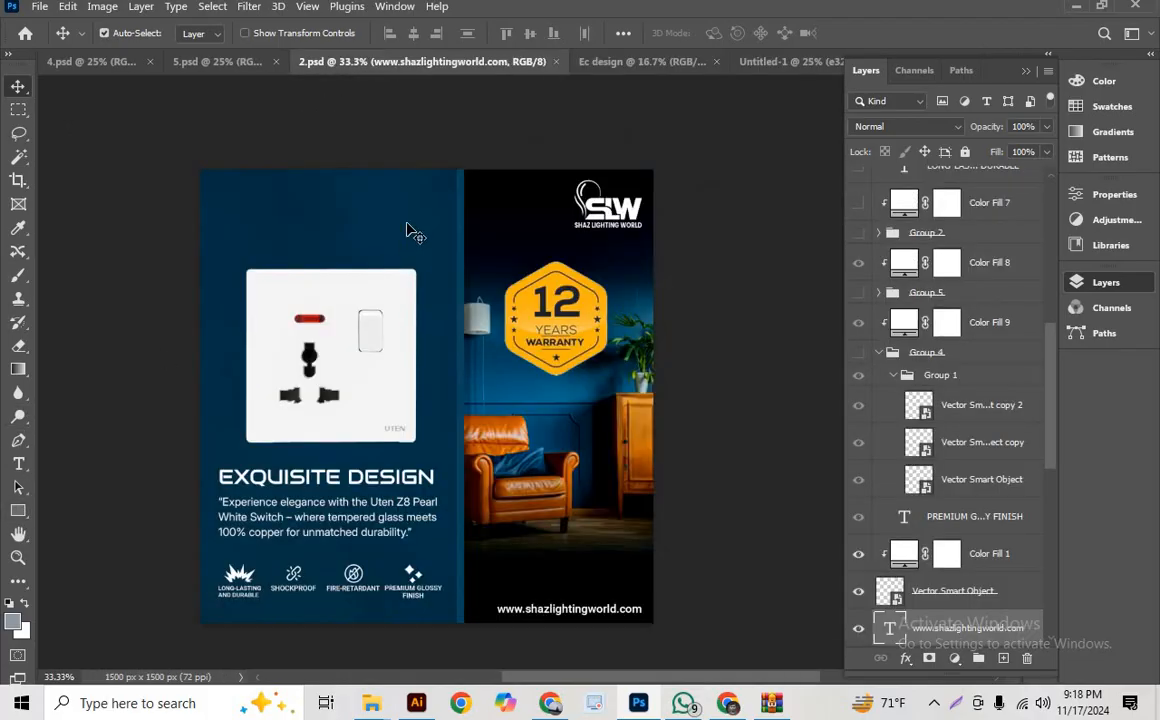
- Bring the dark-blue panel from 2.psd into the artboard beneath the socket, scaled to 133.30% and aligned to the artboard's left edge
drag(408, 230, 400, 418)
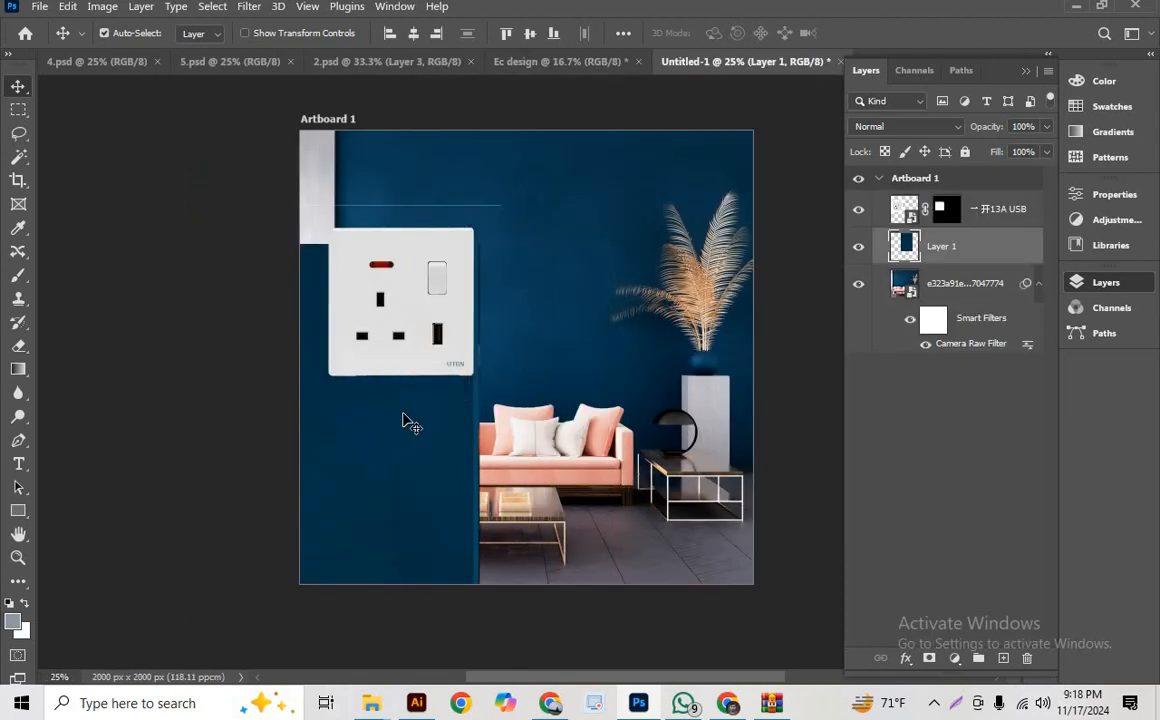
key(ctrl+t)
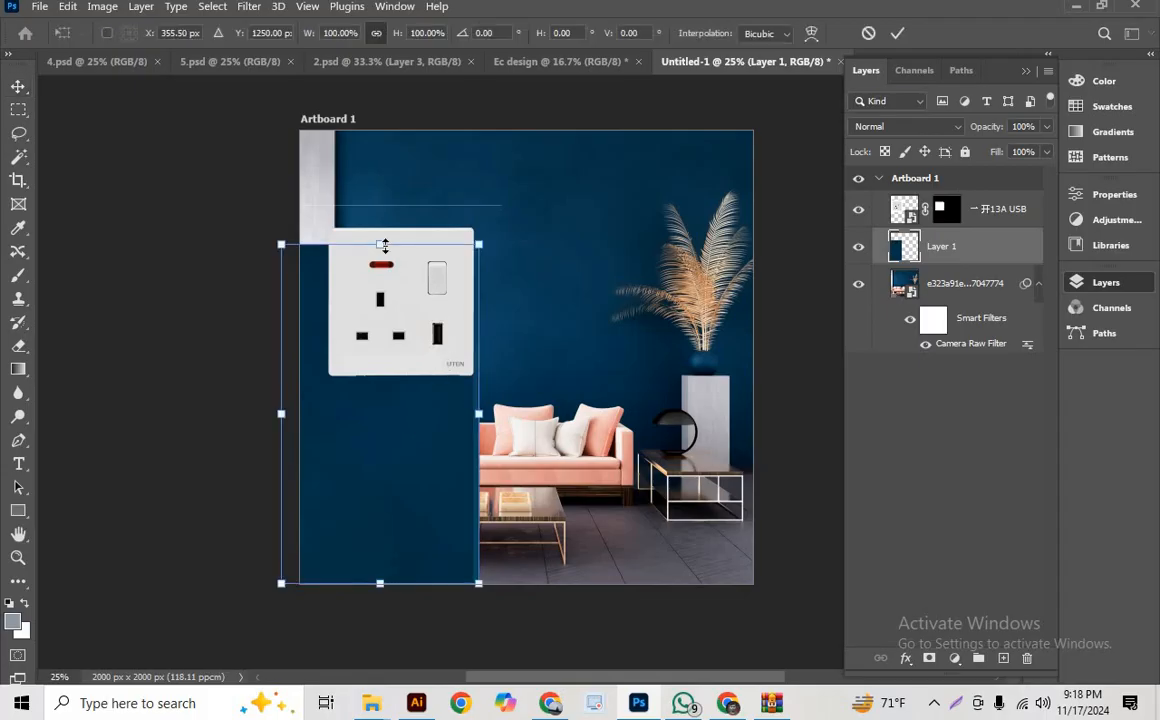
drag(384, 245, 476, 173)
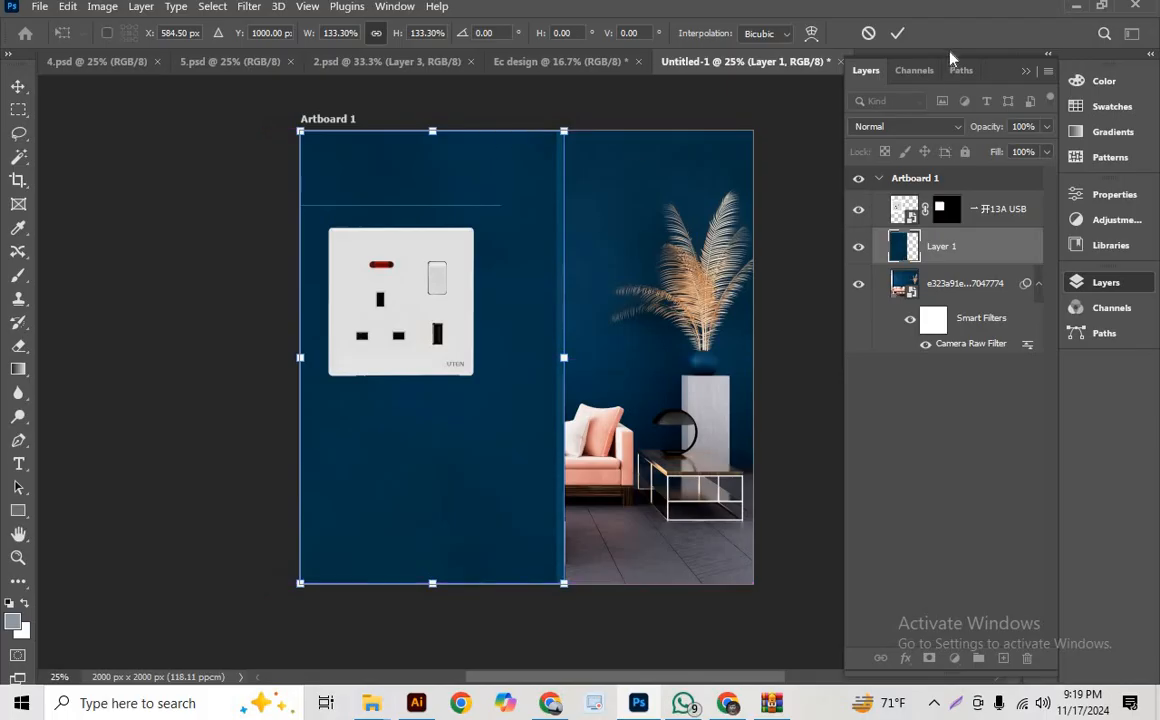
click(898, 33)
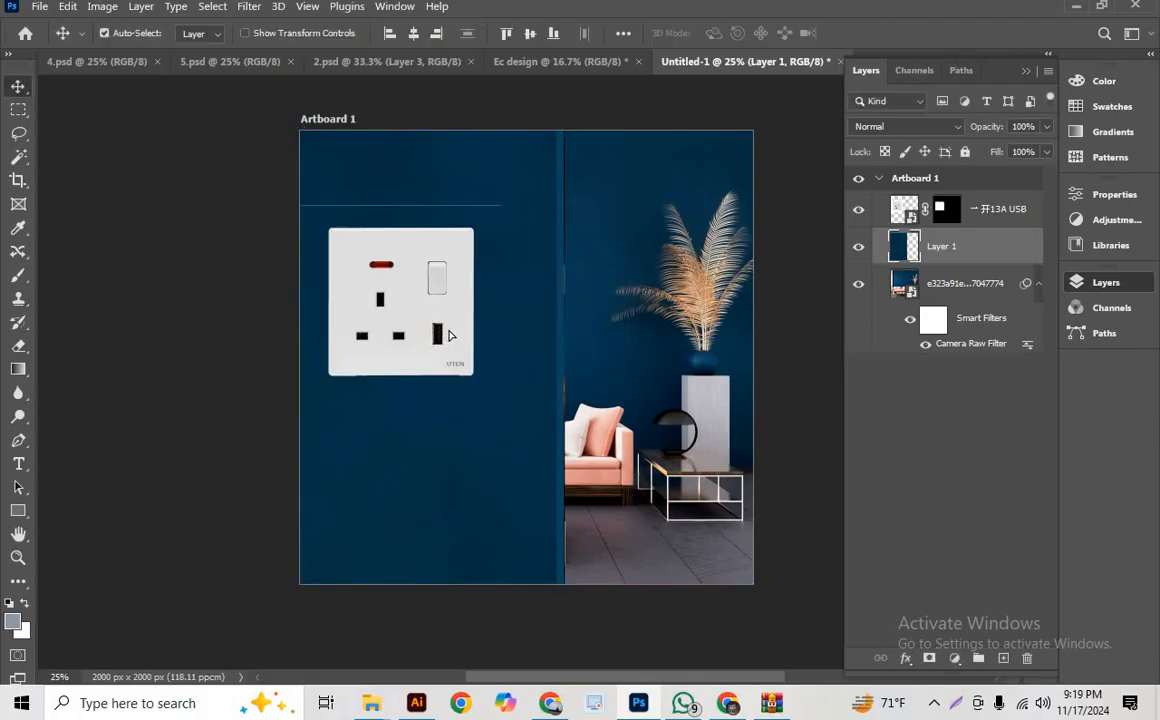
- Shift the socket slightly right and paint black on its layer mask with a smaller brush to remove the stray line above it
drag(437, 333, 459, 335)
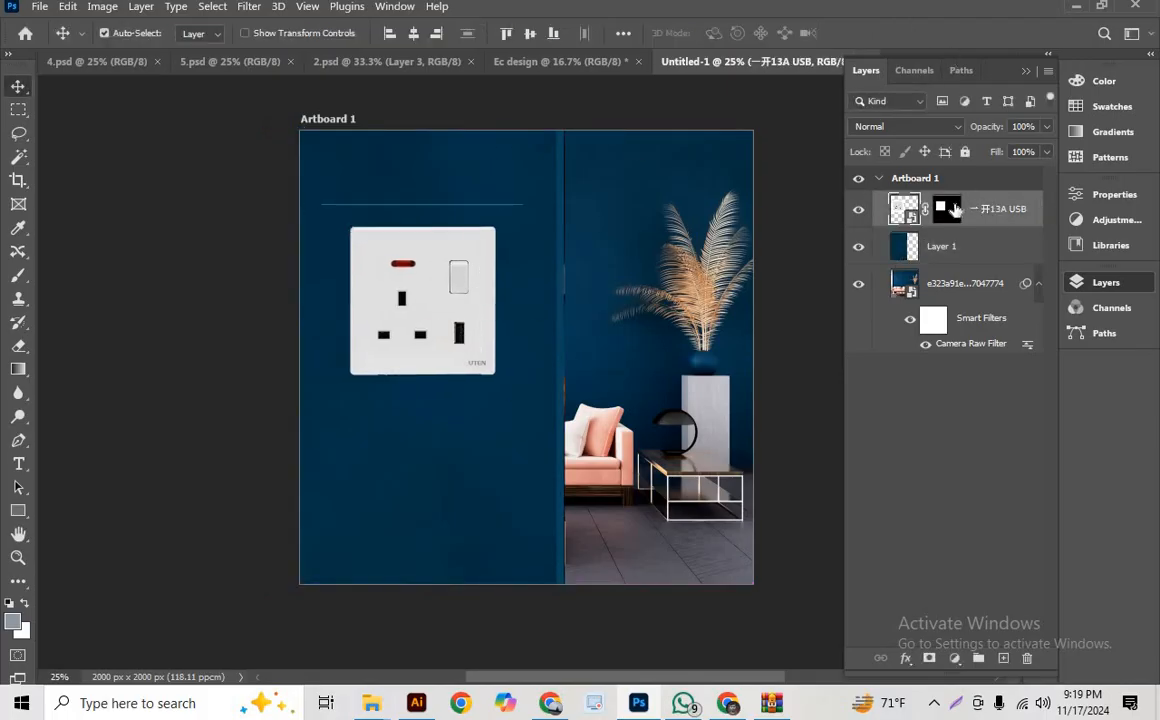
click(955, 207)
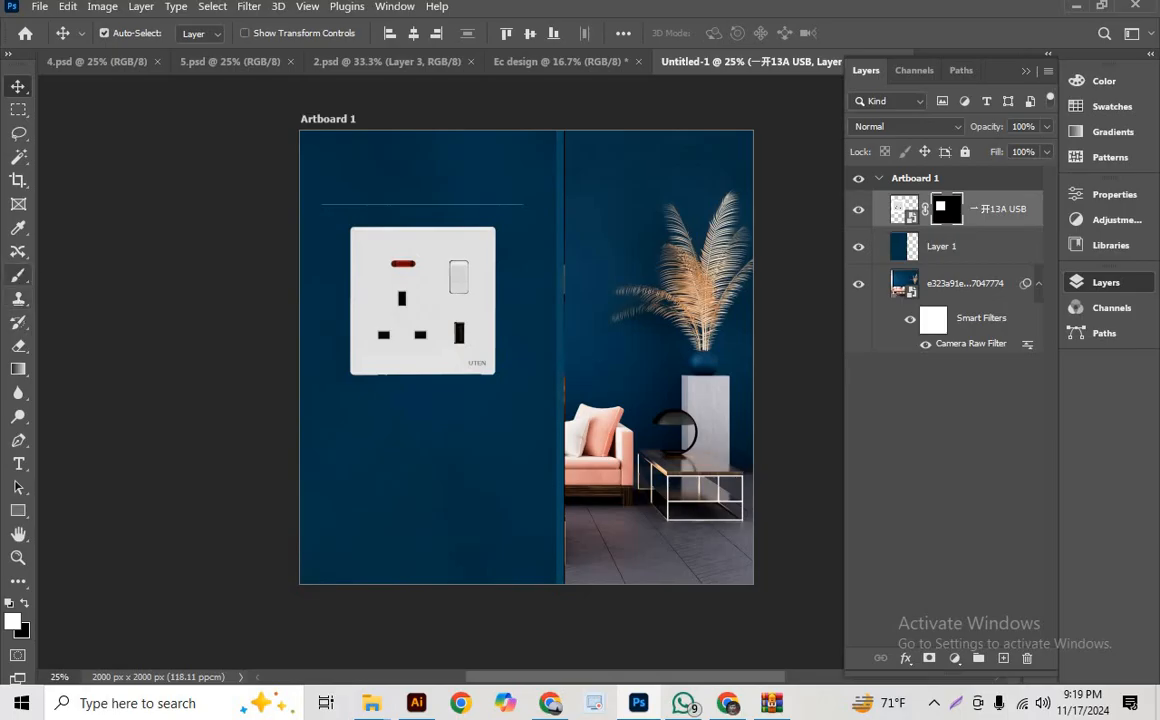
key(b)
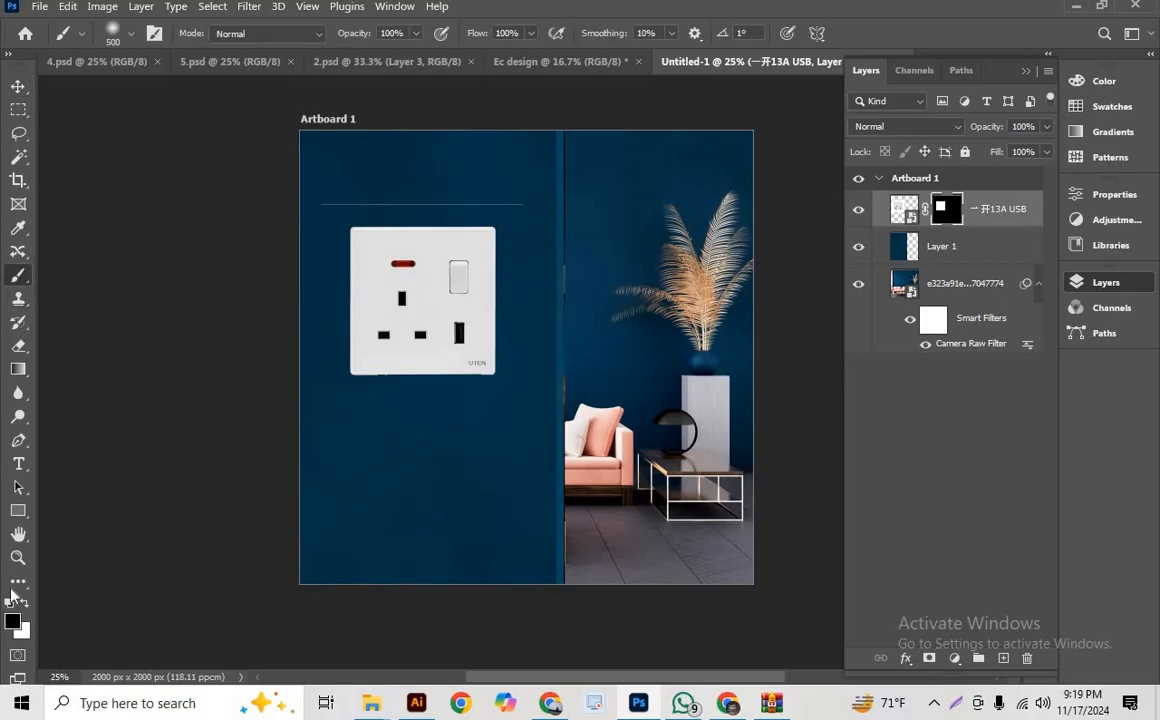
key(x)
key(x)
key(bracketleft)
key(bracketleft)
key(bracketleft)
key(bracketleft)
key(bracketleft)
key(bracketleft)
key(bracketleft)
key(bracketleft)
mouse_move(321, 202)
mouse_down()
mouse_move(450, 211)
mouse_move(560, 206)
mouse_move(440, 206)
mouse_move(593, 200)
mouse_up()
click(18, 86)
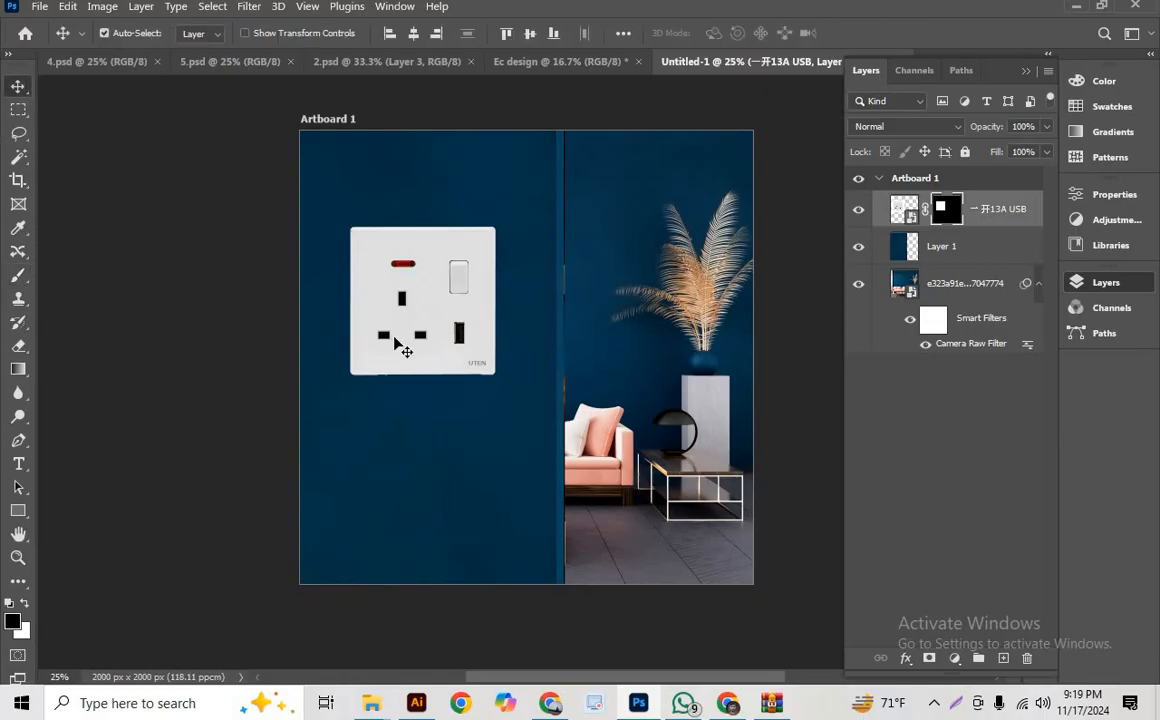
drag(408, 334, 412, 336)
- Try moving the copied blue panel slightly left, undo the move and hide the panel's layer
drag(555, 434, 539, 435)
key(ctrl+z)
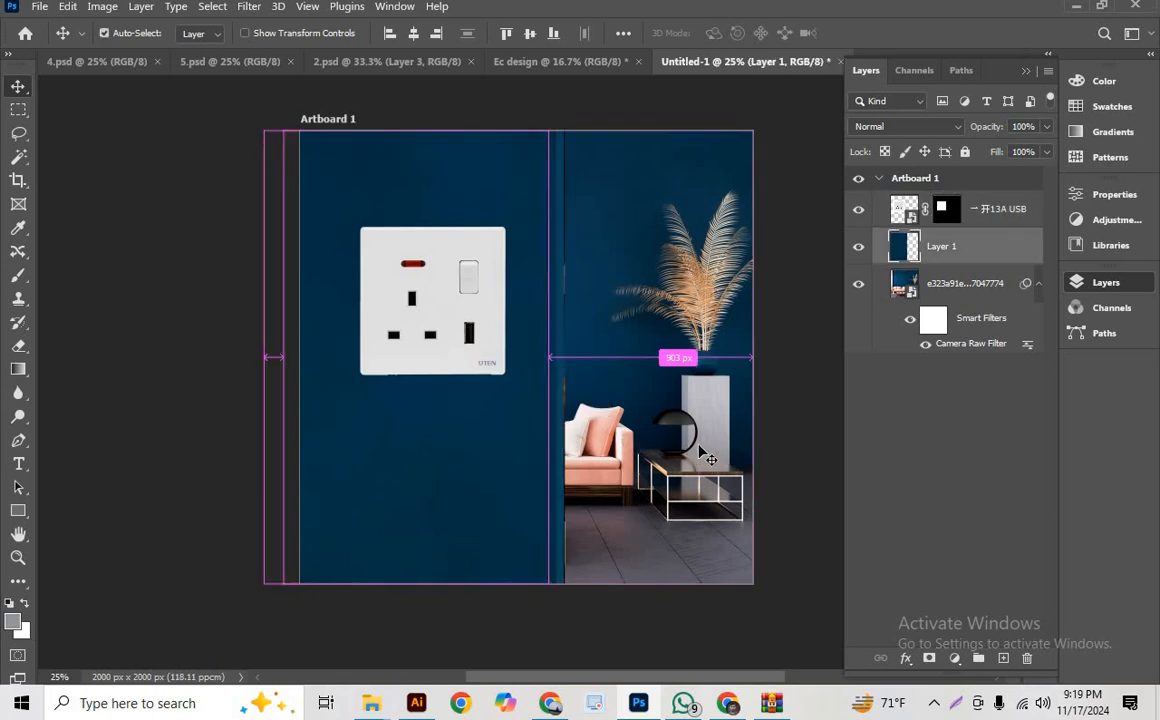
click(858, 247)
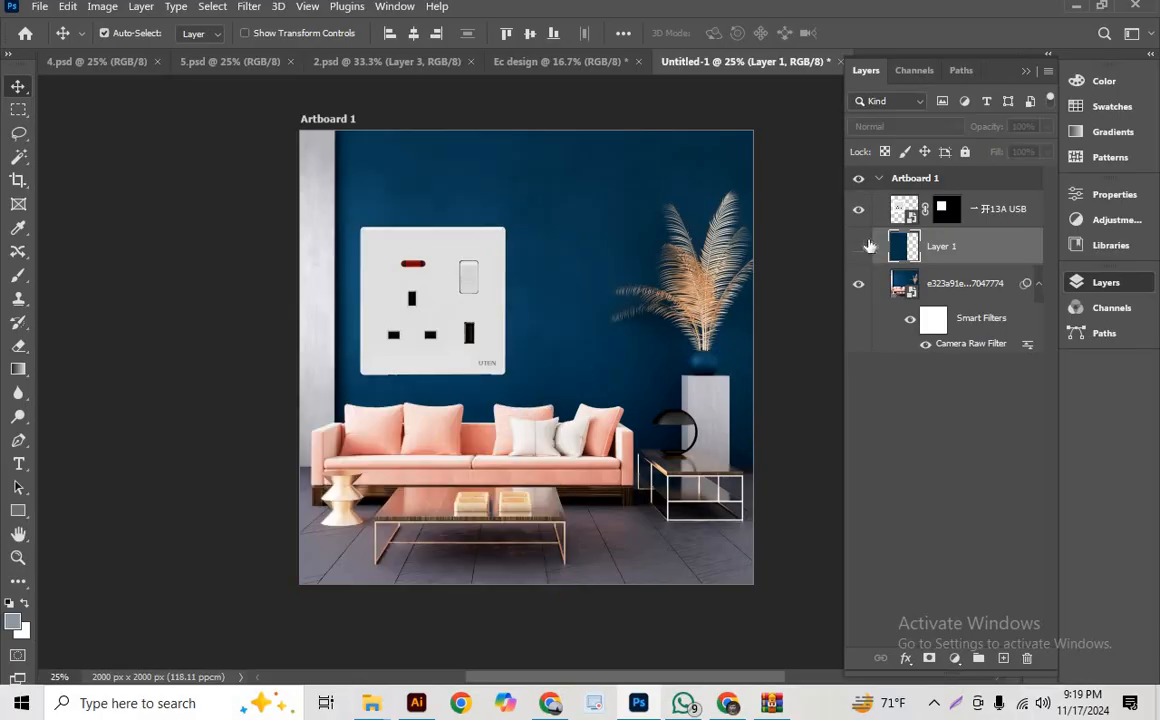
- Draw a full-height rectangle of 1100 × 2026 px over the artboard's left half, behind the socket, with no stroke
click(11, 517)
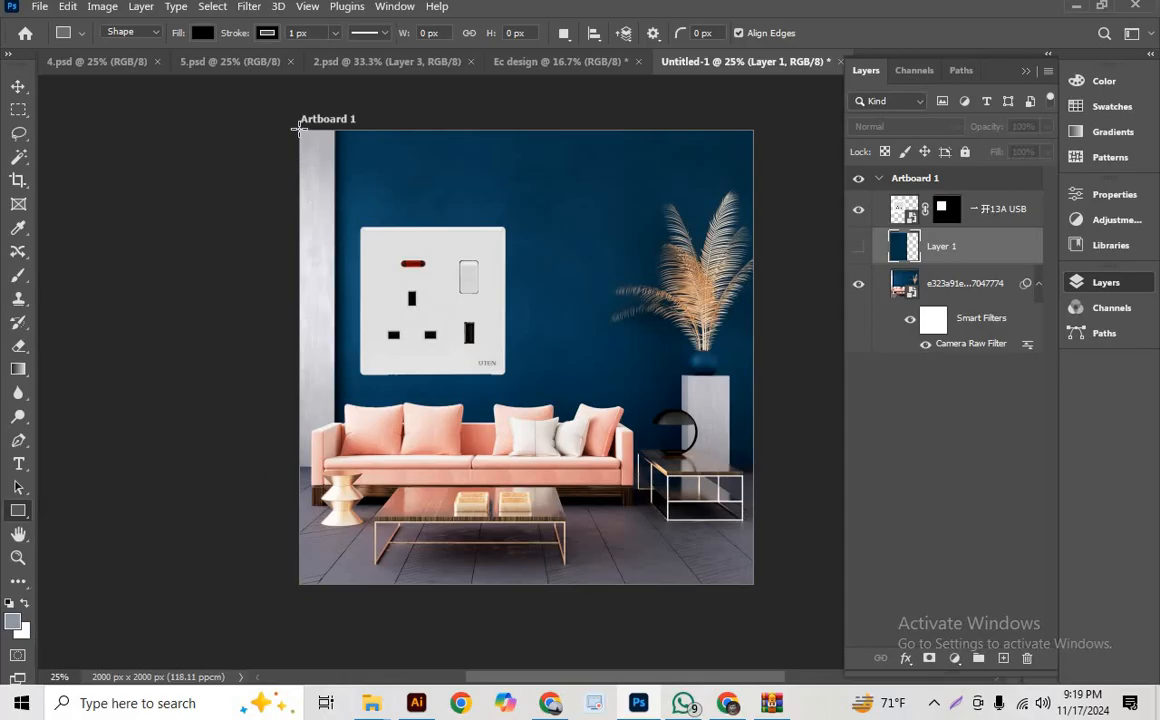
drag(299, 127, 548, 583)
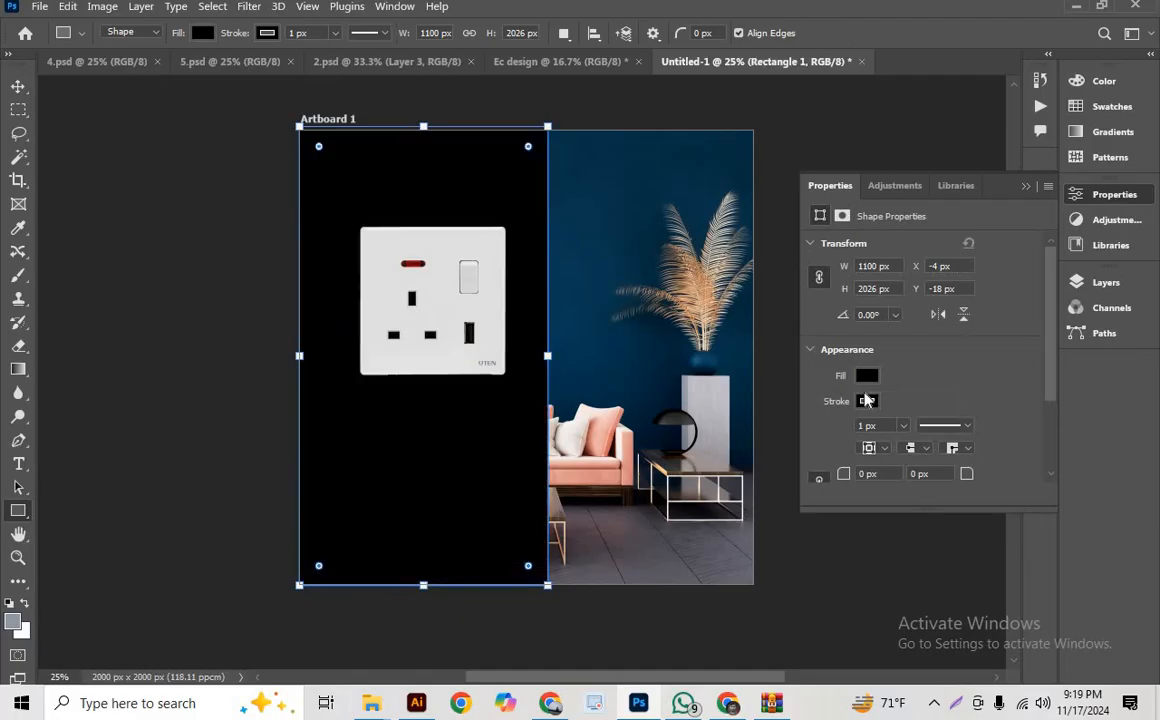
click(866, 403)
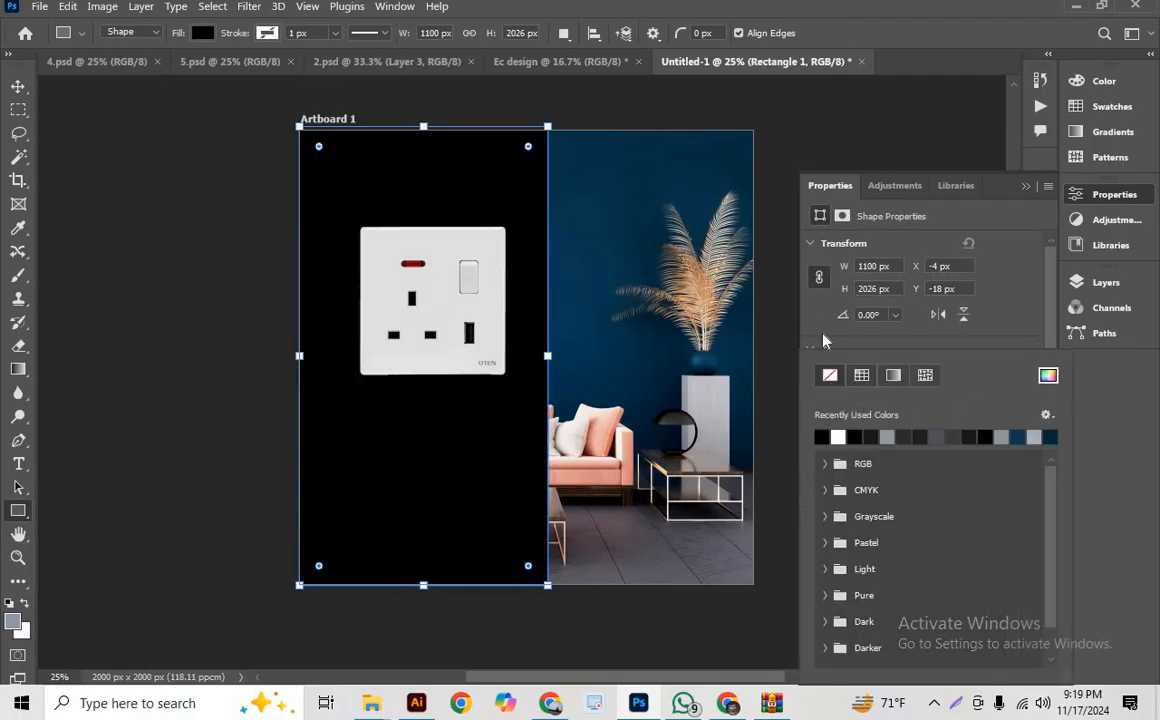
- Fill the rectangle with the dark blue 08344b sampled from the living room wall
click(192, 32)
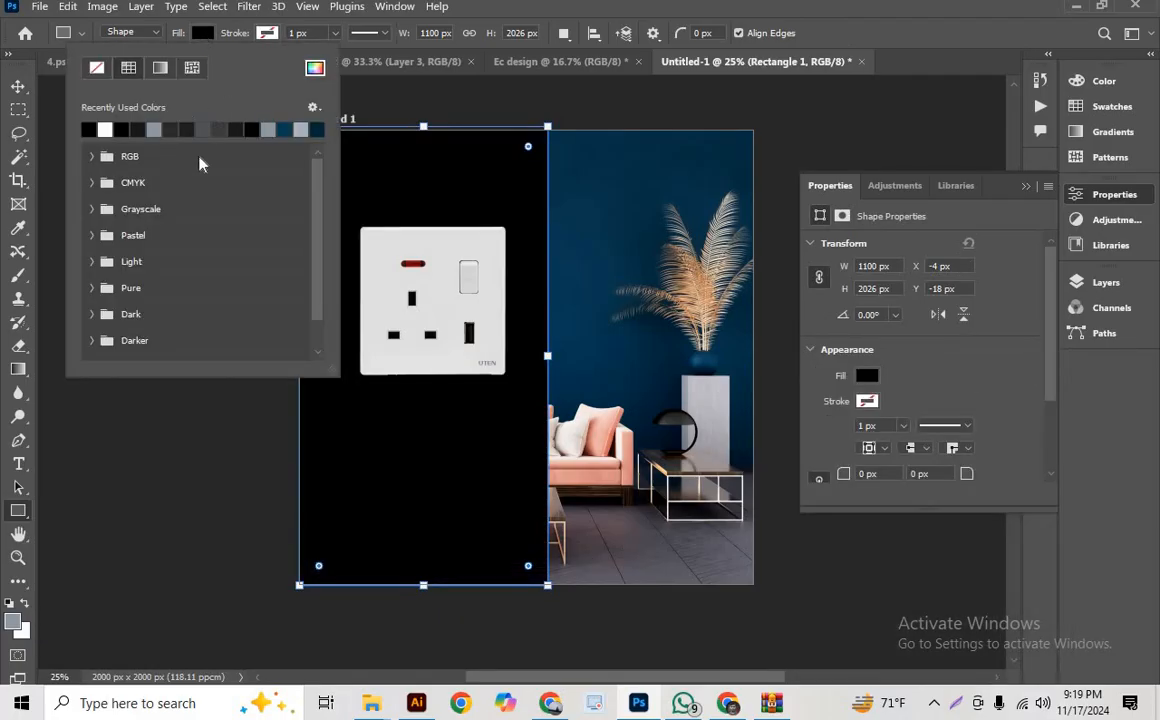
click(315, 68)
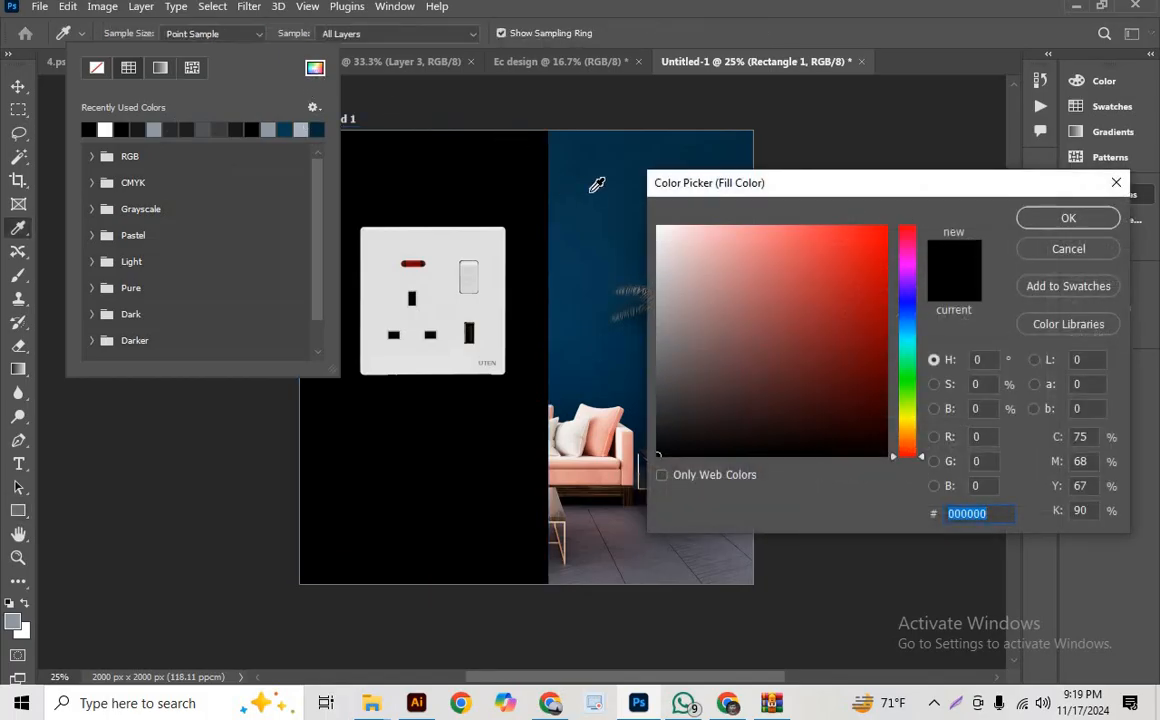
click(592, 190)
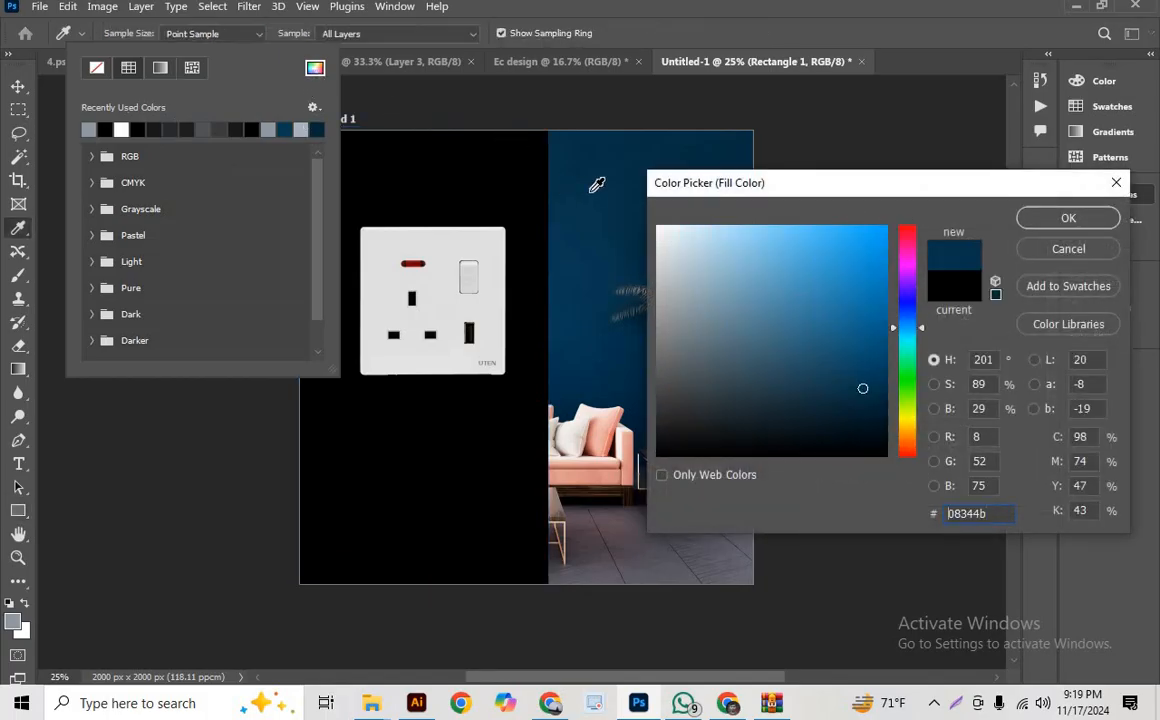
click(1066, 219)
- Darken the rectangle's fill to the deep navy 011726, with the hue set to 205°
click(867, 376)
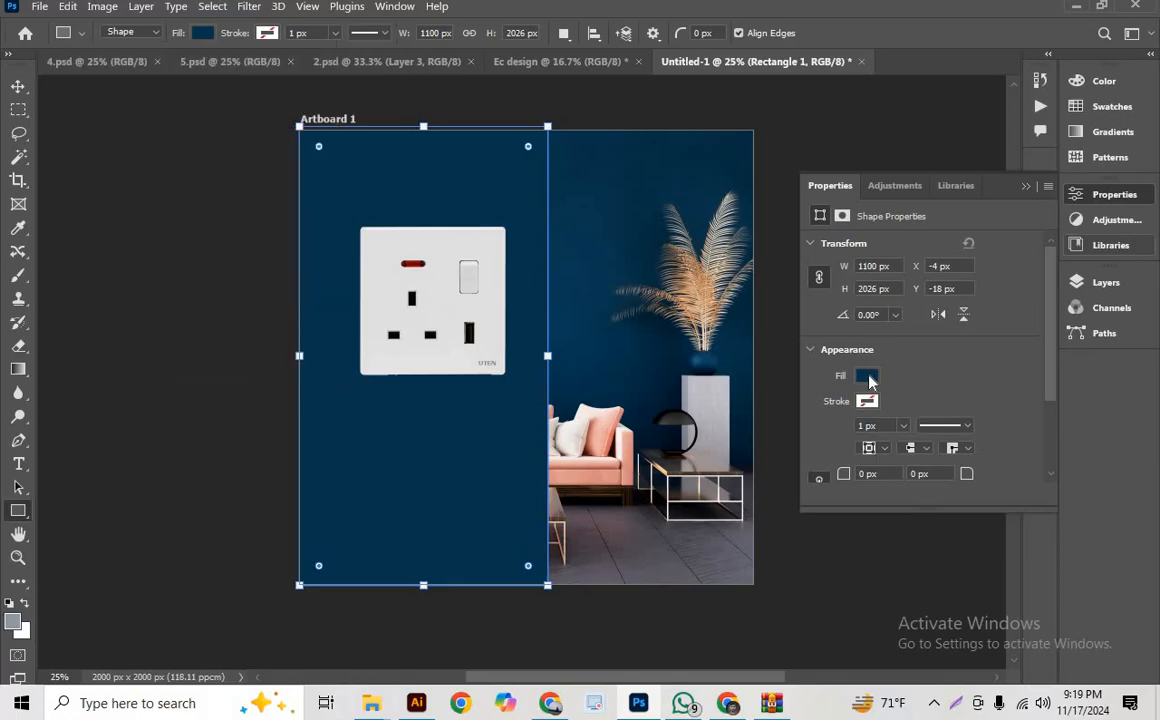
click(1047, 376)
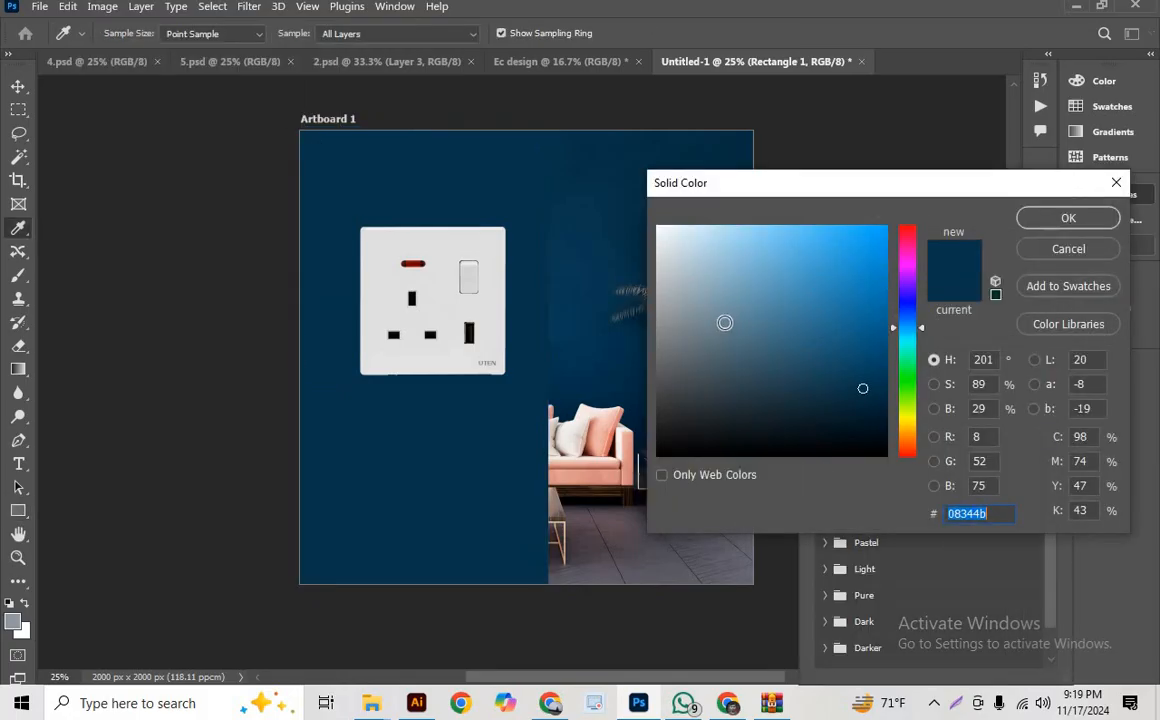
drag(864, 392, 872, 417)
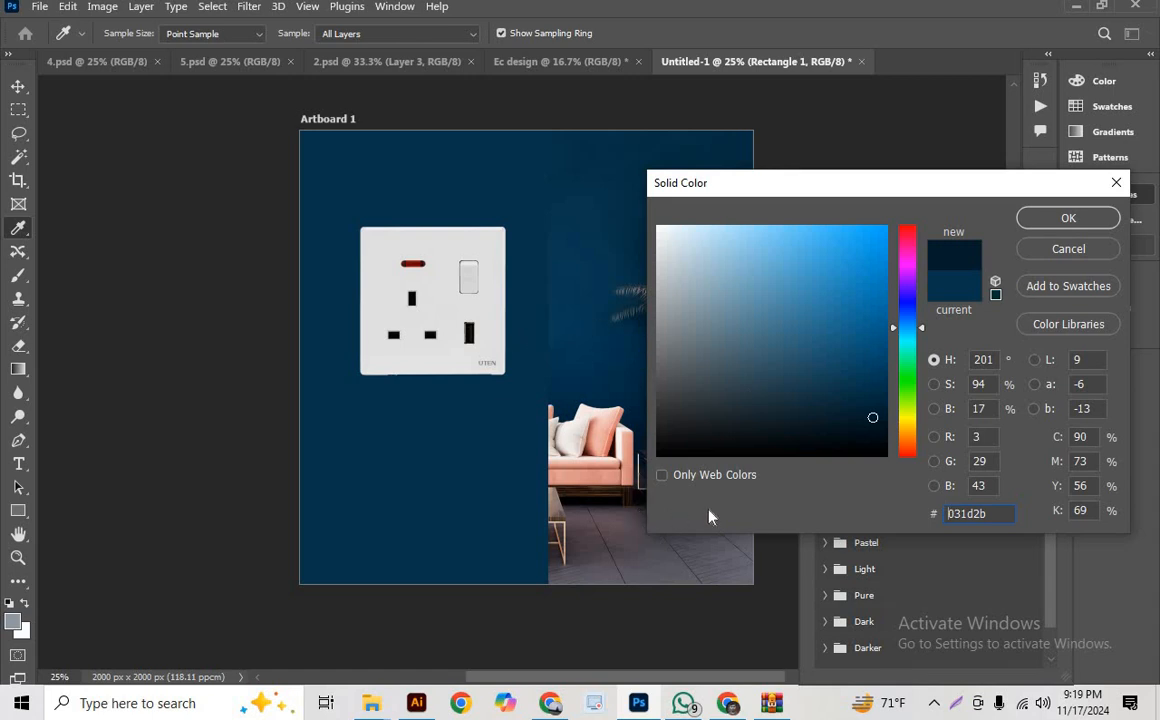
mouse_move(875, 419)
mouse_down()
mouse_move(878, 436)
mouse_move(878, 422)
mouse_up()
drag(904, 327, 904, 330)
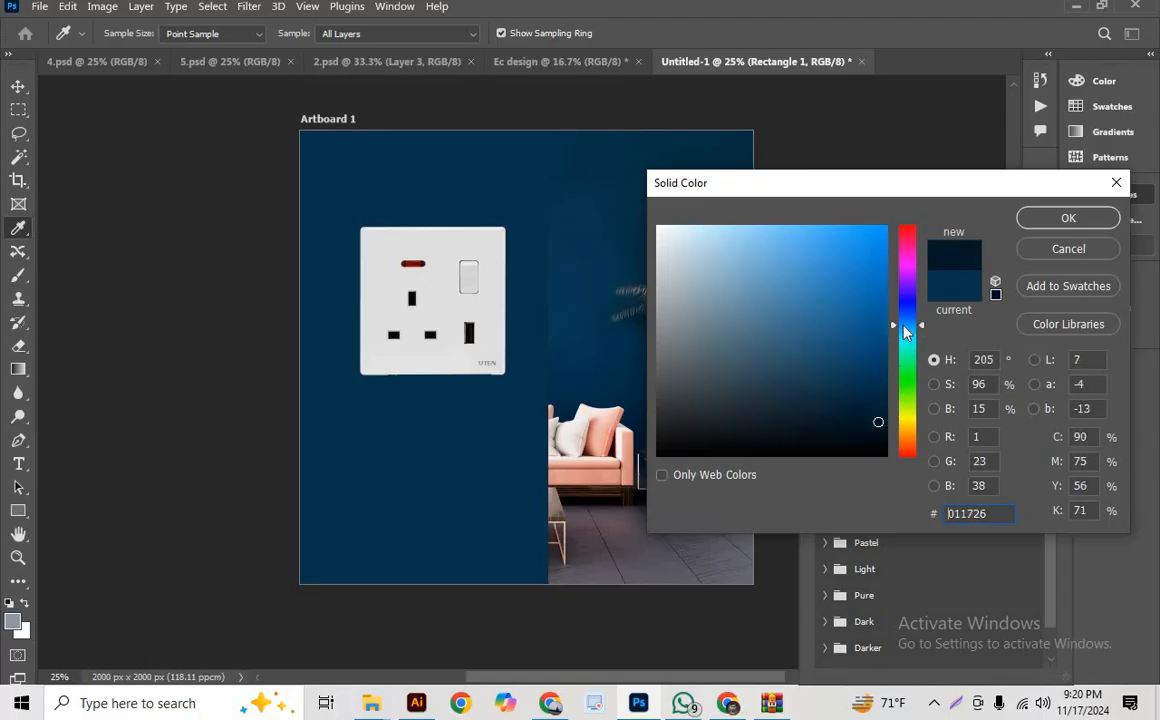
click(1067, 219)
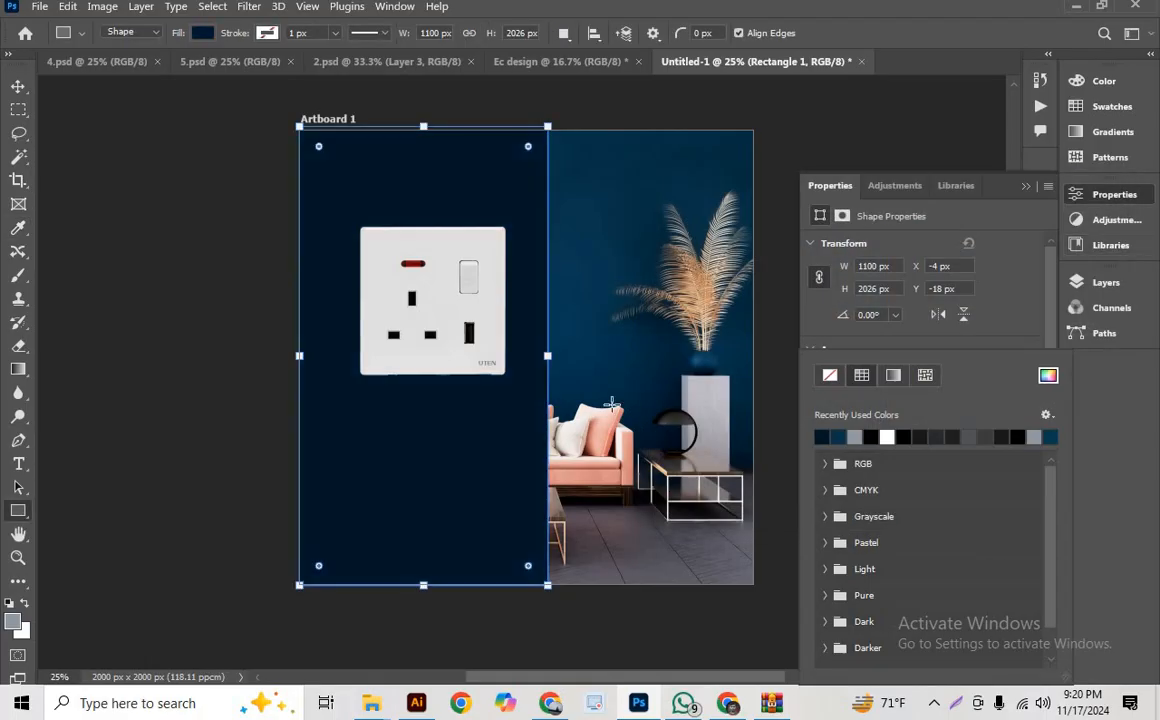
click(18, 86)
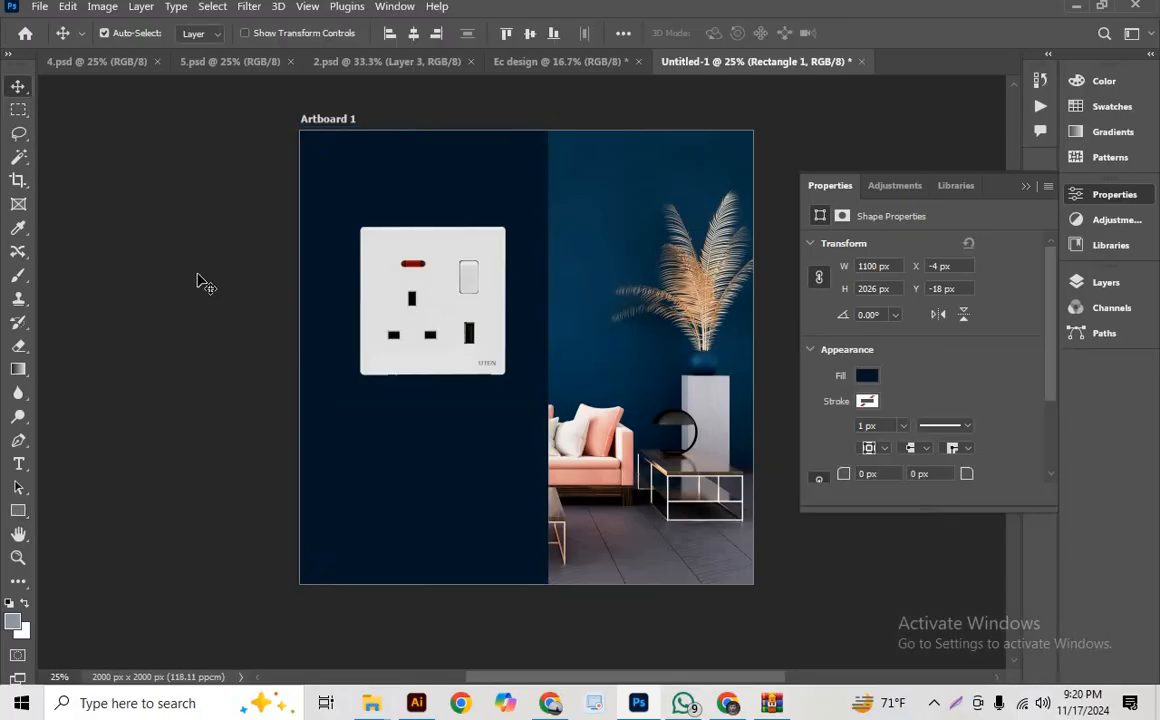
scroll(340, 545, up, 2)
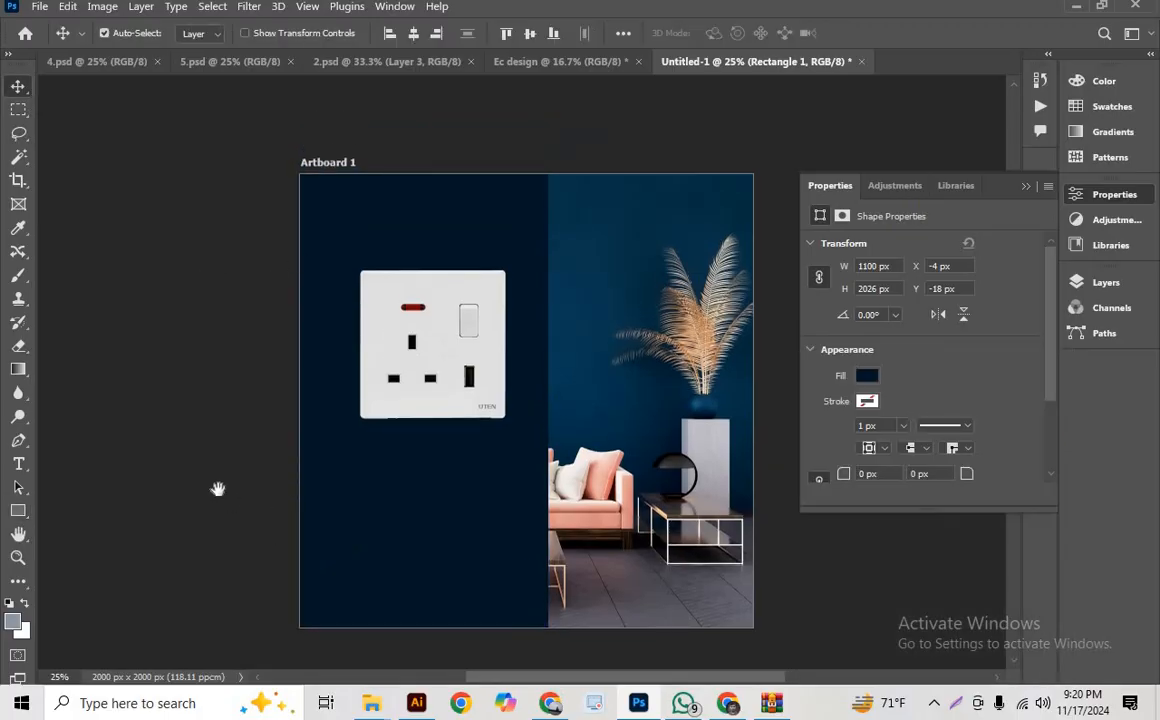
drag(218, 489, 170, 448)
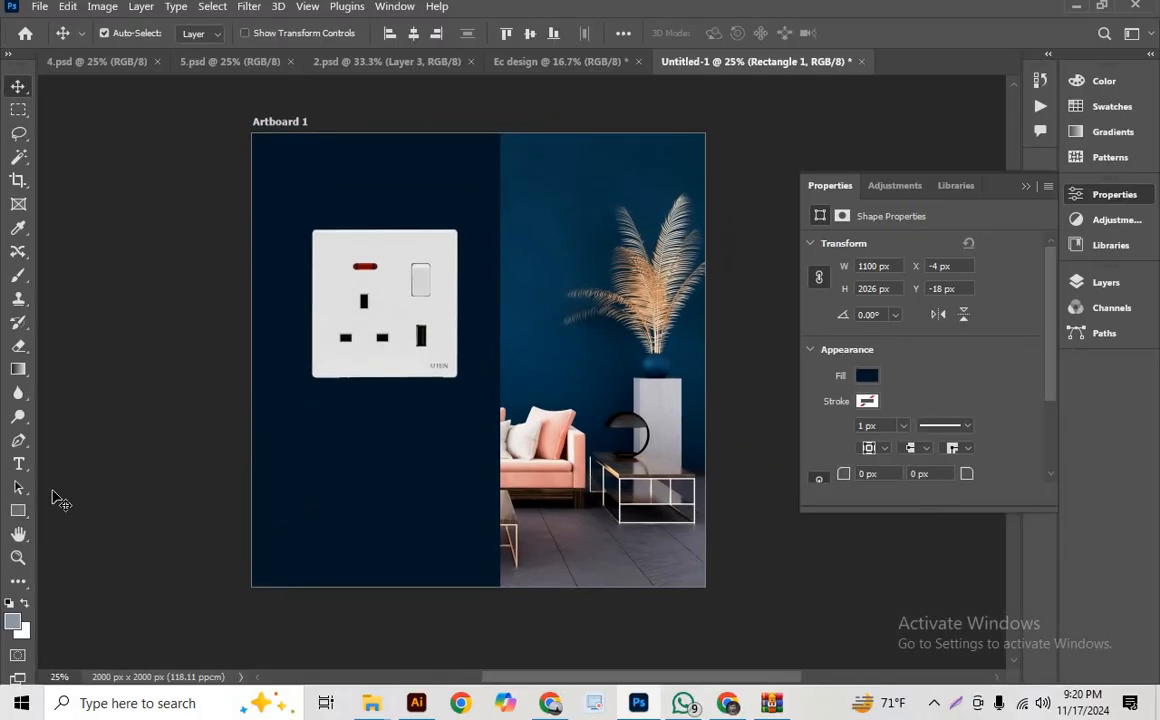
click(18, 109)
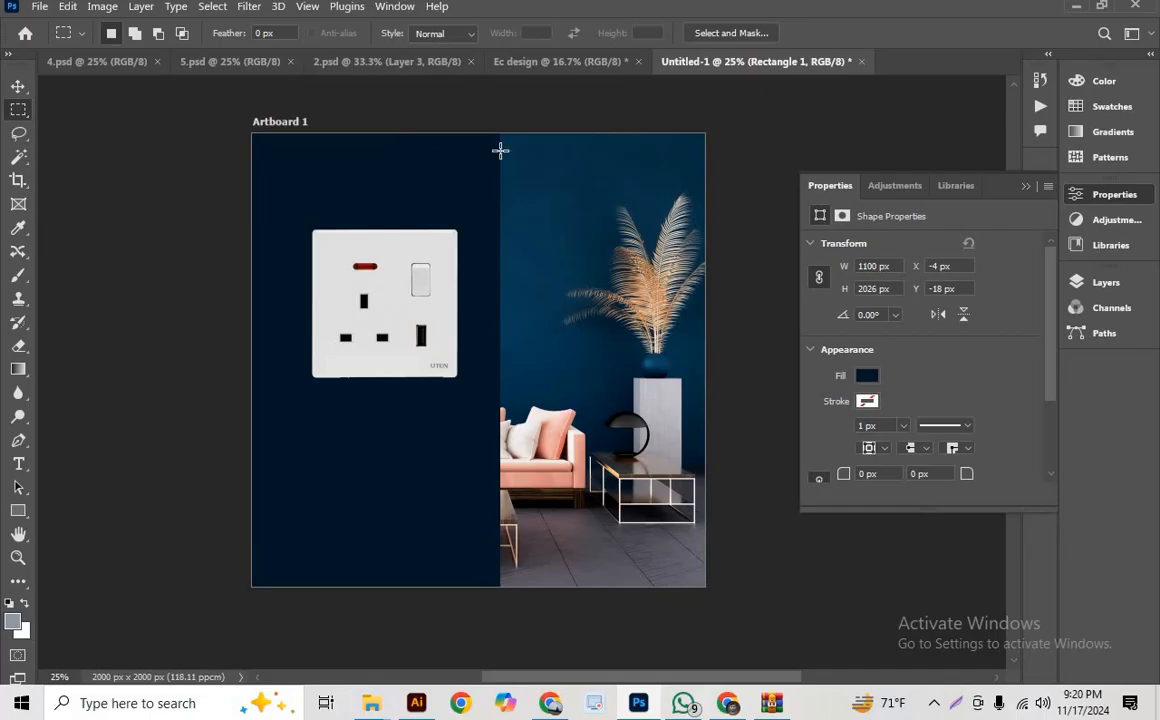
drag(500, 150, 521, 600)
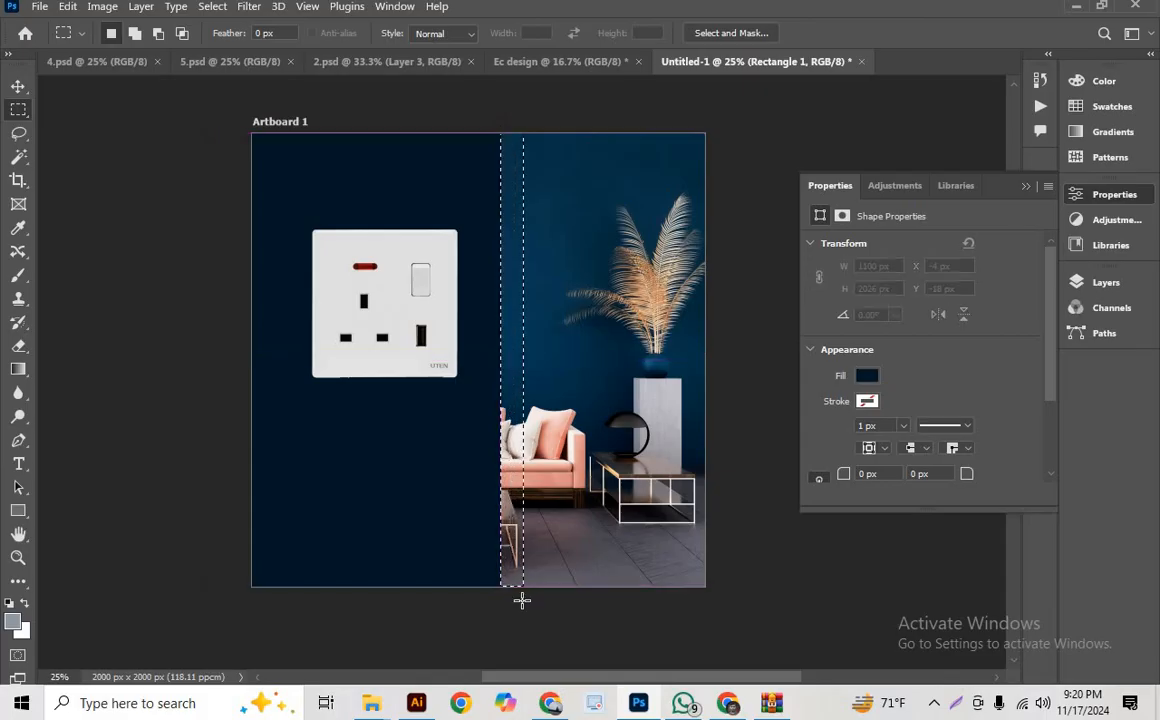
key(ctrl+d)
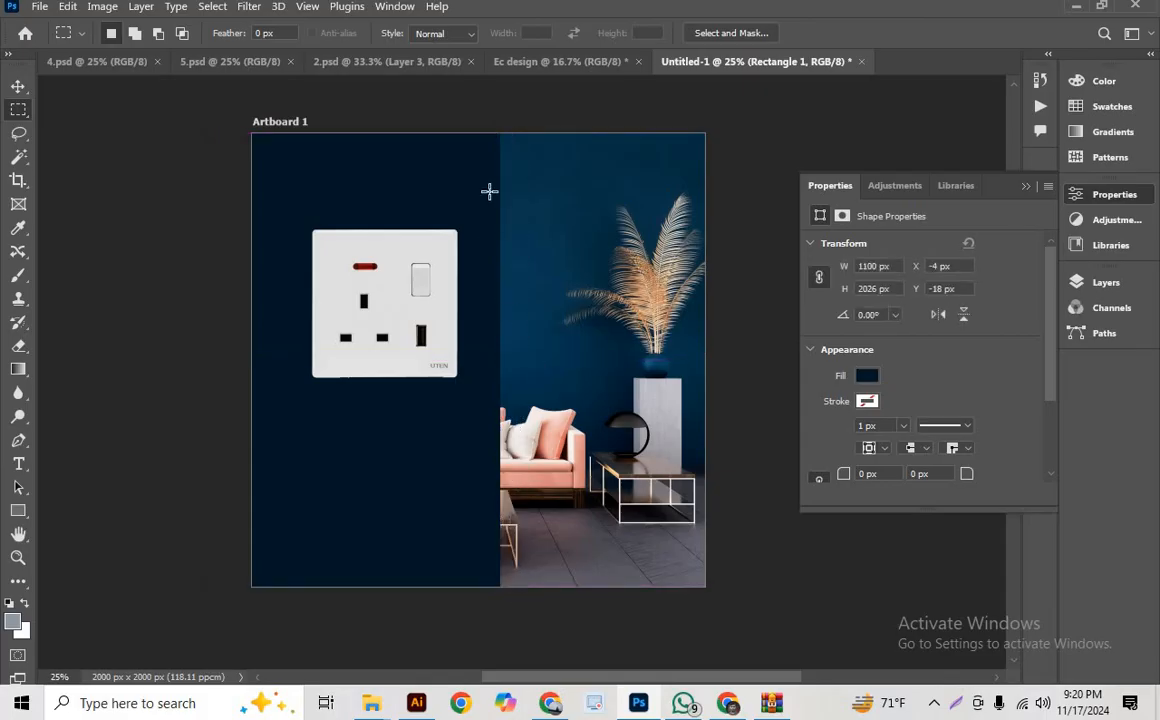
- Marquee-select a narrow full-height strip along the navy panel's edge beside the room photo and add an empty layer above the rectangle
drag(498, 130, 507, 593)
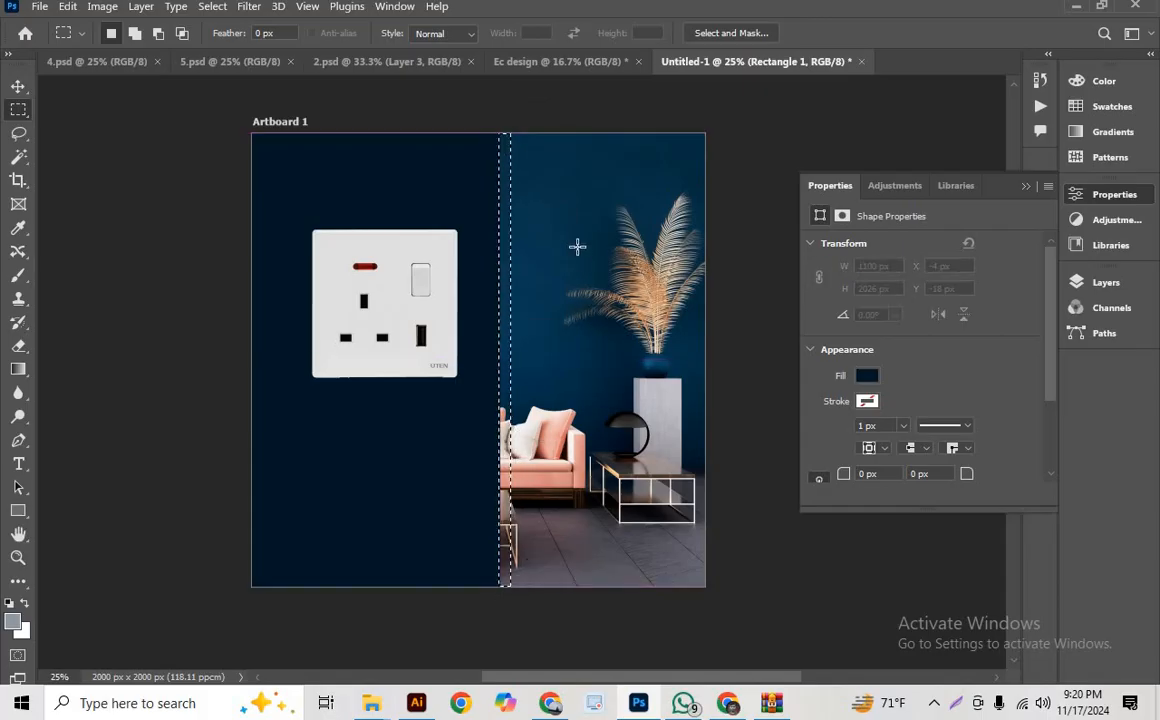
click(15, 279)
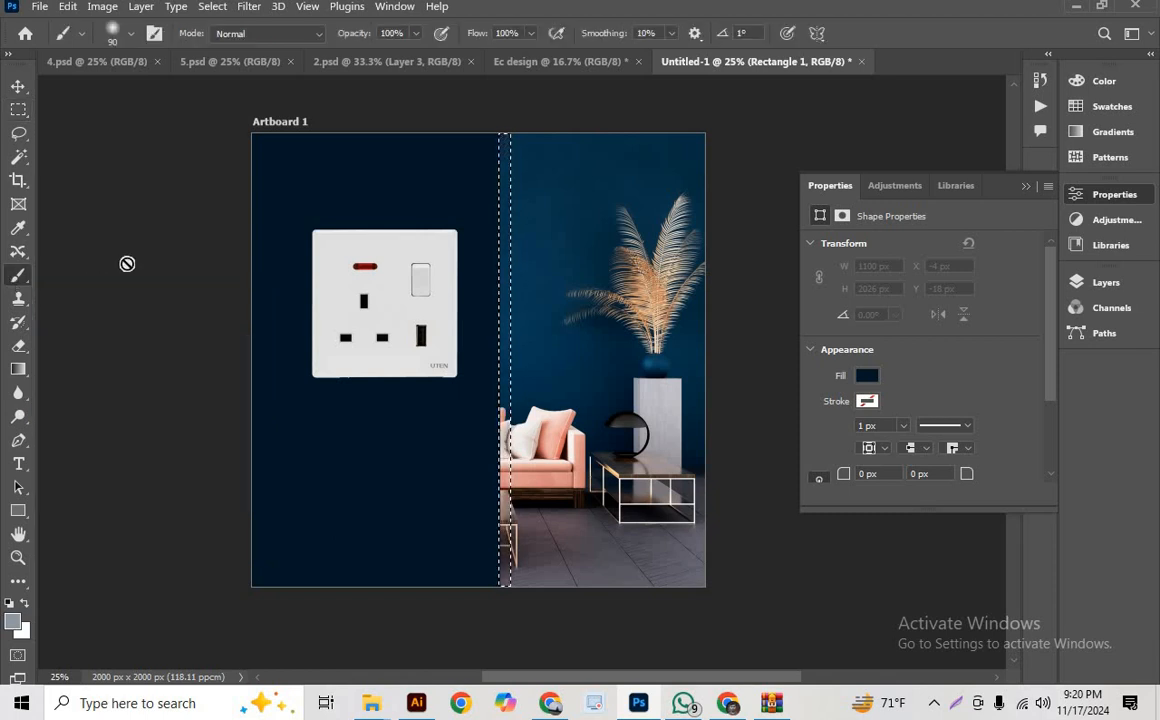
click(1025, 186)
click(1100, 283)
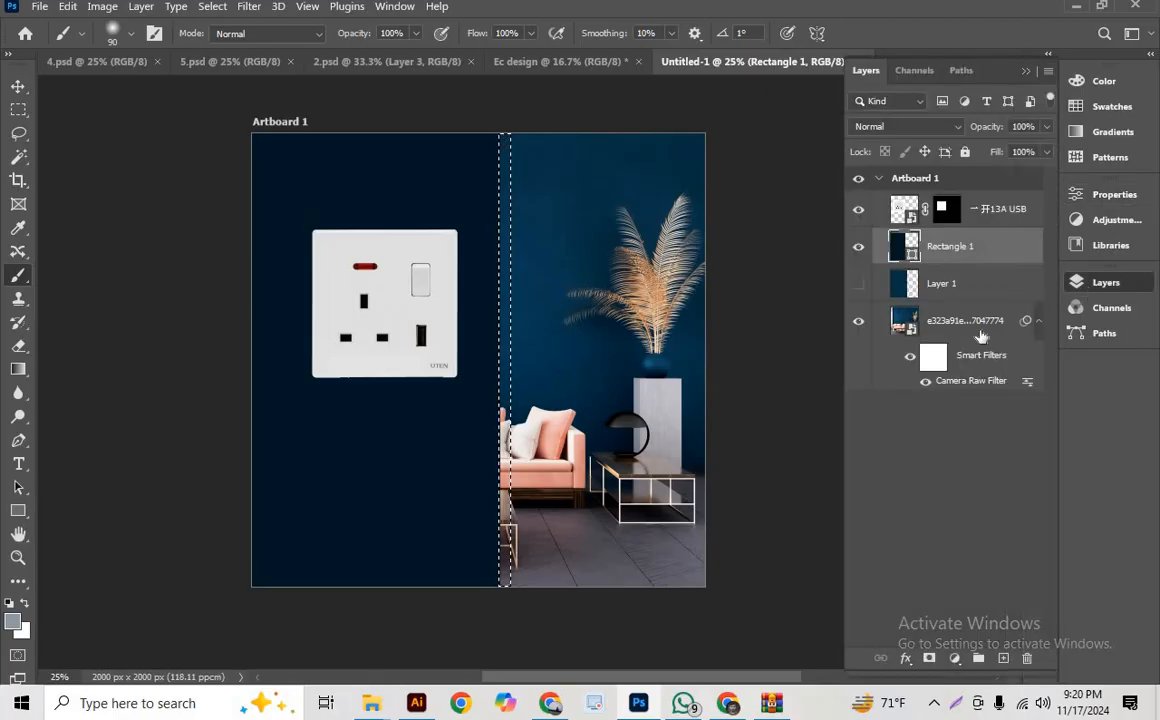
click(1002, 659)
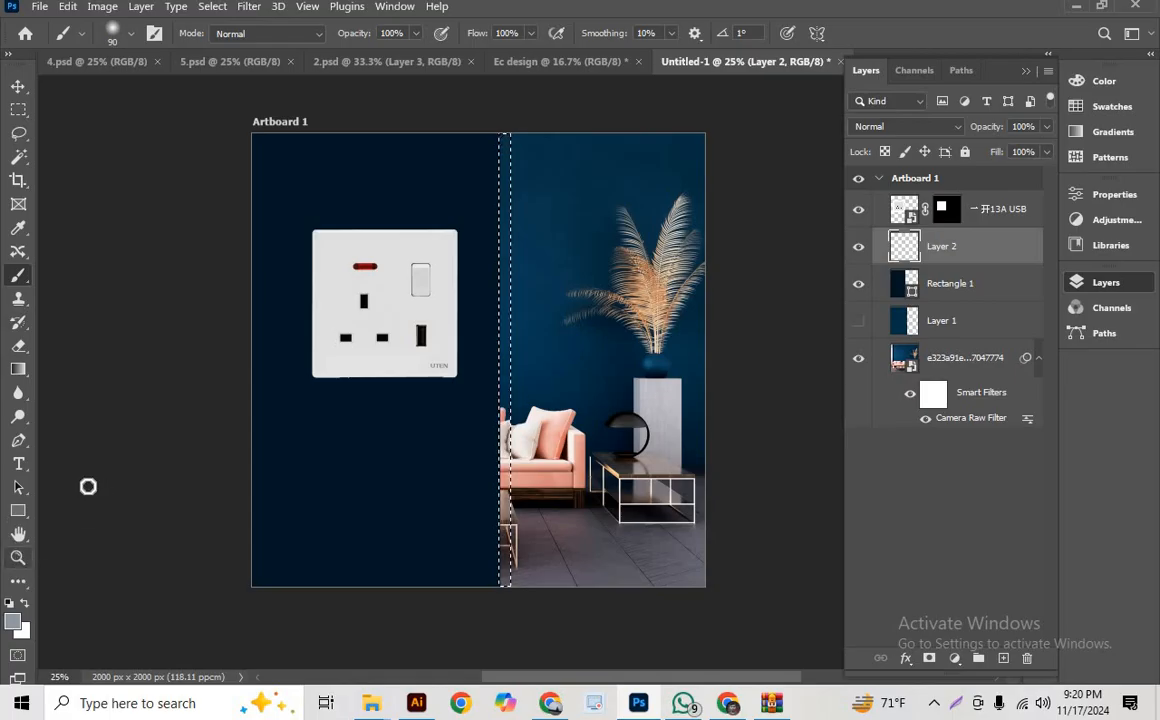
- Sample the living room wall's dark blue 09344b as the foreground colour
click(18, 228)
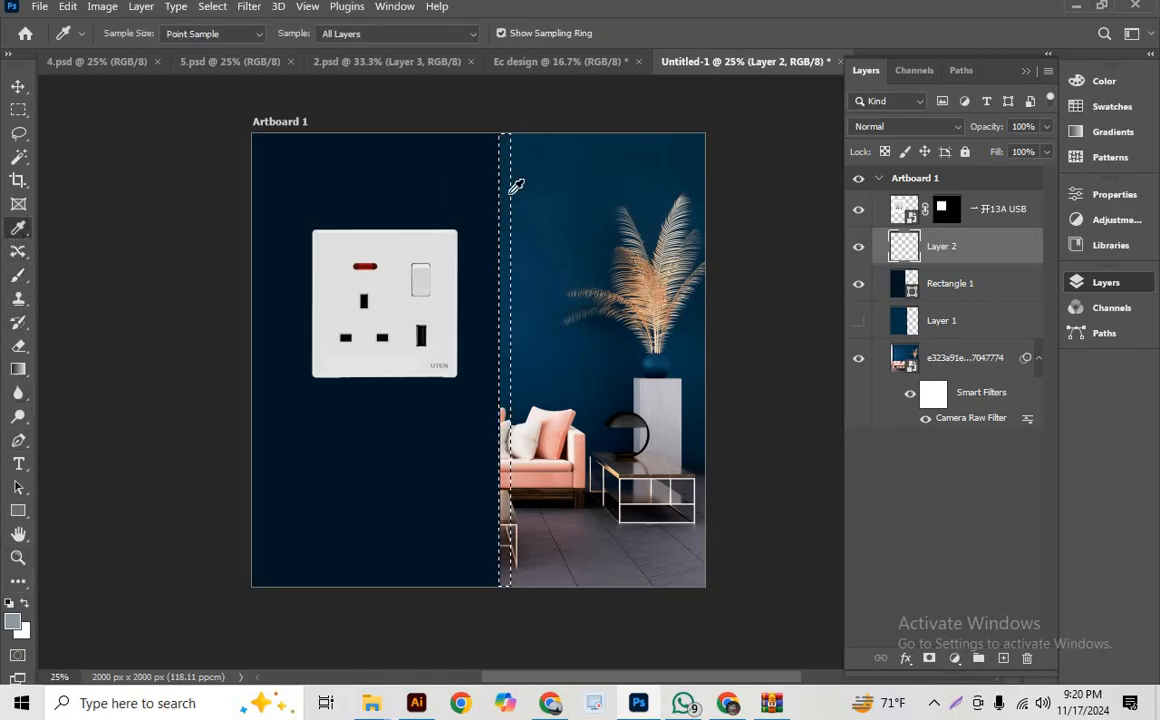
click(561, 197)
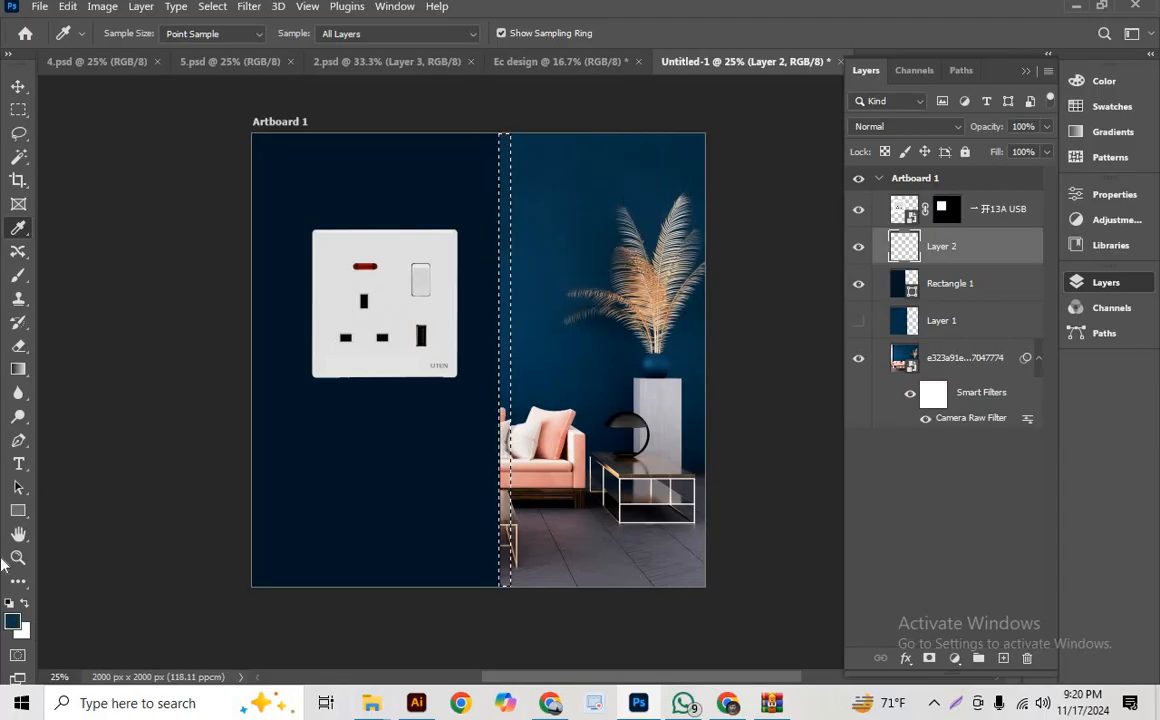
click(17, 617)
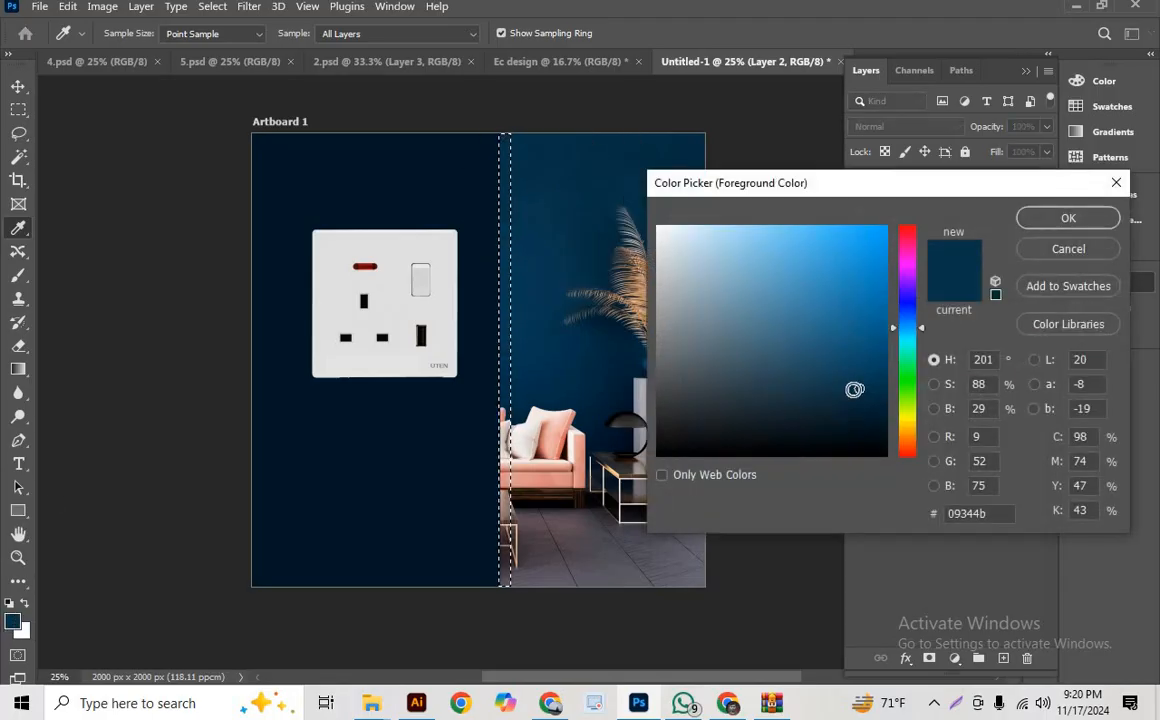
click(1068, 218)
- Enlarge the brush to 175 px, paint the whole selected strip in the sampled wall blue and deselect
key(b)
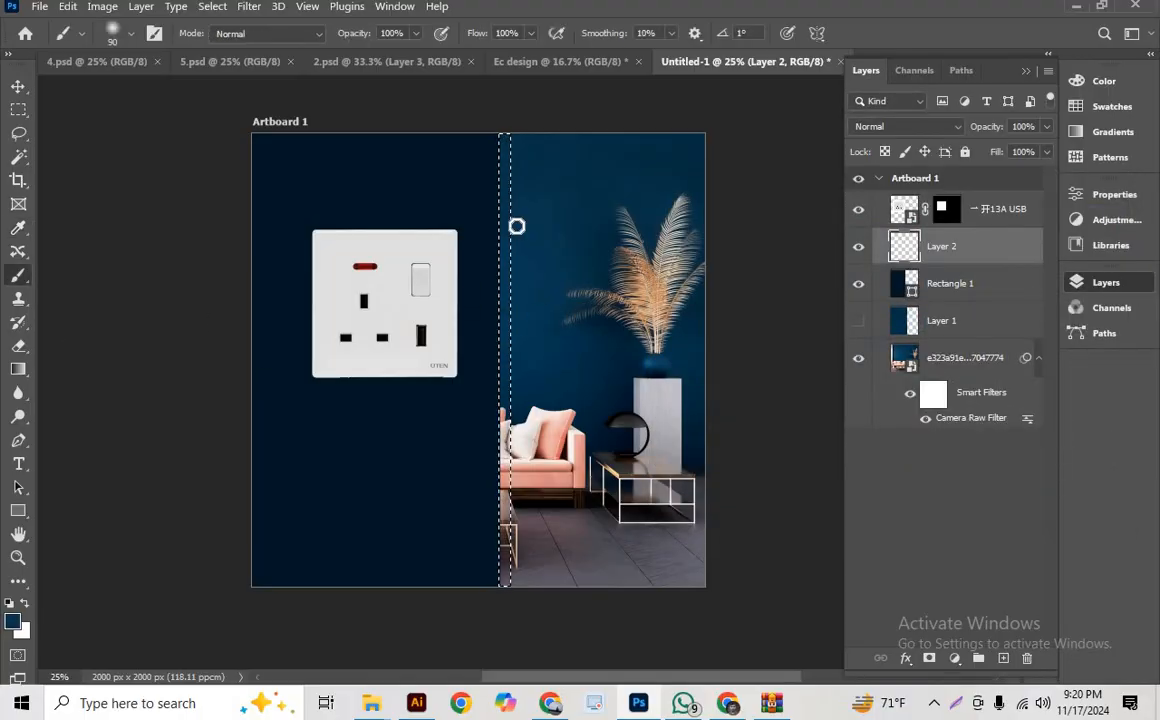
key(bracketright)
key(bracketright)
key(bracketright)
key(bracketright)
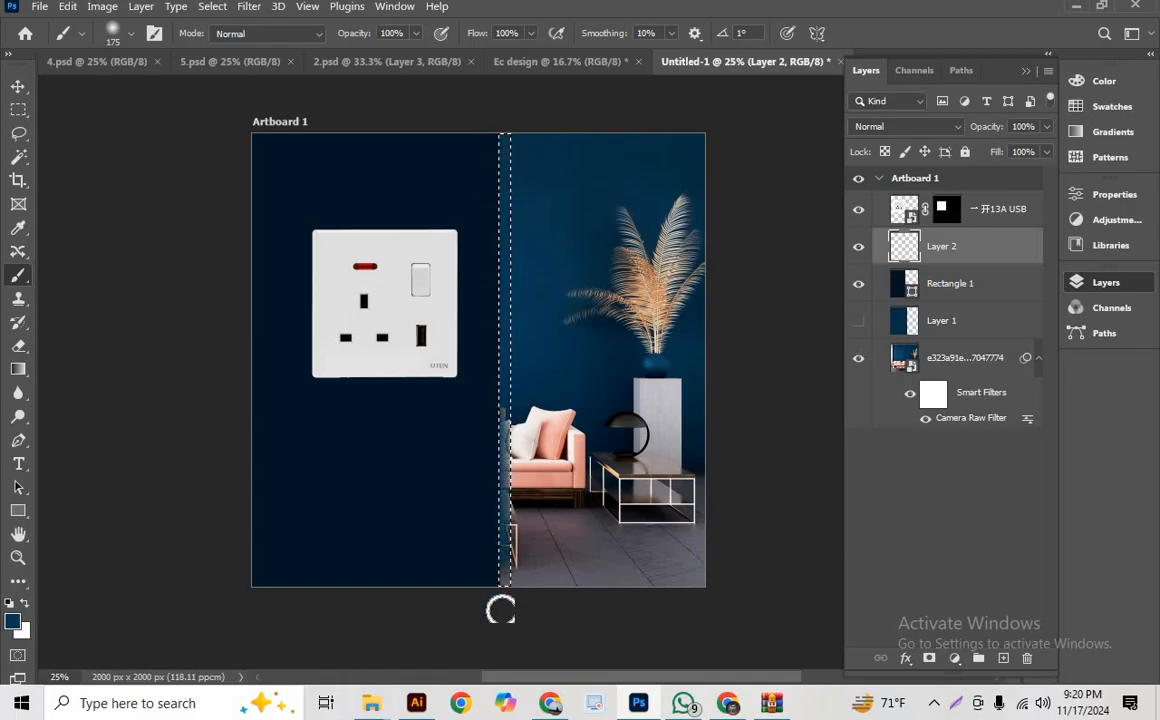
drag(508, 282, 519, 132)
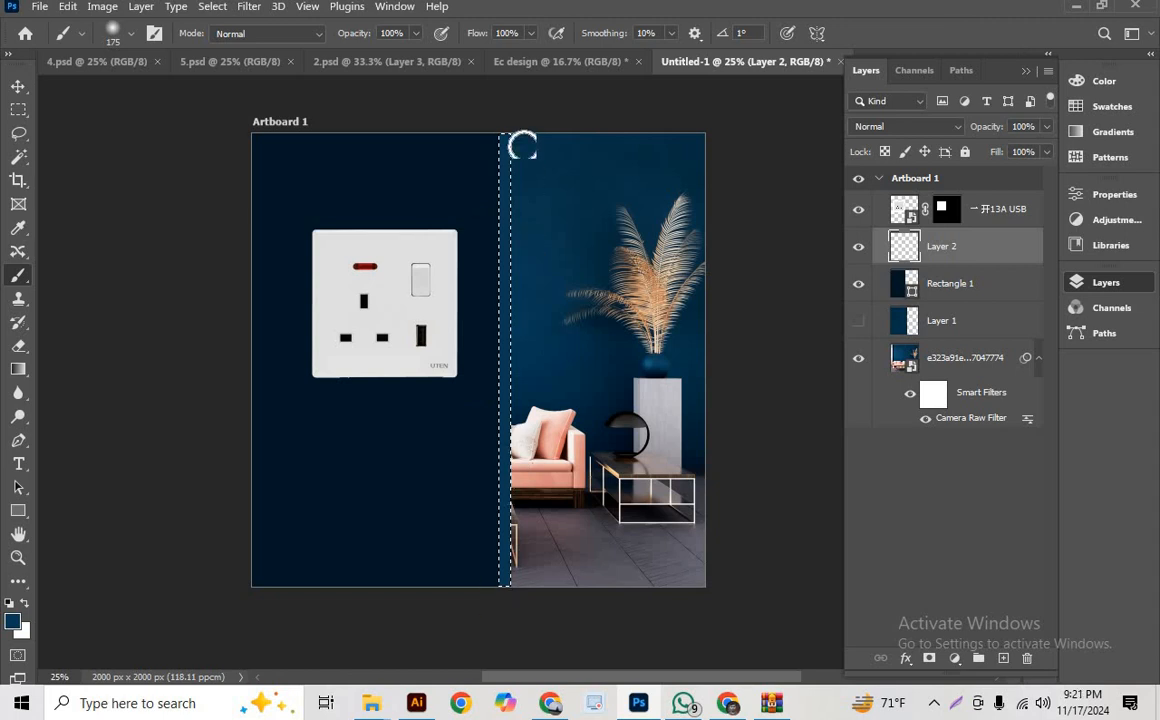
key(ctrl+d)
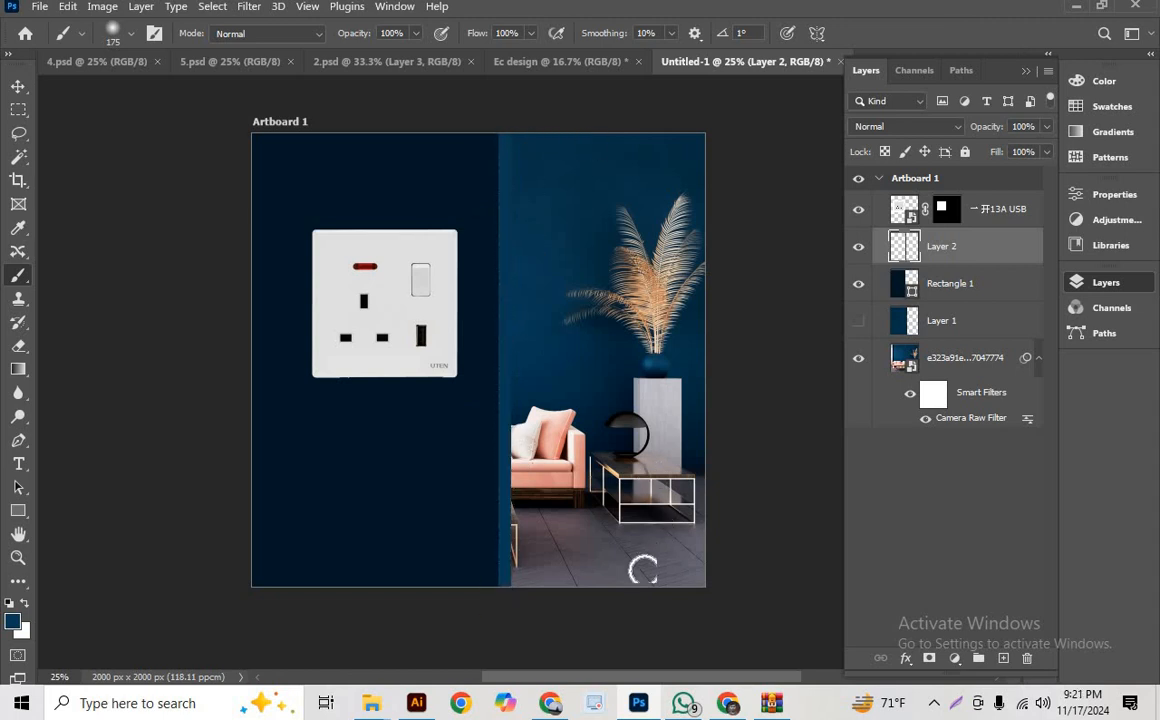
- Restore the strip selection, sample the panel's navy and darken the foreground colour to 000b13
scroll(616, 534, up, 2)
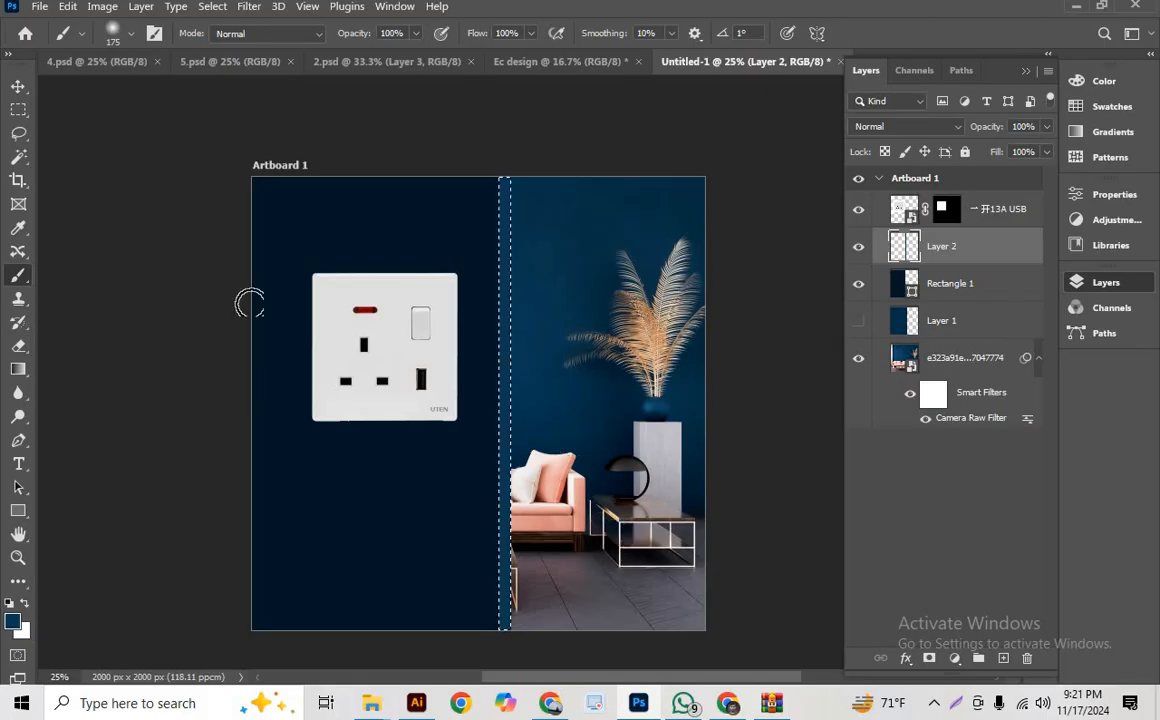
click(18, 228)
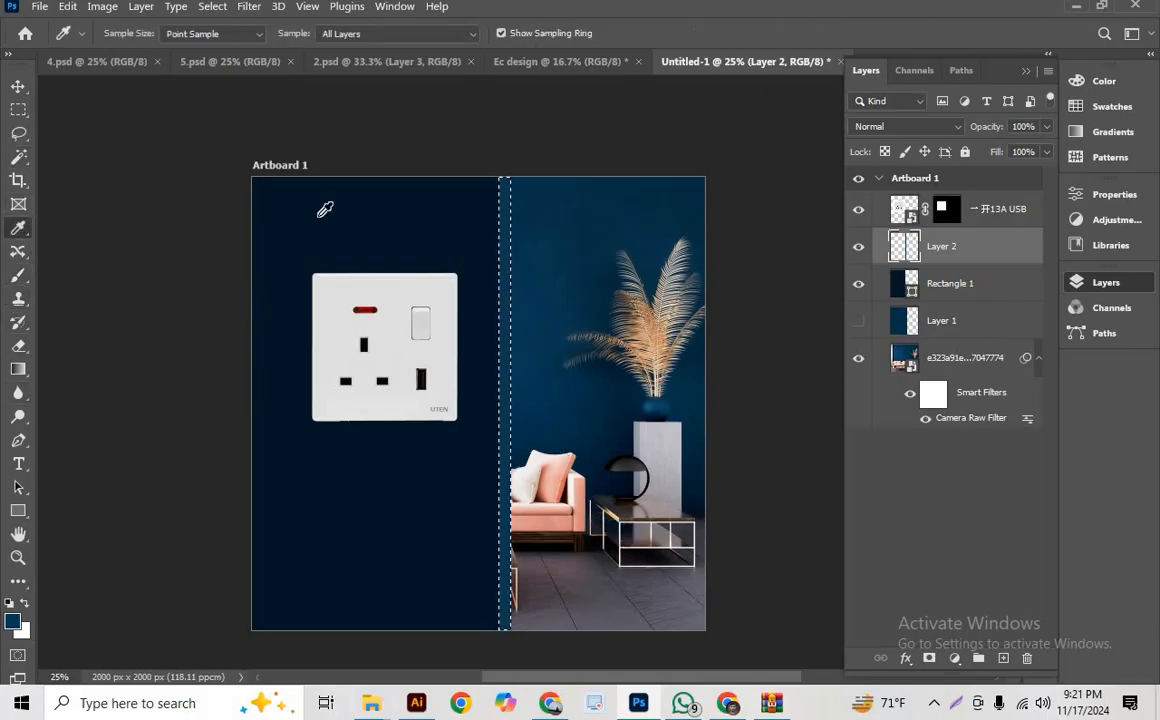
click(12, 620)
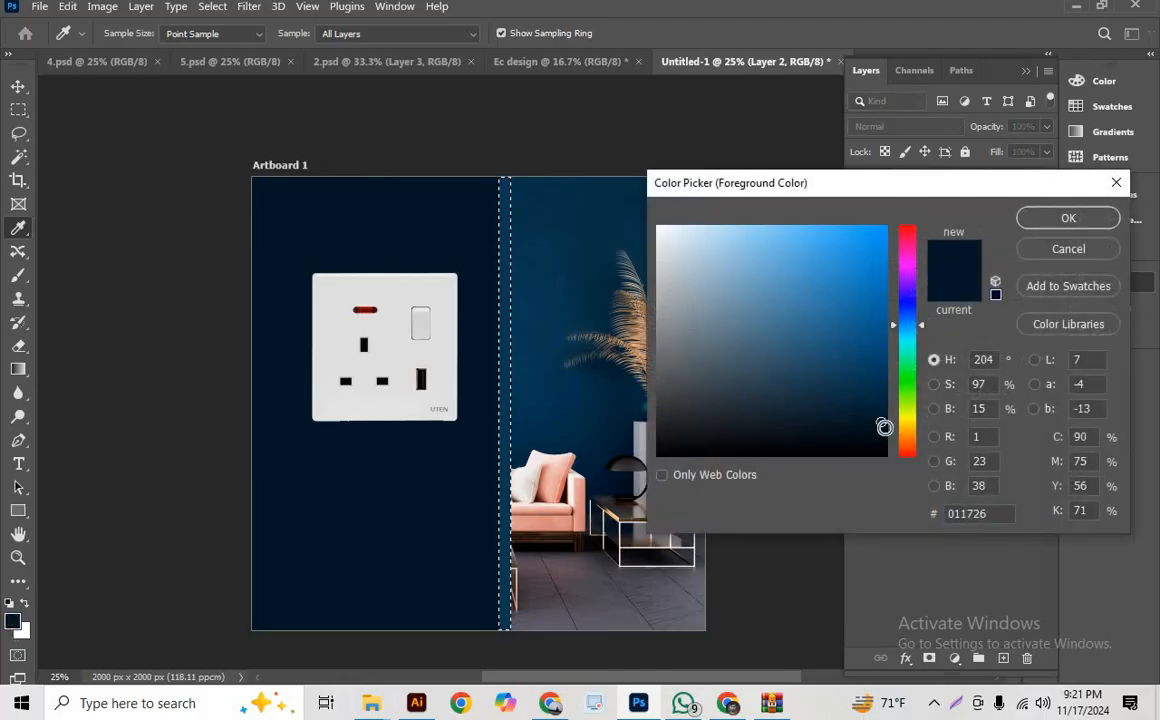
drag(880, 421, 885, 440)
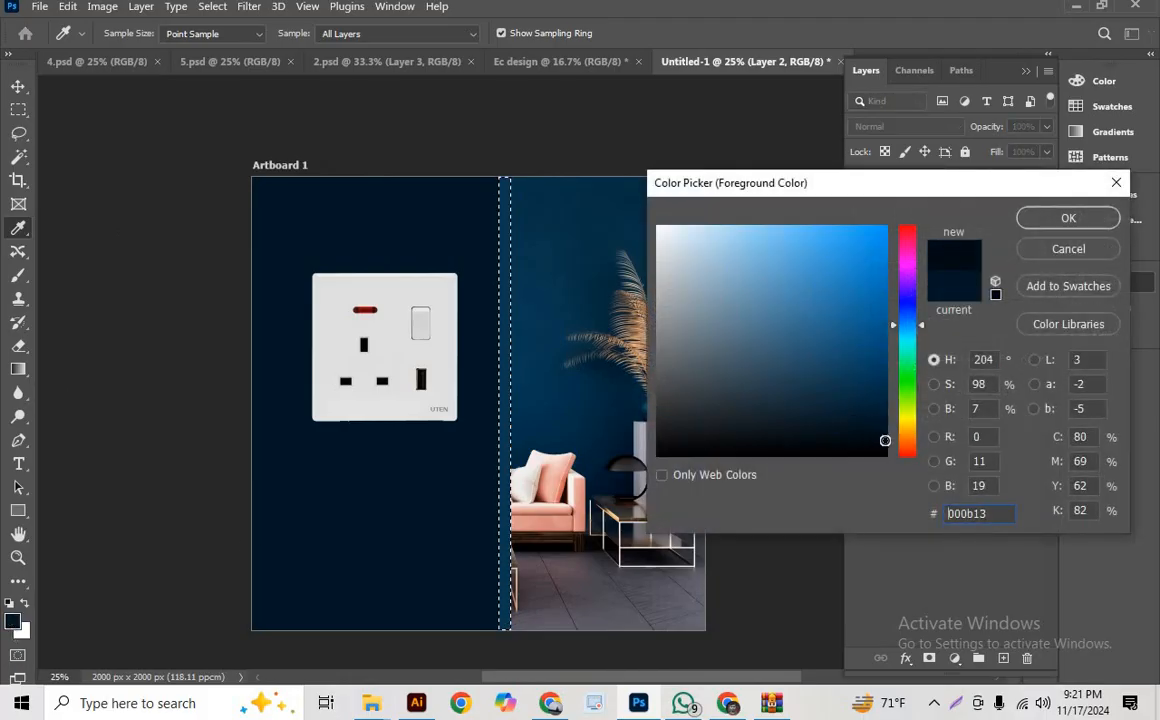
click(1068, 218)
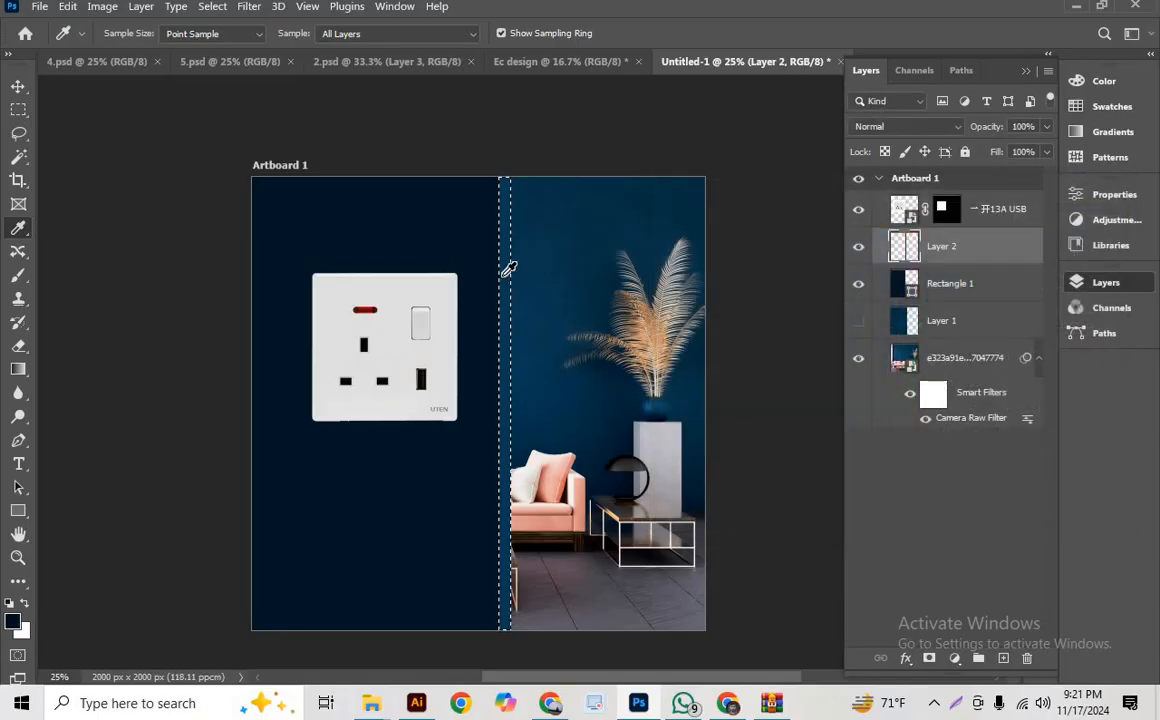
- Paint the selected strip between panel and room photo with the near-black navy from top to bottom and deselect
key(b)
mouse_move(507, 285)
mouse_down()
mouse_move(523, 618)
mouse_move(510, 570)
mouse_up()
mouse_move(487, 657)
mouse_down()
mouse_move(513, 241)
mouse_move(518, 645)
mouse_up()
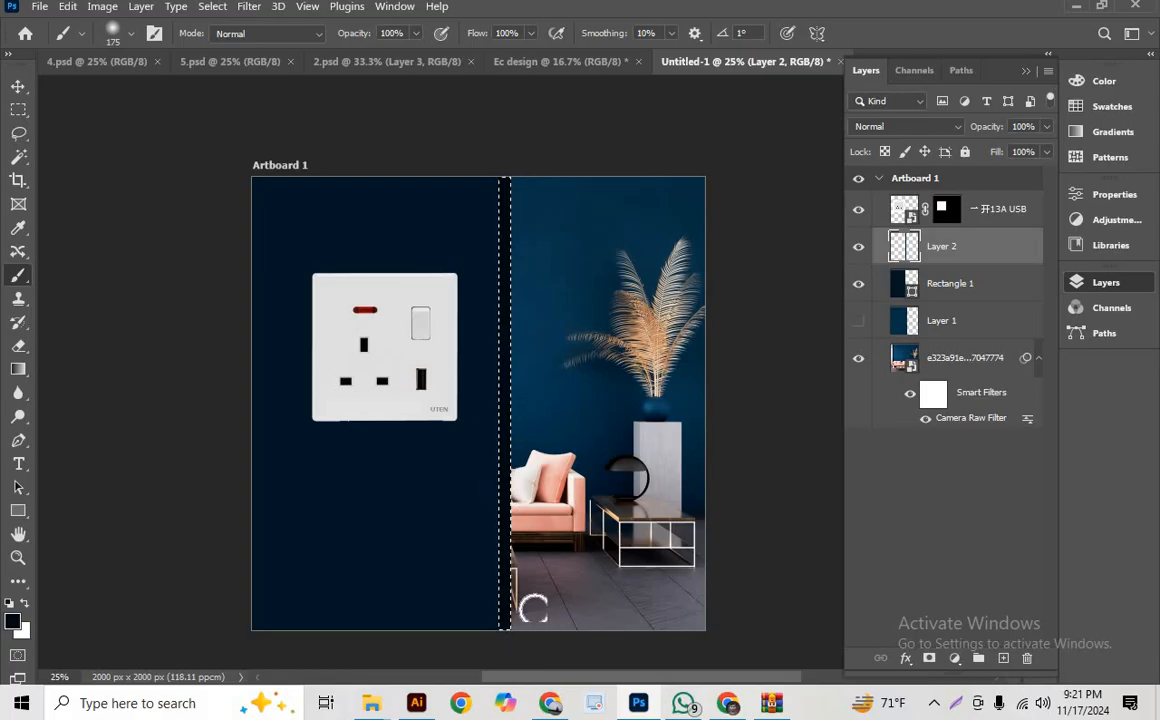
key(ctrl+d)
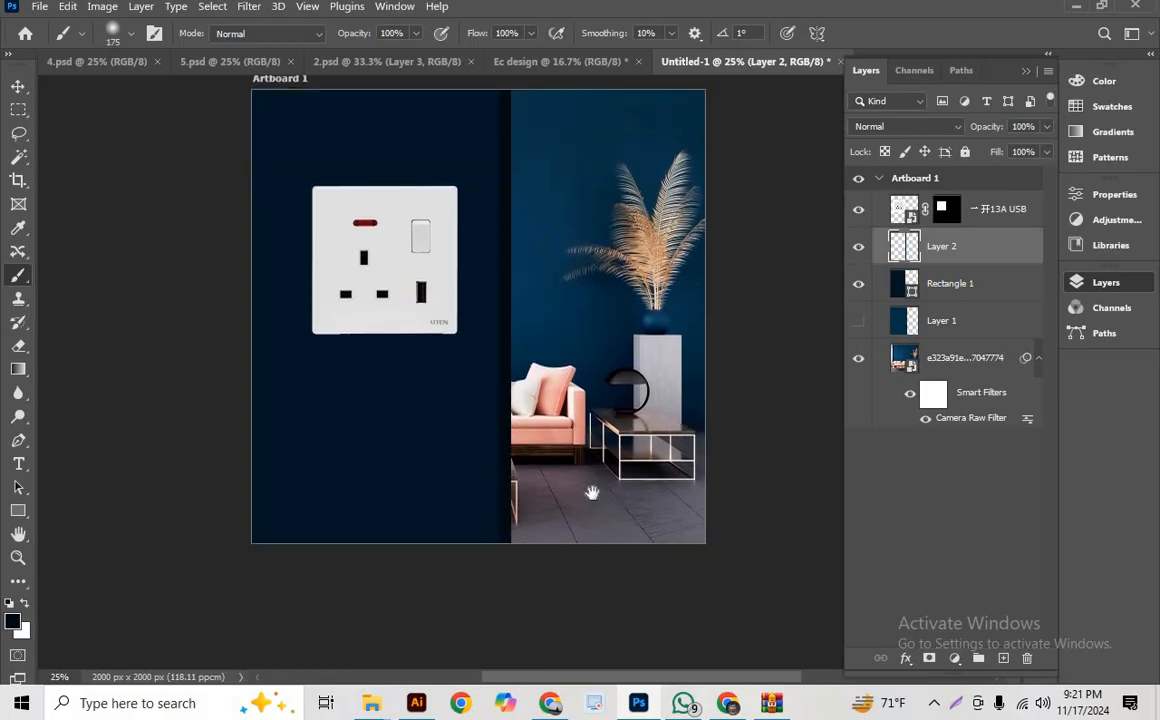
- Add a Solid Color fill layer in 002b49 directly above the living room photo and invert its mask to black
drag(603, 582, 579, 548)
click(17, 89)
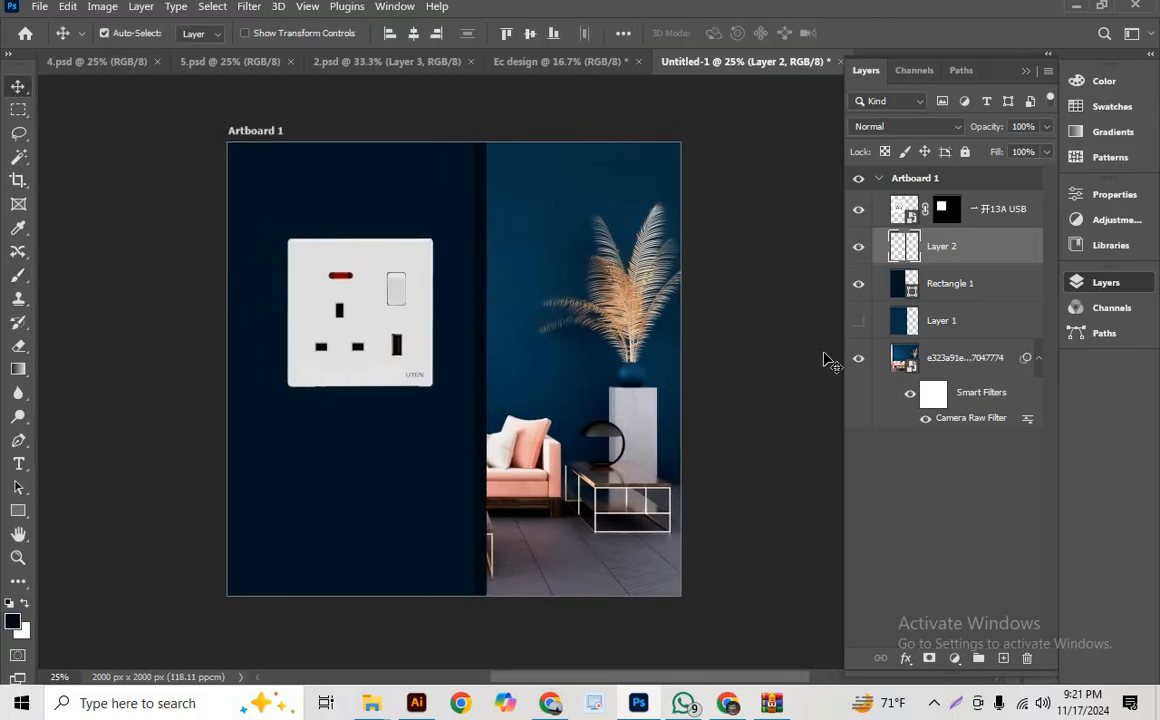
click(903, 358)
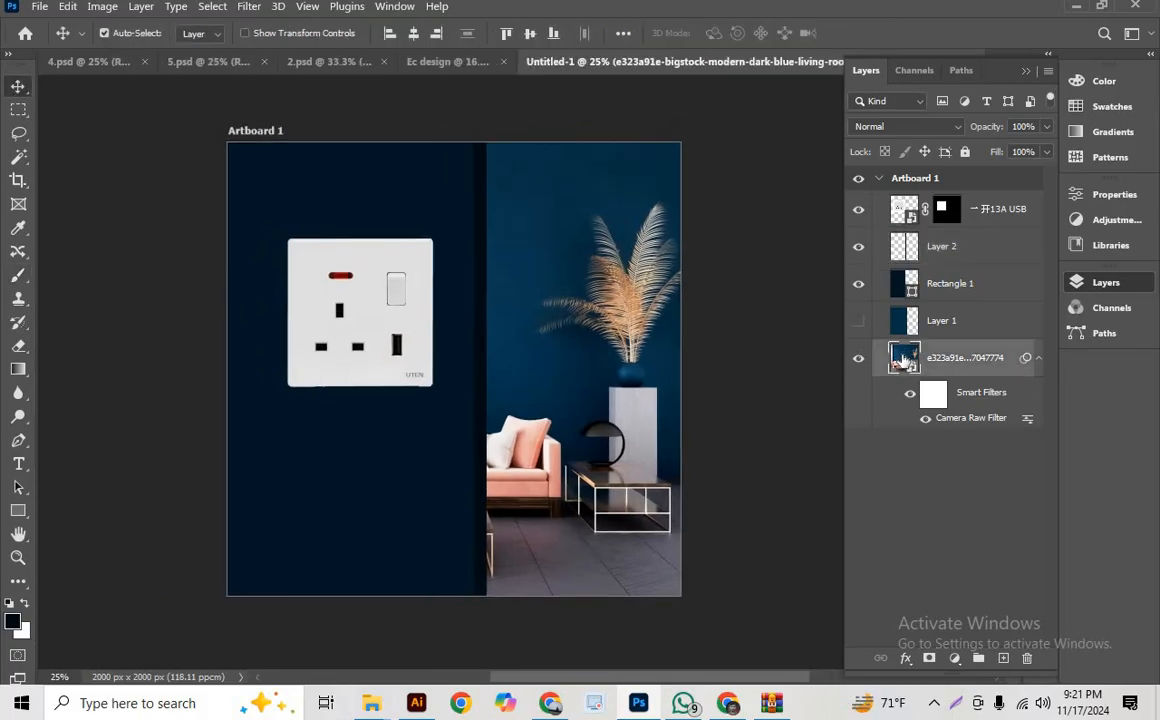
click(955, 659)
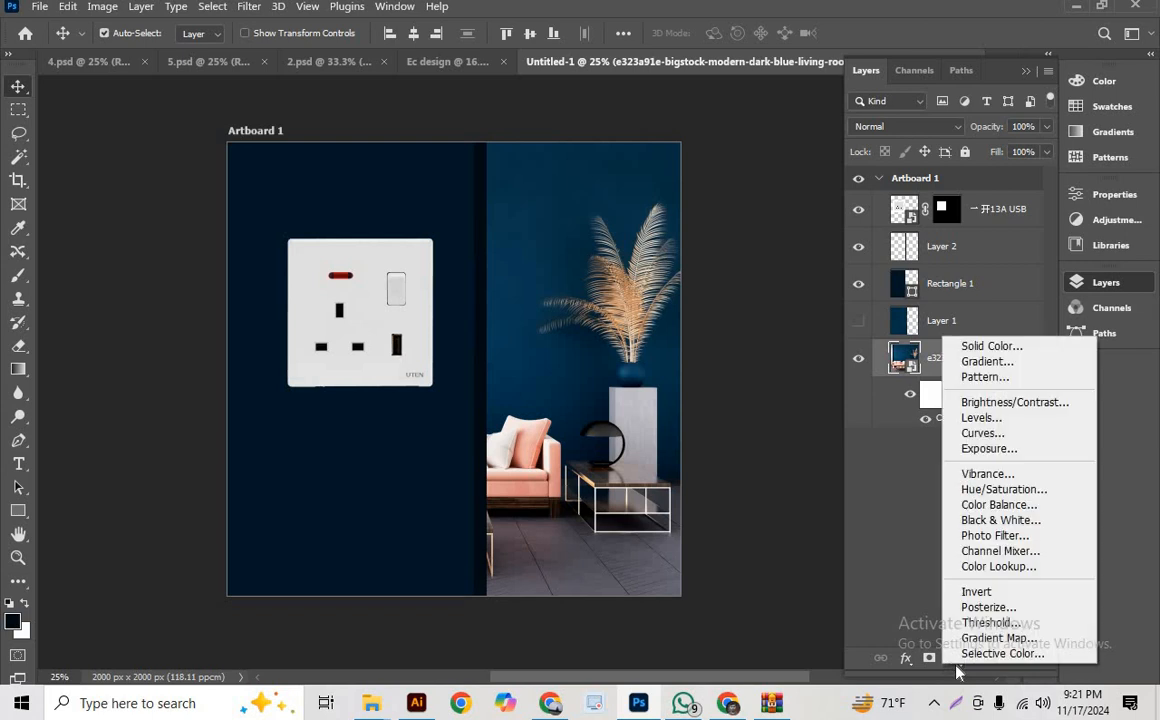
click(990, 347)
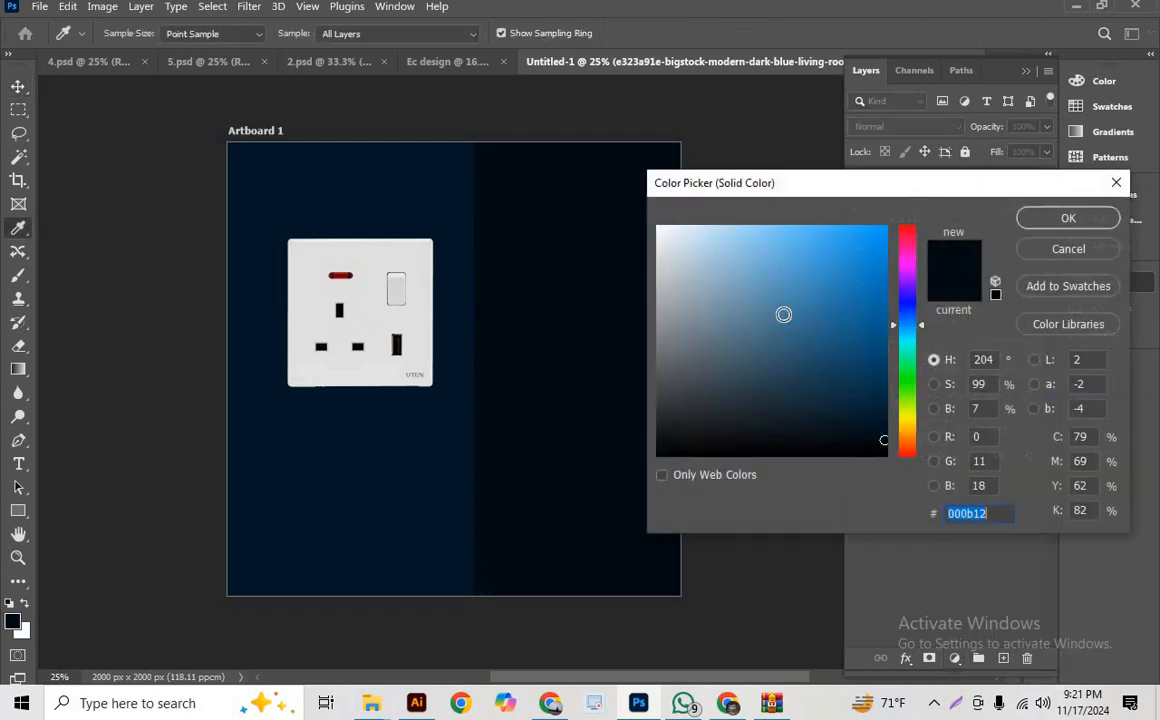
text(0694f4)
text(002b48)
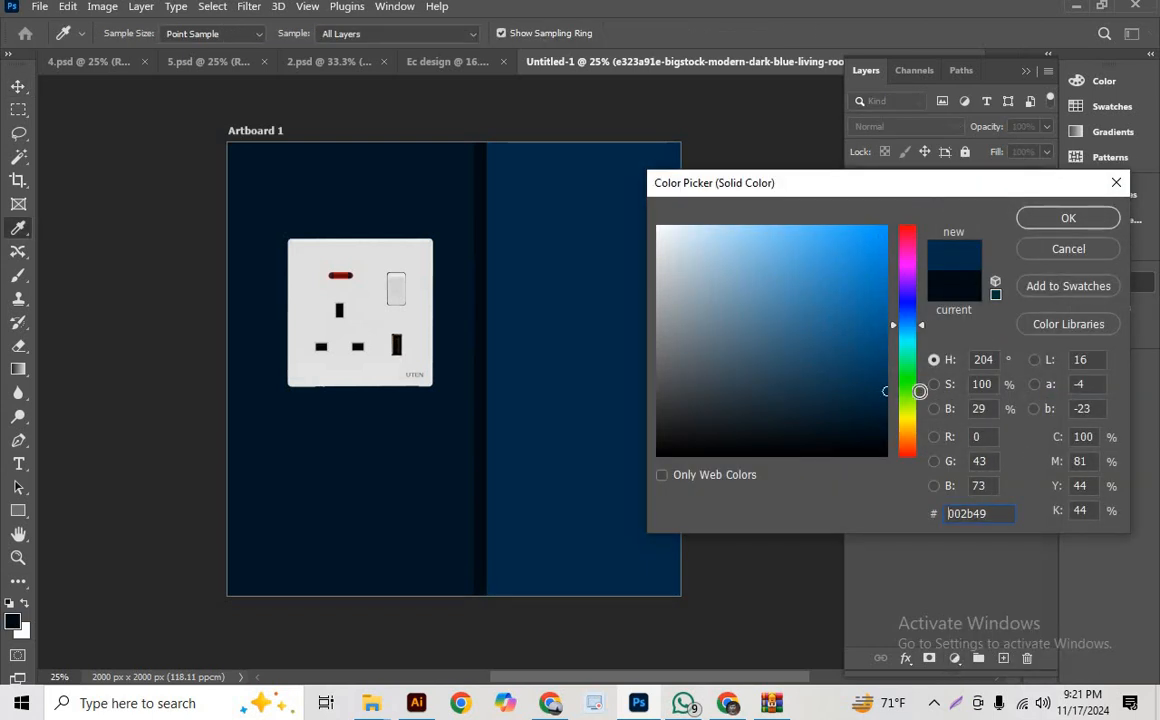
click(1068, 218)
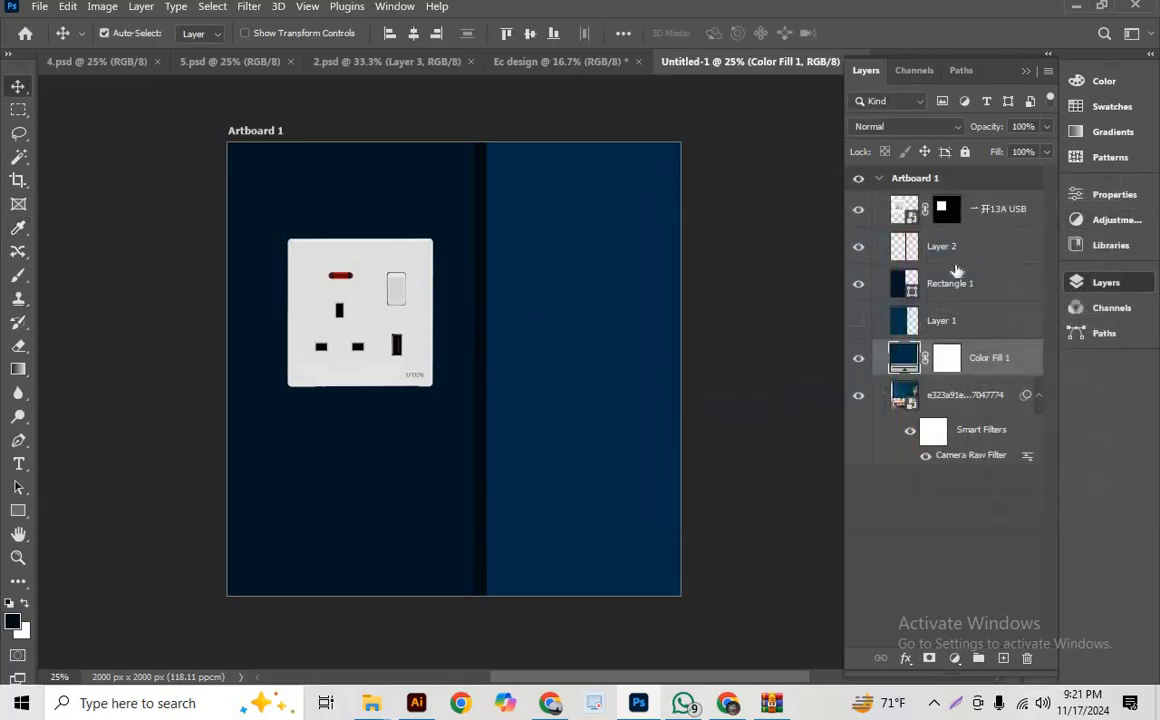
key(ctrl+i)
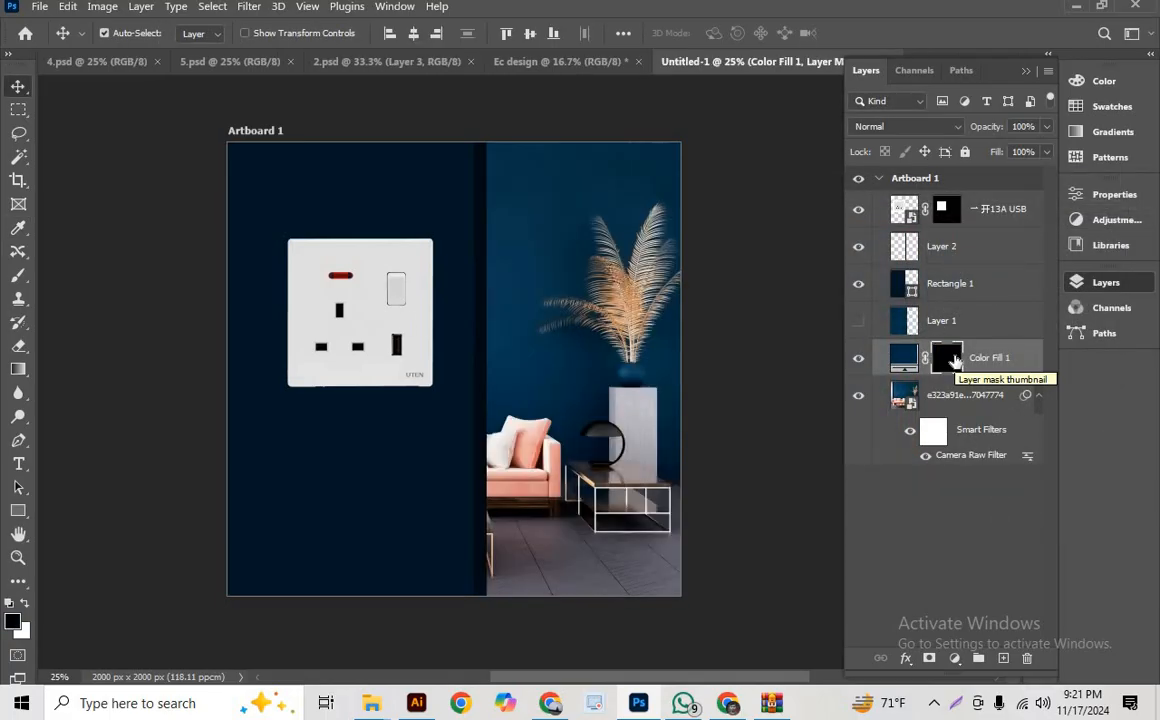
- Paint white on the colour fill's mask with a soft 1100 px brush to tint the room's floor and upper wall blue
click(18, 274)
key(x)
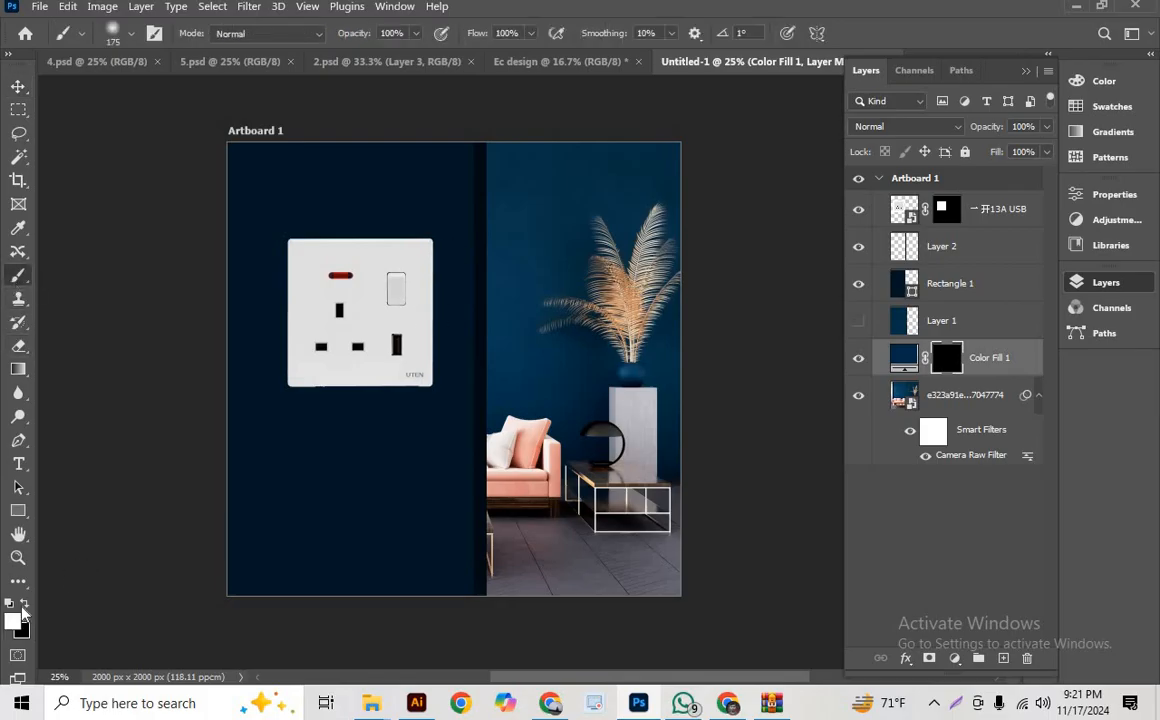
key(bracketright)
key(bracketright)
key(bracketright)
scroll(454, 370, down, 2)
click(642, 537)
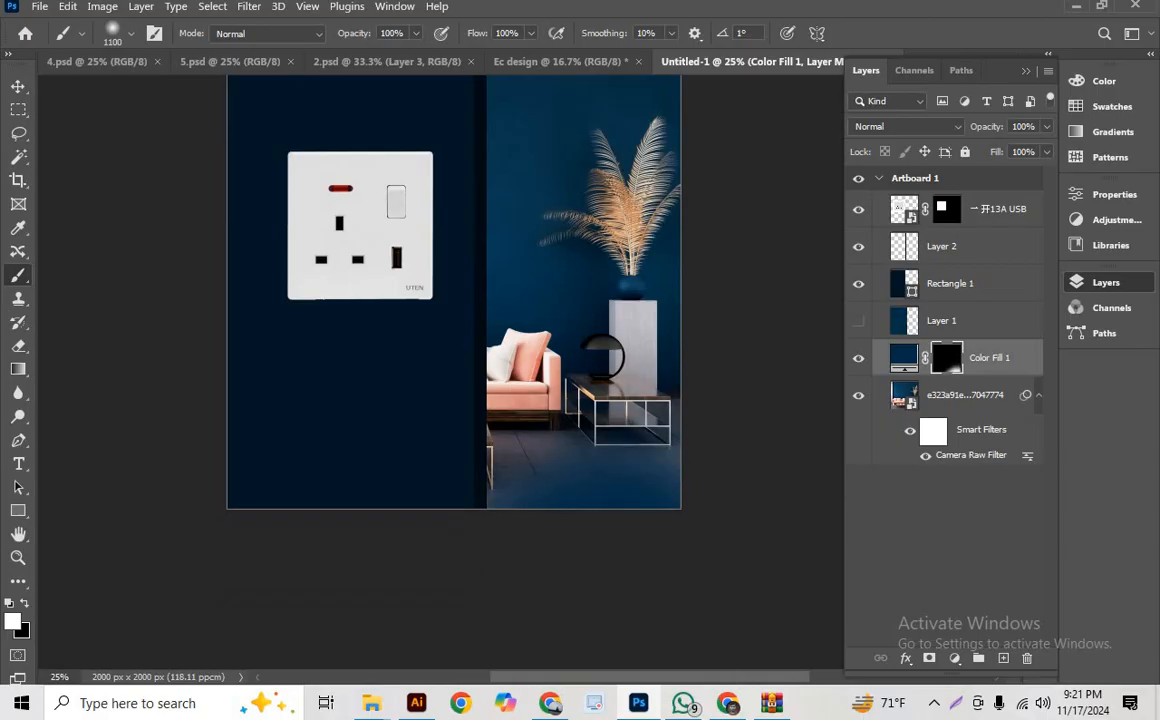
scroll(454, 370, up, 4)
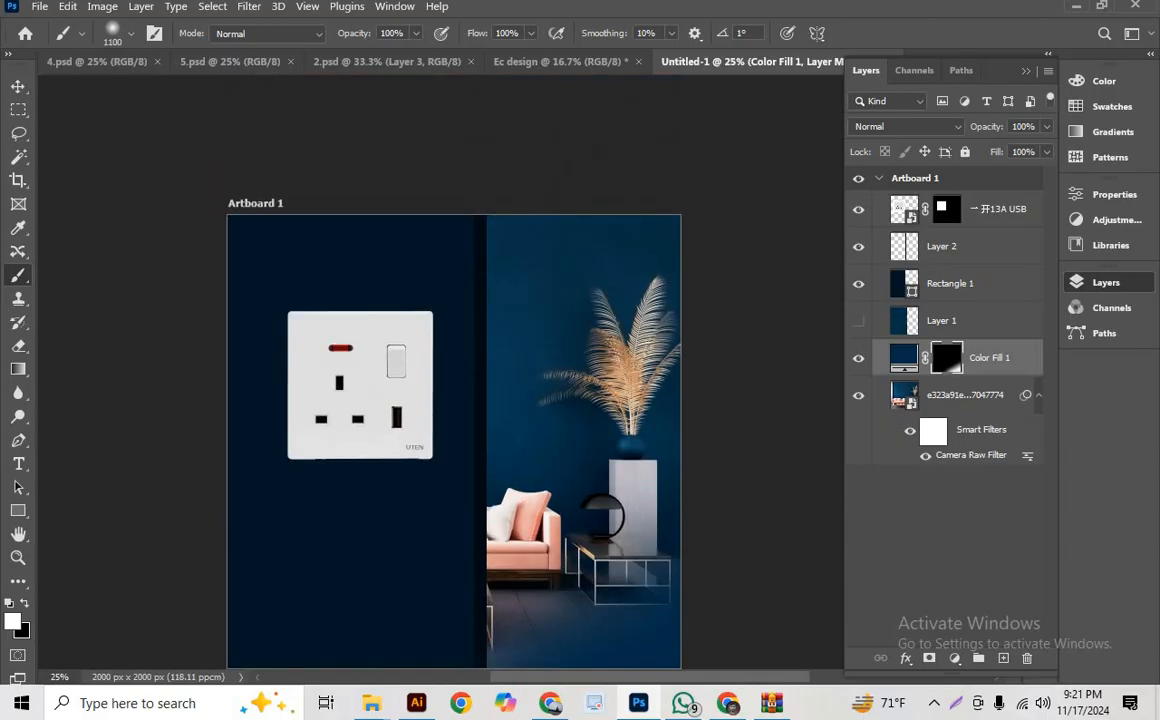
click(655, 205)
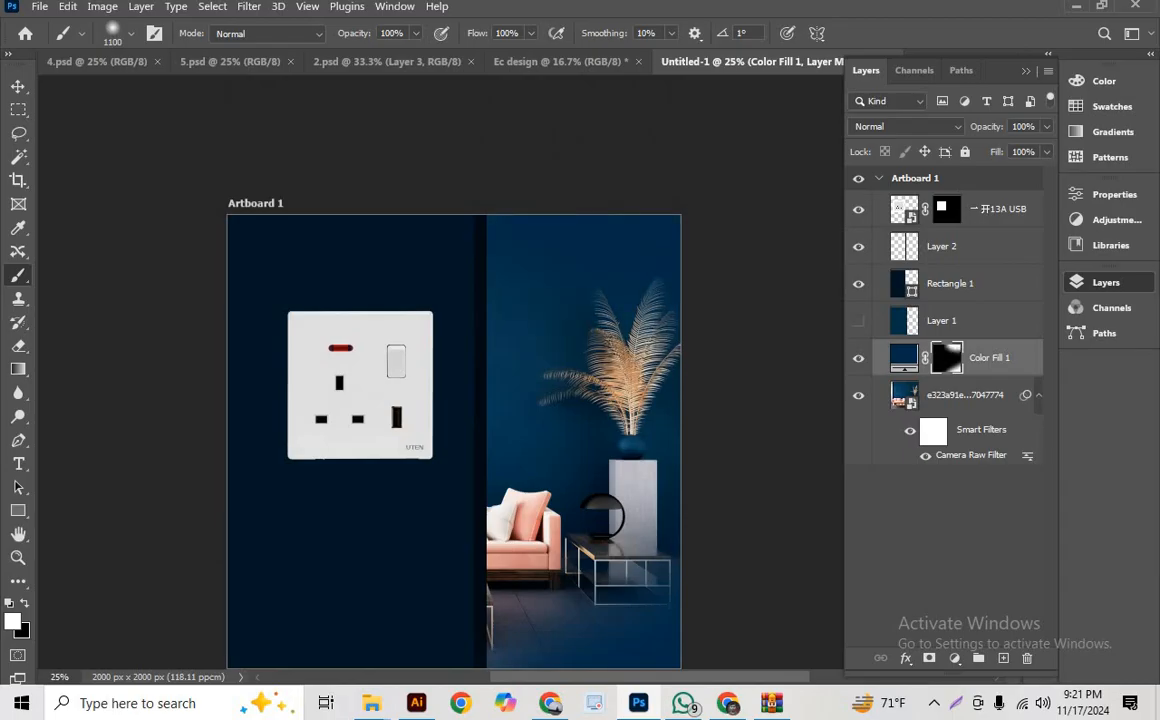
- Set the blend mode of the blue colour fill above the living room photo to Soft Light
scroll(454, 400, down, 2)
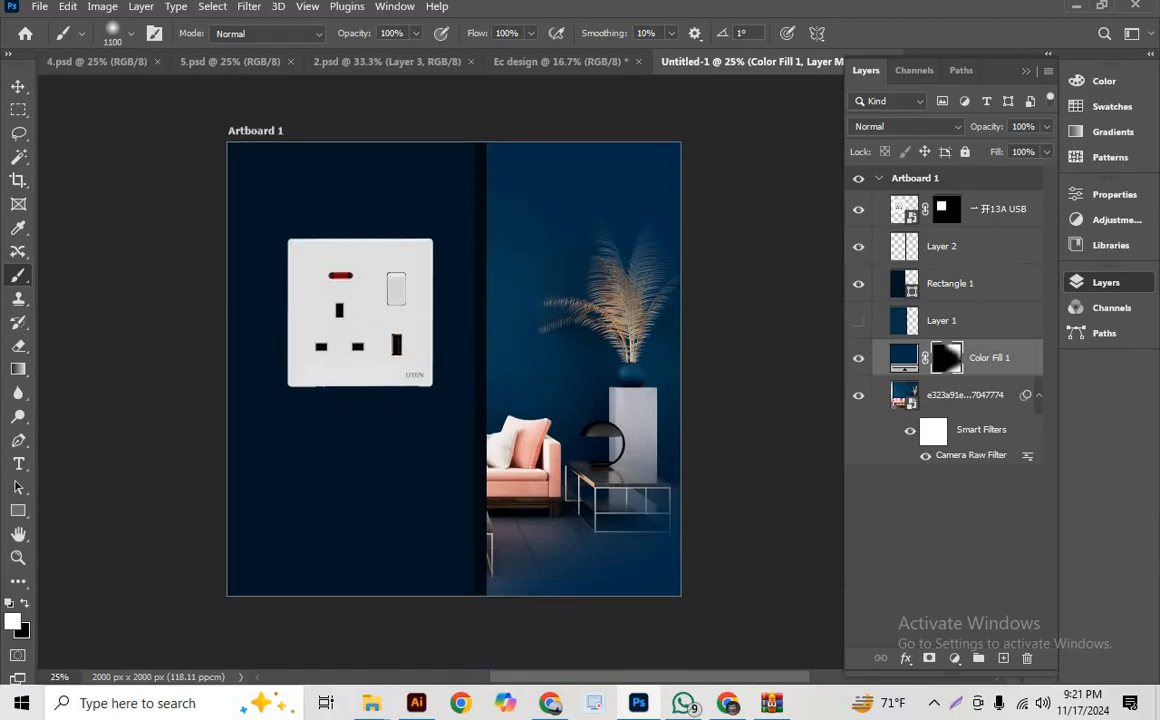
scroll(630, 308, up, 1)
key(v)
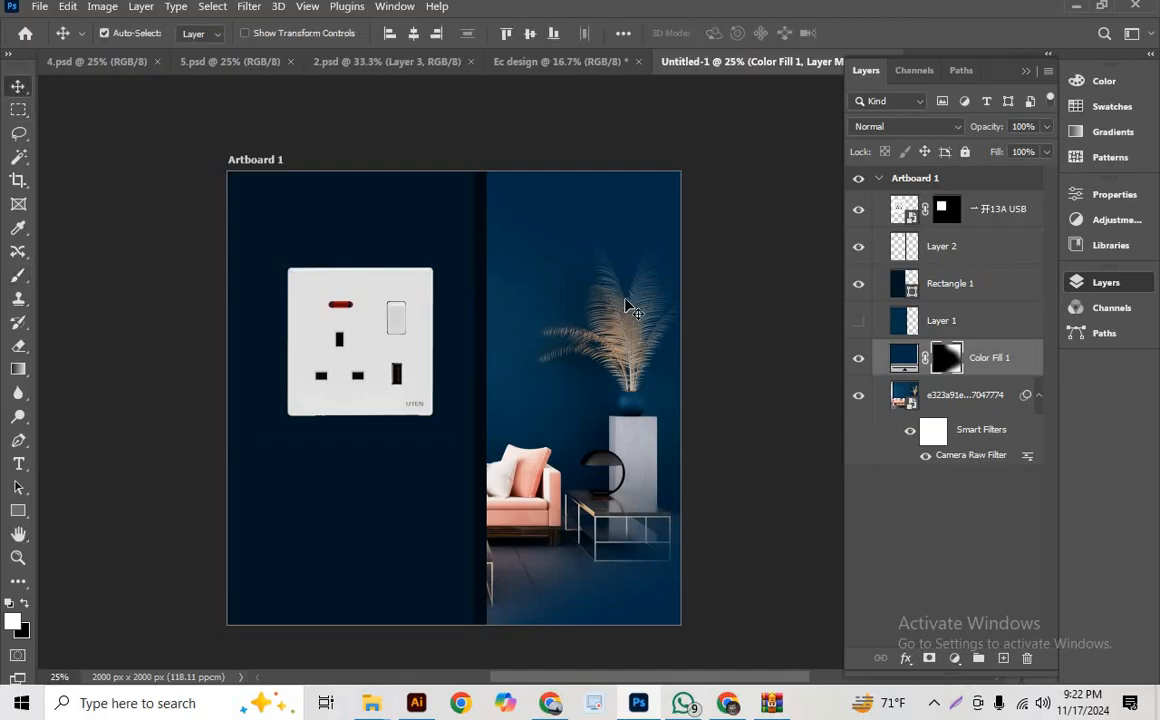
scroll(630, 308, down, 1)
click(922, 125)
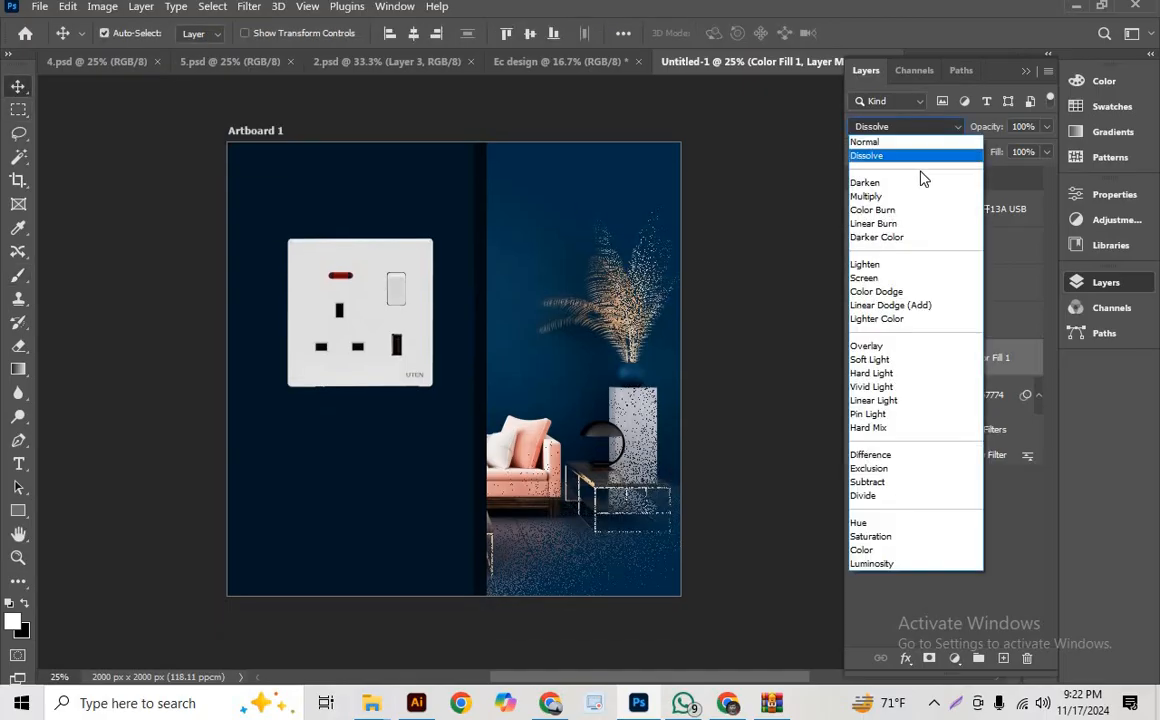
key(Down)
key(Down)
key(Down)
key(Down)
key(Down)
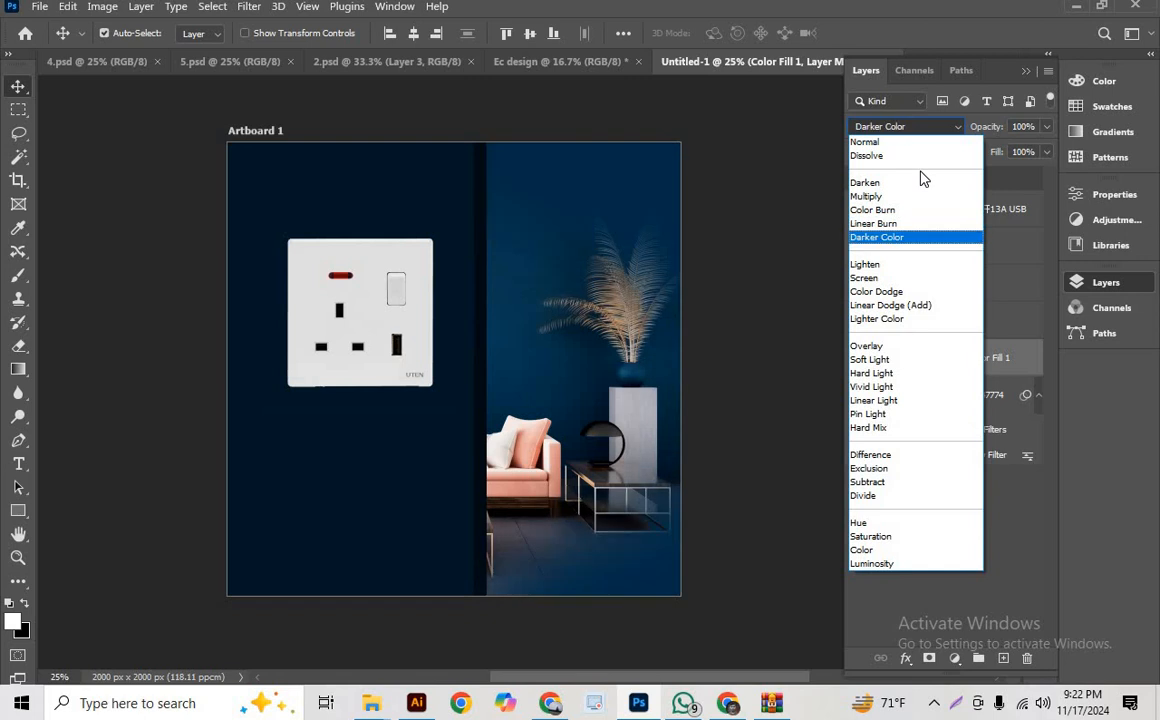
key(Down)
key(Down)
key(Down)
key(Down)
key(Down)
key(Down)
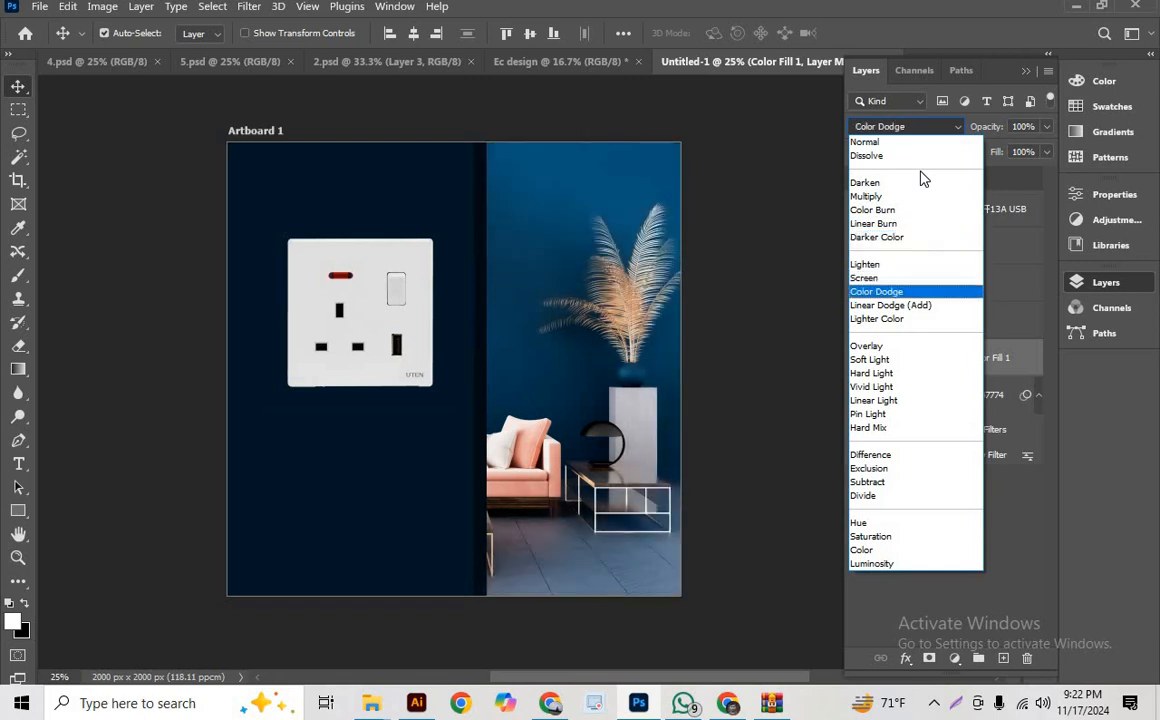
key(Down)
key(Down)
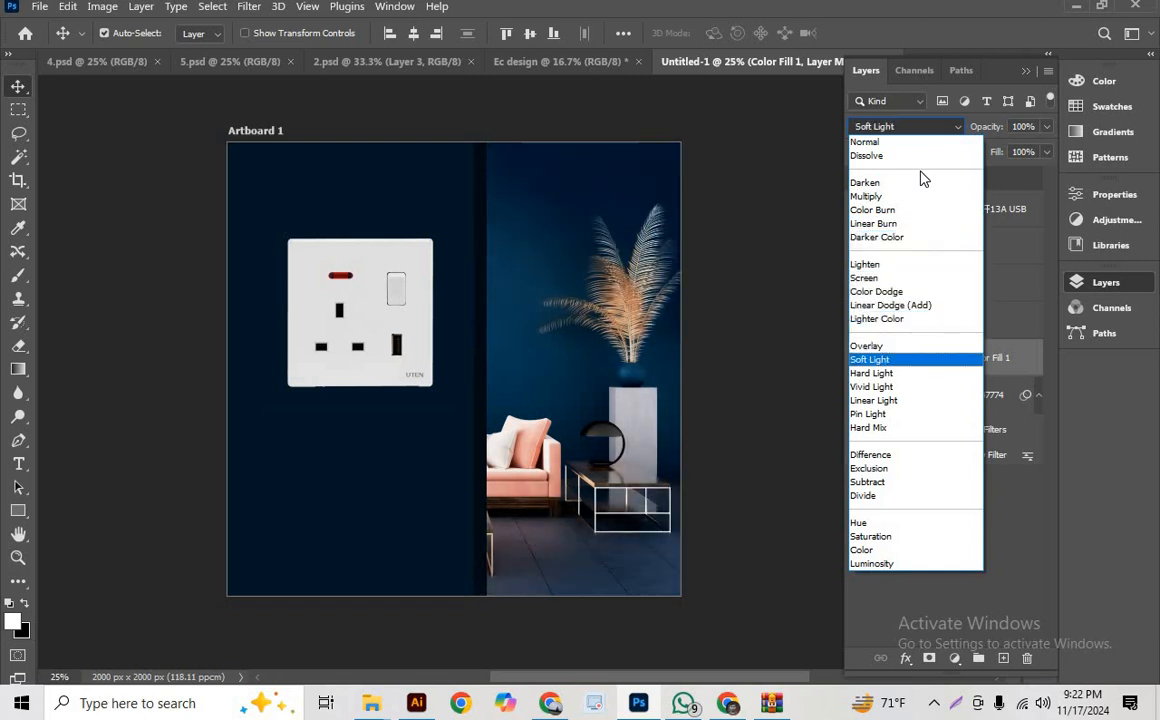
key(Up)
key(Return)
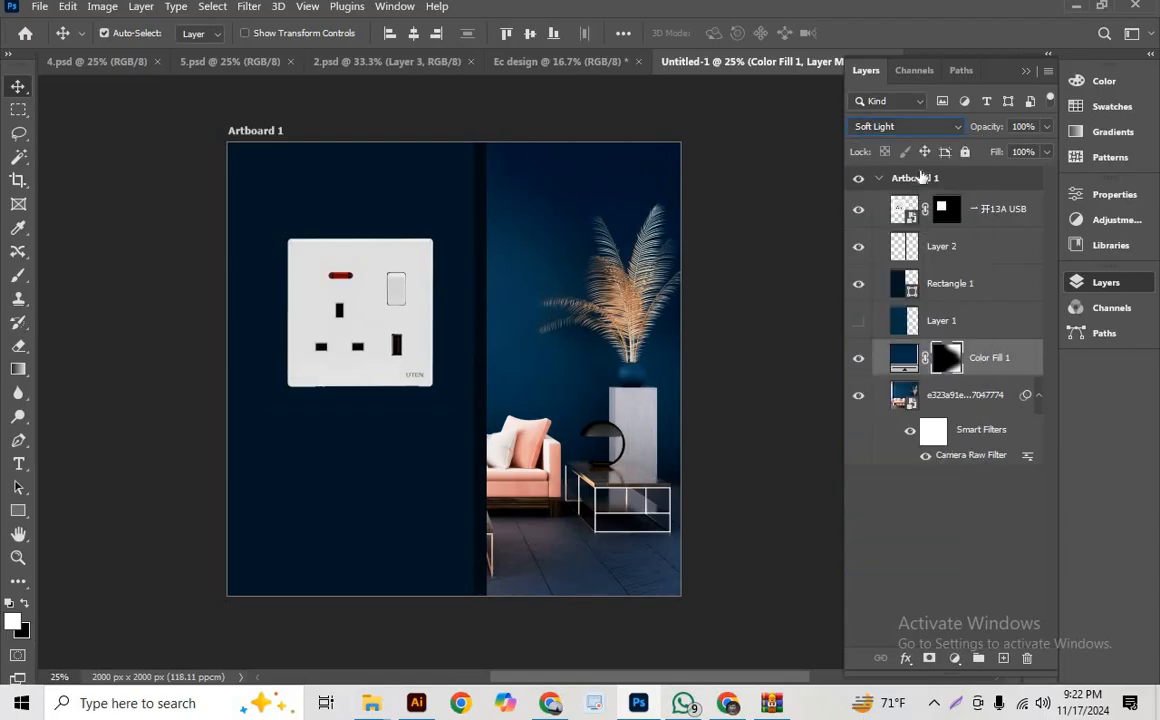
- Select the socket layer's mask and set up a soft 200 px brush with black as the foreground colour
drag(505, 432, 560, 437)
drag(410, 348, 401, 346)
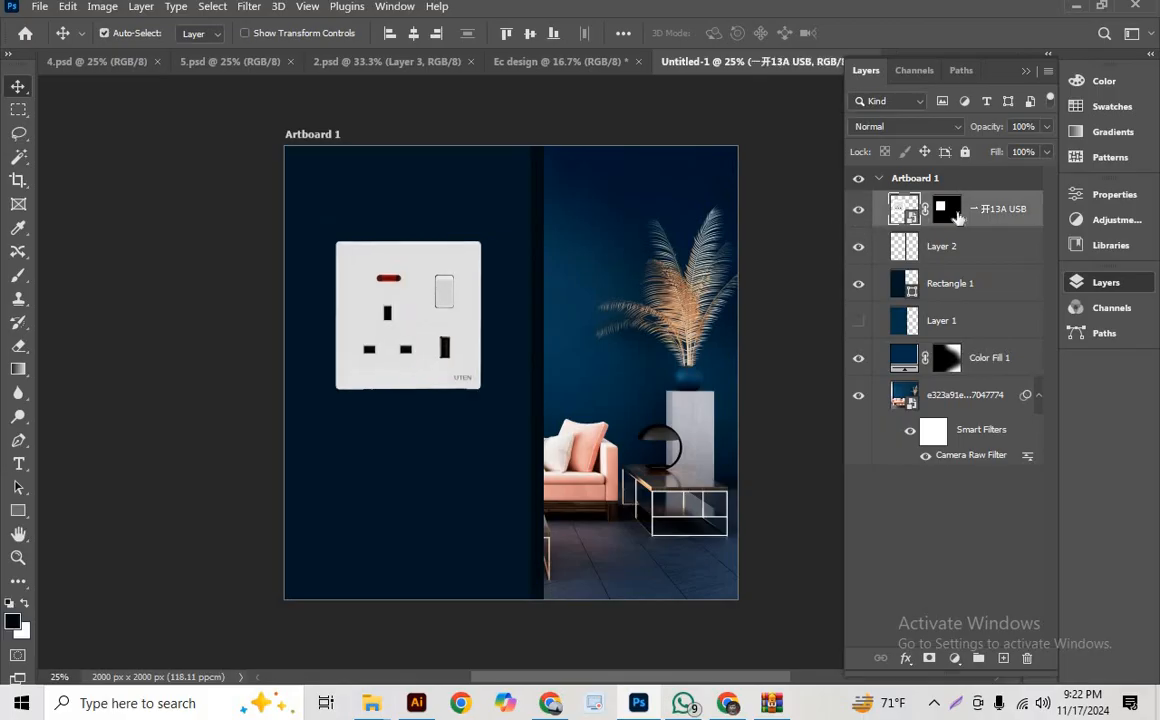
click(953, 215)
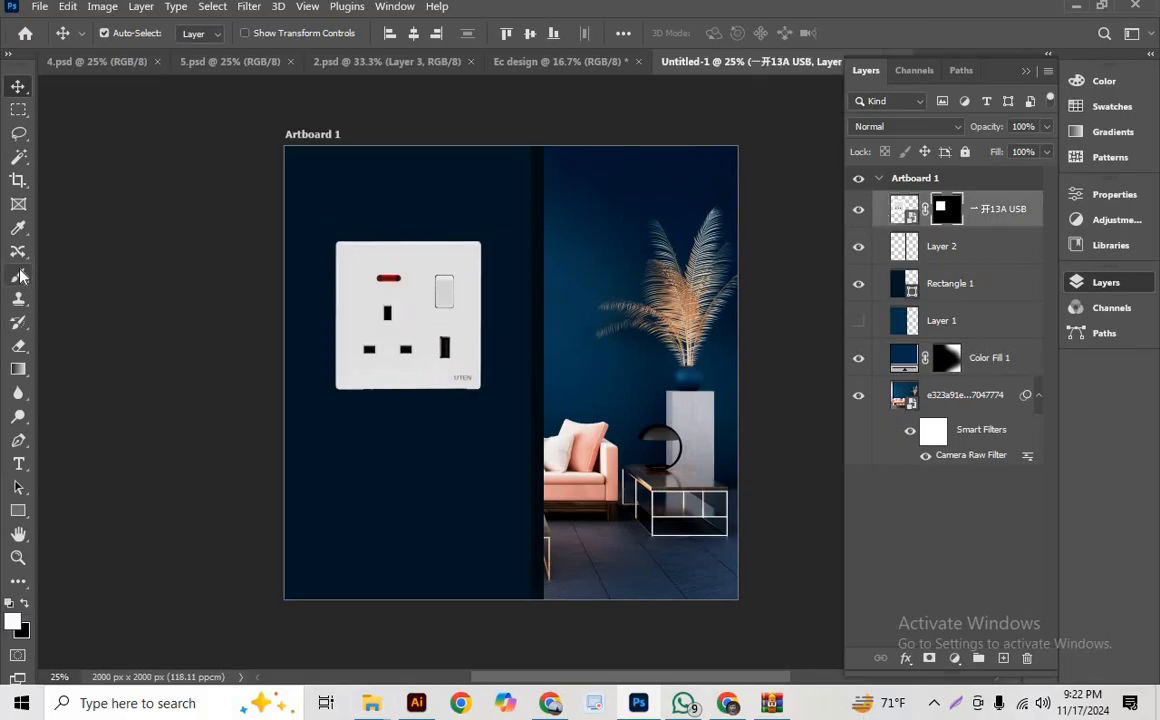
click(18, 275)
key(bracketleft)
key(bracketleft)
key(bracketleft)
key(bracketleft)
key(bracketleft)
key(bracketleft)
key(bracketleft)
key(bracketleft)
key(bracketleft)
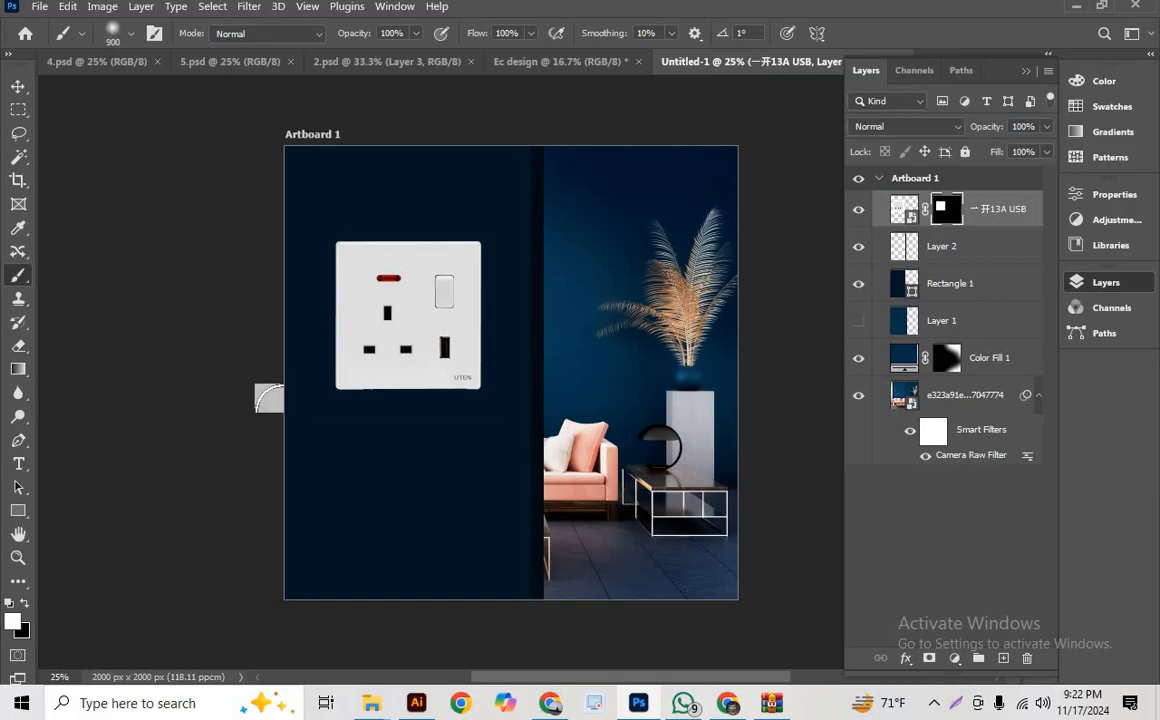
key(x)
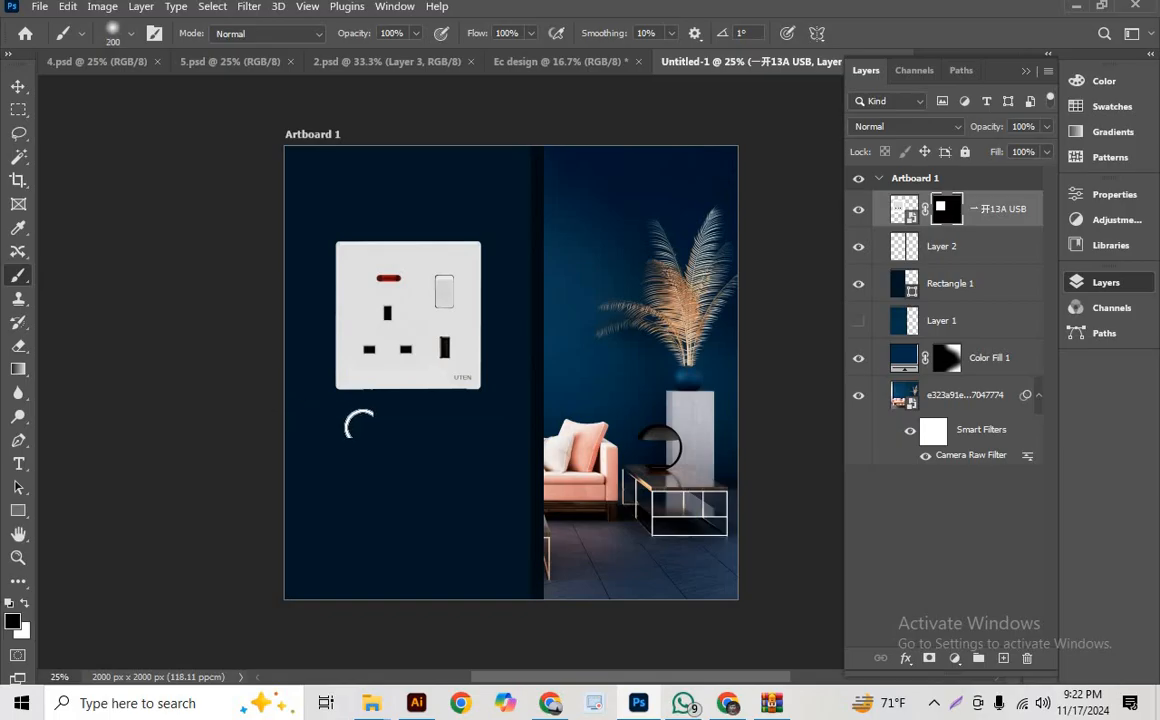
- Enlarge the wall socket to about 132% and move it up the navy panel to X 546 px, Y 703 px
click(17, 86)
key(ctrl+t)
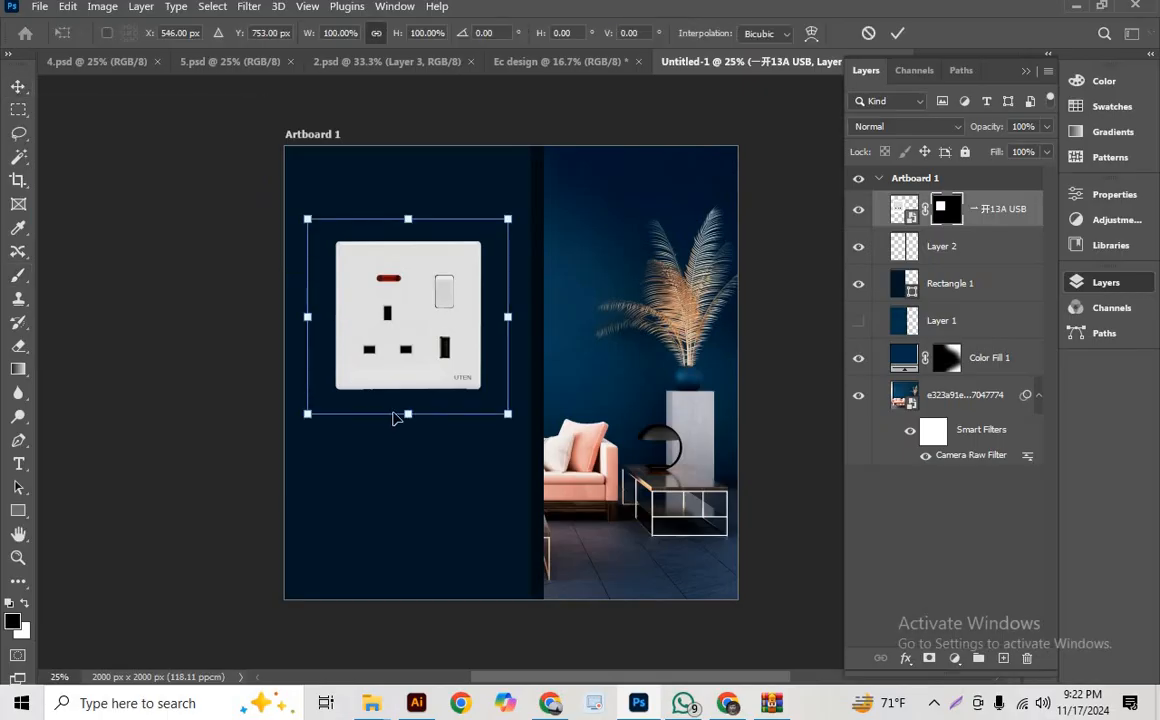
drag(406, 411, 408, 474)
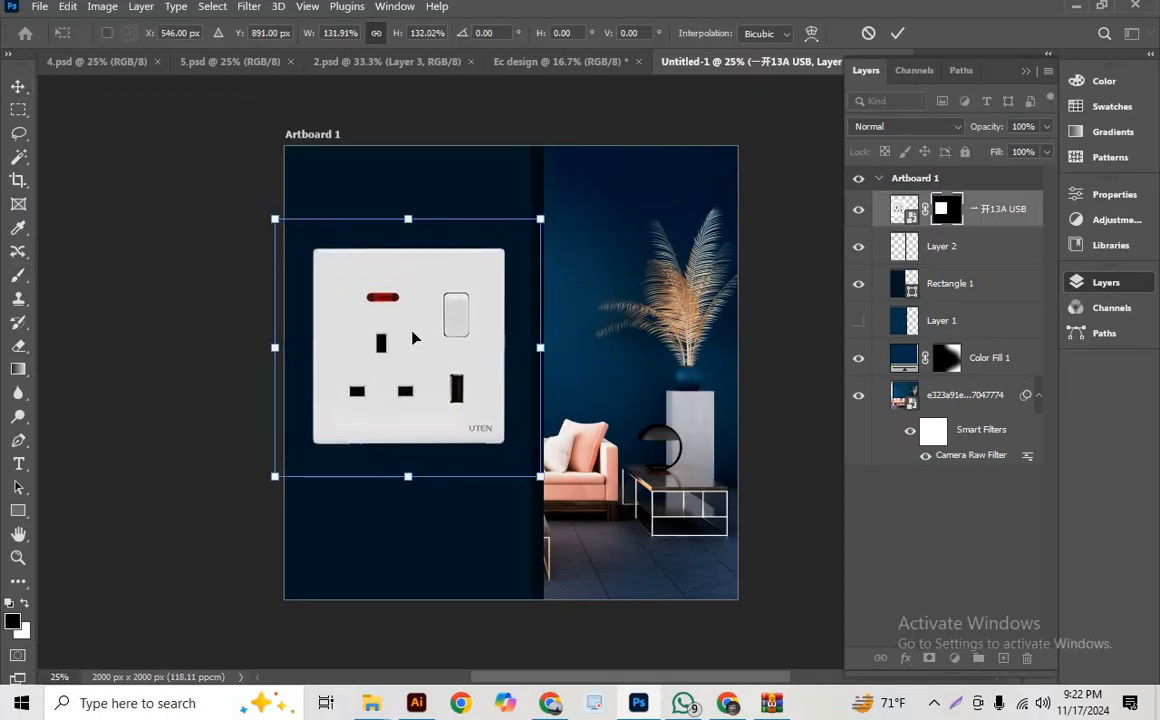
drag(413, 374, 413, 332)
click(896, 36)
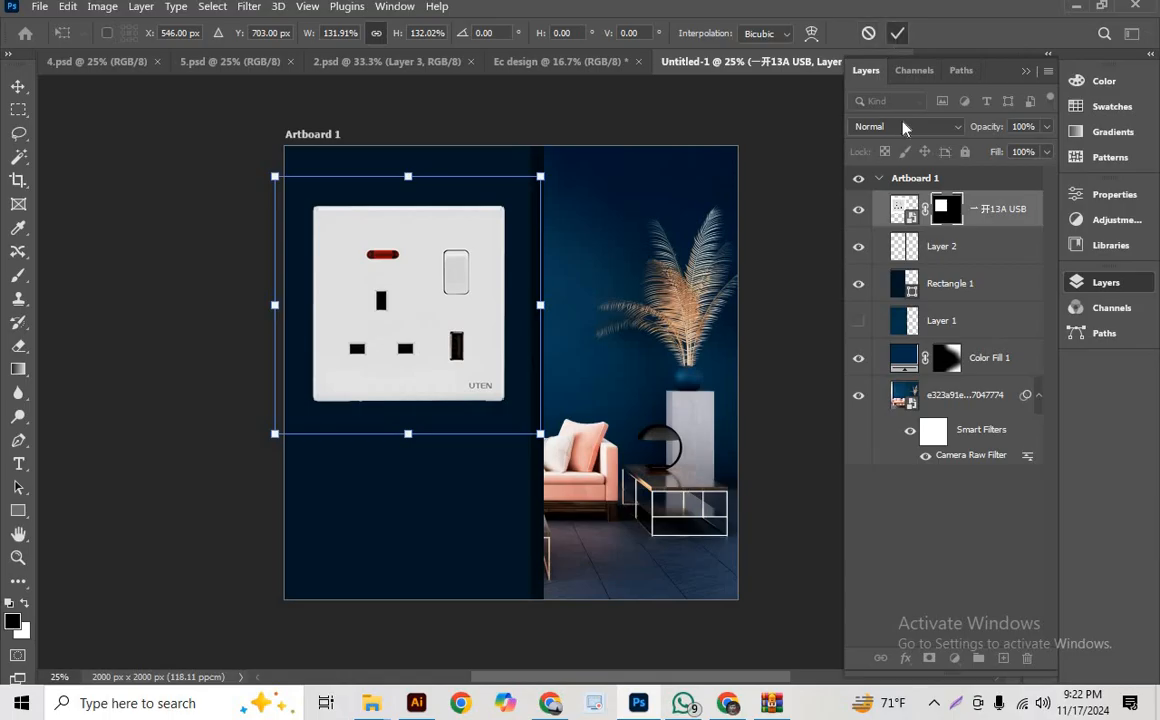
drag(505, 376, 476, 375)
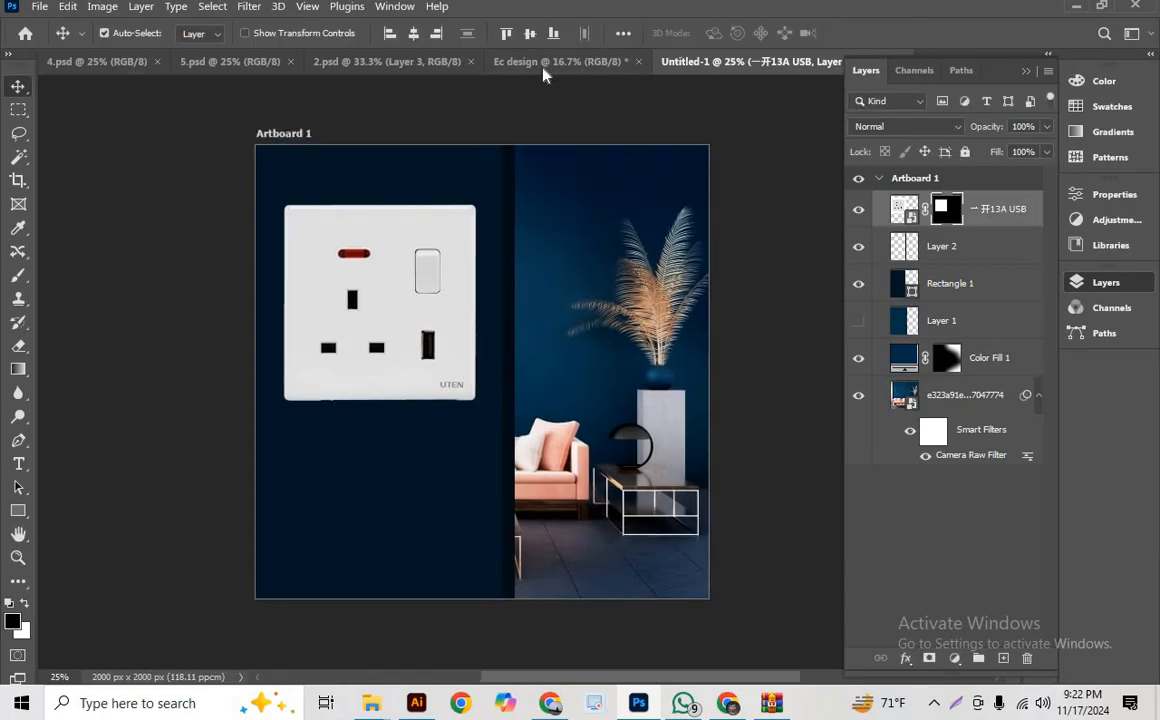
- Place the SLW logo from the df folder on drive D, scaled to 2.76%, in the room photo's upper corner above the plant
click(40, 7)
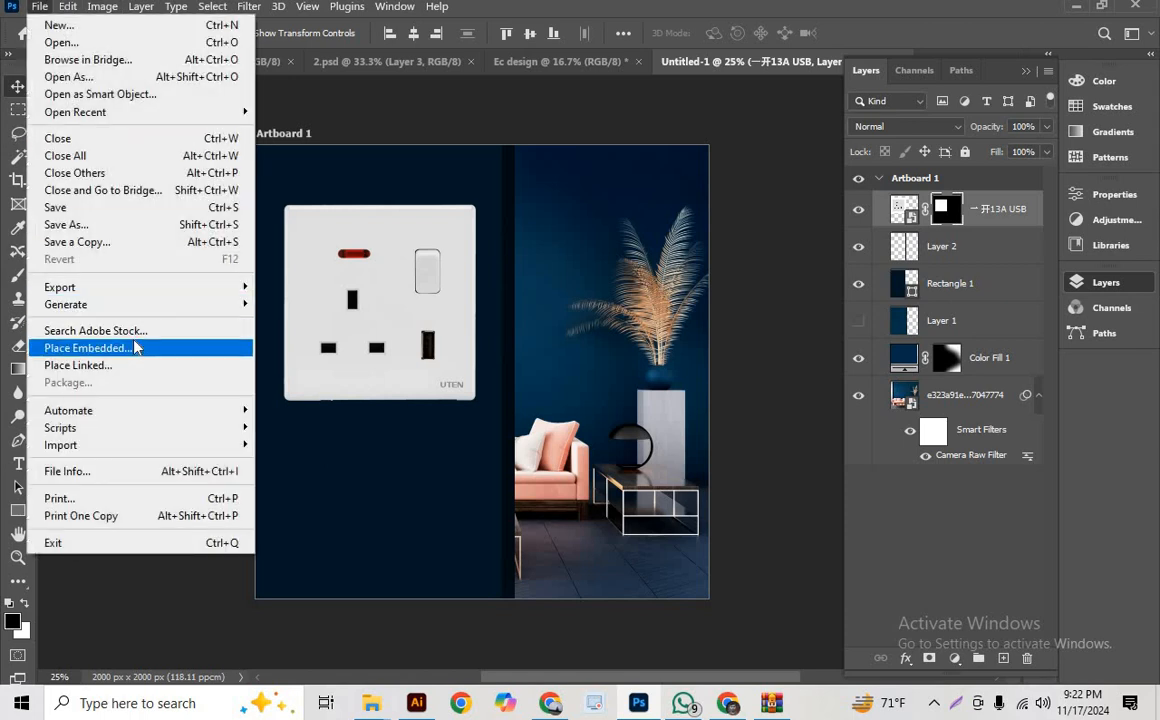
click(135, 347)
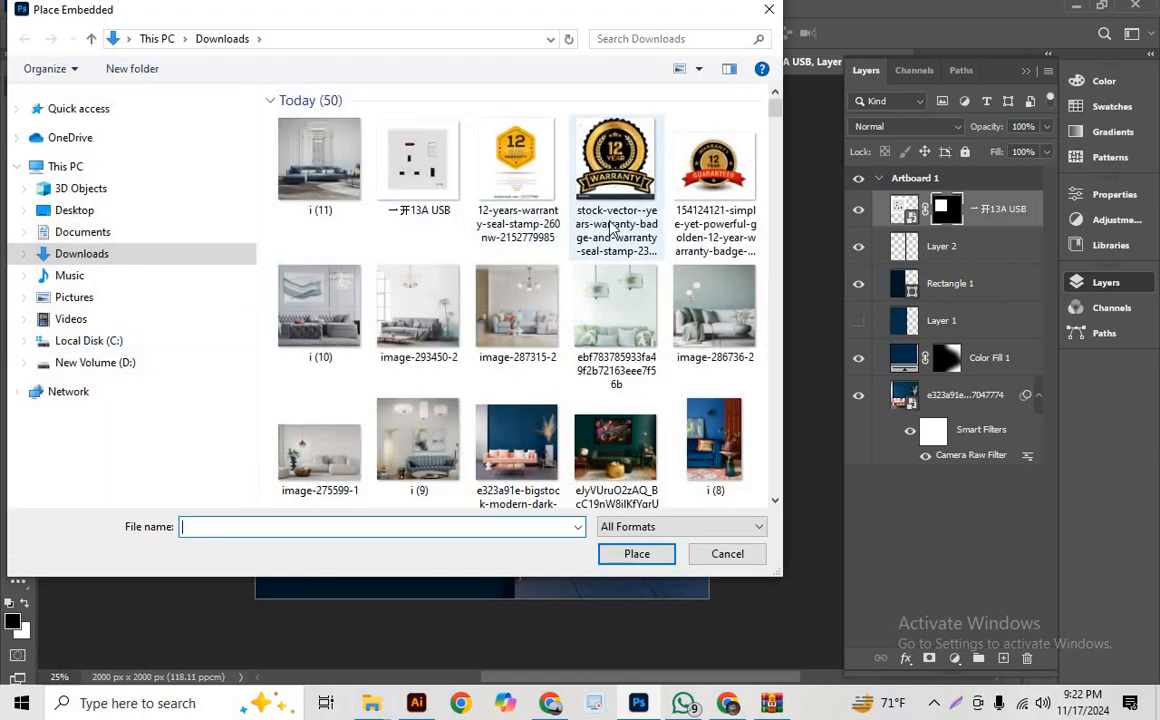
scroll(582, 213, down, 10)
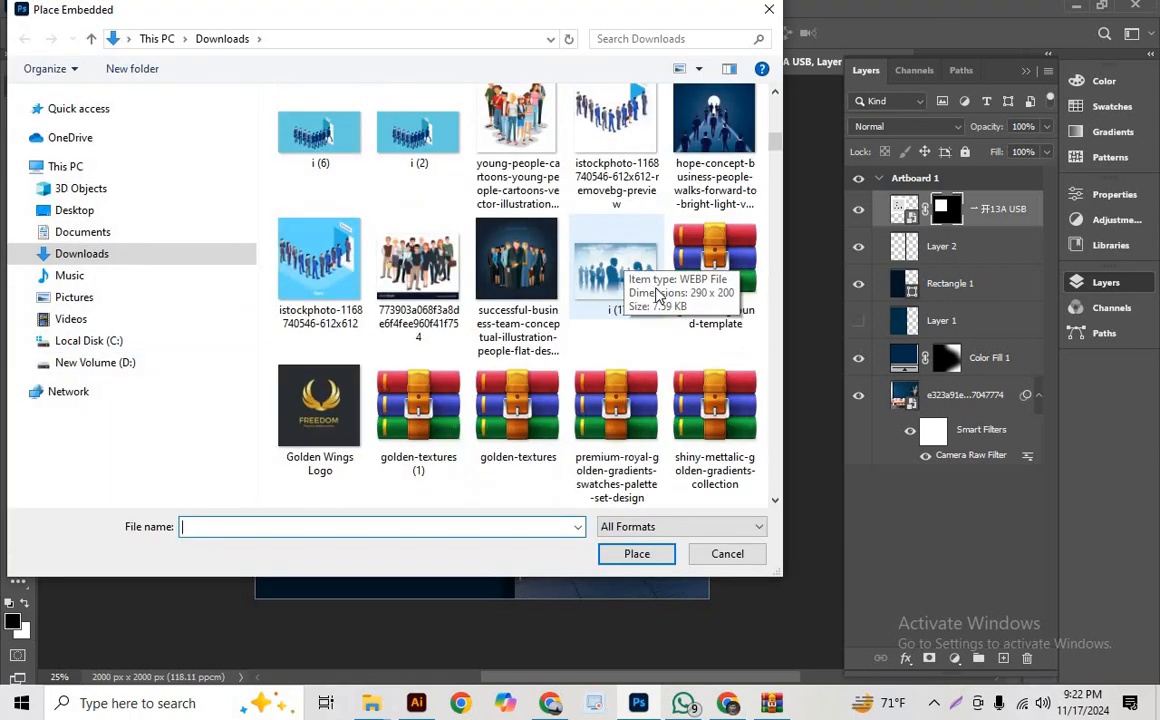
scroll(657, 297, down, 20)
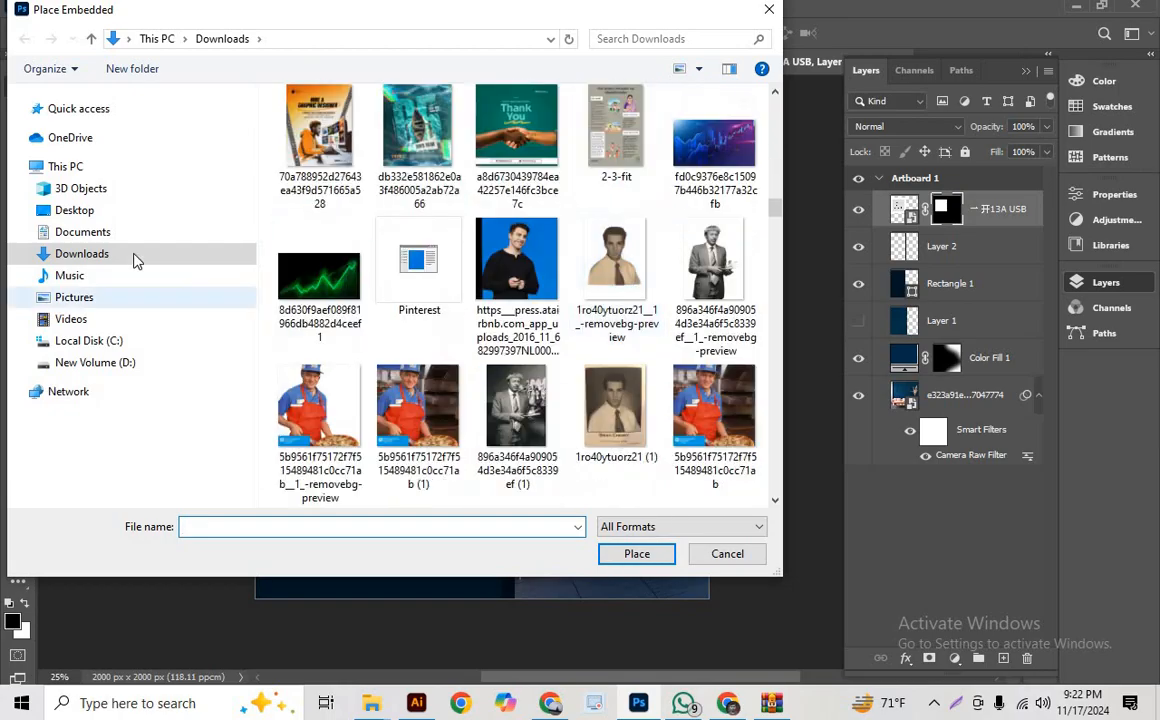
scroll(575, 265, down, 5)
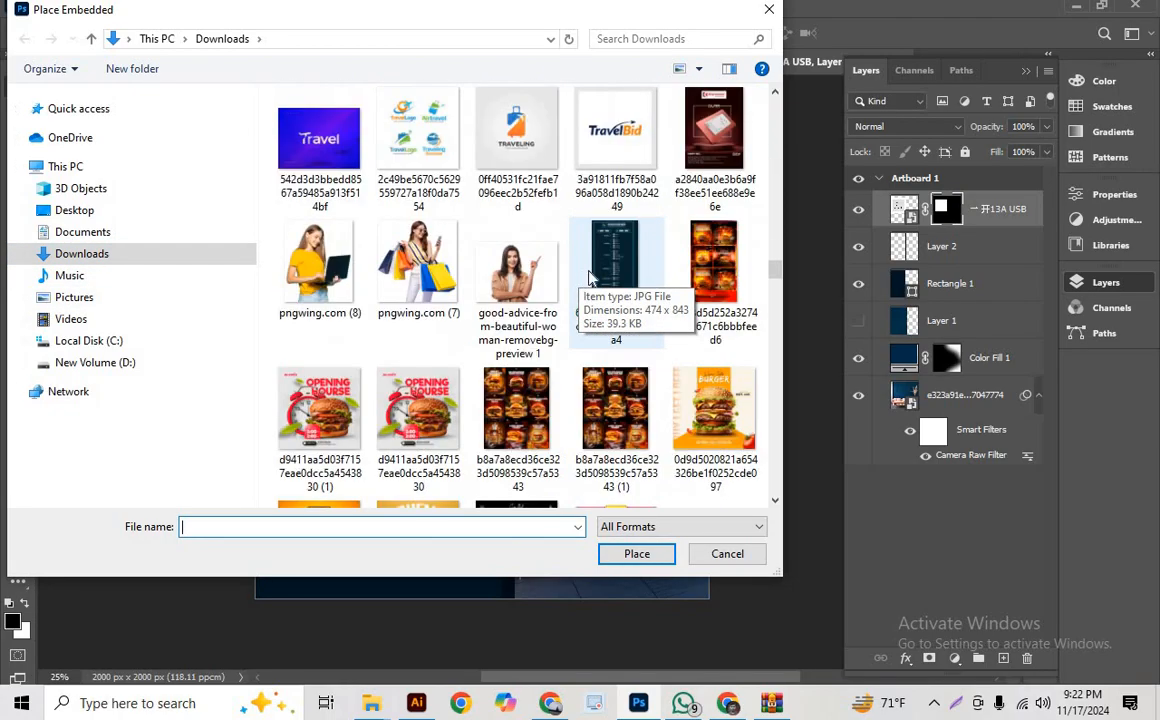
scroll(590, 277, up, 3)
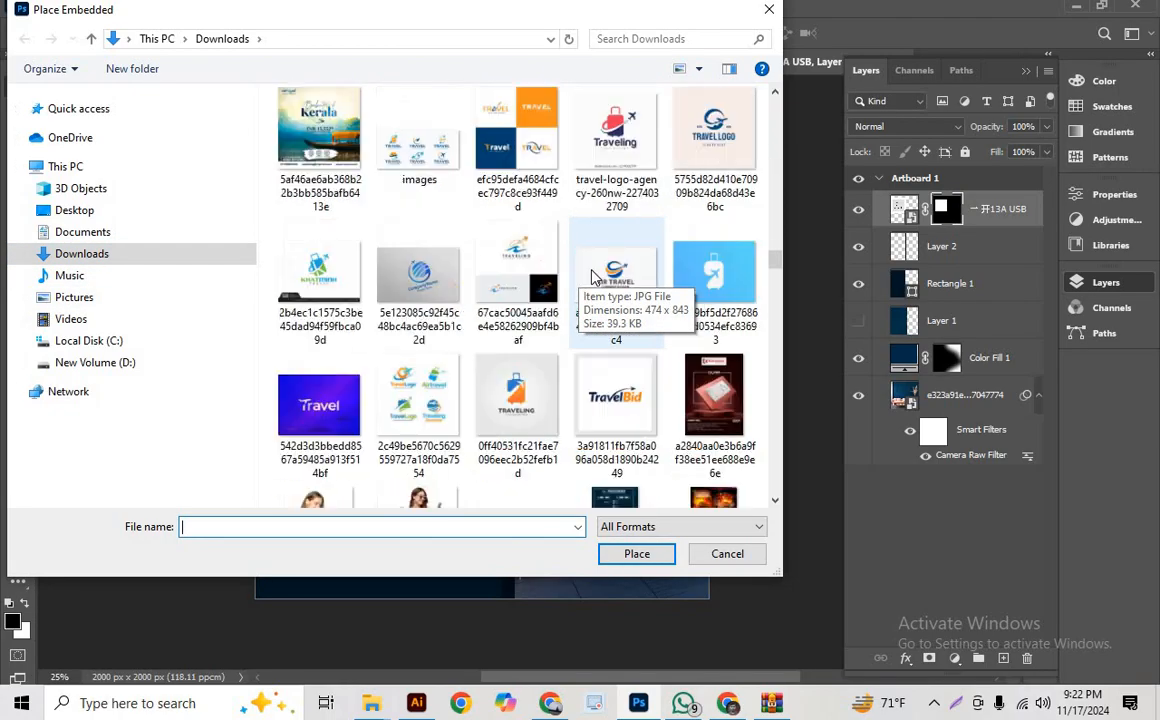
click(125, 363)
double_click(612, 128)
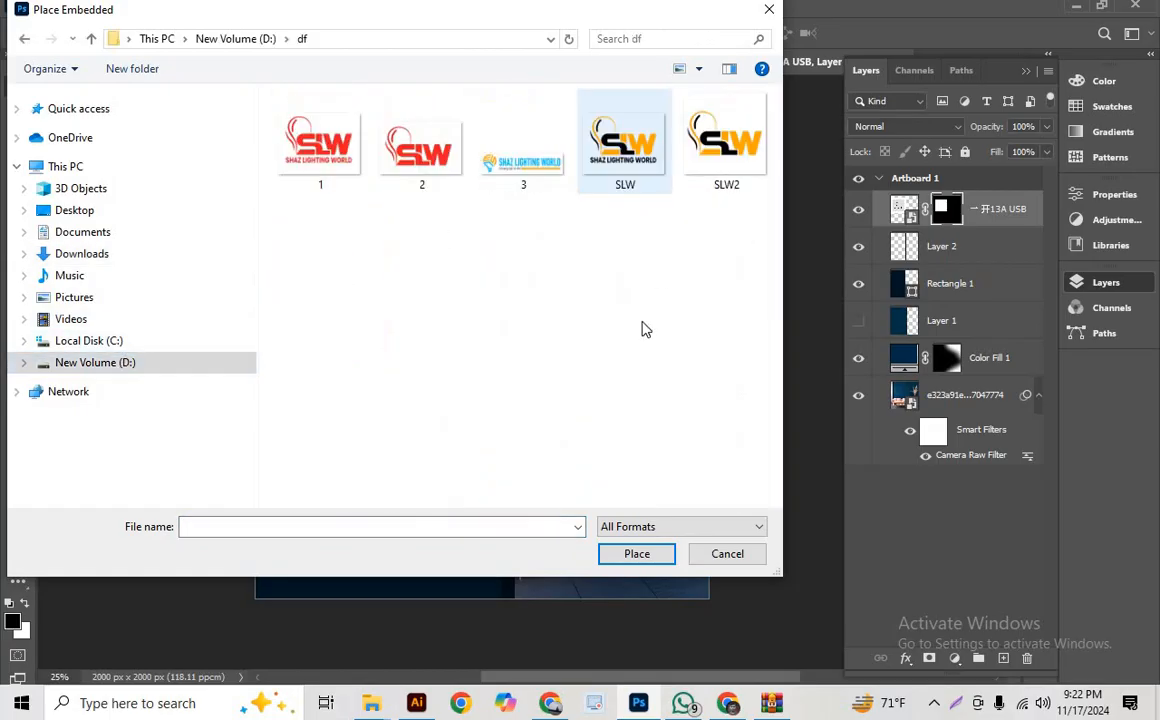
double_click(630, 152)
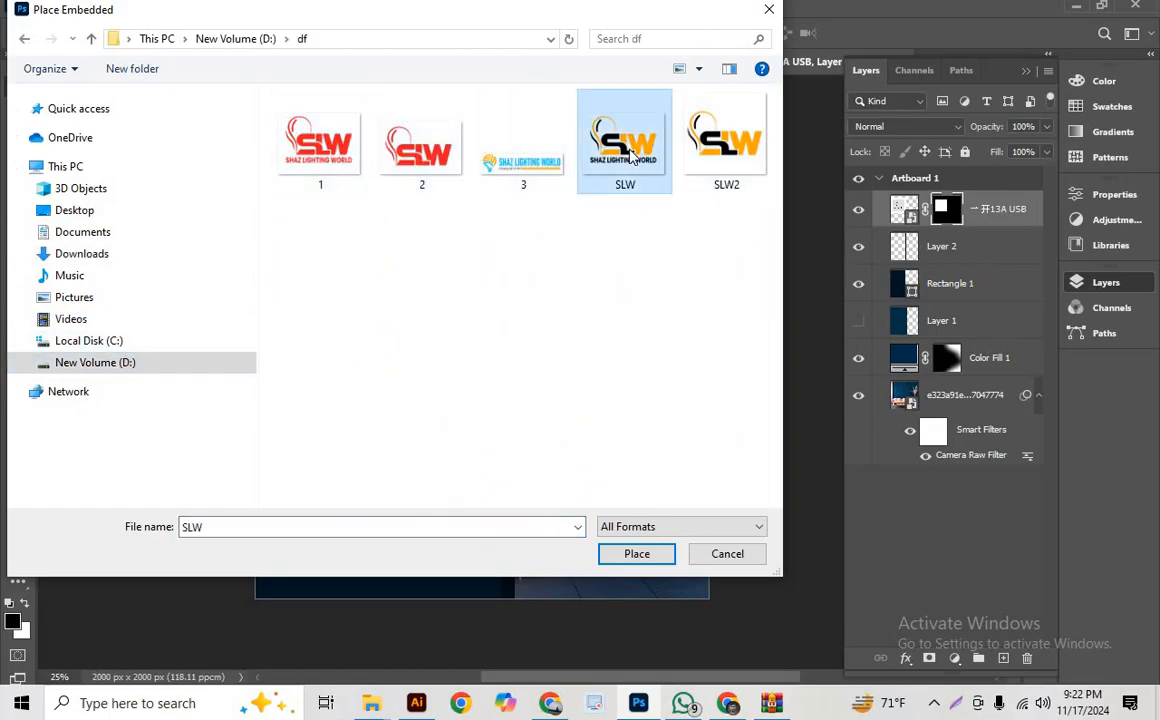
drag(710, 380, 667, 184)
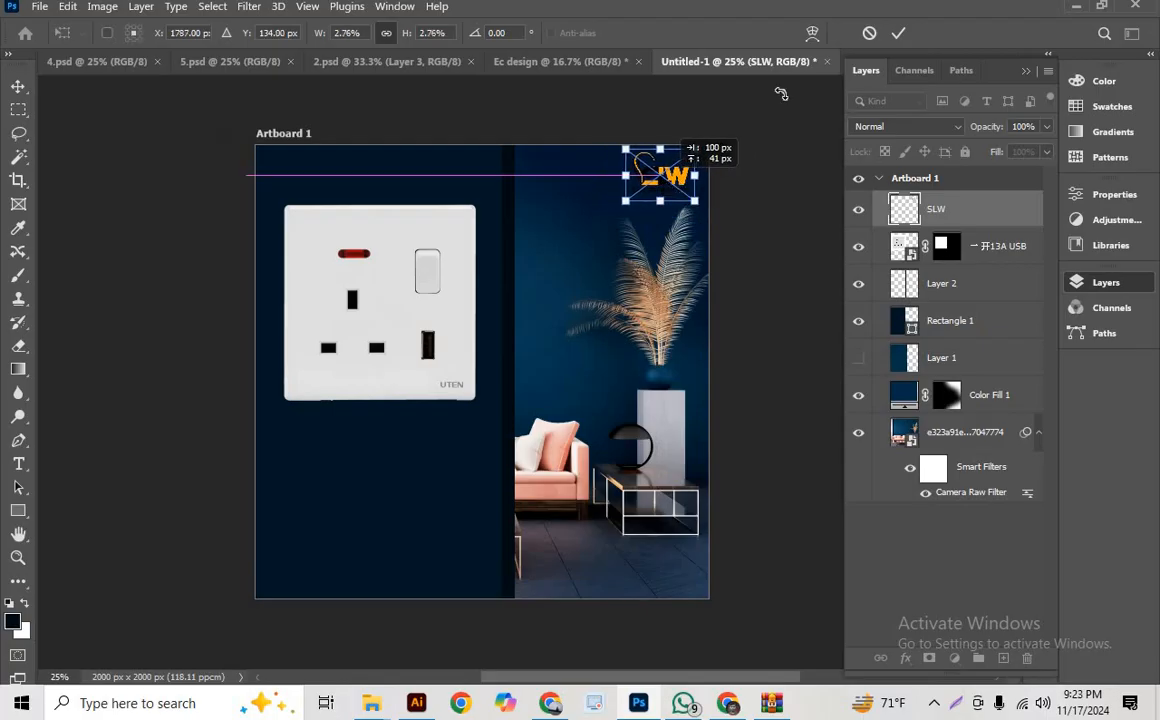
click(898, 33)
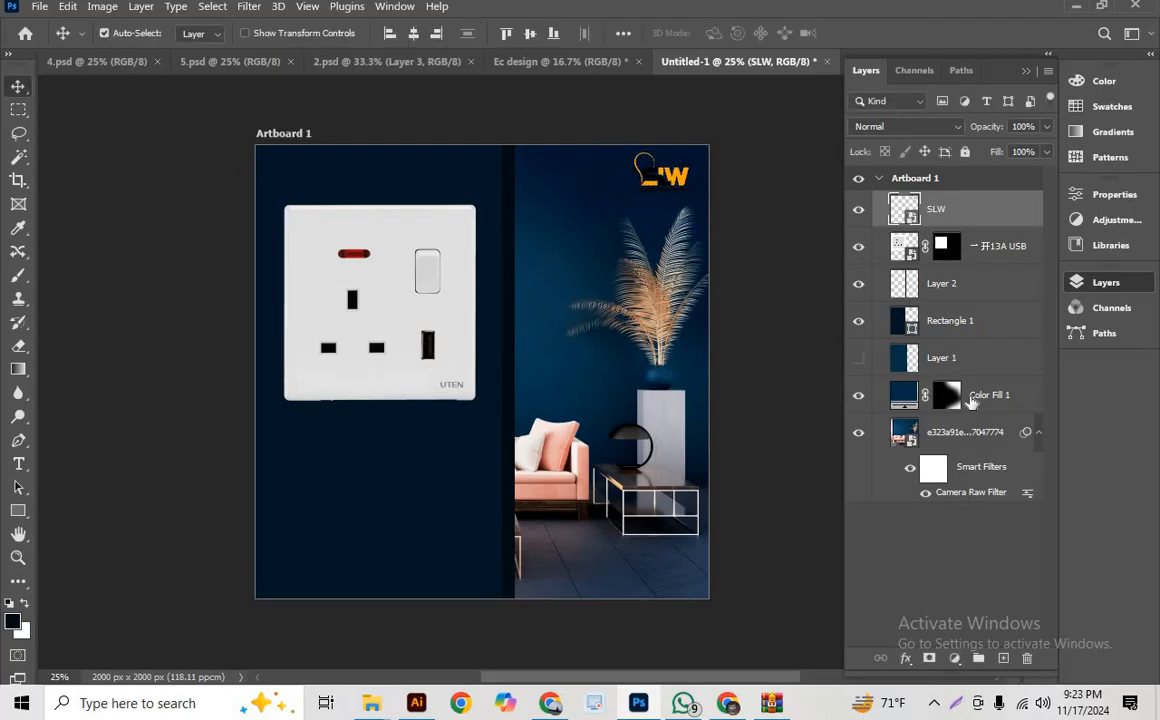
- Add a white ffffff Solid Color fill layer above the SLW logo and clip it to the logo
click(952, 659)
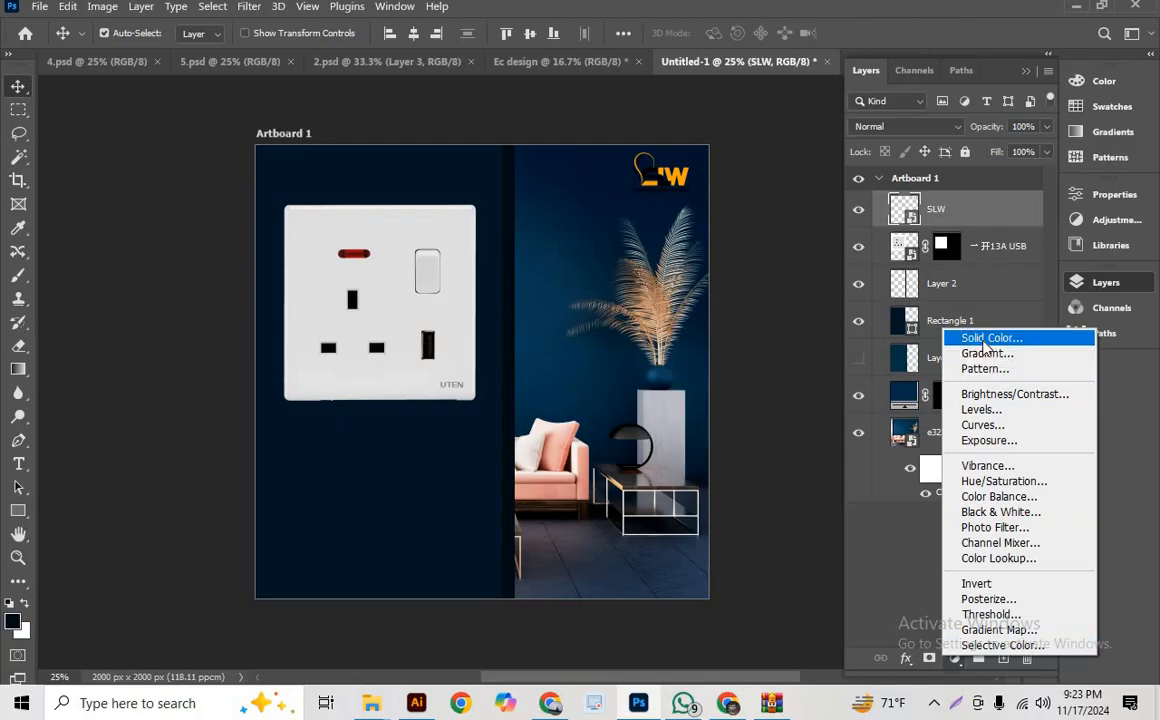
click(965, 333)
click(660, 228)
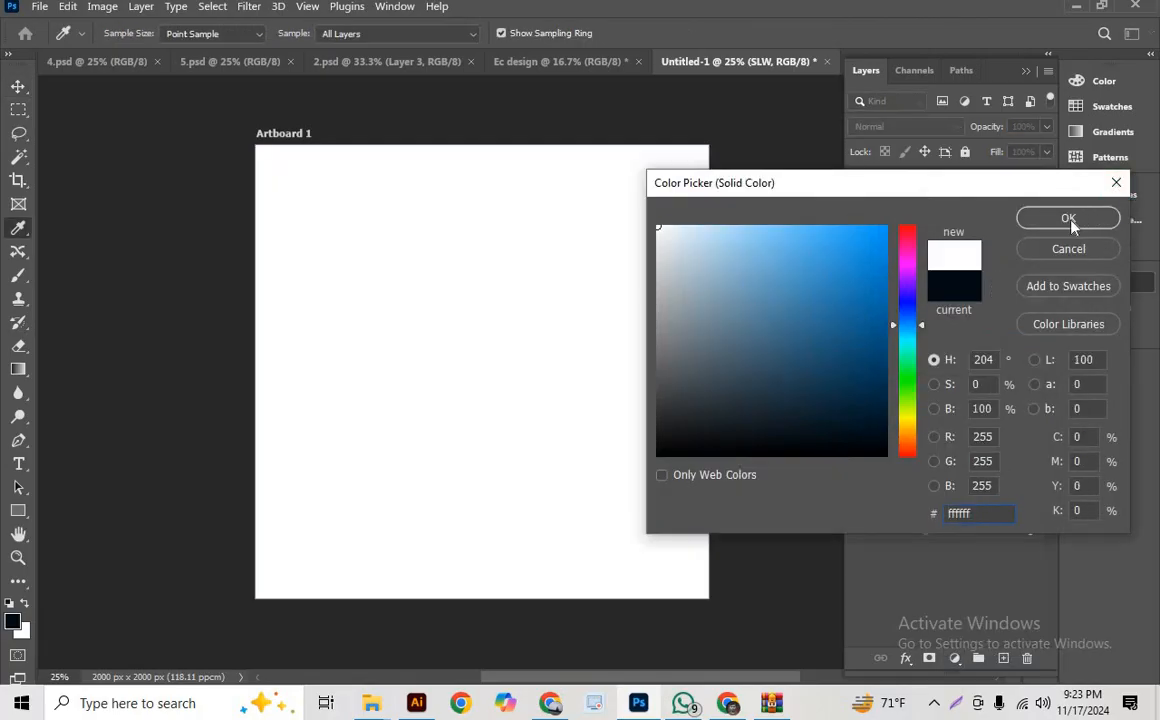
click(1069, 220)
drag(979, 247, 905, 238)
alt+click(905, 228)
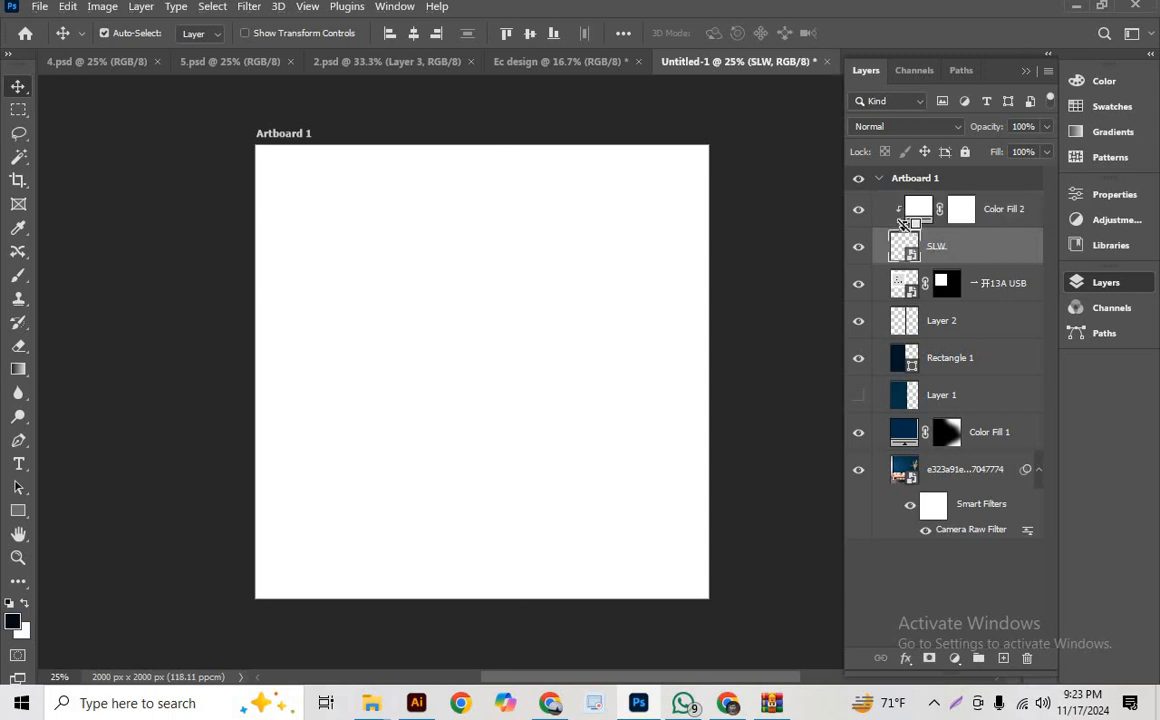
scroll(781, 279, down, 4)
scroll(755, 265, up, 5)
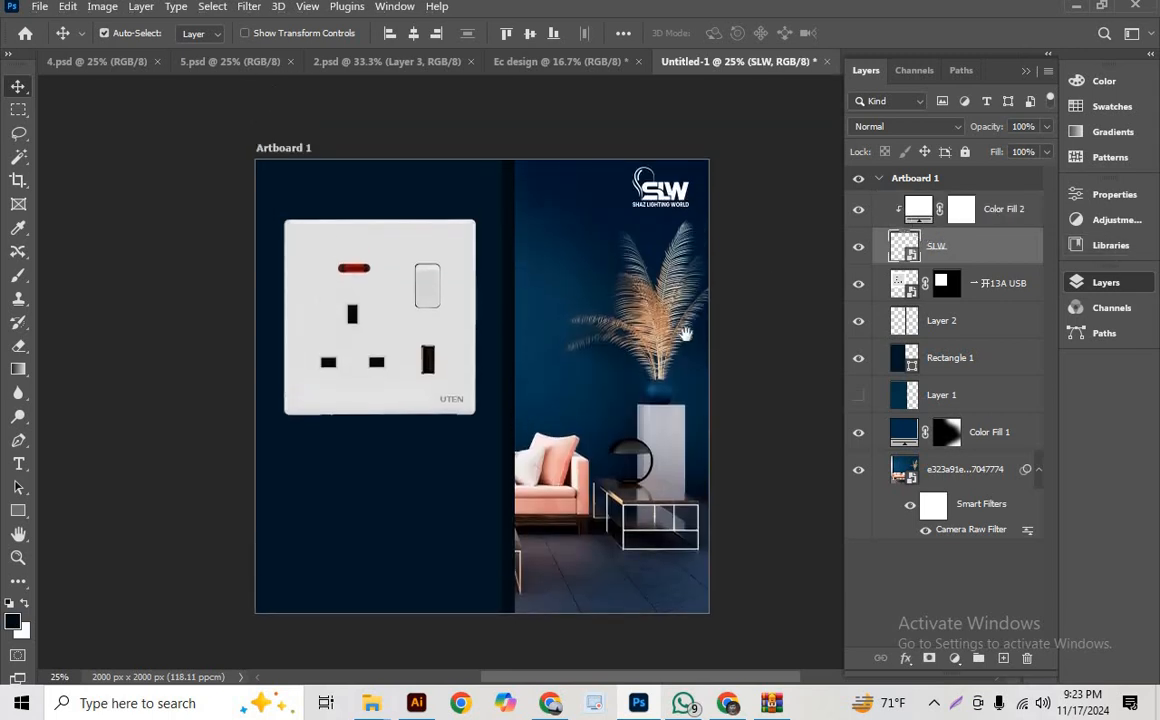
- Add a guide layout to the artboard with 1 column, a gutter of 50 and 20 px margins on all sides
drag(685, 334, 585, 348)
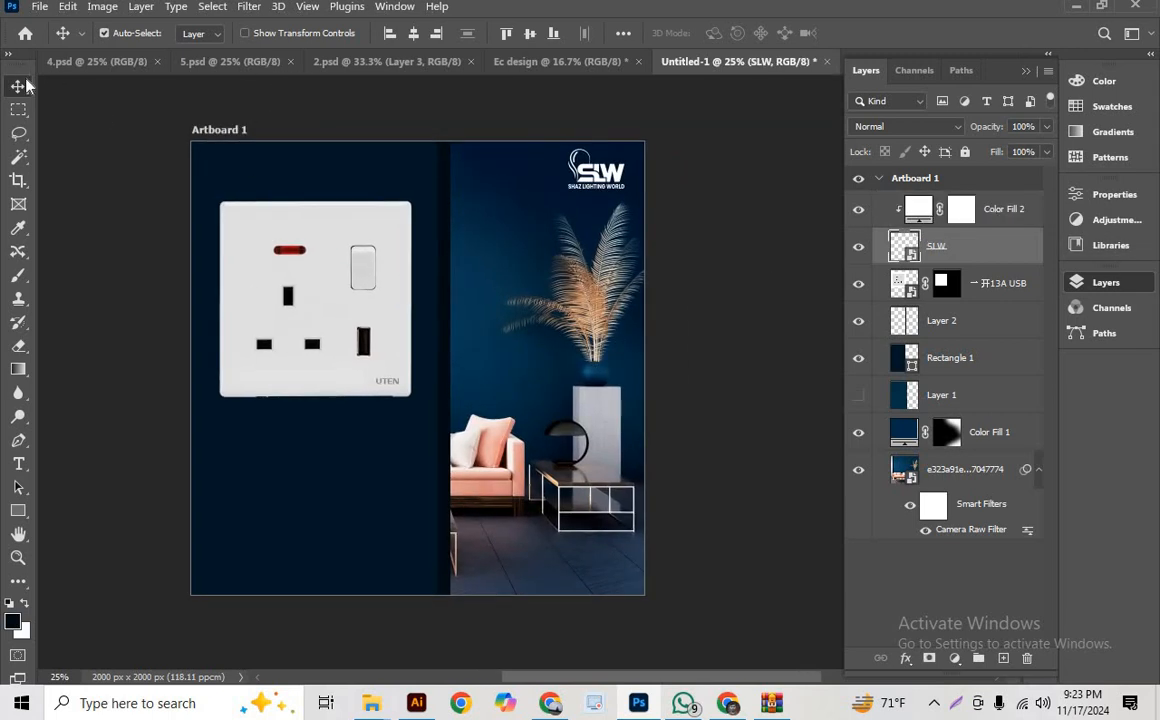
scroll(487, 160, down, 4)
scroll(548, 234, up, 3)
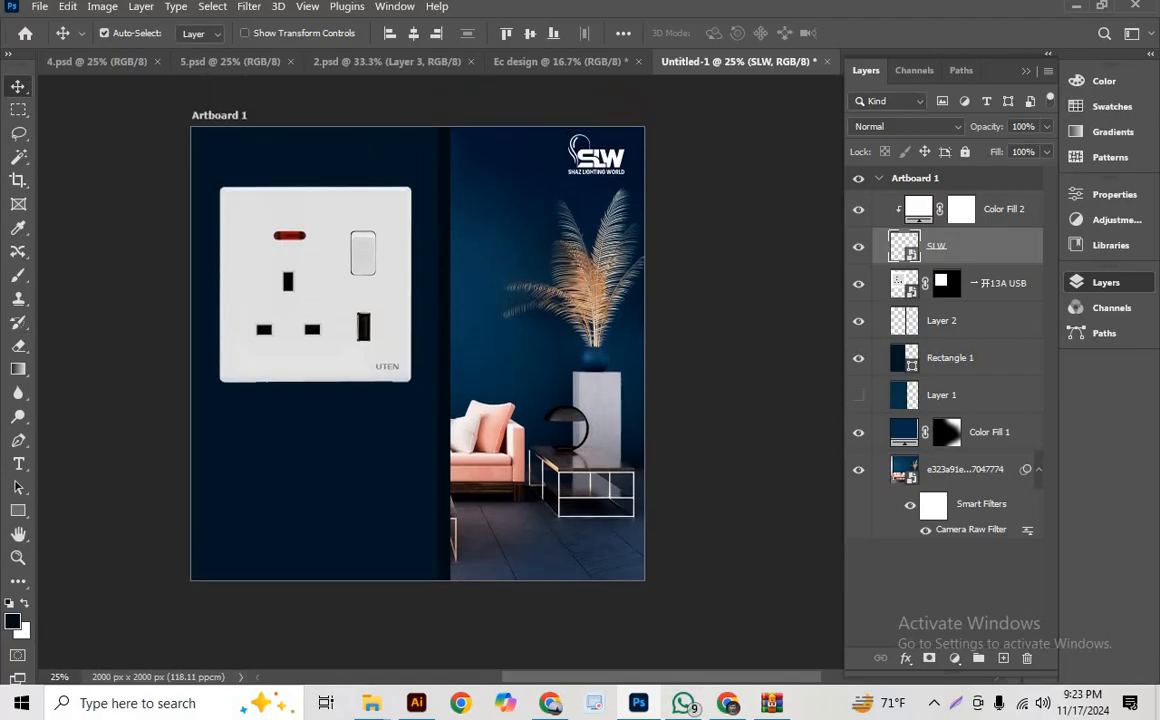
click(310, 7)
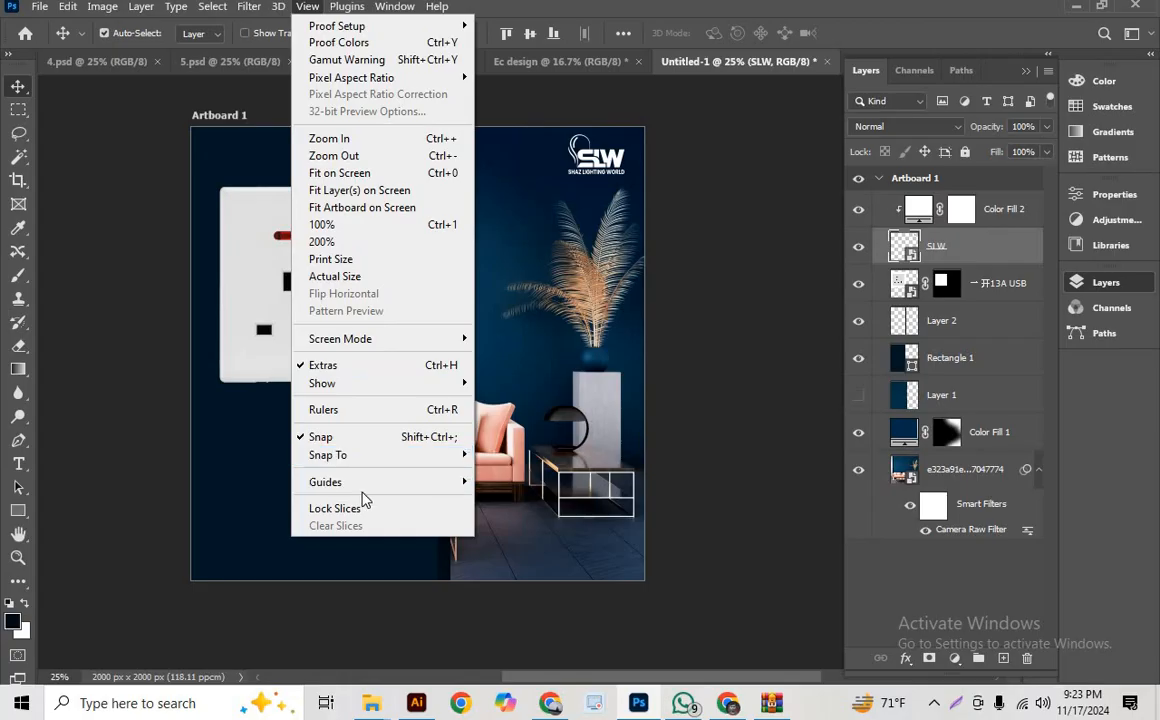
mouse_move(356, 485)
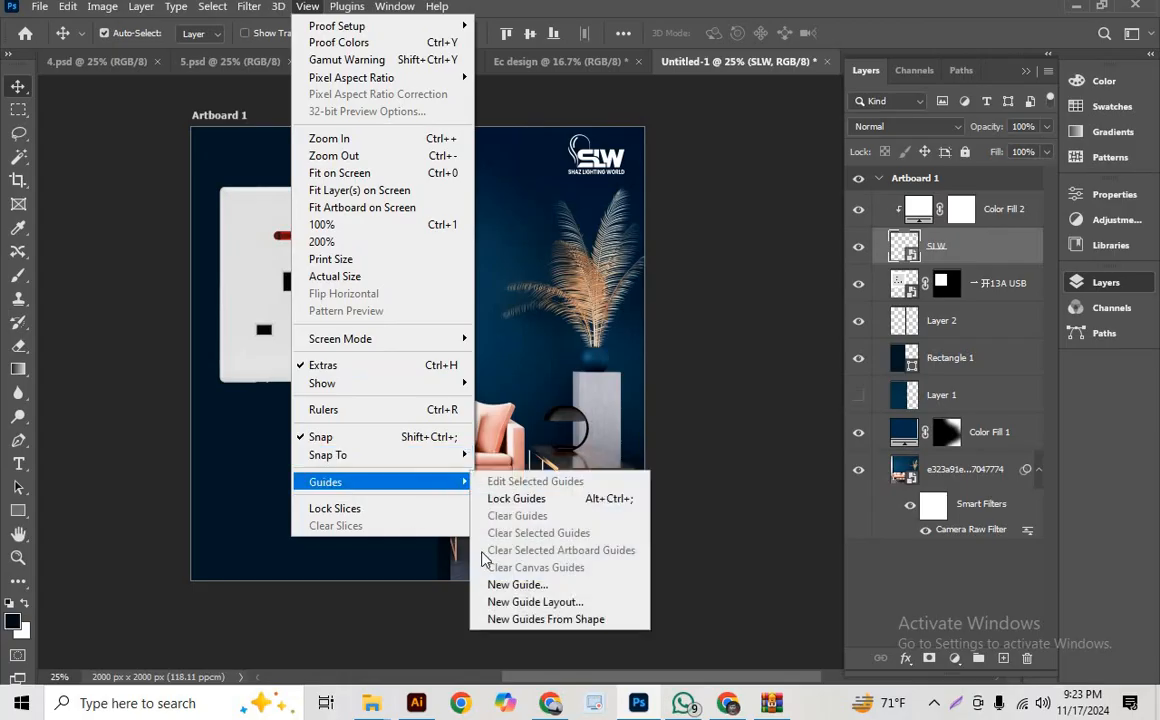
click(499, 602)
click(419, 263)
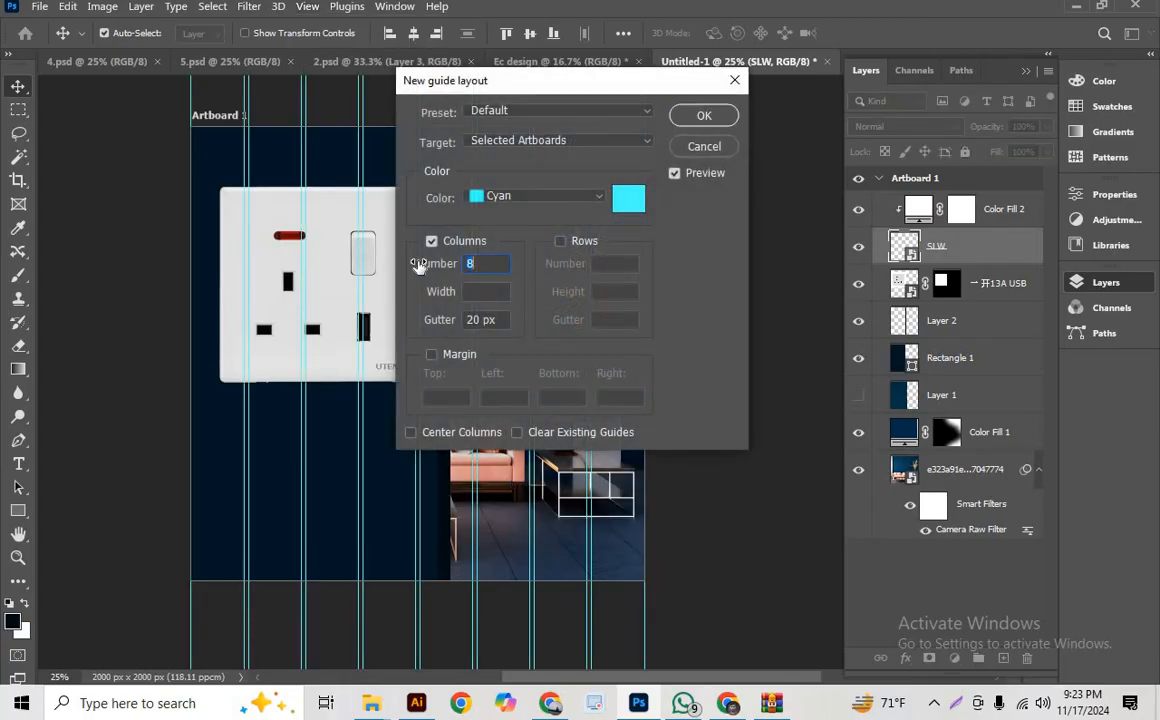
text(1)
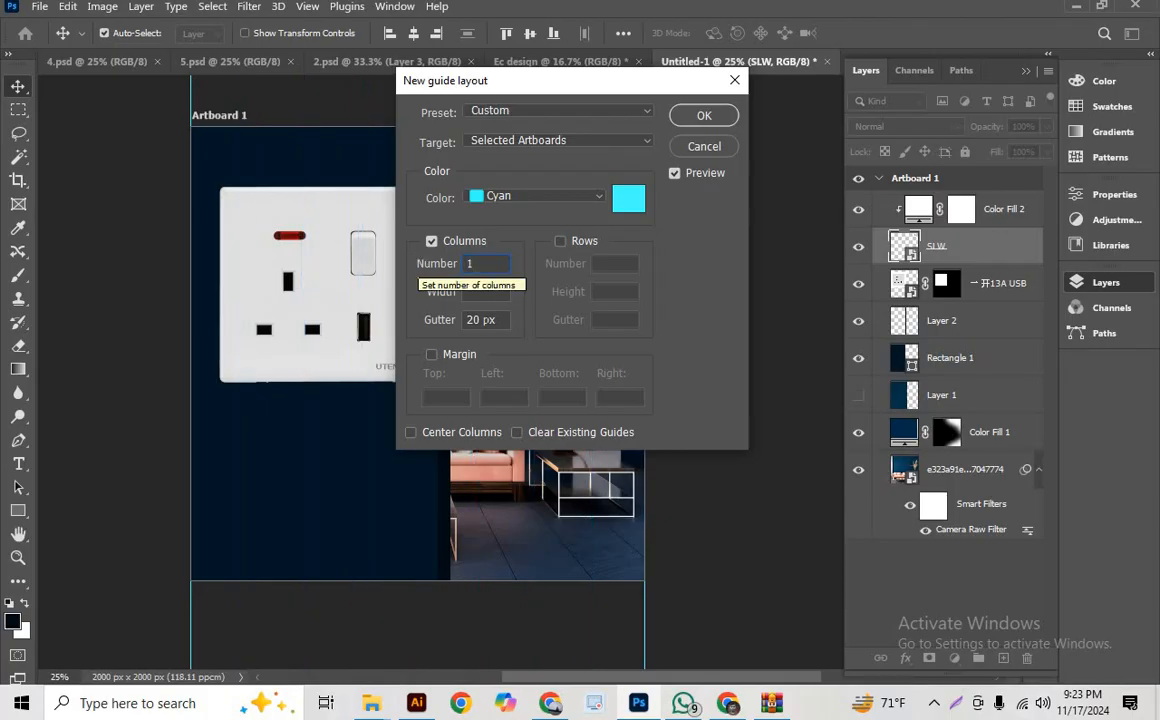
click(440, 319)
text(50)
click(431, 355)
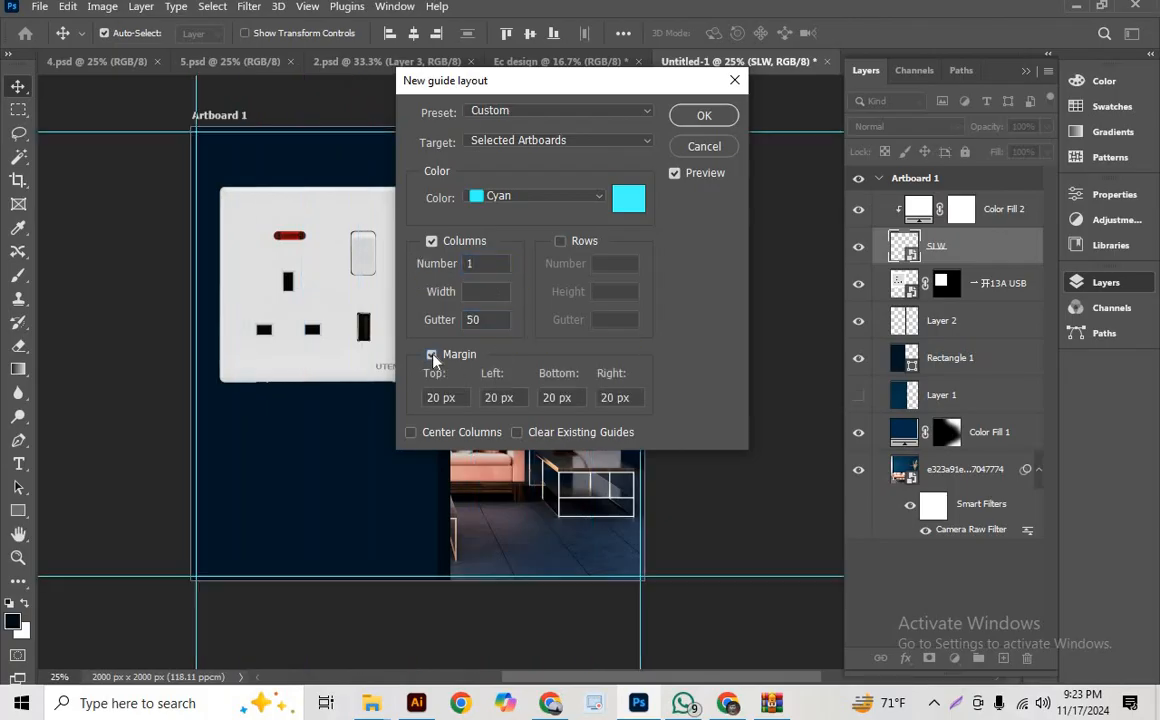
click(708, 117)
scroll(686, 321, down, 1)
scroll(645, 292, up, 1)
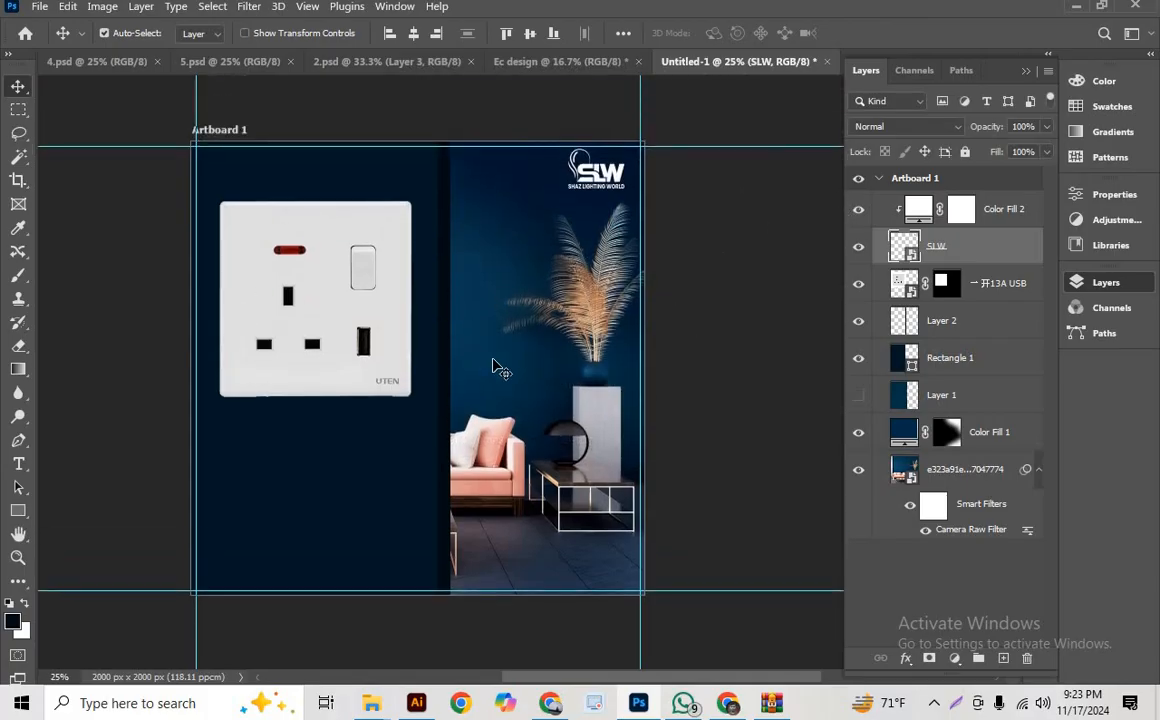
- Move the SLW logo together with its white Color Fill 2 layer into the room photo's upper corner, against the margin guides
click(609, 193)
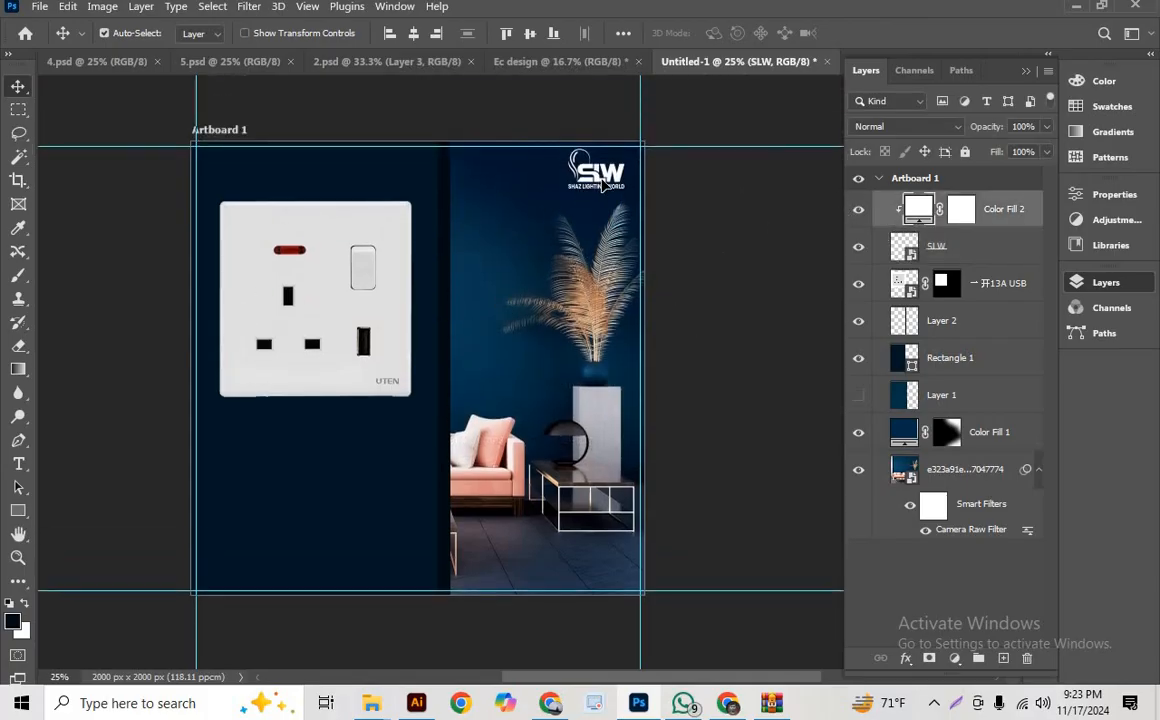
drag(602, 180, 628, 178)
shift+click(971, 250)
key(Right)
key(Right)
key(Right)
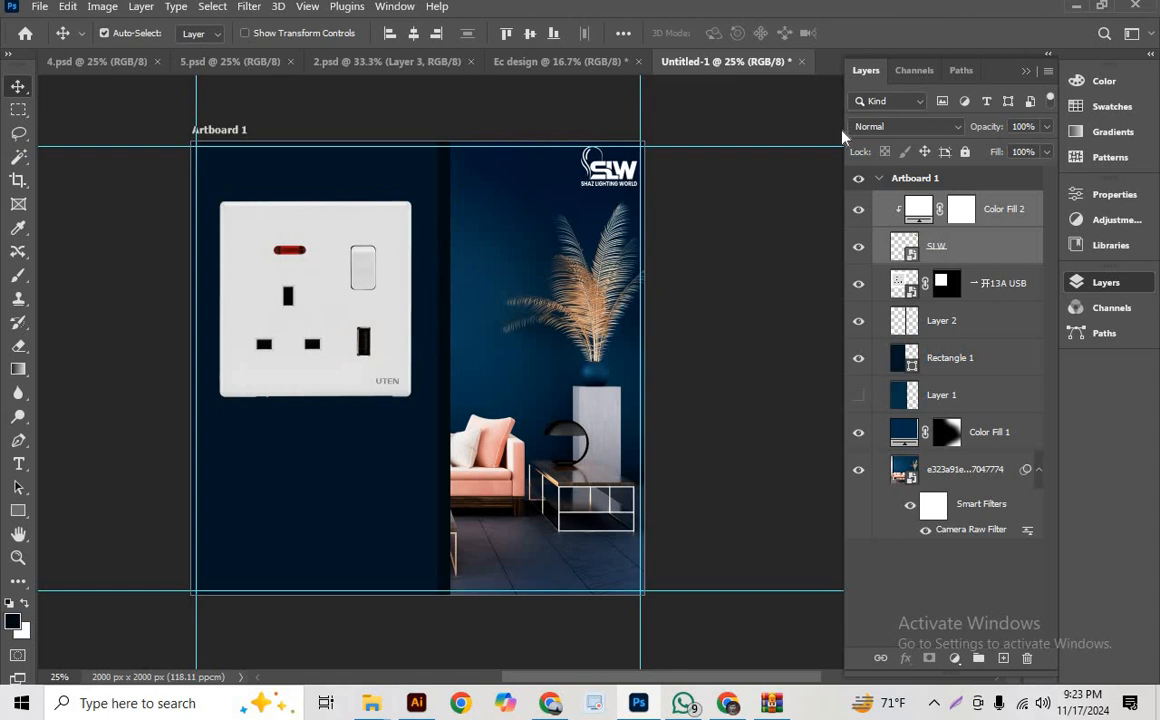
scroll(694, 348, down, 2)
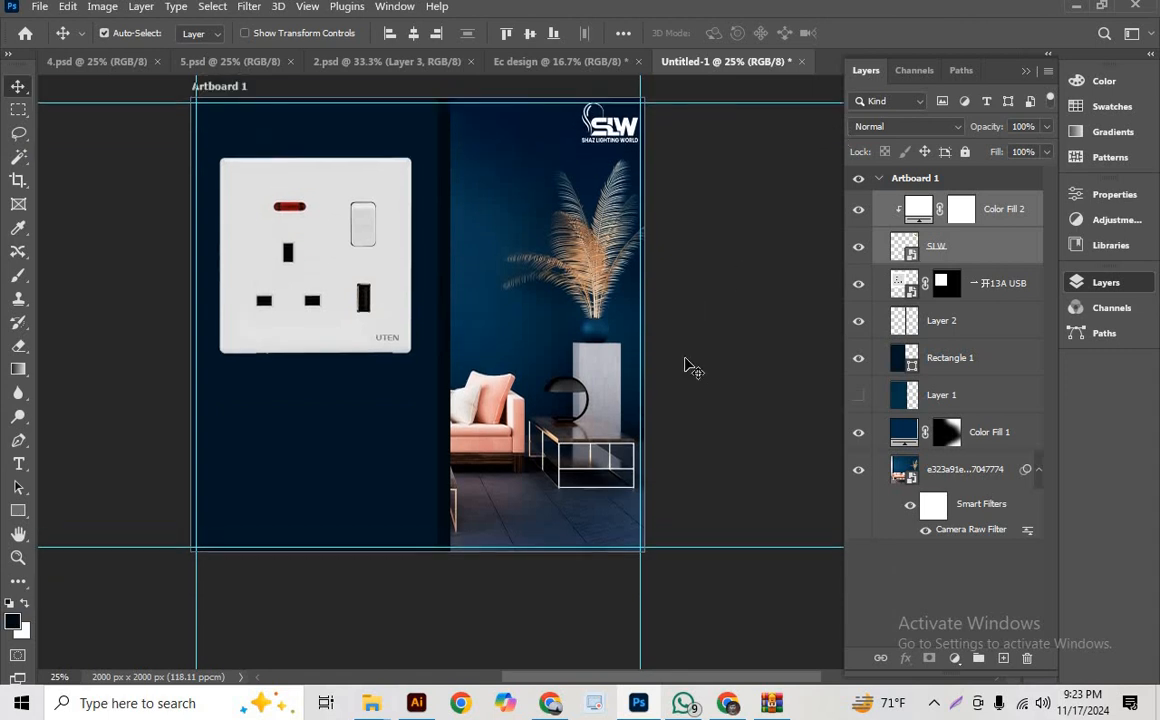
drag(619, 430, 630, 487)
drag(598, 447, 586, 473)
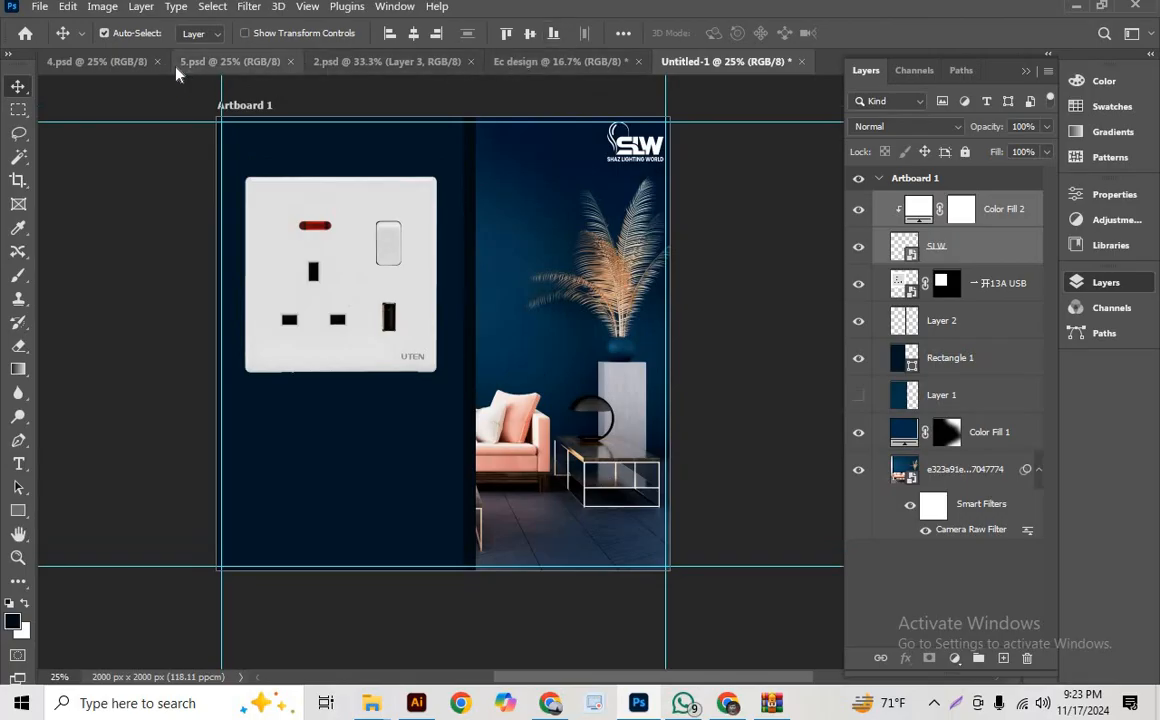
click(347, 62)
scroll(490, 430, down, 3)
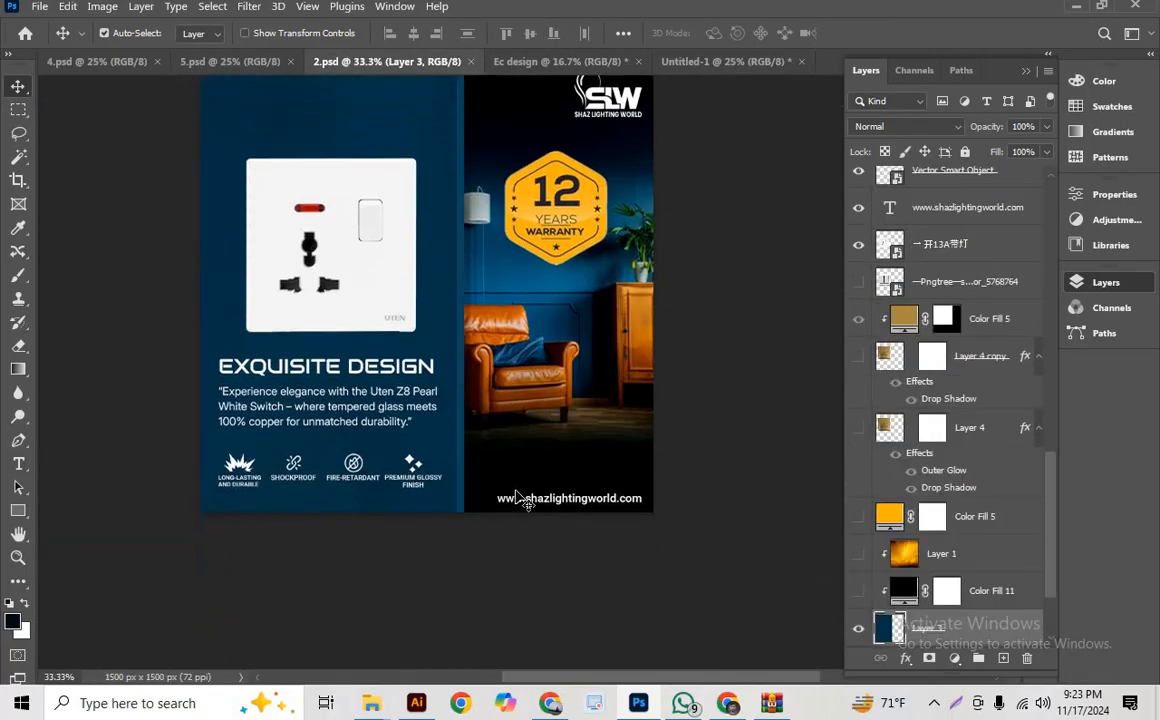
double_click(515, 500)
key(ctrl+c)
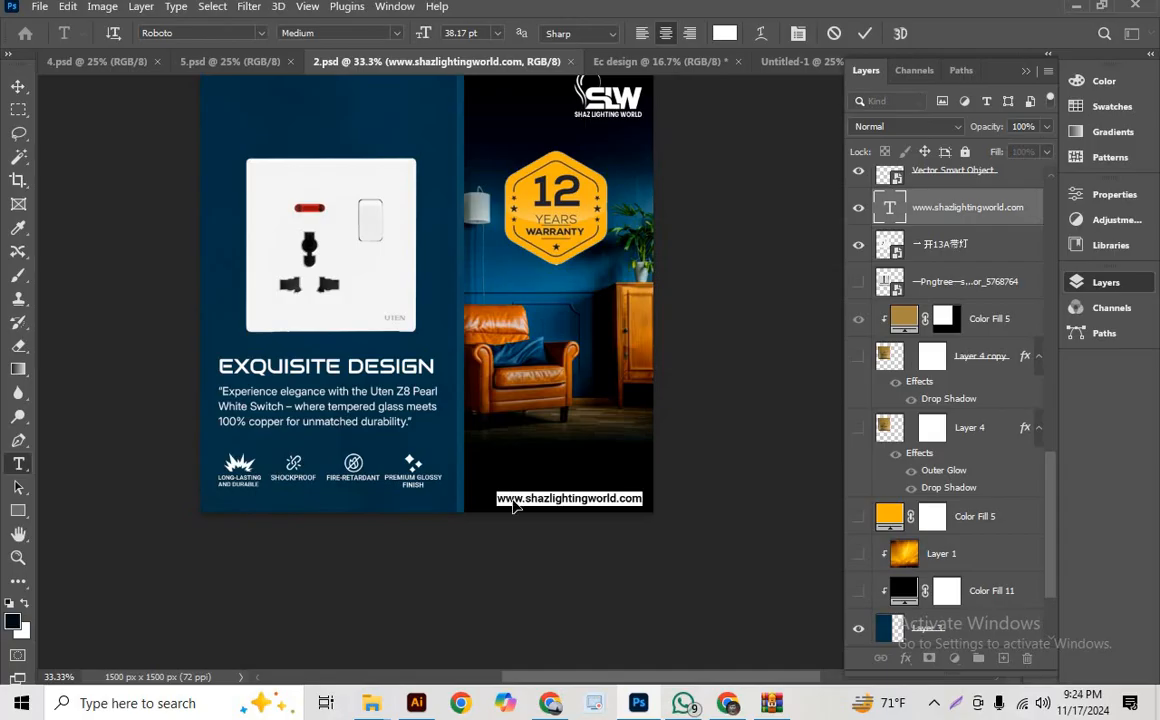
- Paste the copied website address into Untitled-1 as a new text layer on the room's floor
click(775, 61)
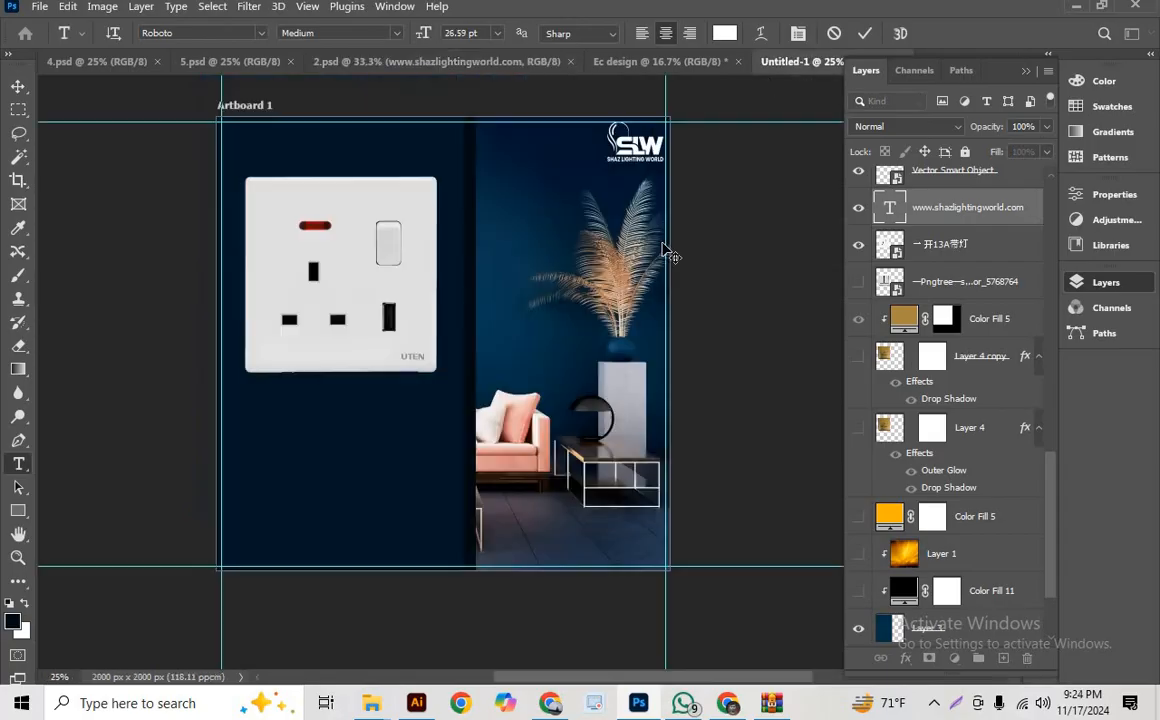
key(v)
click(18, 463)
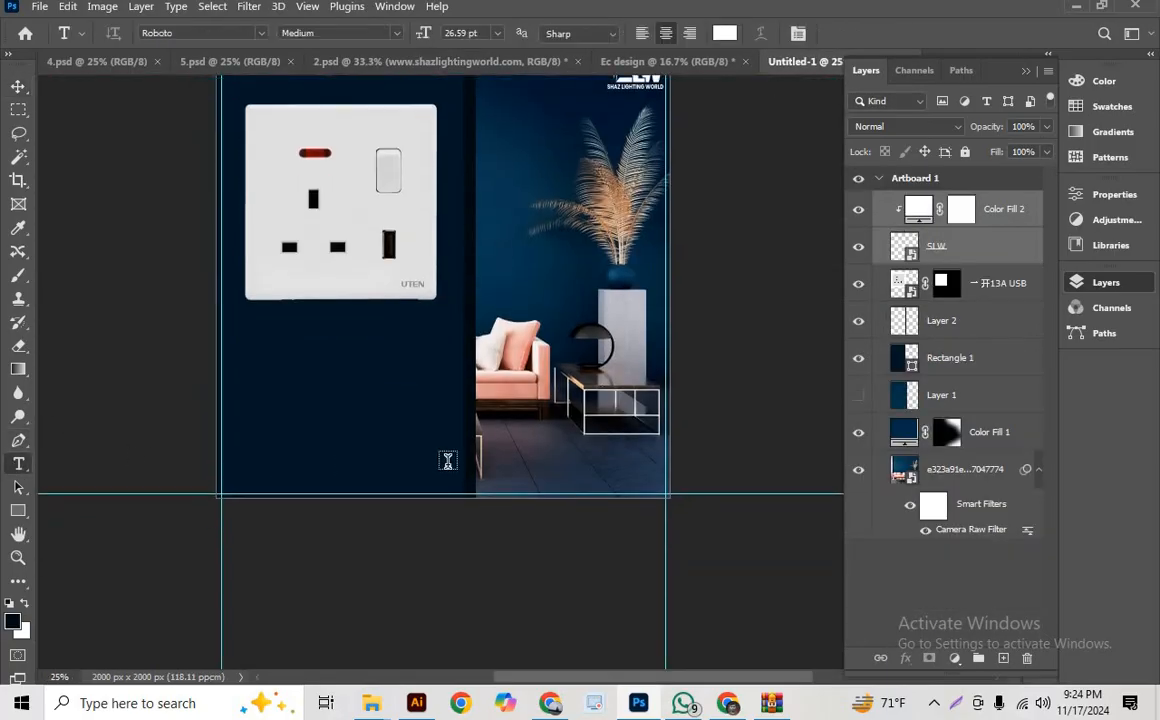
click(545, 466)
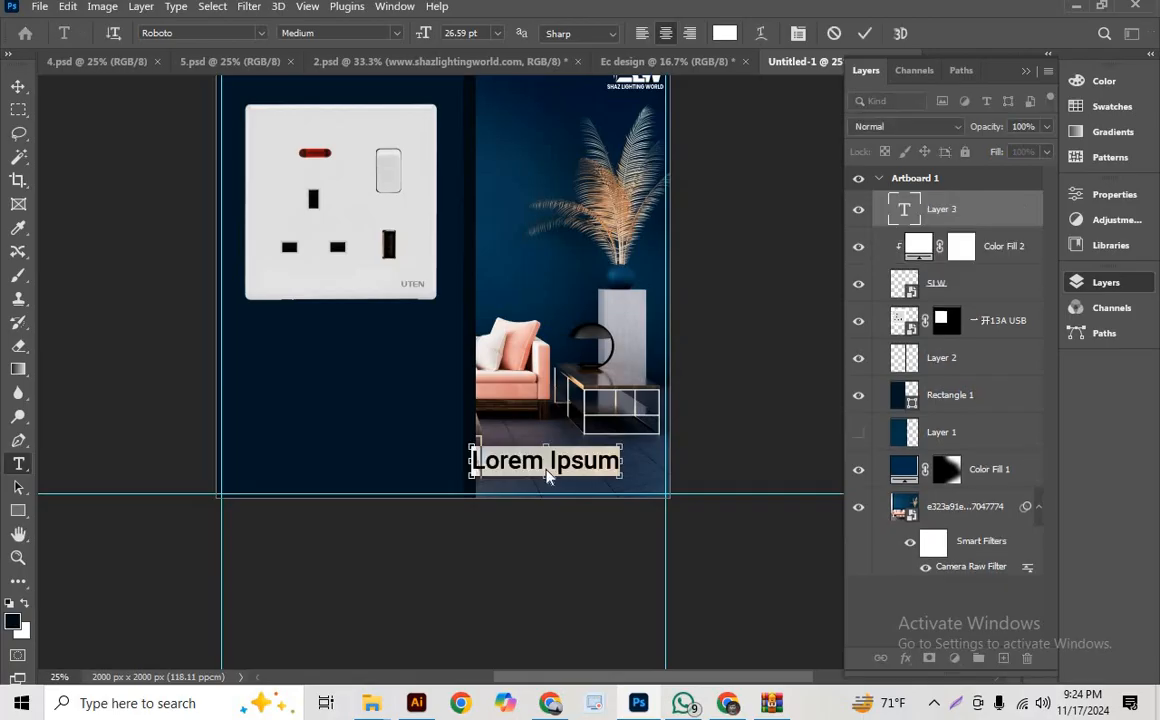
key(ctrl+v)
click(865, 34)
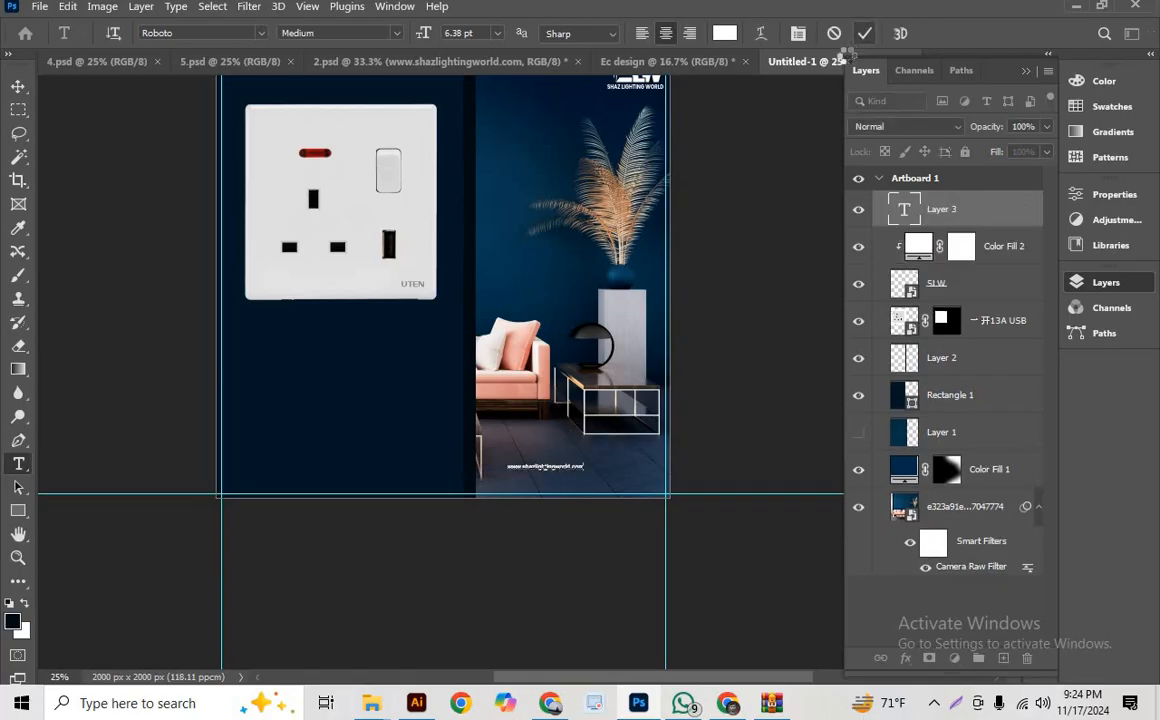
- Enlarge the website address to 13 pt and fit it into the room photo's lower outer corner, inside the margin guides
key(ctrl+t)
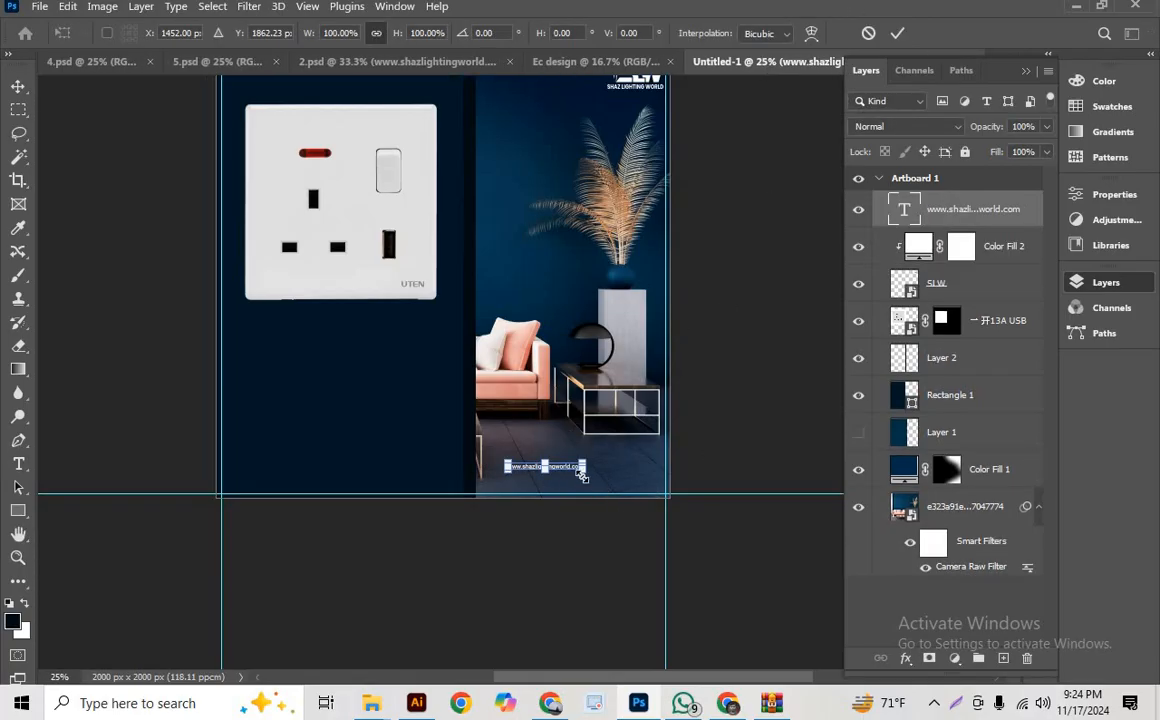
drag(598, 480, 690, 588)
key(Return)
drag(616, 440, 624, 440)
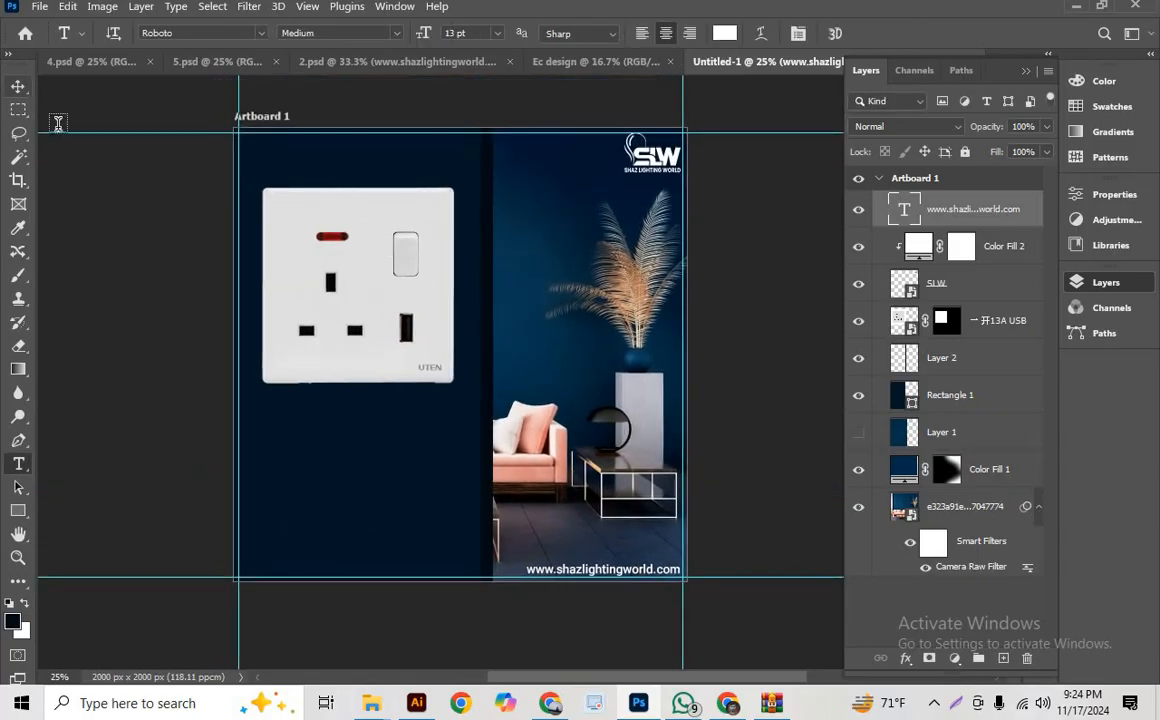
- Copy the EXQUISITE DESIGN heading from 5.psd and paste it as a new text layer below the wall socket in Untitled-1
click(215, 62)
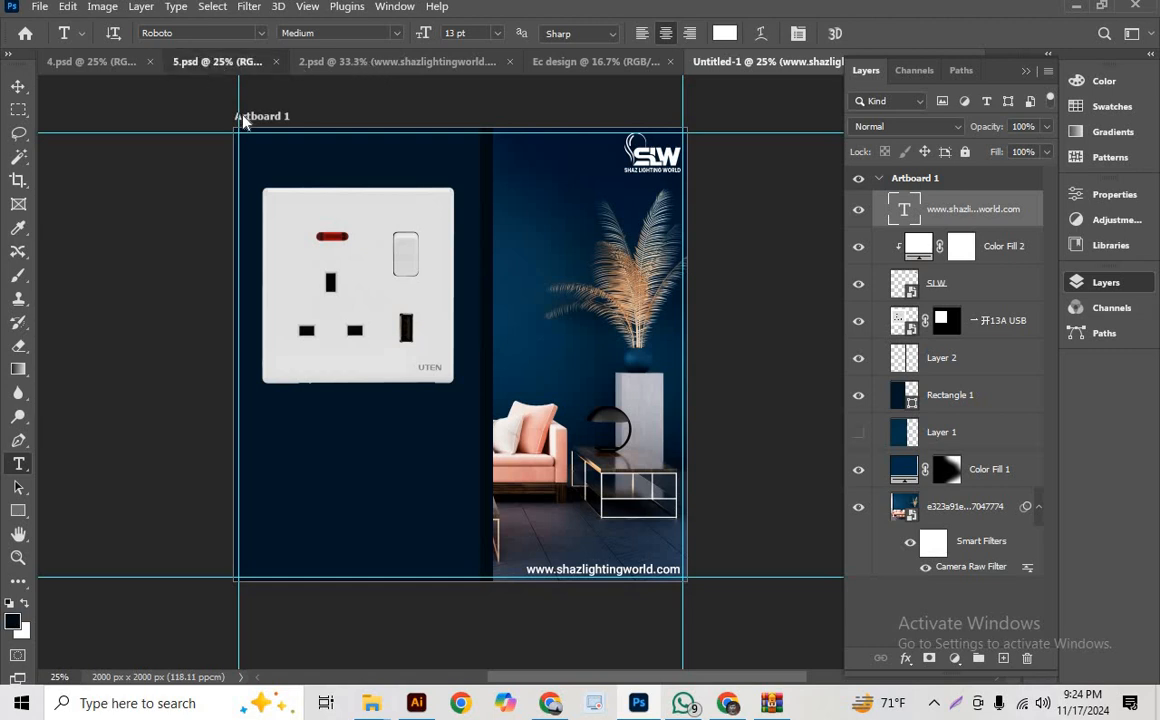
triple_click(367, 402)
key(ctrl+c)
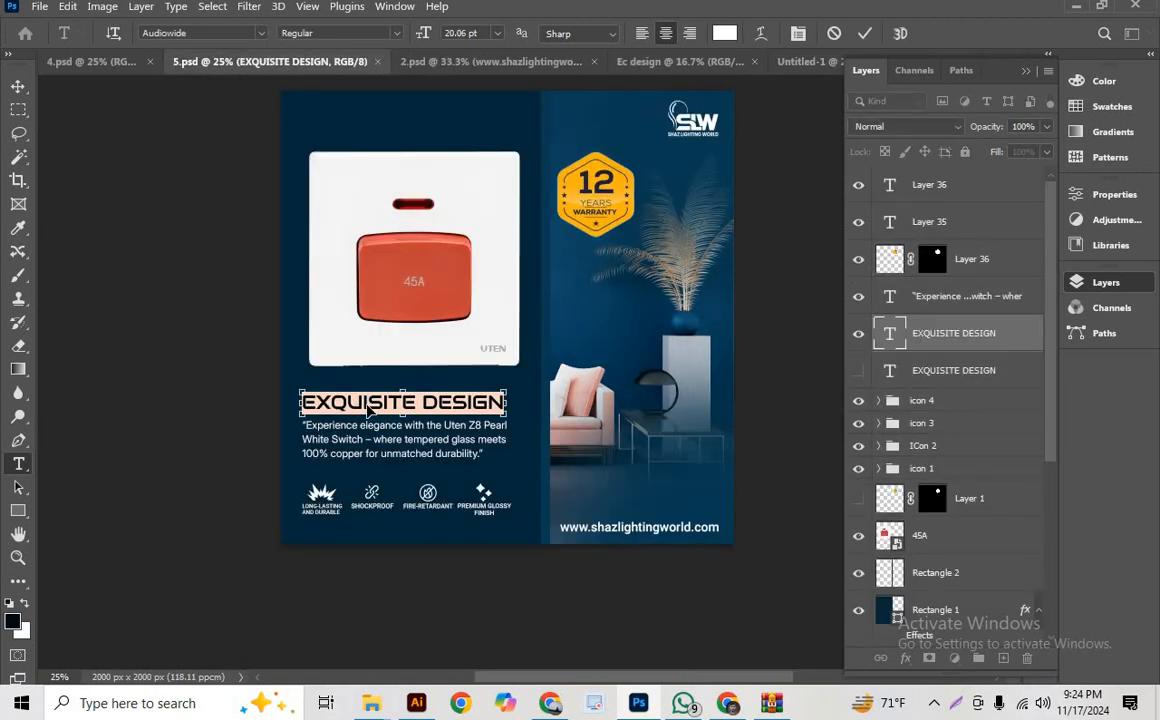
click(803, 62)
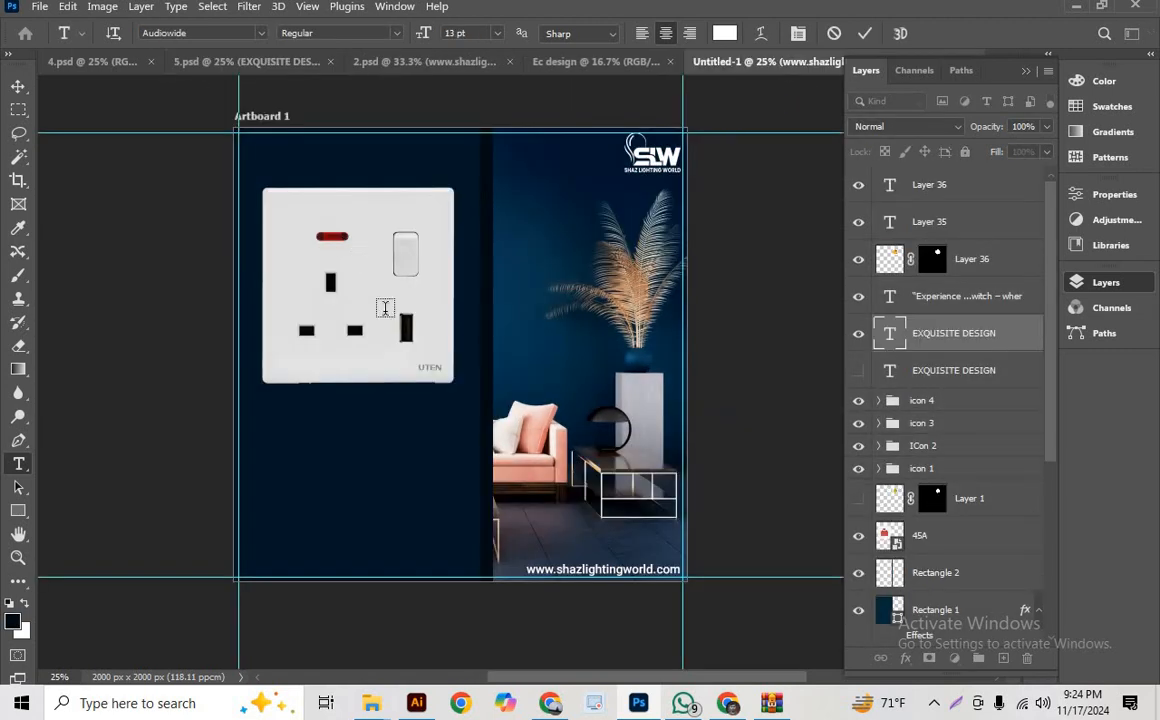
click(319, 394)
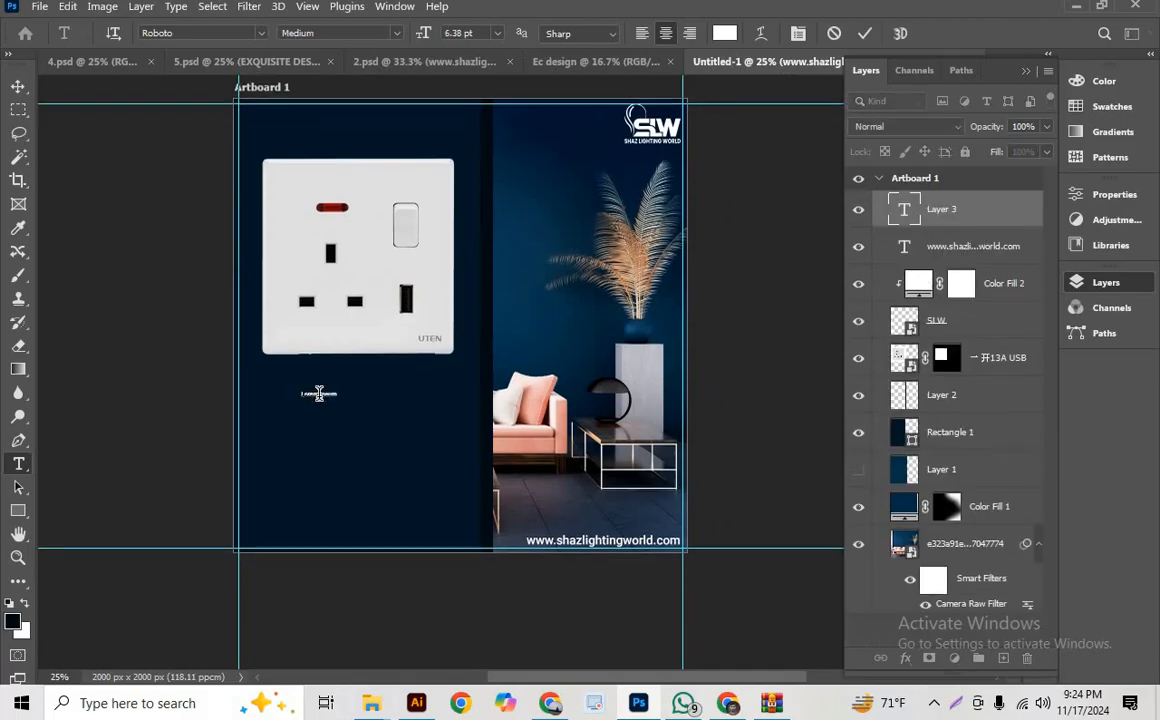
key(ctrl+v)
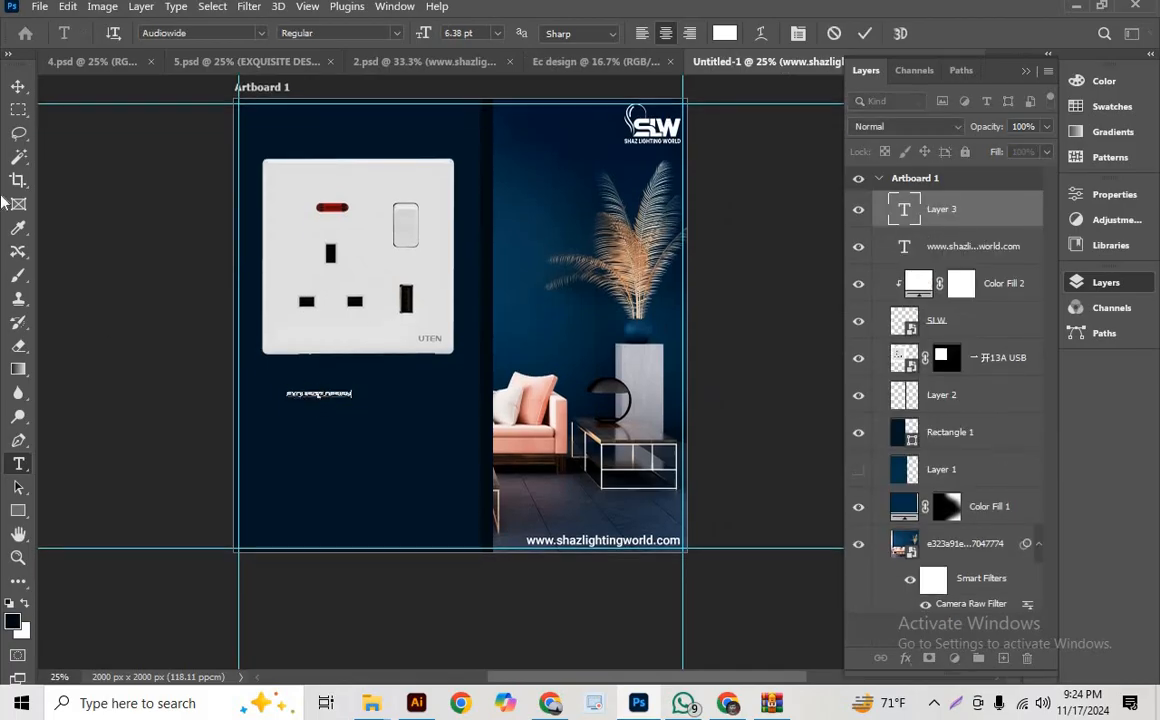
click(19, 88)
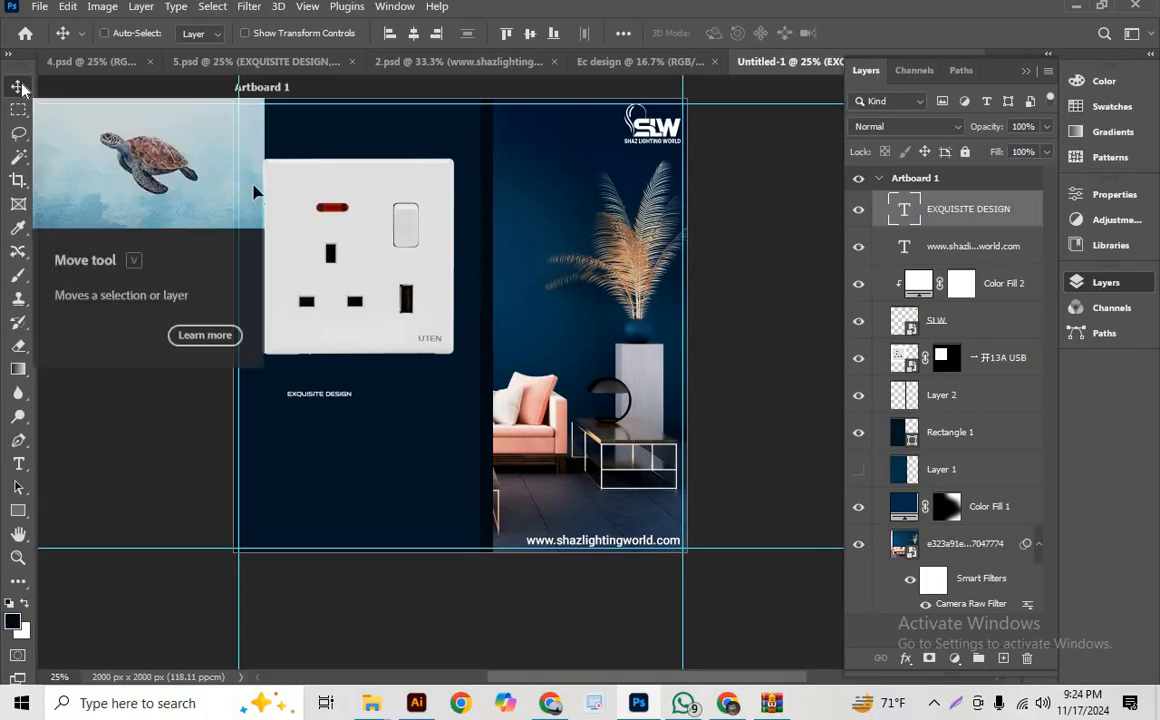
- Scale the EXQUISITE DESIGN heading to about 304.5% and centre it under the socket at X 546.50 px, Y 1318 px
key(ctrl+t)
drag(361, 407, 432, 404)
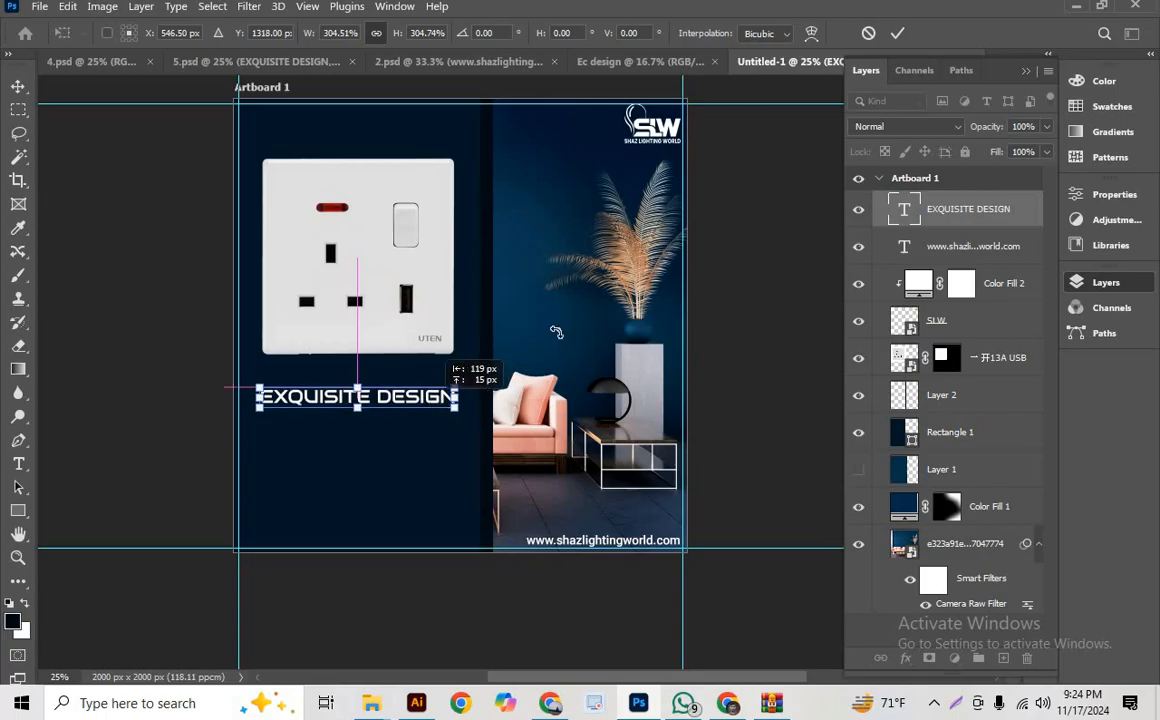
click(897, 33)
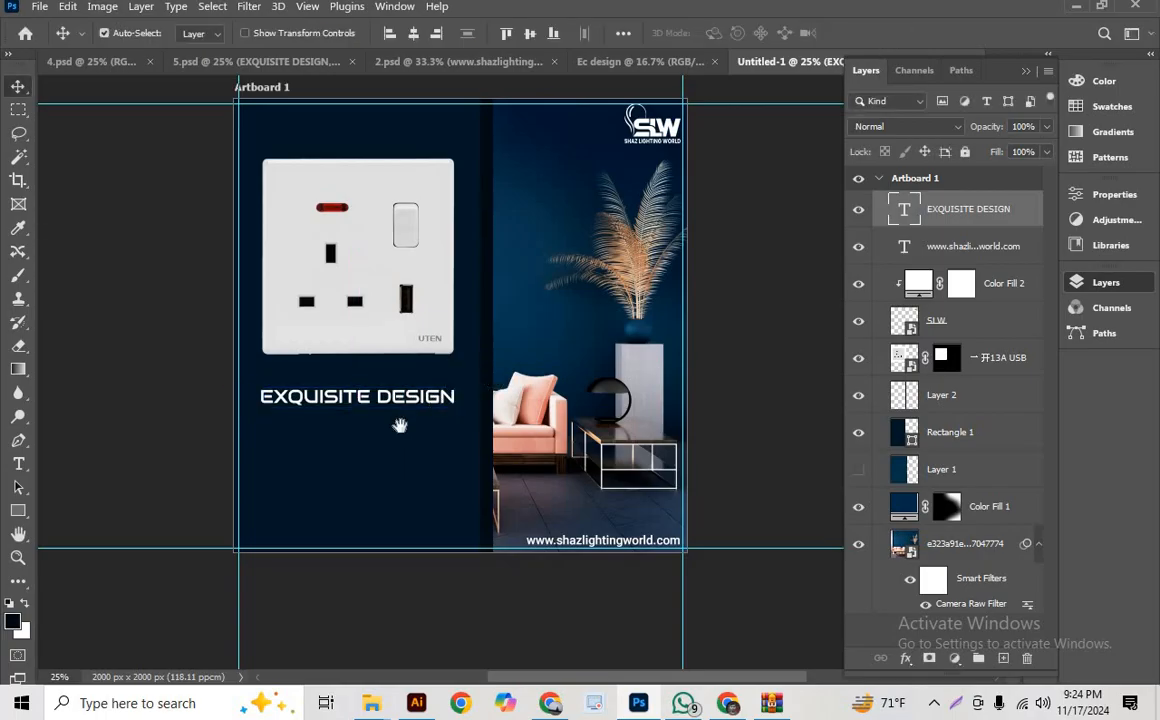
- Copy the "Experience elegance with the Uten Z8 Pearl White Switch" paragraph from below the heading in 5.psd
click(600, 61)
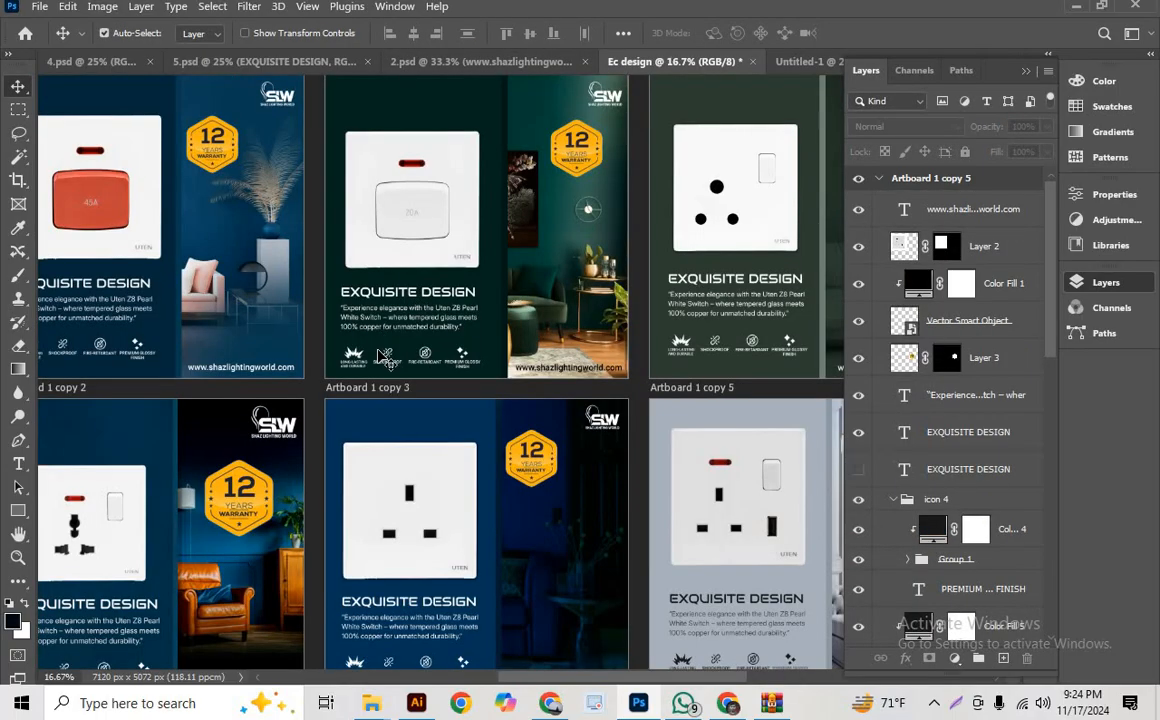
click(255, 62)
scroll(420, 370, down, 1)
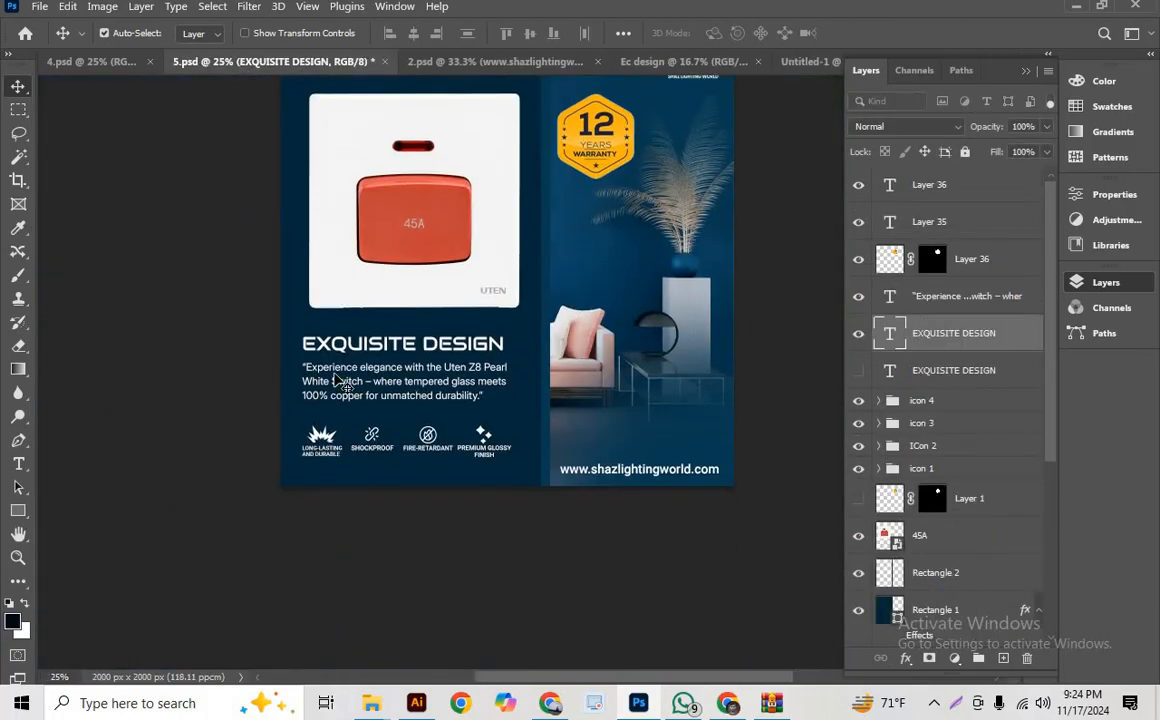
click(340, 383)
double_click(340, 383)
key(ctrl+c)
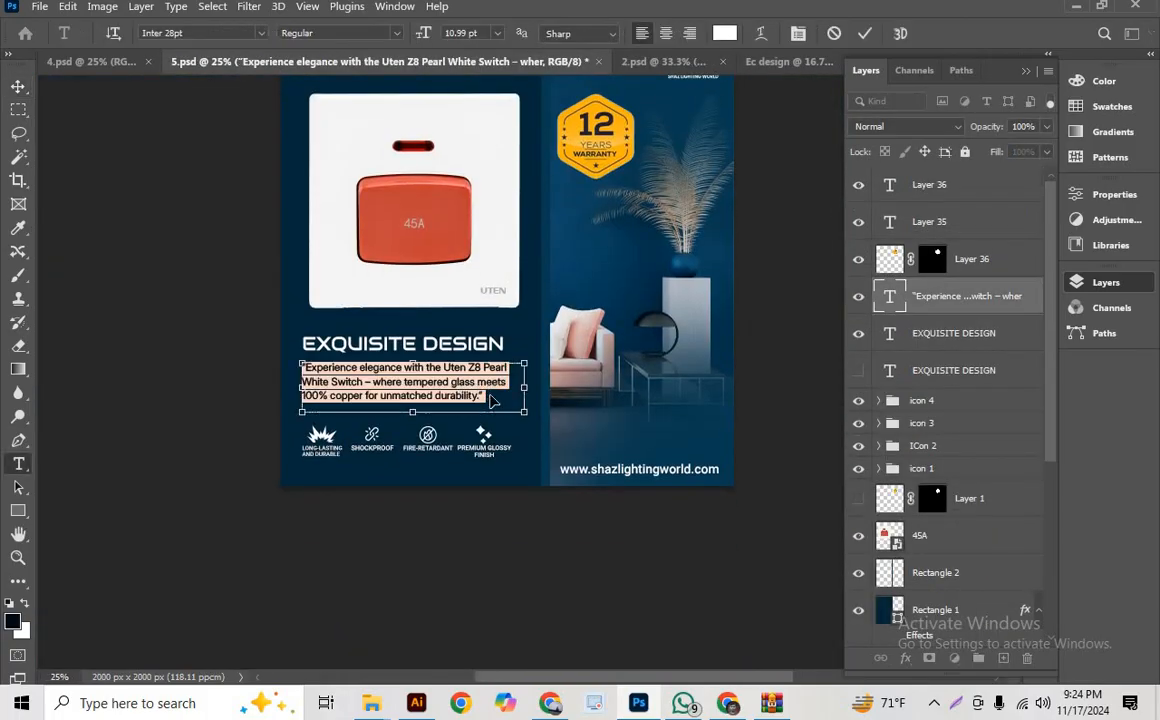
- Draw a paragraph text box below the EXQUISITE DESIGN heading in Untitled-1 and paste the copied Uten Z8 description into it
click(775, 61)
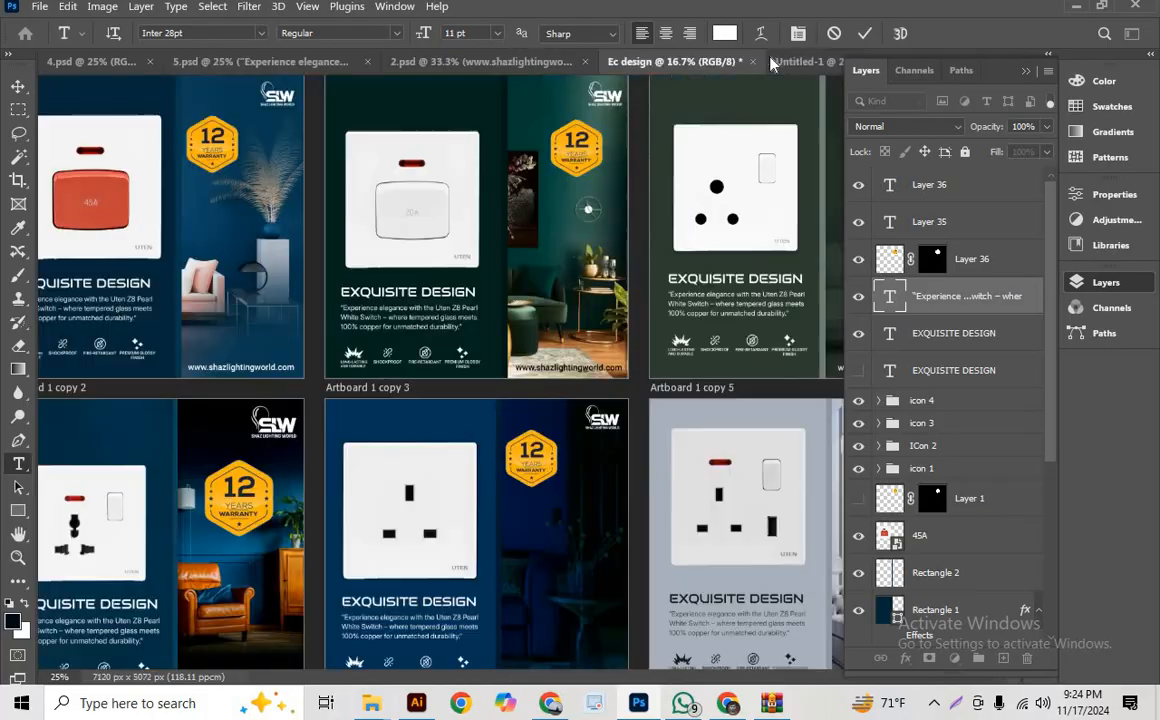
click(1025, 72)
click(845, 61)
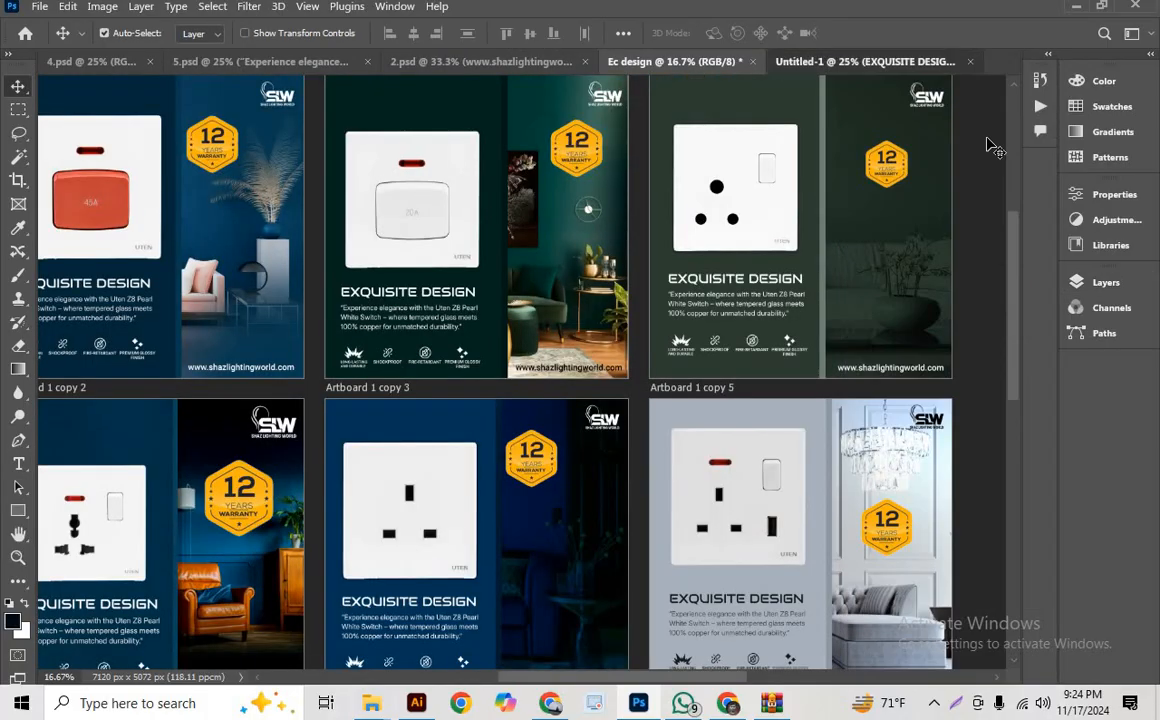
click(1078, 281)
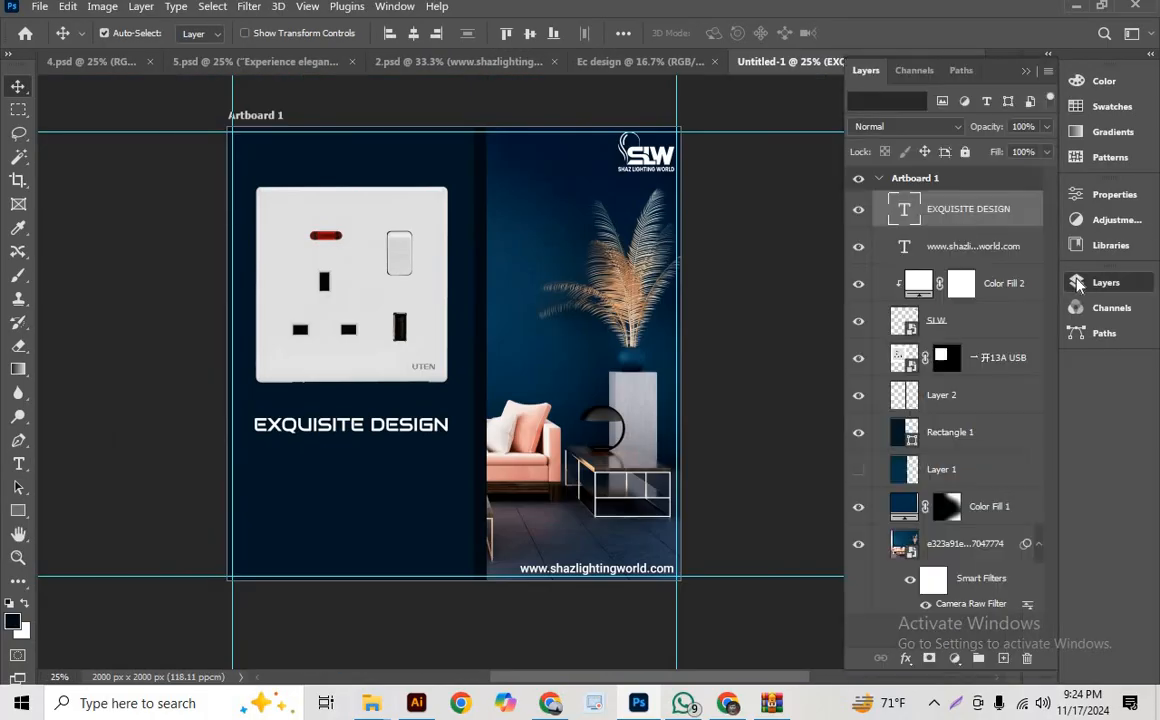
scroll(97, 380, down, 1)
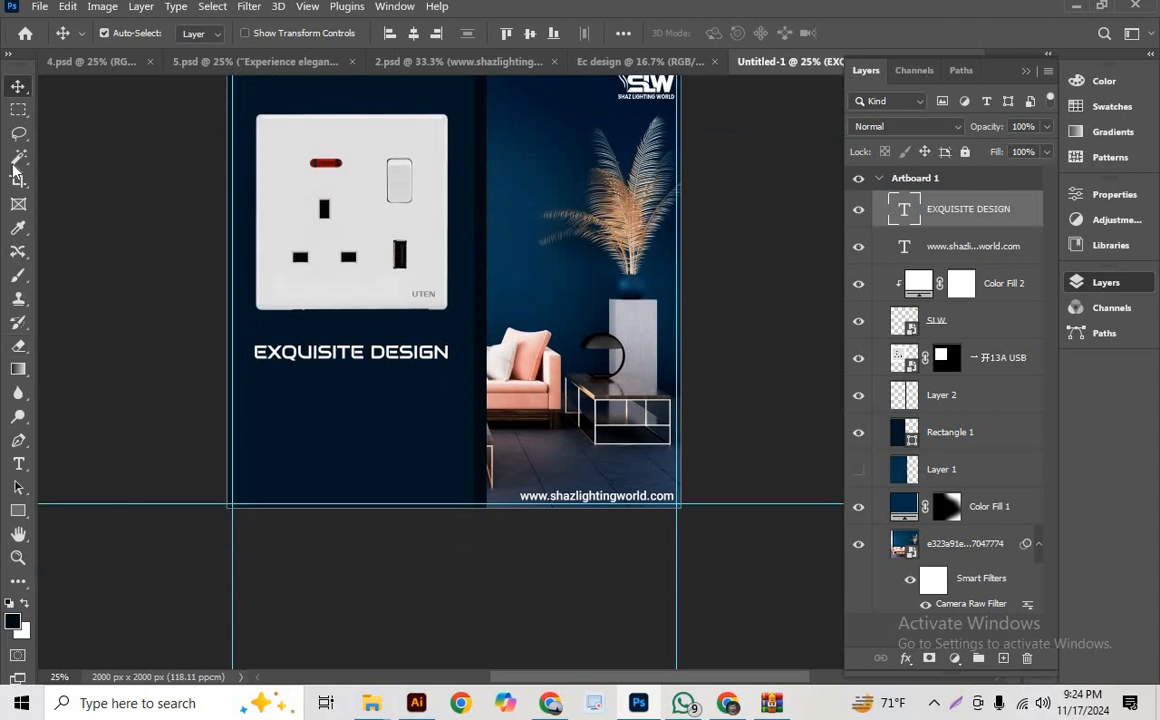
key(t)
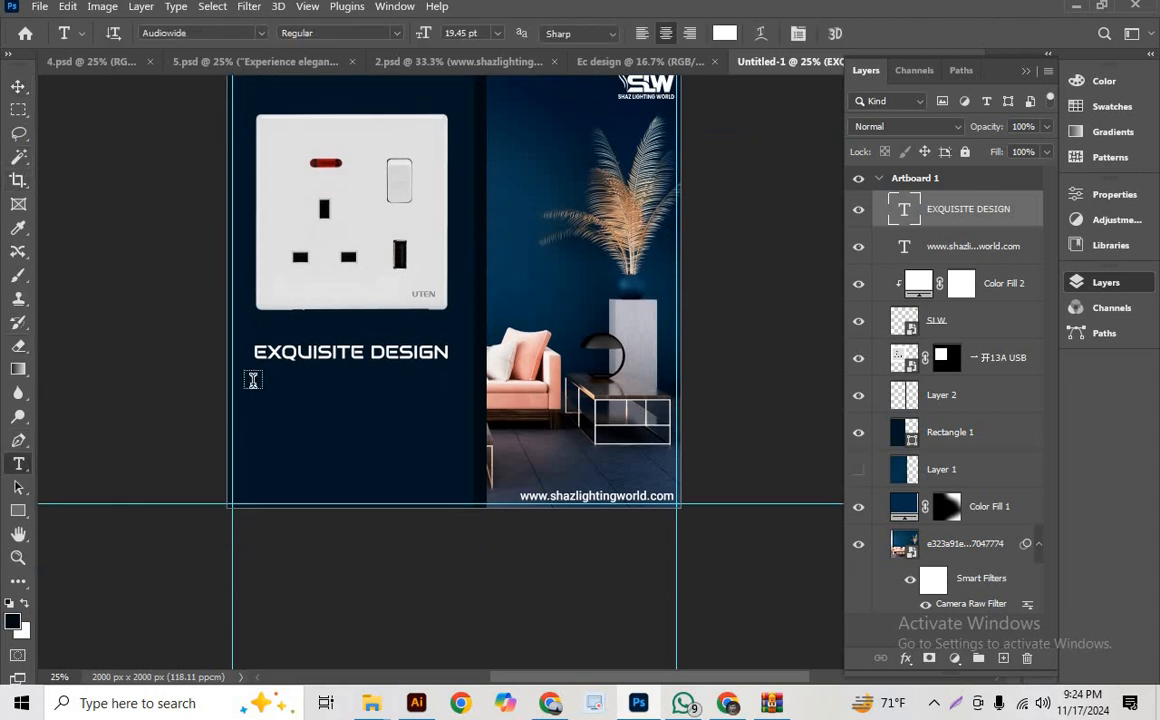
drag(253, 380, 474, 473)
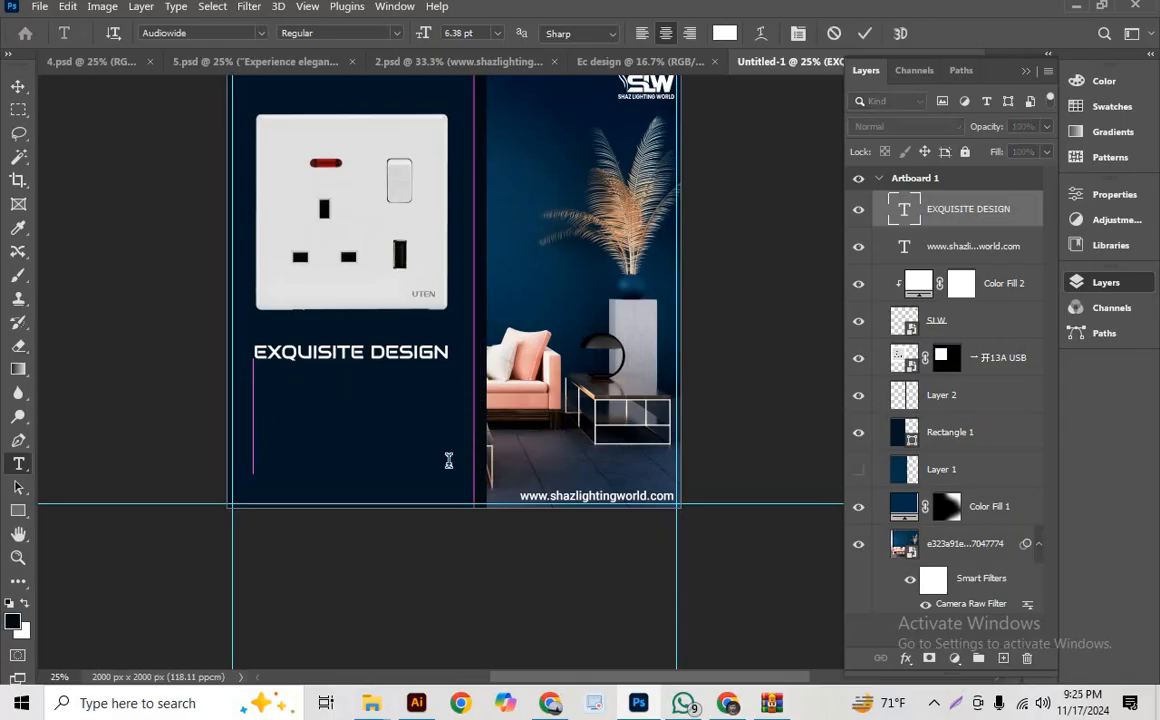
key(ctrl+v)
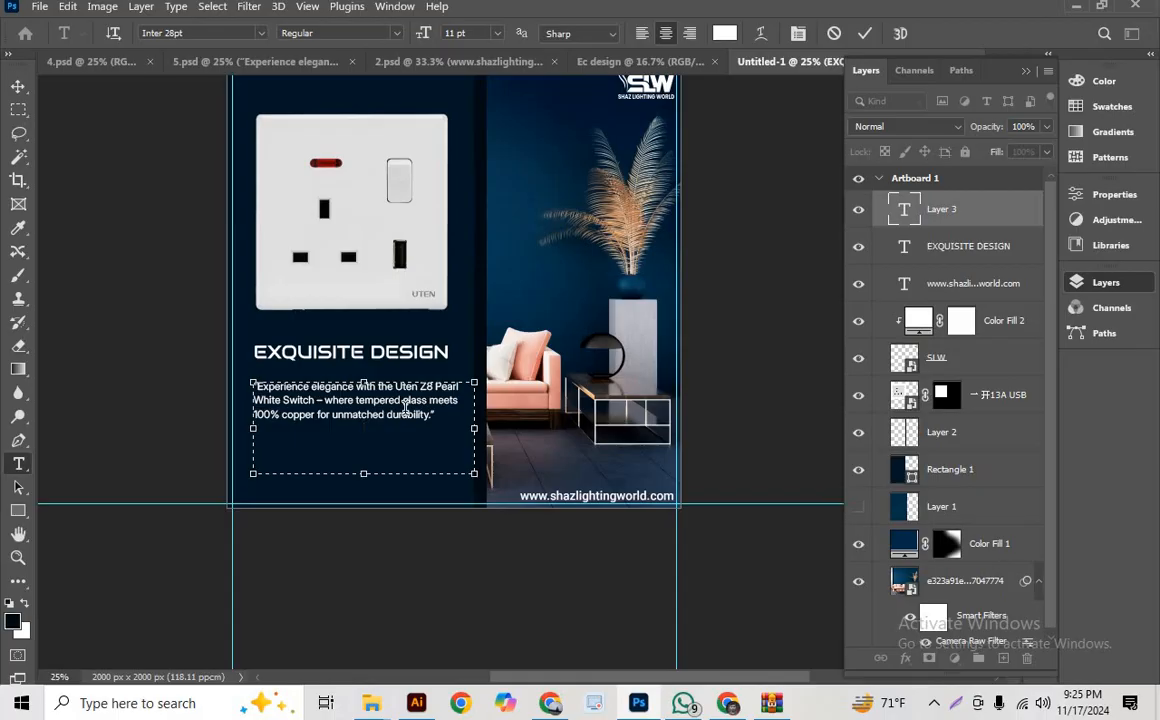
- Move the description paragraph up so it sits directly beneath the EXQUISITE DESIGN heading
click(19, 87)
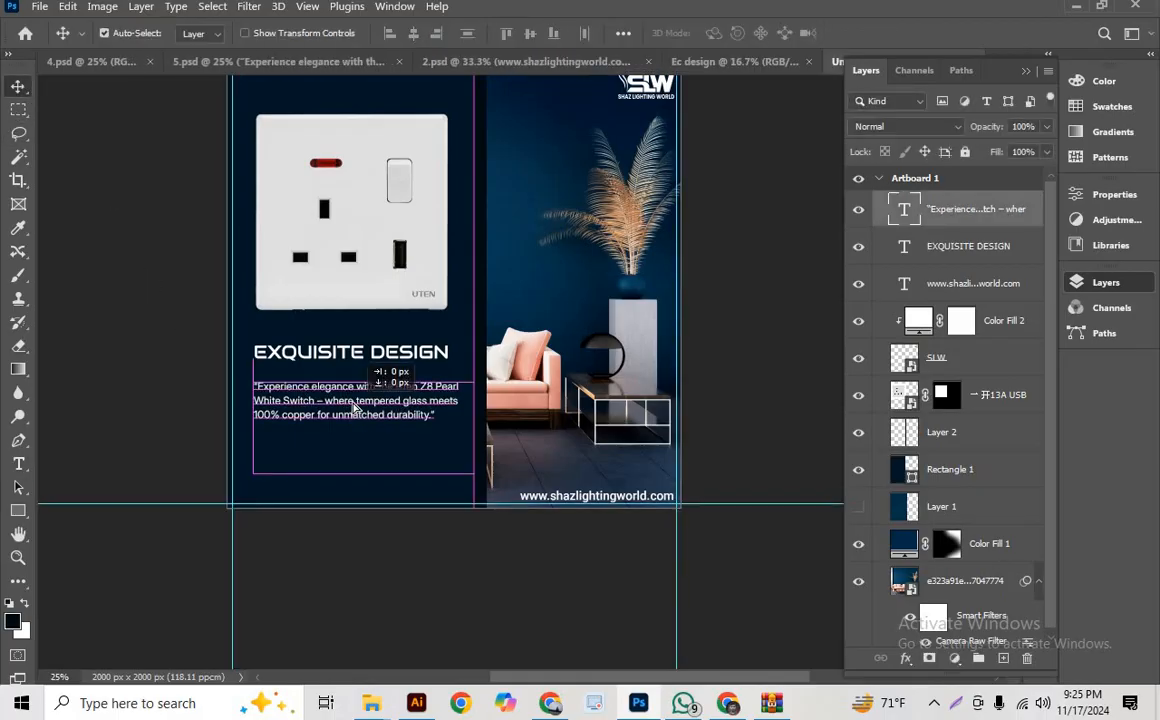
drag(353, 403, 352, 401)
scroll(504, 352, down, 1)
scroll(504, 352, up, 1)
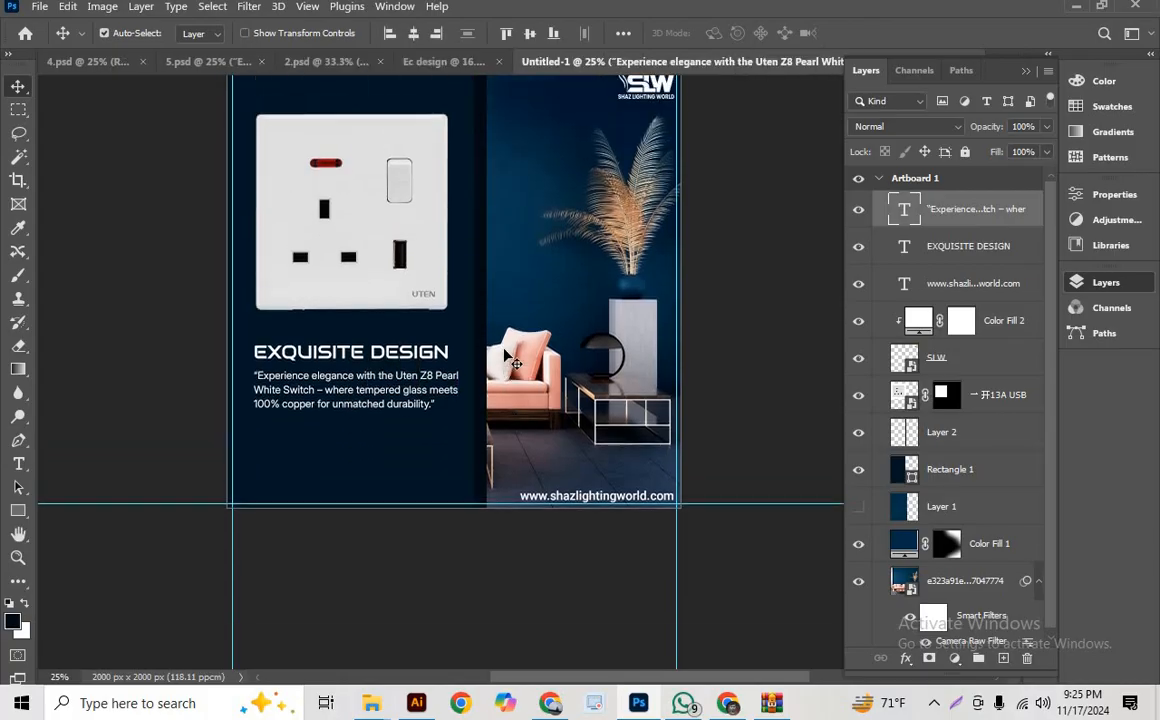
scroll(545, 317, up, 1)
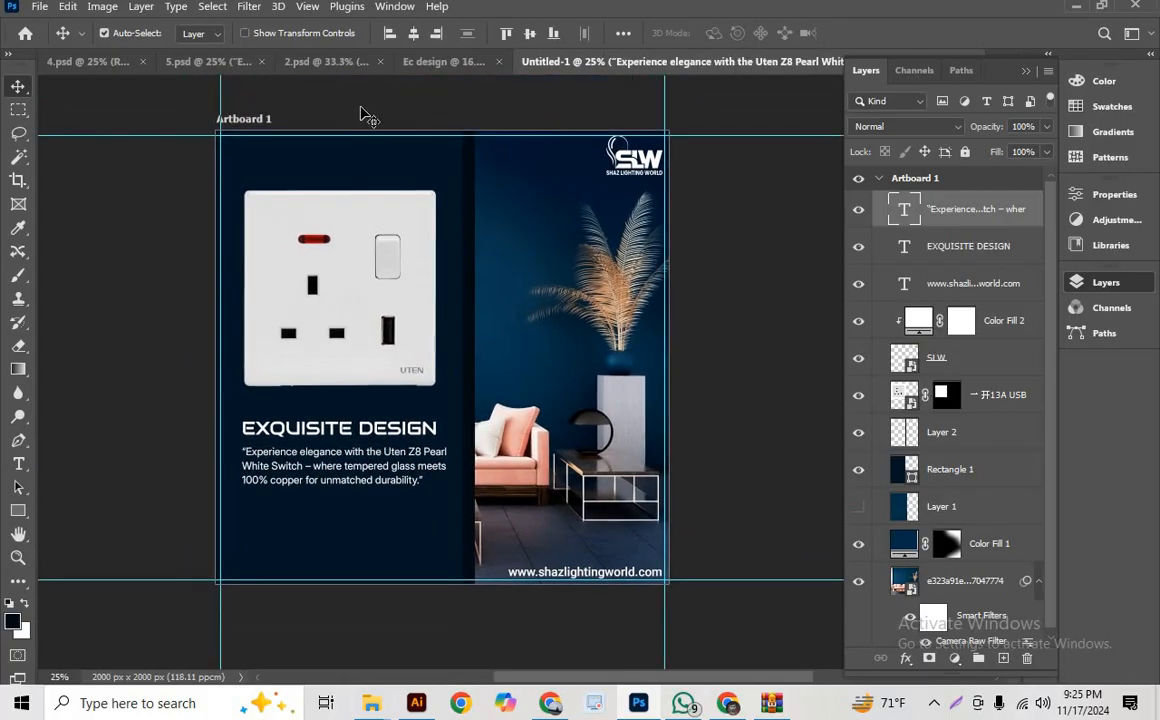
- Check the icon row in Ec design, and copy the groups icon 1, ICon 2, icon 3 and icon 4 from 4.psd into Untitled-1
click(440, 61)
scroll(487, 481, down, 4)
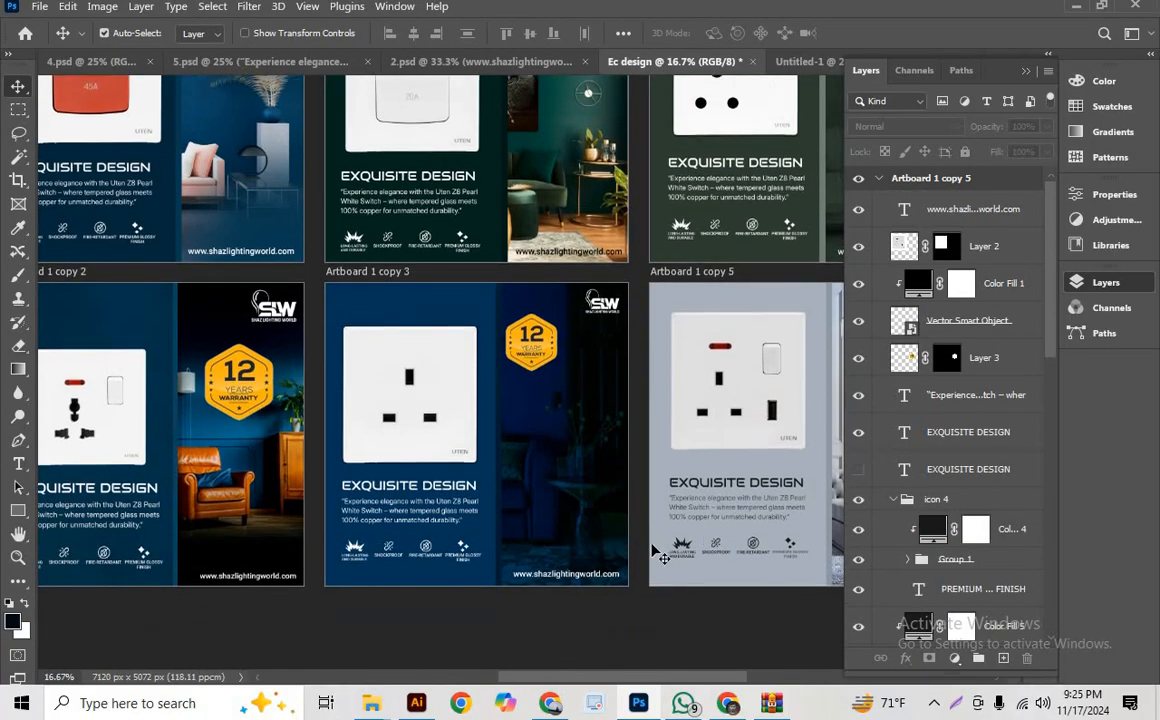
key(ctrl+plus)
key(ctrl+plus)
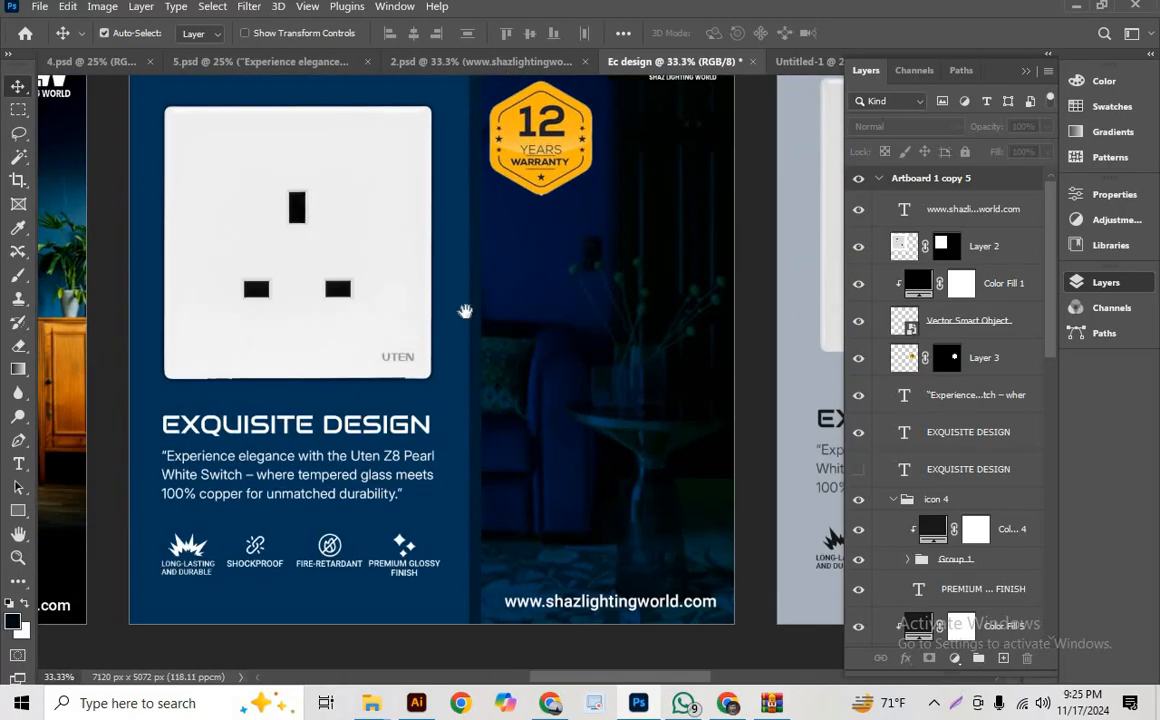
drag(418, 358, 535, 335)
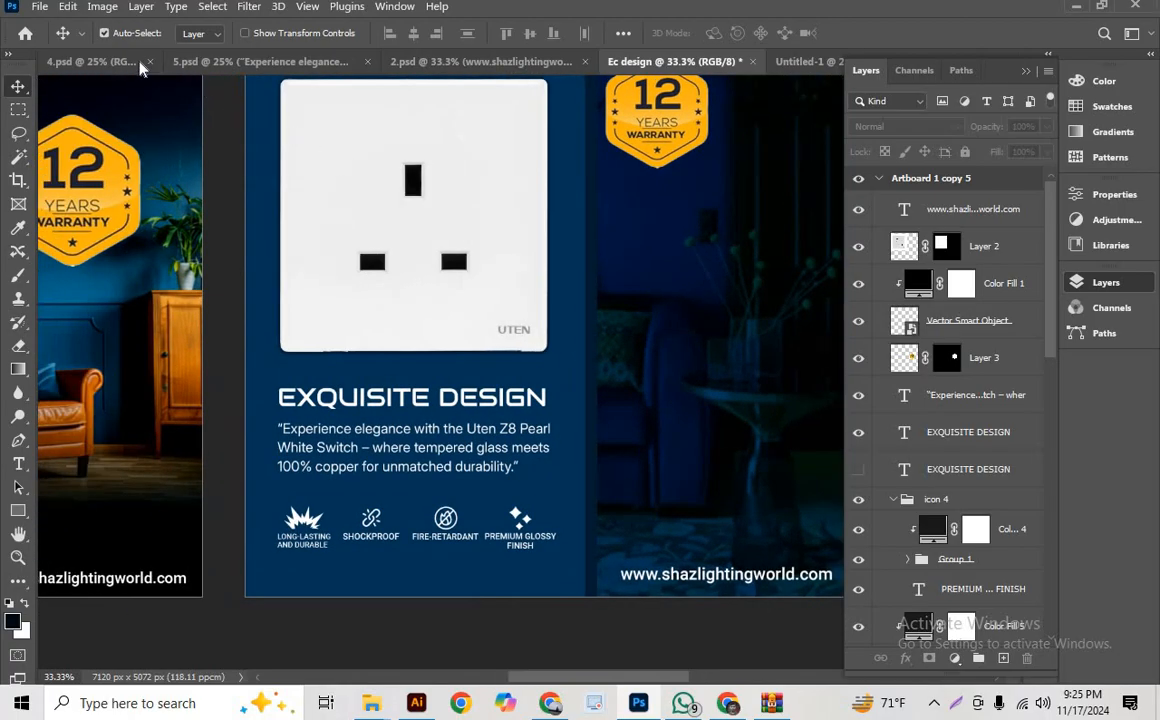
click(90, 61)
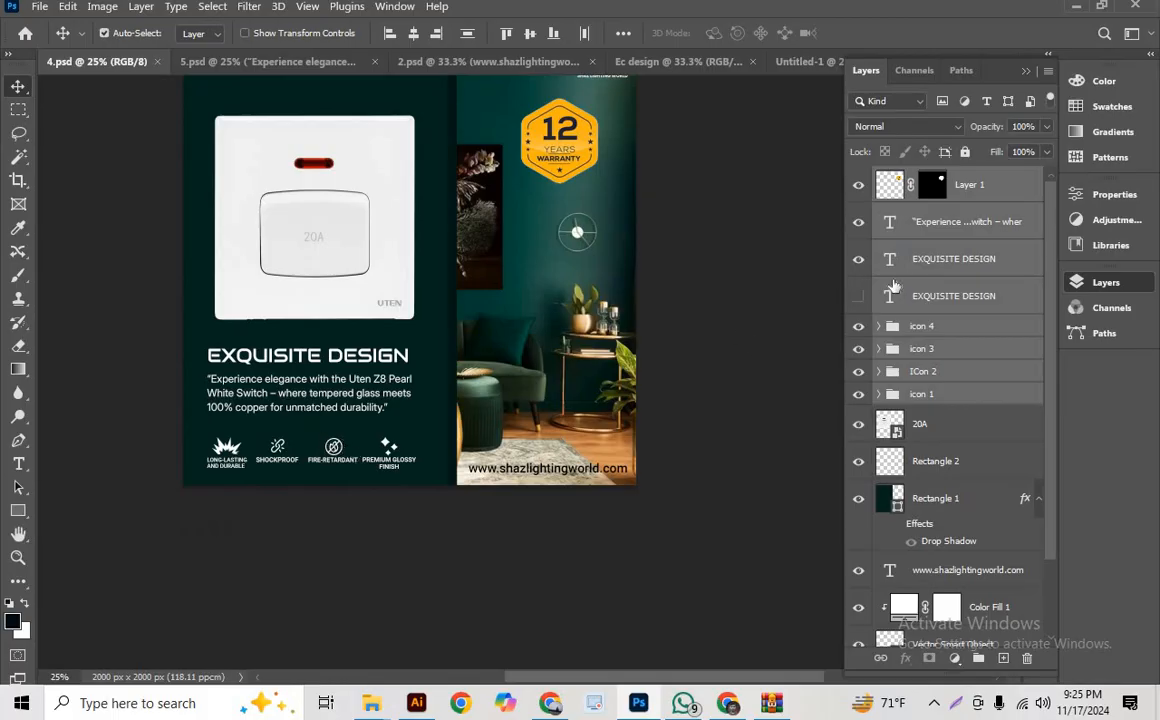
click(930, 334)
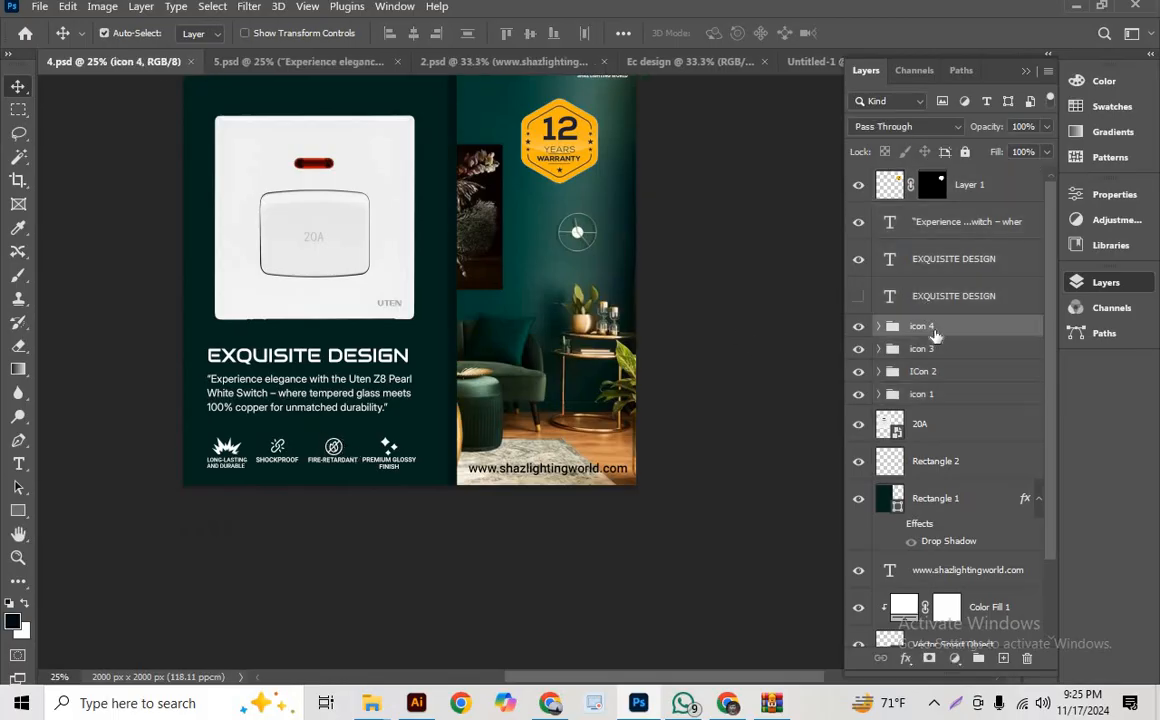
shift+click(953, 398)
drag(940, 331, 350, 531)
- Position the row of four feature icons below the description paragraph at X 555.00 px, Y 1802.50 px
key(ctrl+t)
drag(410, 480, 420, 533)
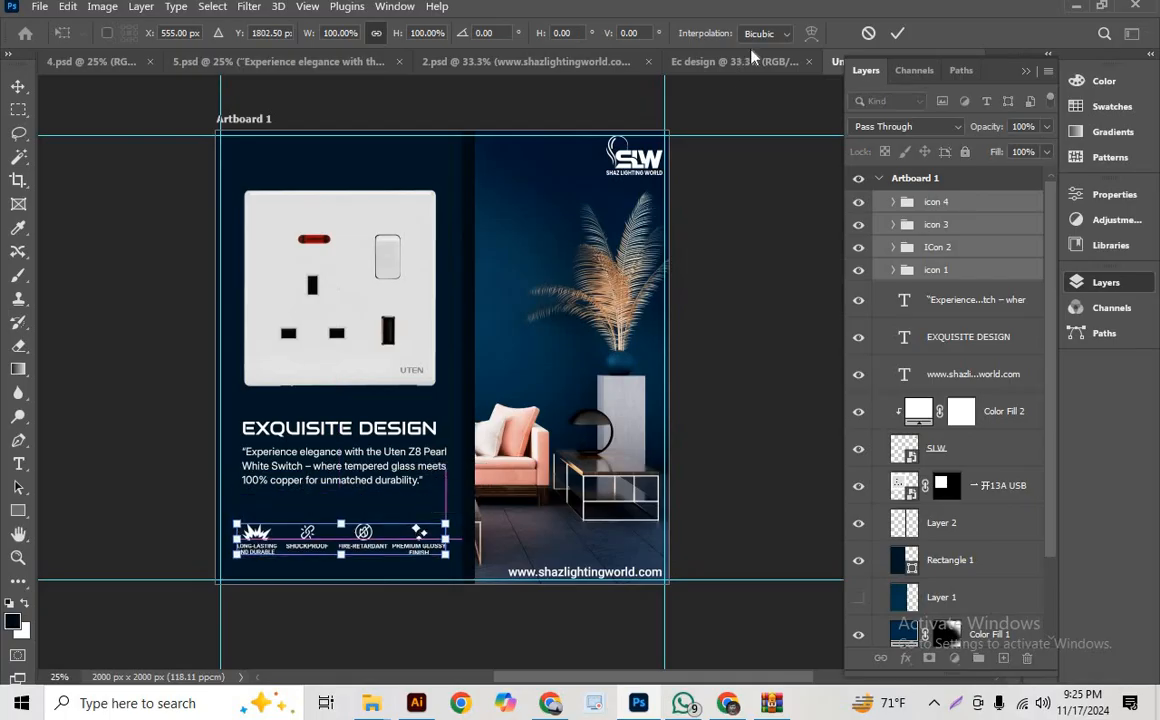
click(897, 33)
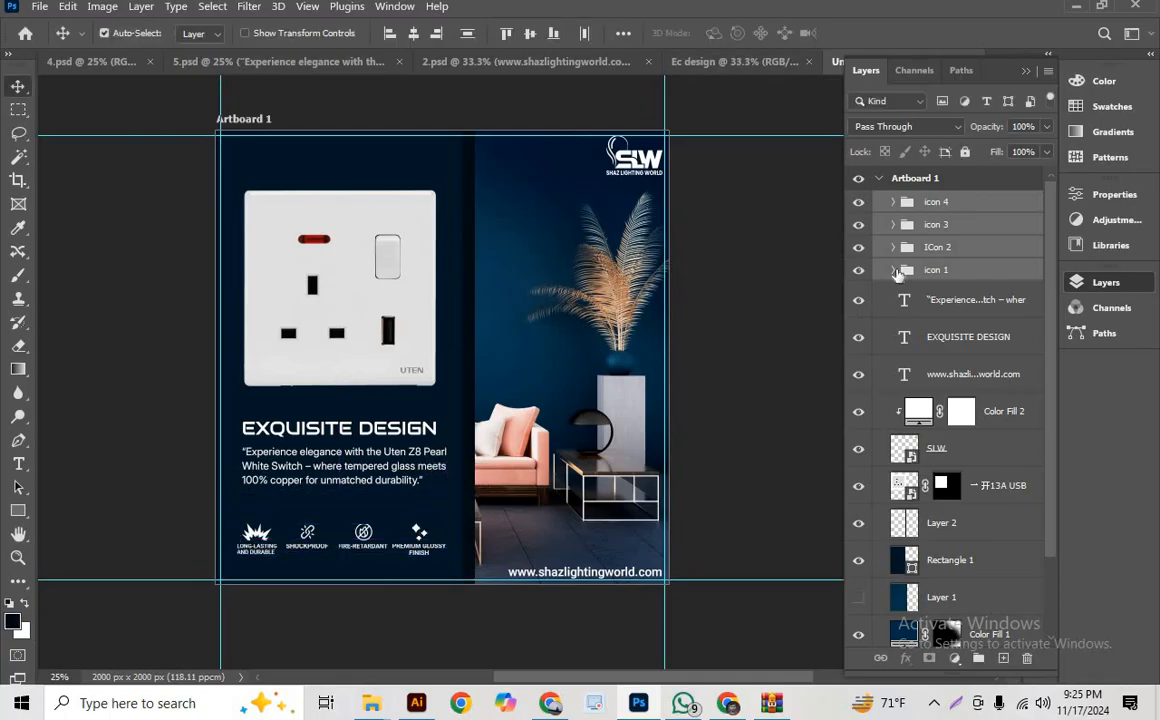
- Expand the icon 4 group and copy the name of its PREMIUM GLOSSY FINISH text layer
click(894, 203)
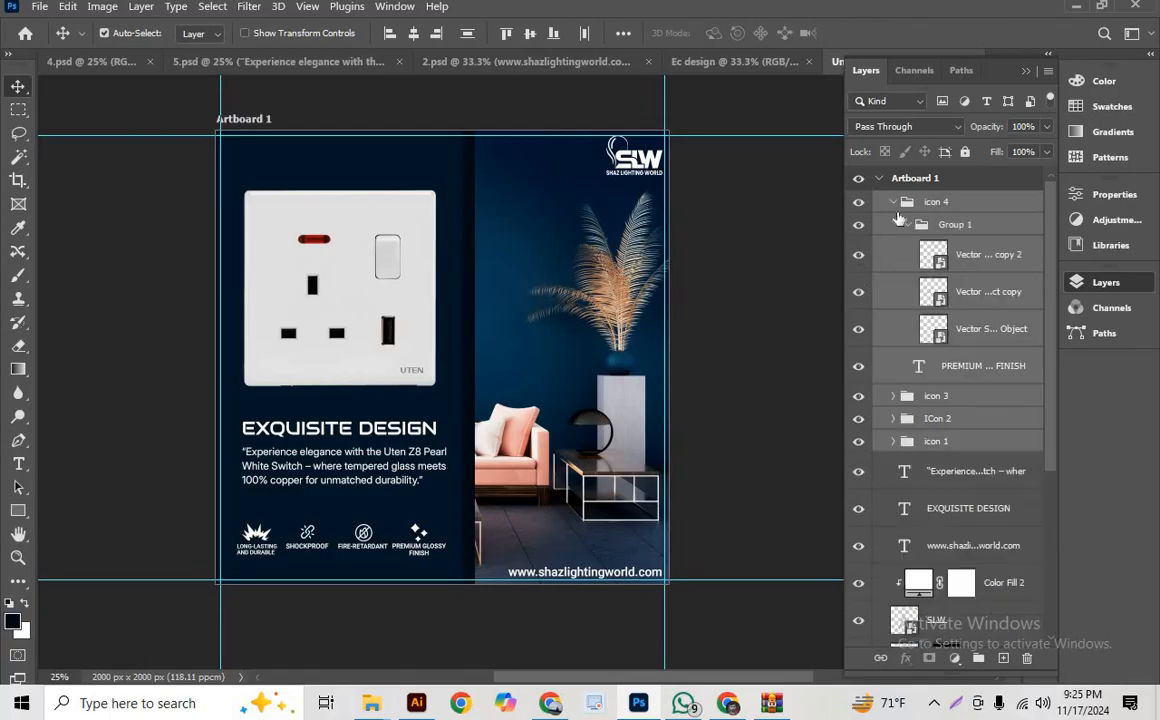
double_click(950, 367)
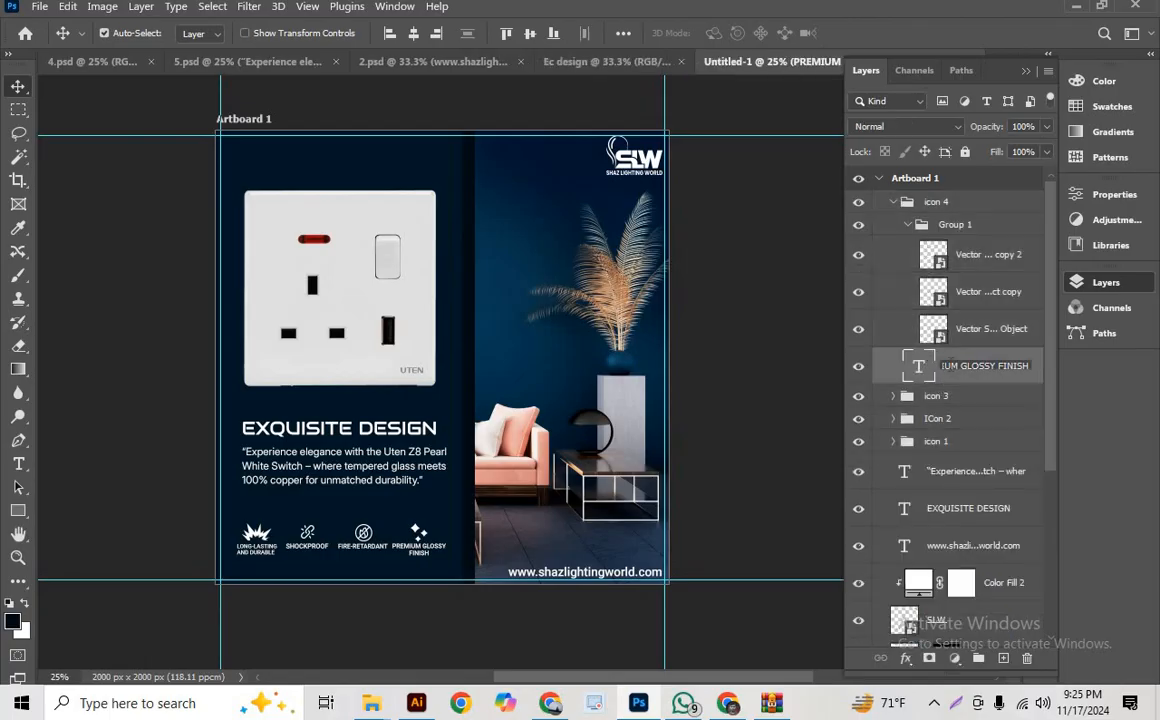
drag(950, 364, 1045, 358)
click(972, 412)
click(972, 412)
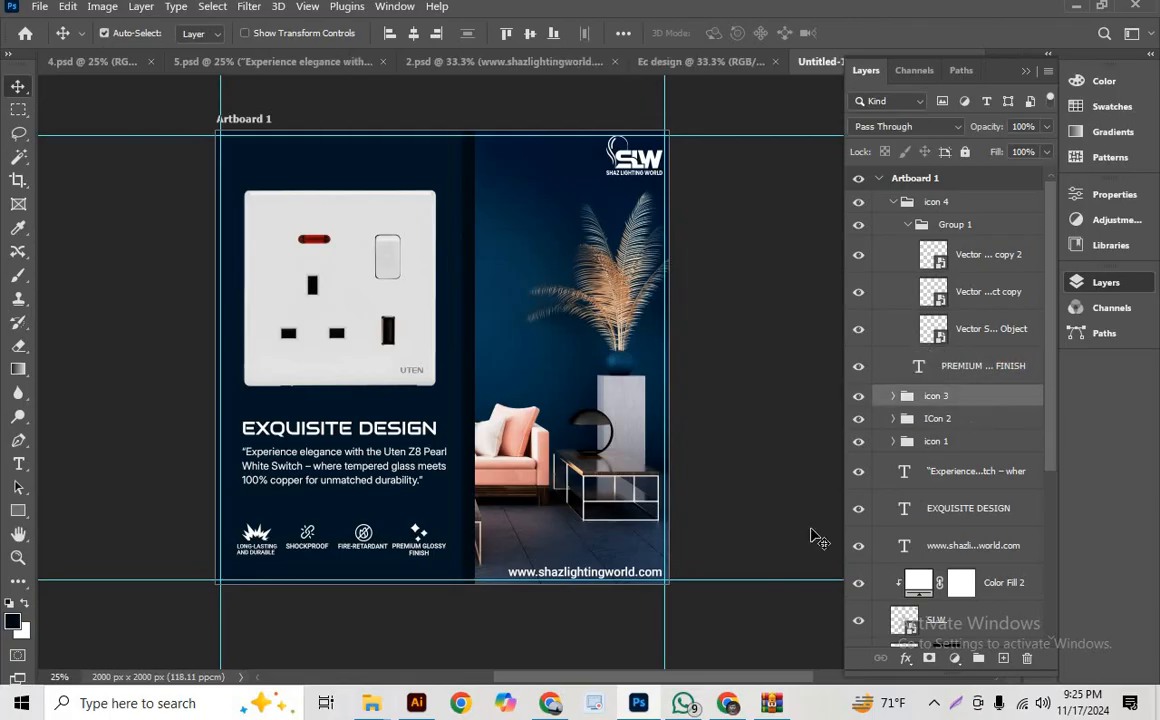
- Switch to Chrome and search Google for "premium glossy finish icon png"
click(551, 704)
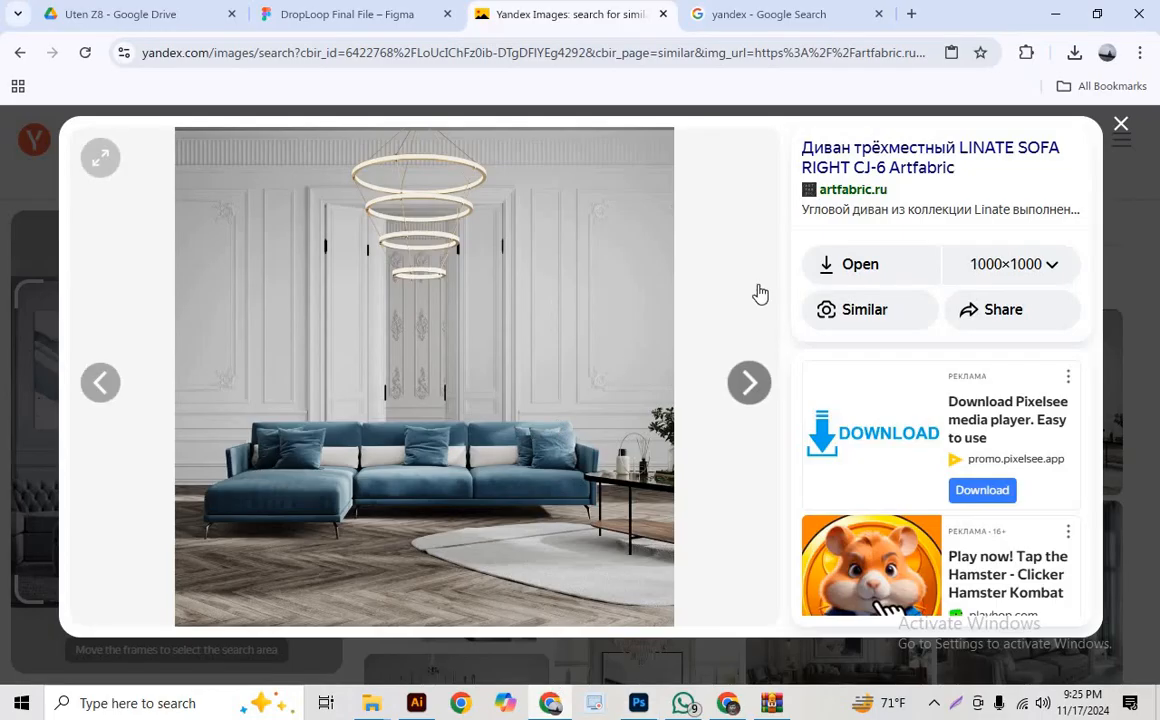
click(795, 26)
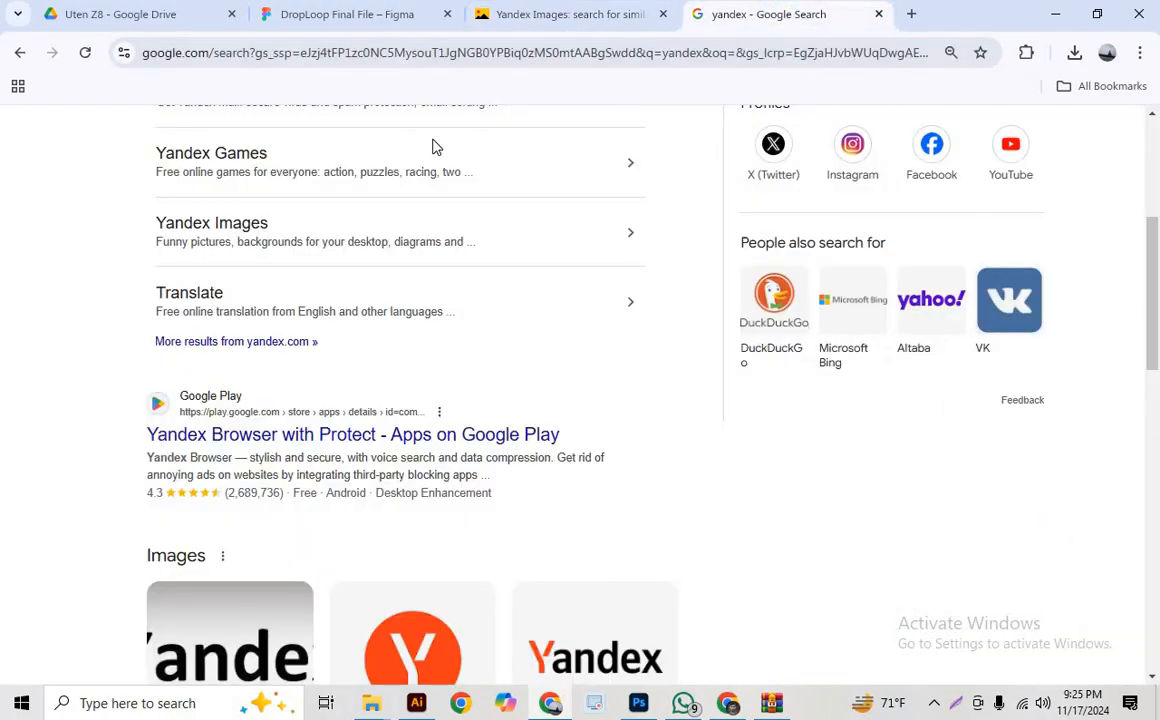
scroll(450, 170, up, 4)
double_click(378, 149)
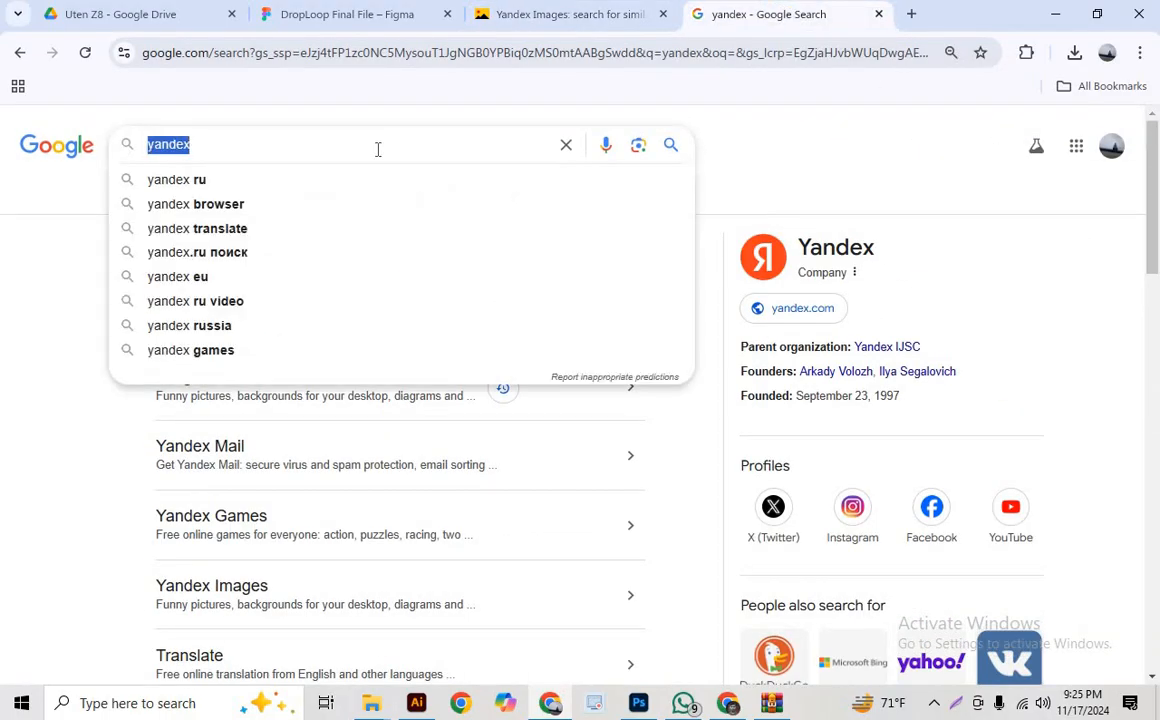
text(PREMIUM GLOSSY FINISH)
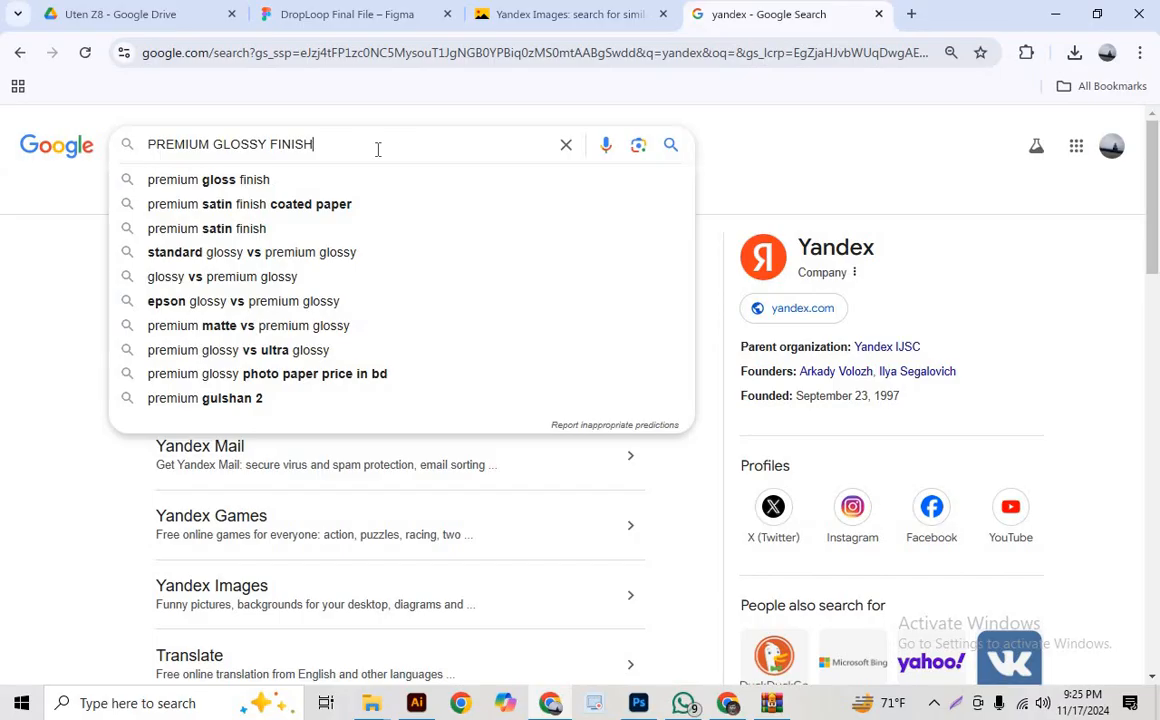
text(icon)
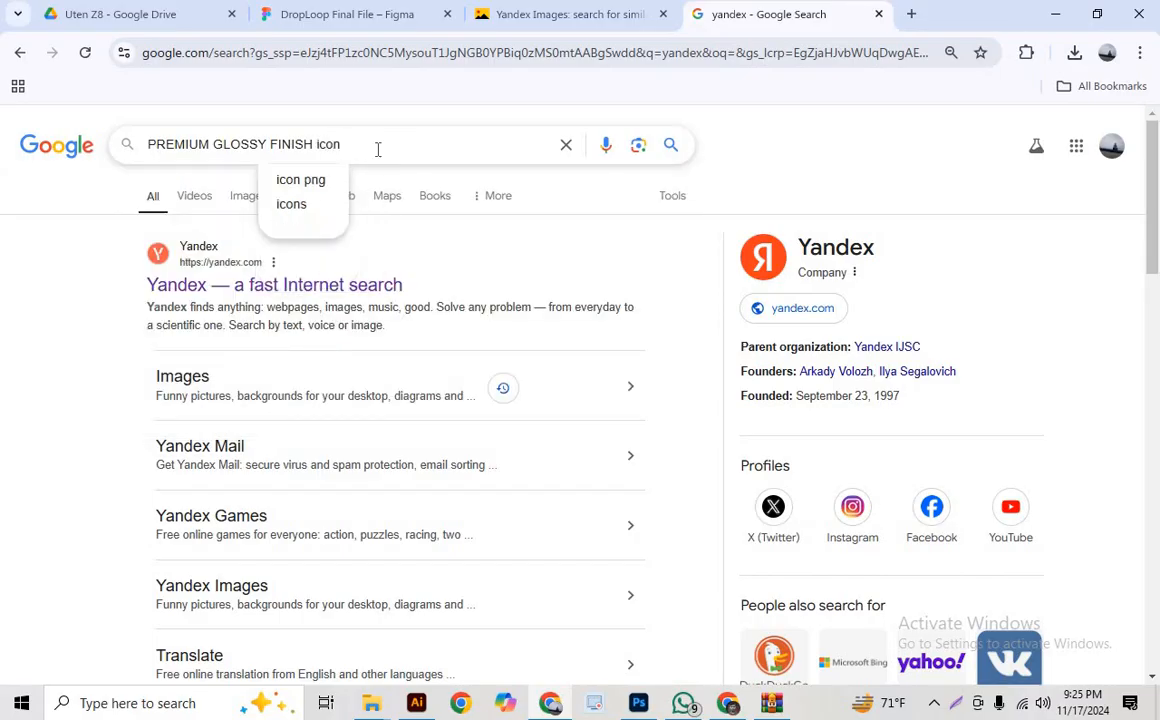
click(311, 180)
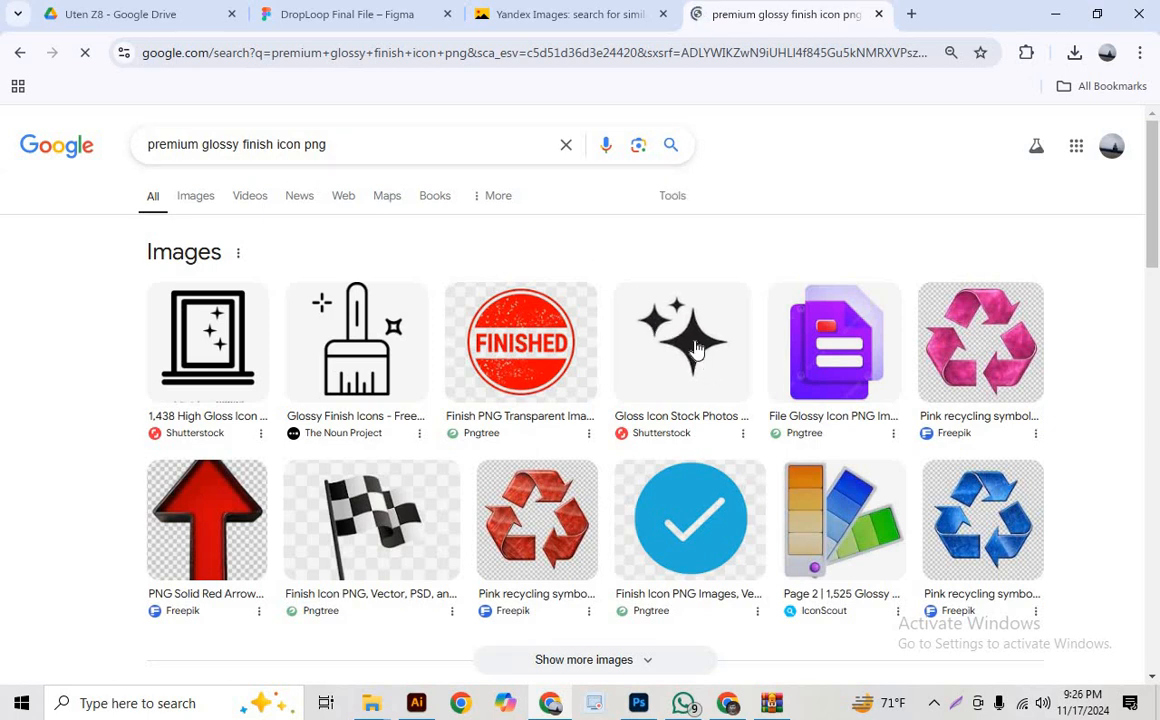
- Browse the star-shaped gloss icons in the image results and open the Flaticon page of the outlined Sparkle icon
click(645, 333)
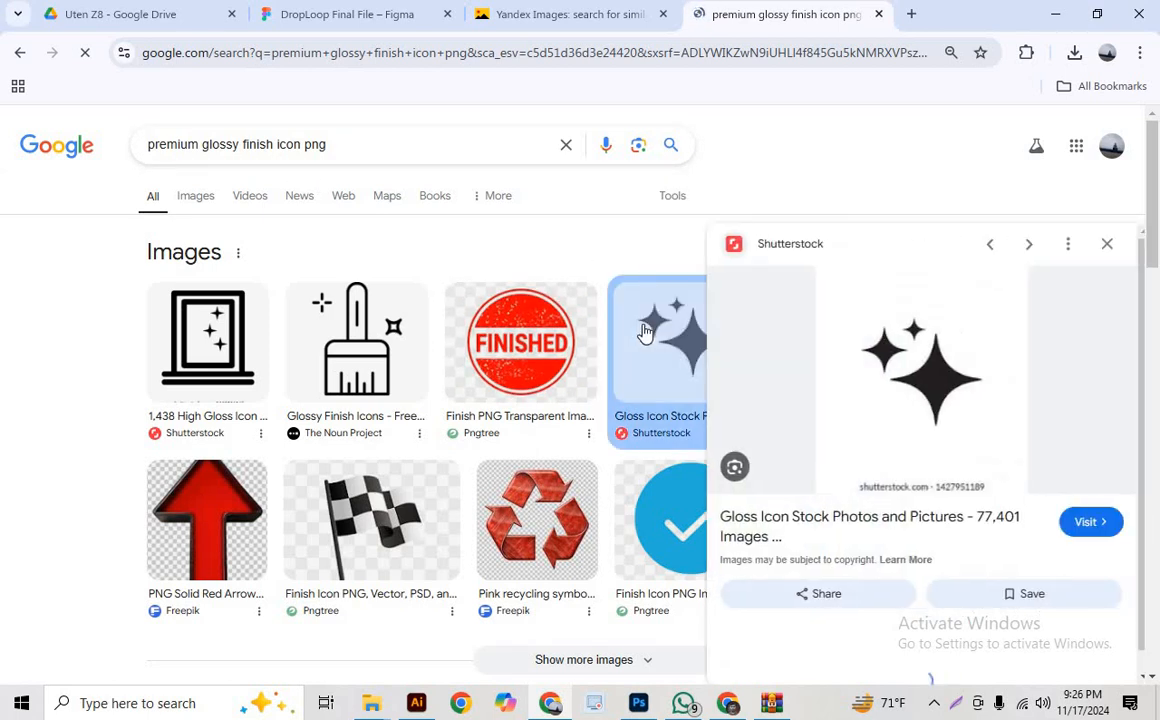
scroll(876, 374, down, 3)
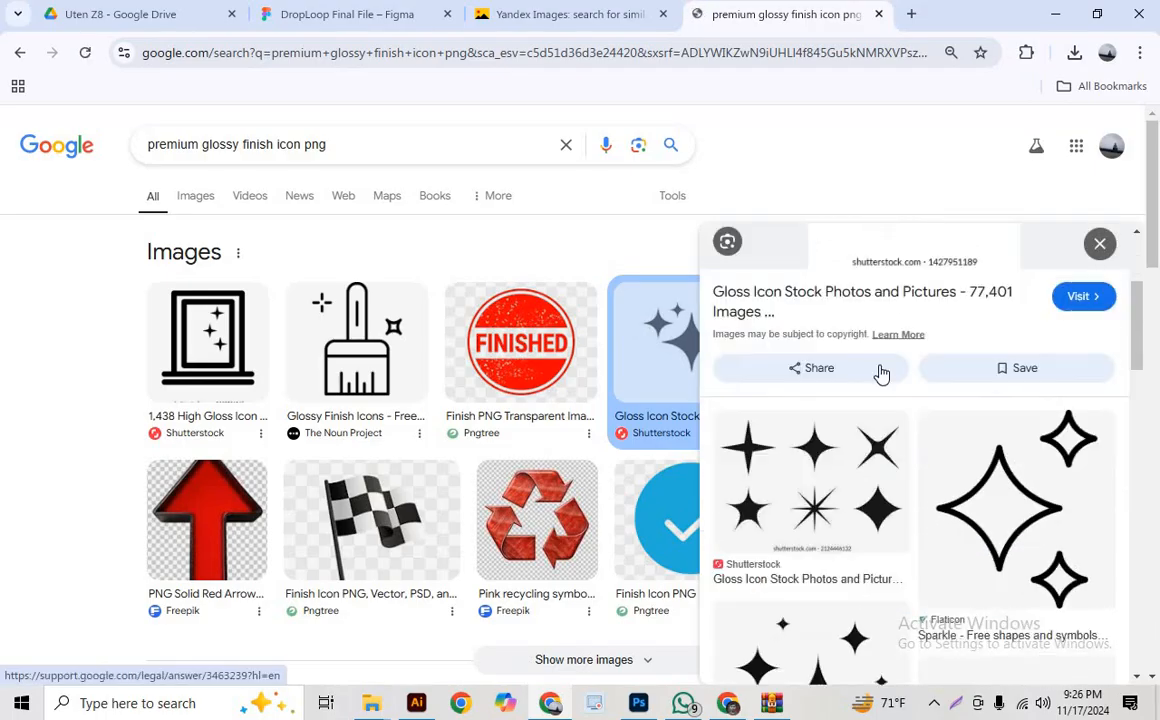
scroll(881, 374, up, 2)
scroll(935, 392, down, 5)
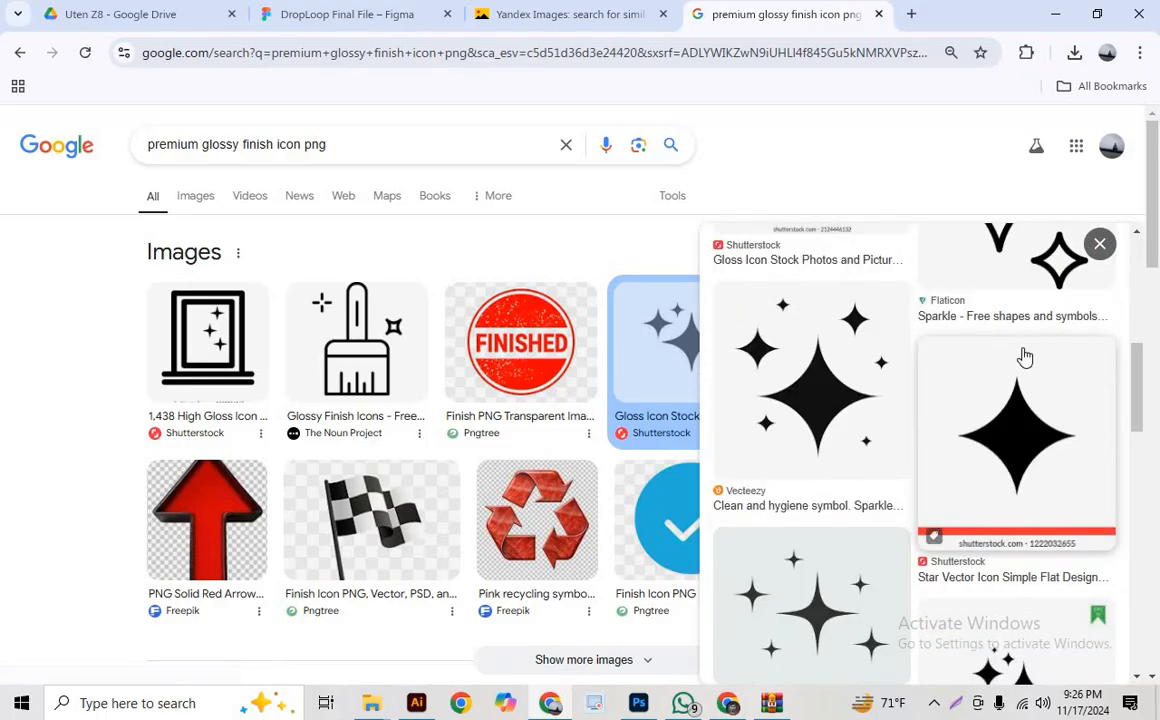
scroll(1028, 435, up, 3)
click(992, 482)
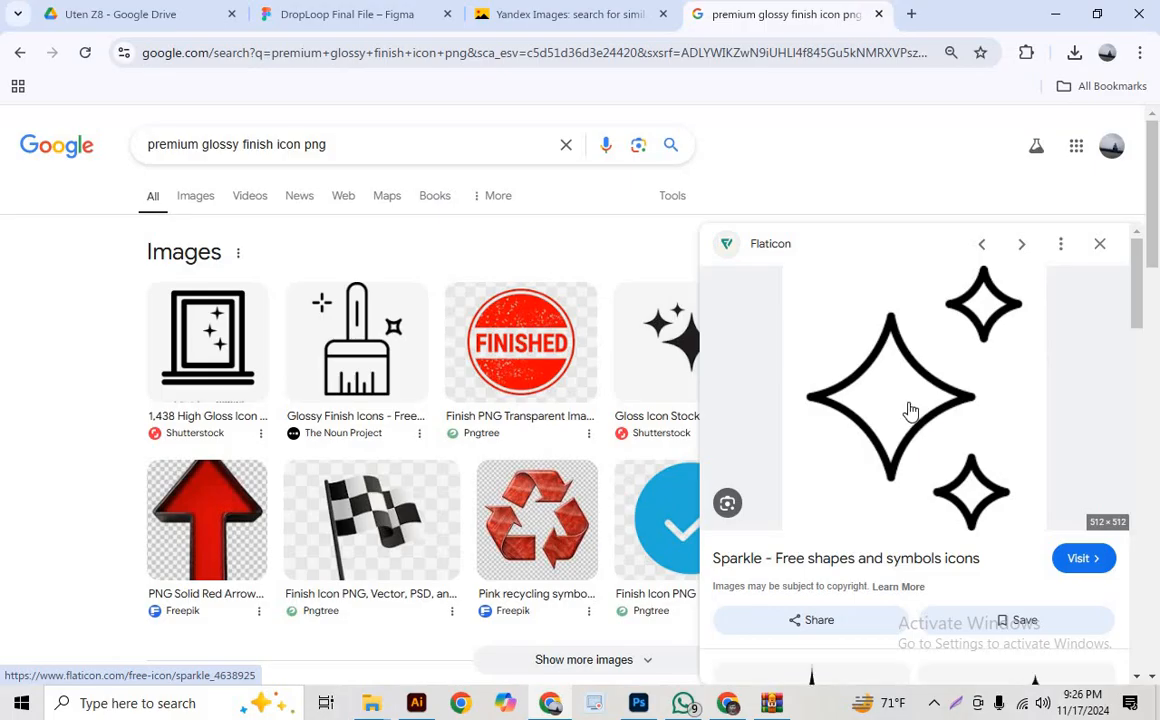
click(909, 410)
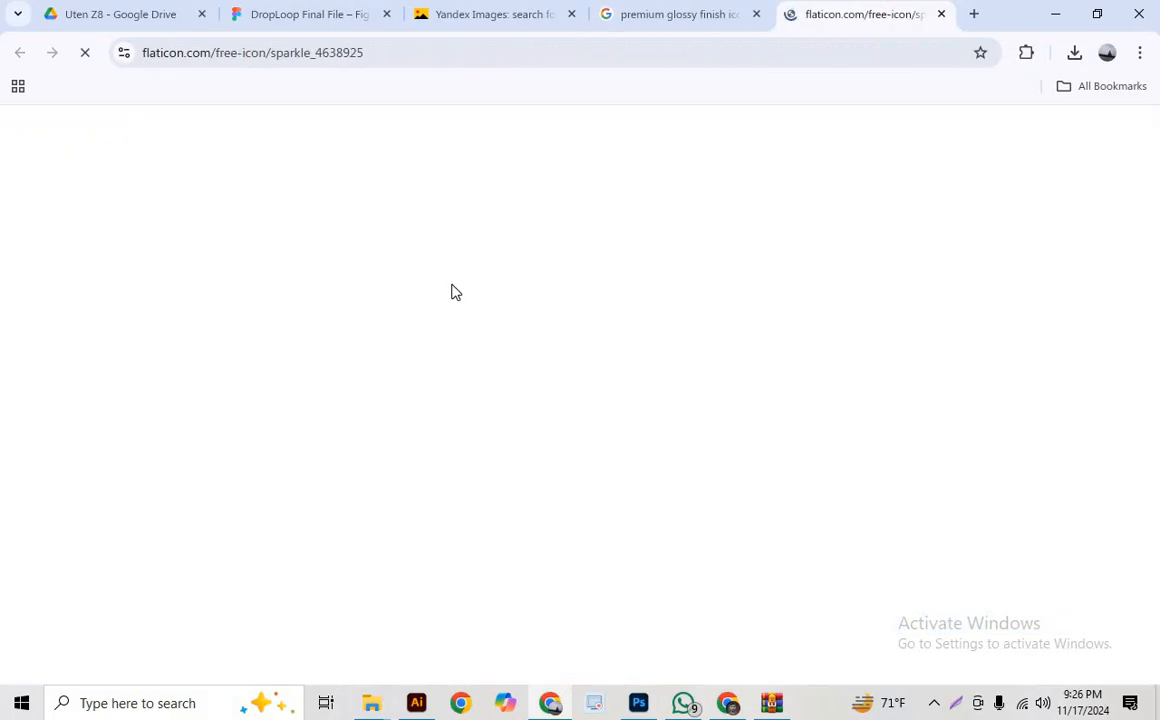
- Switch to Photoshop and apply the Camera Raw Filter to the socket layer with Exposure +0.35, Contrast +10, Highlights +7 and Shadows -17
click(640, 703)
scroll(590, 568, down, 2)
scroll(520, 500, up, 2)
scroll(455, 433, down, 1)
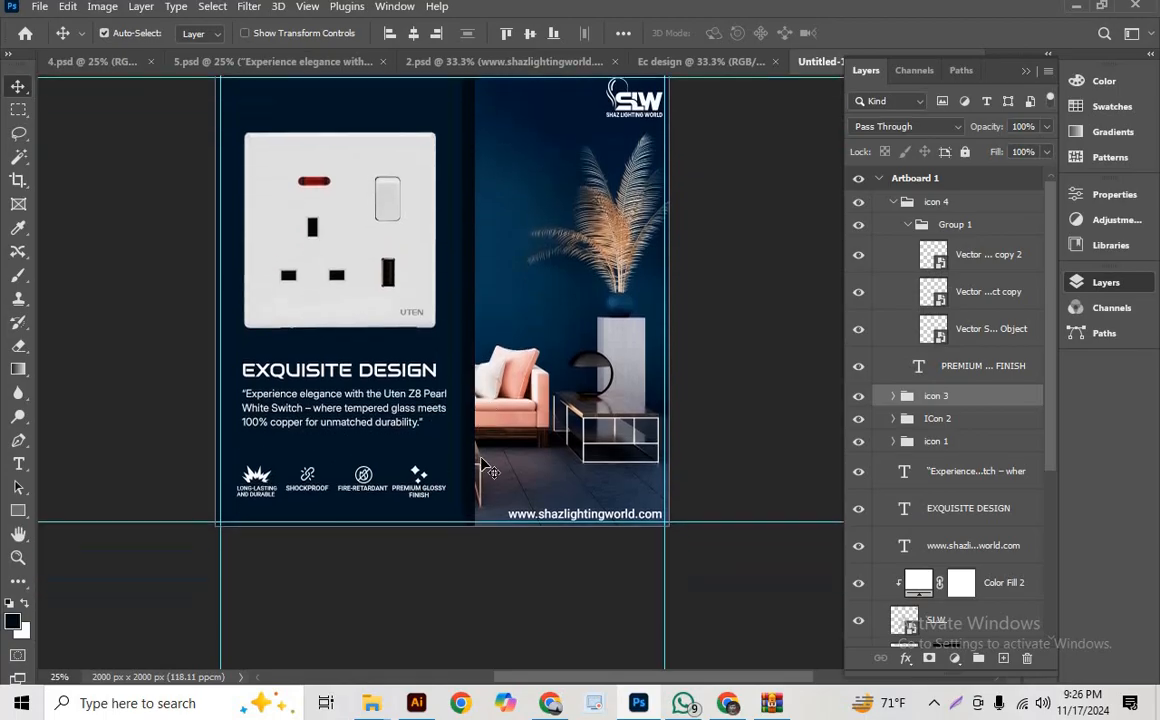
scroll(455, 433, up, 1)
click(340, 277)
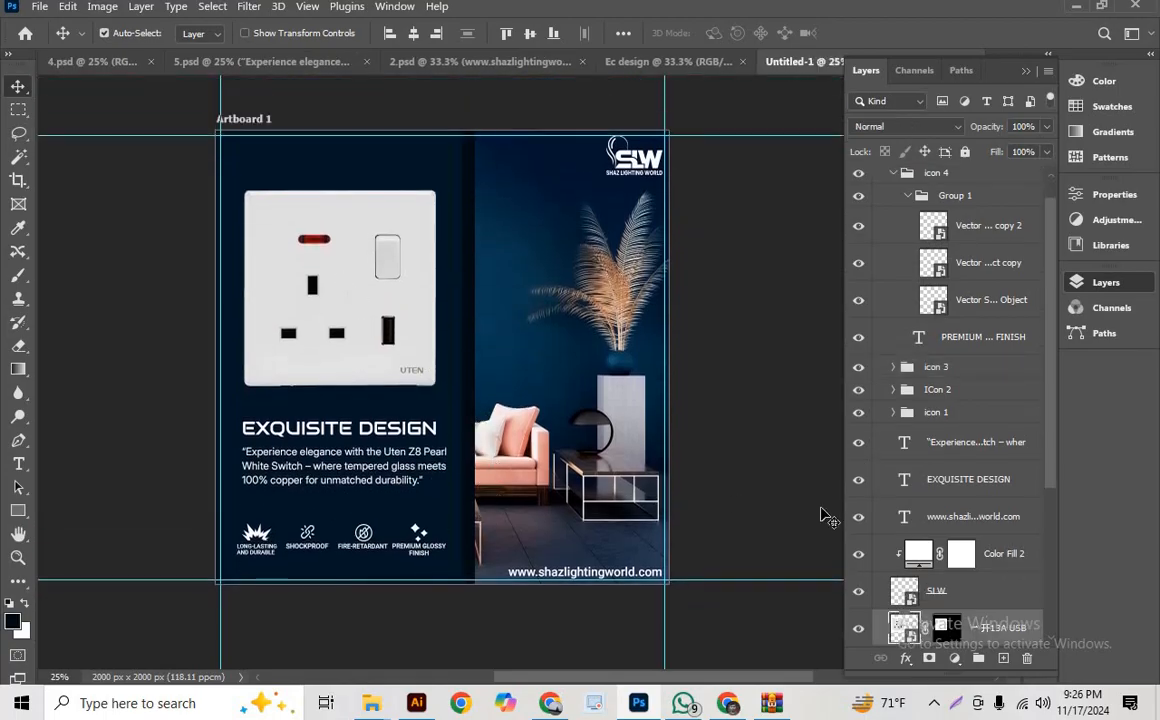
scroll(950, 541, down, 3)
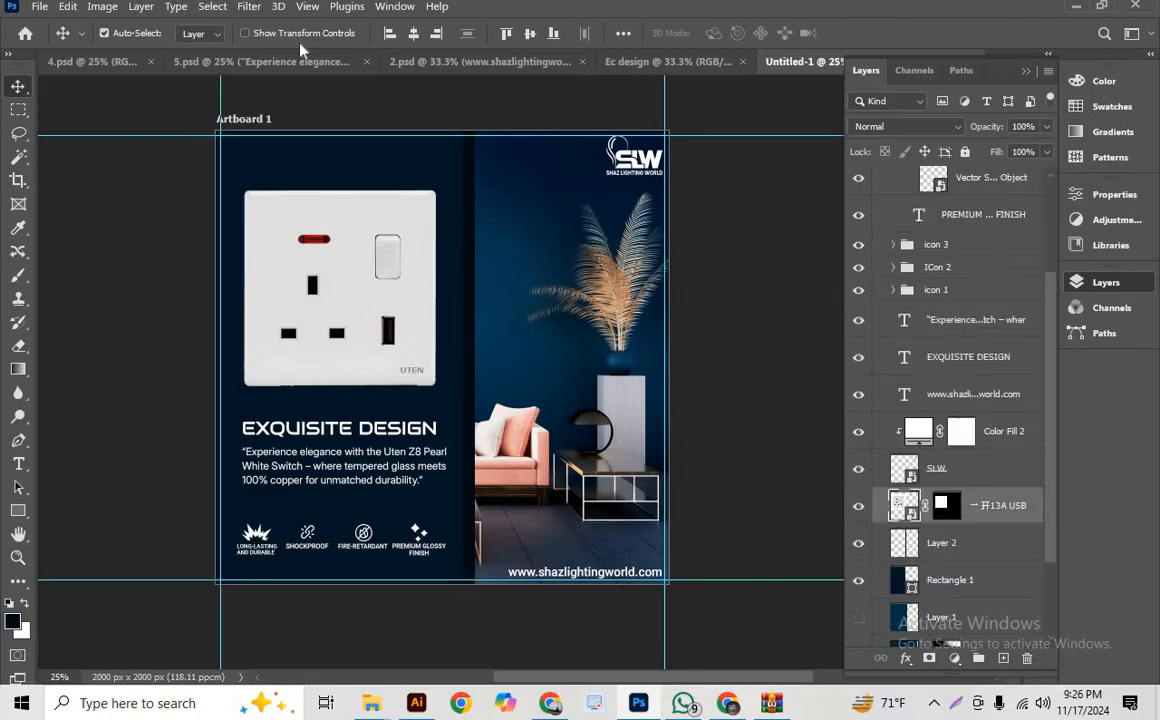
click(246, 8)
click(296, 141)
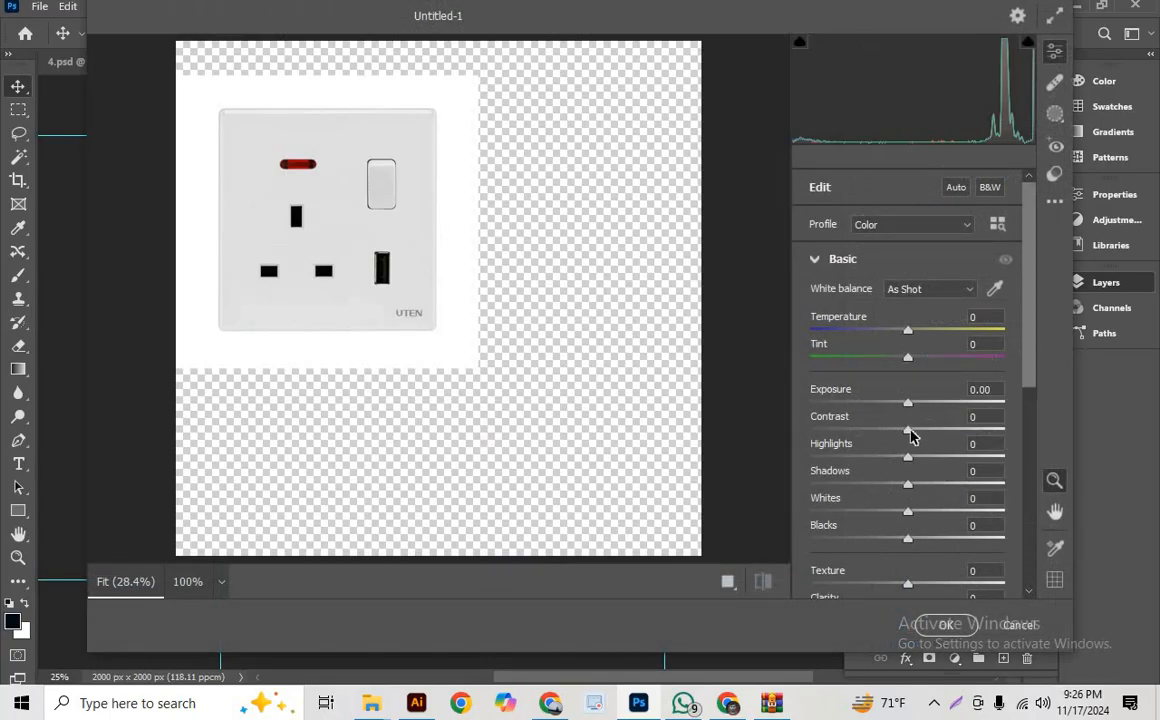
drag(910, 431, 914, 403)
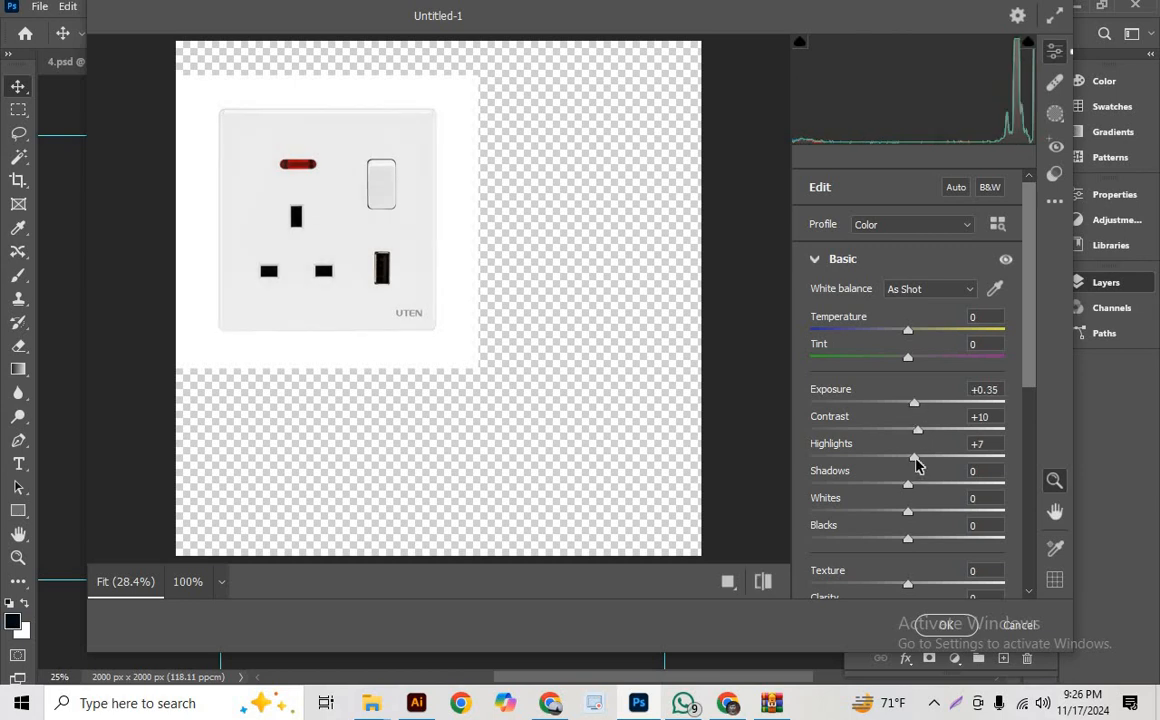
drag(912, 488, 896, 484)
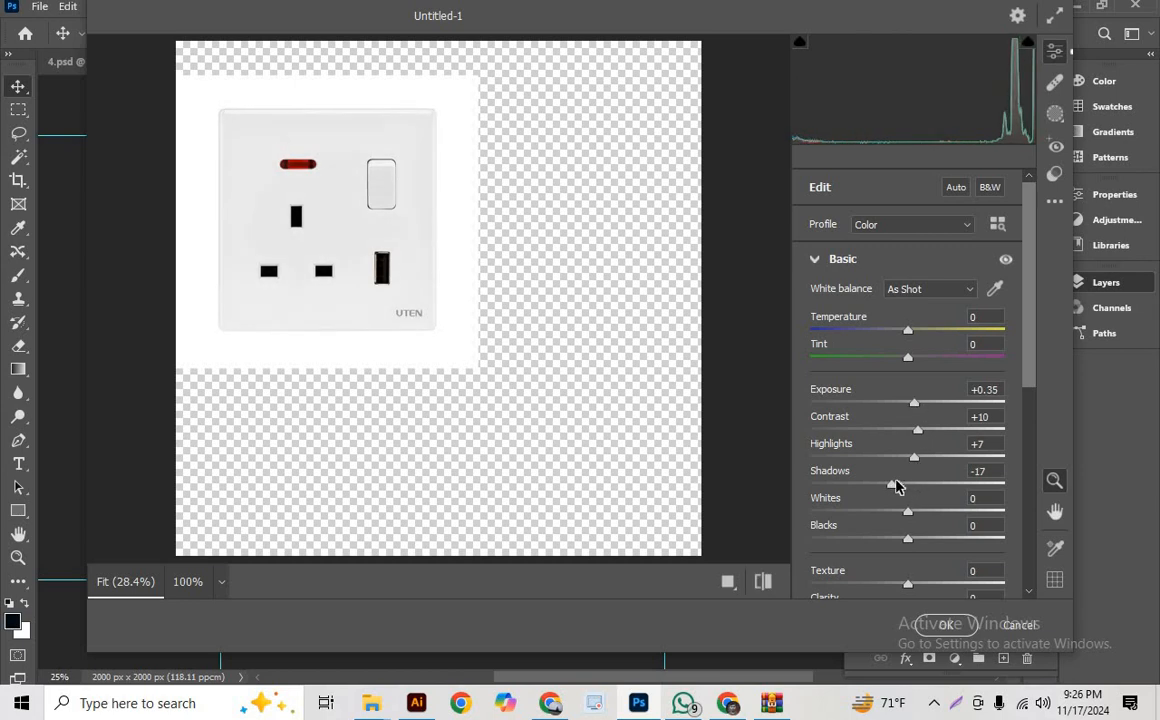
- Set the socket's Noise Reduction to 36 and Color Noise Reduction to 29, and apply the Camera Raw filter
scroll(912, 528, down, 1)
scroll(912, 528, down, 1)
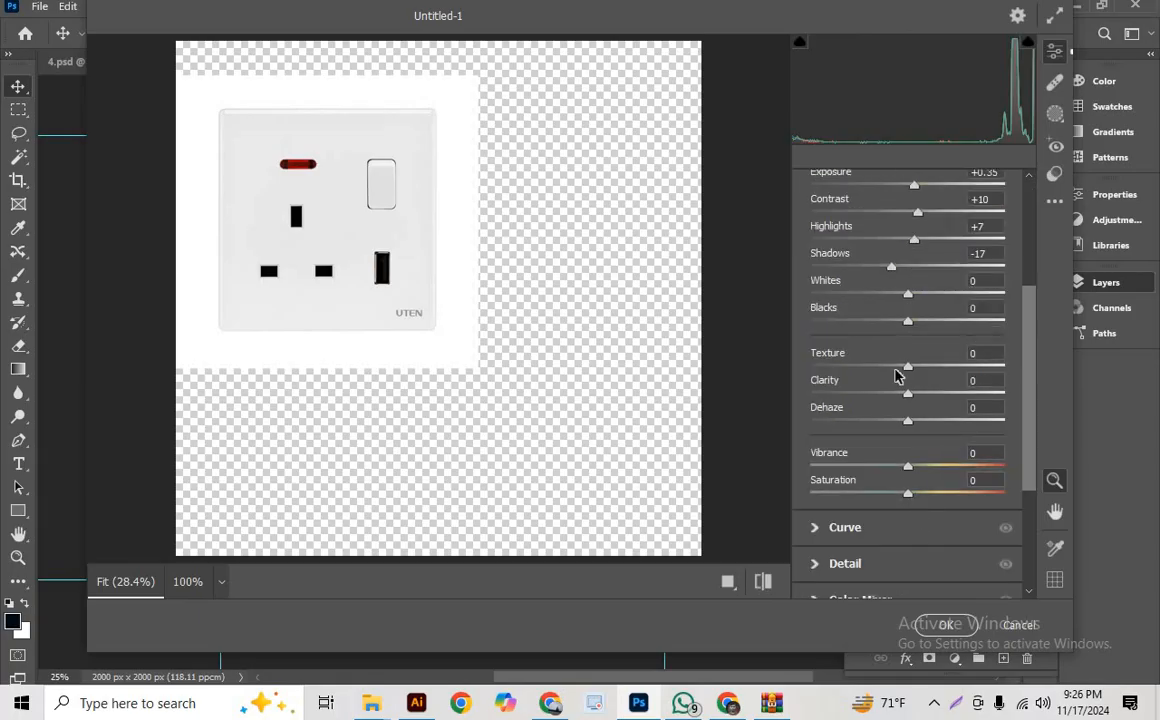
click(845, 564)
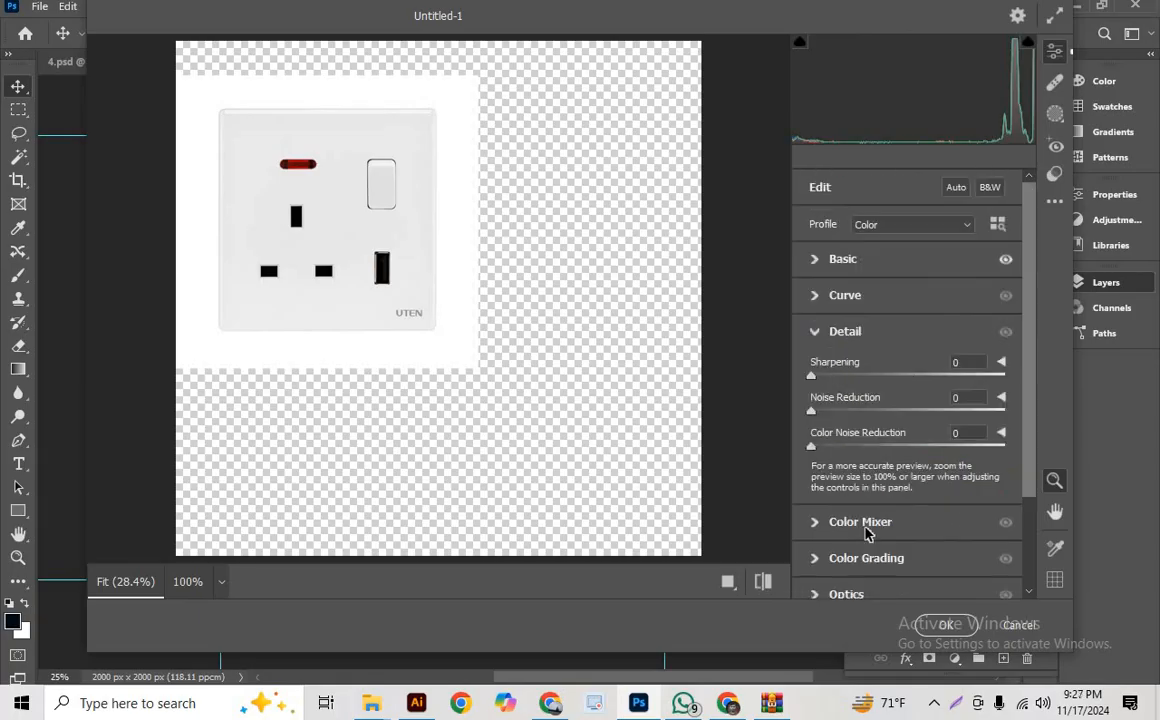
click(881, 418)
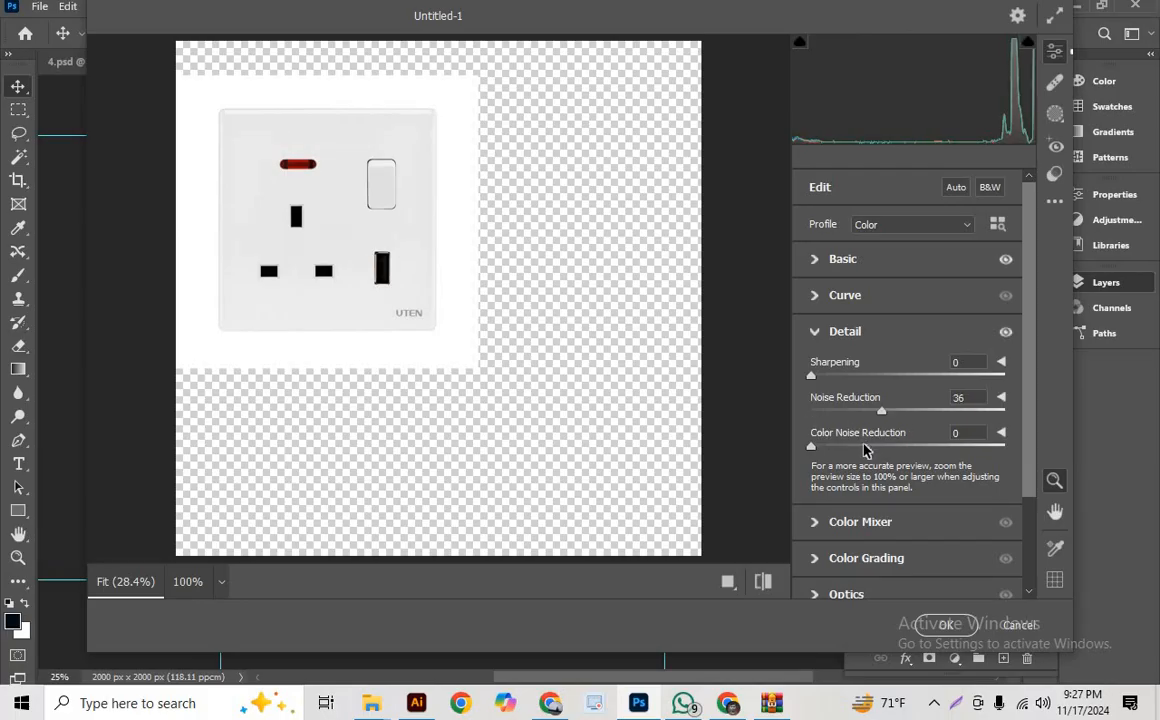
scroll(884, 468, down, 1)
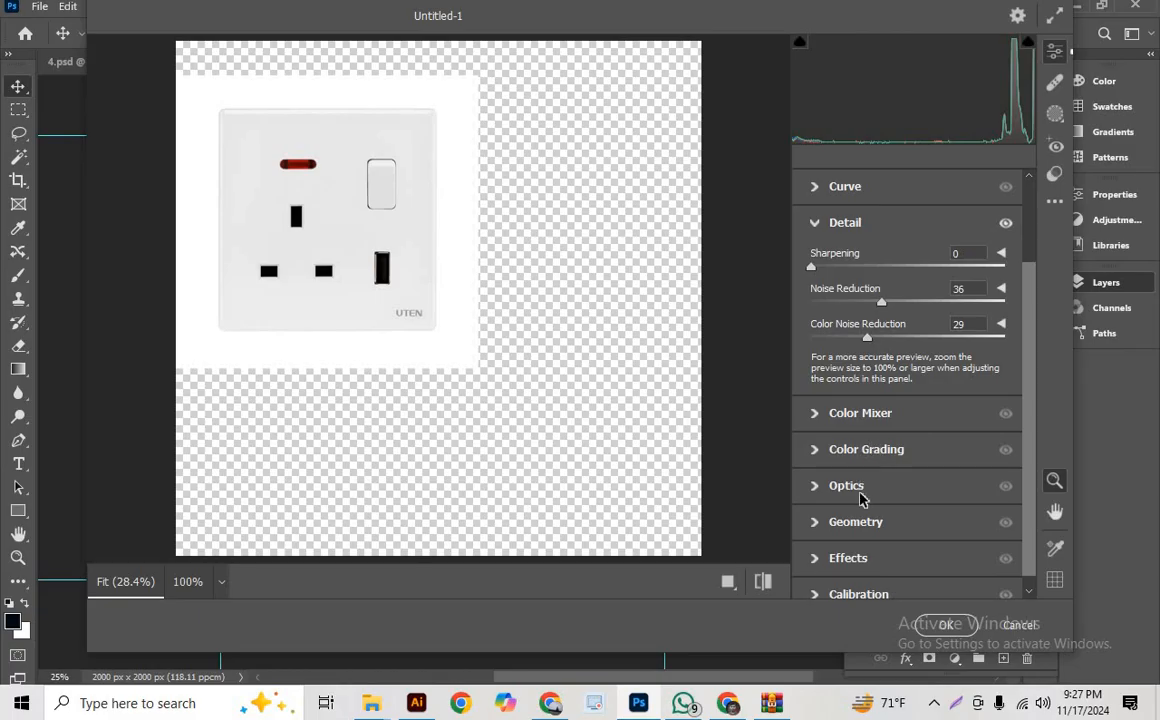
click(866, 449)
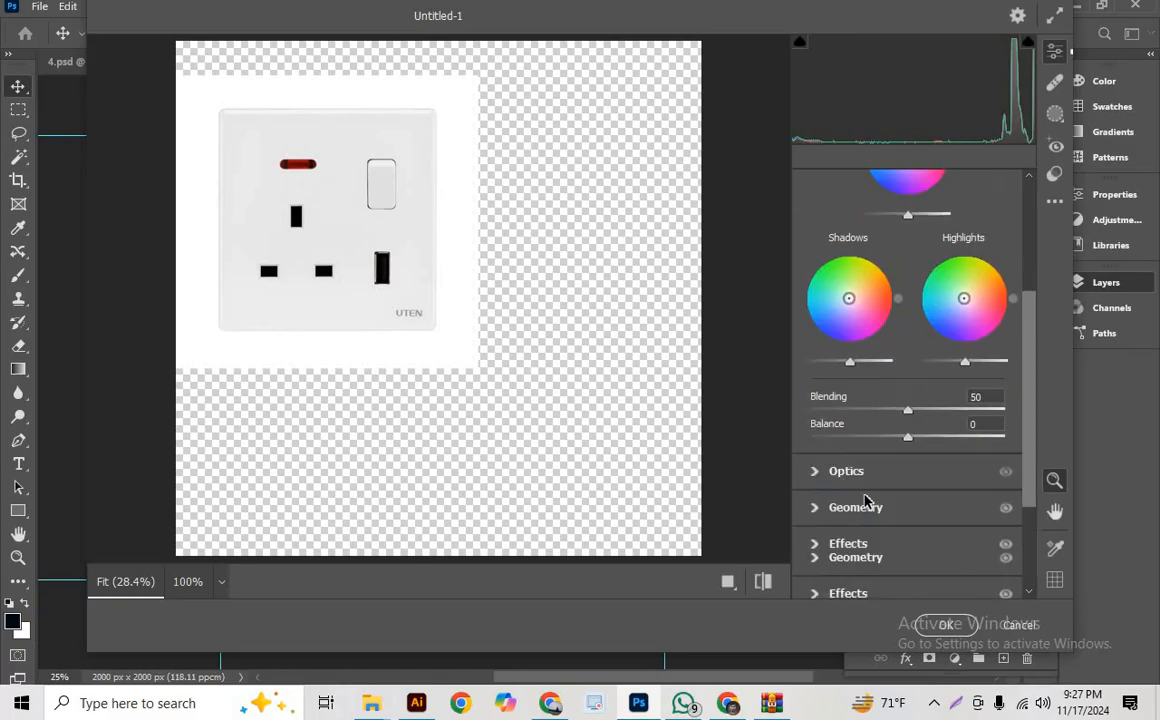
click(946, 625)
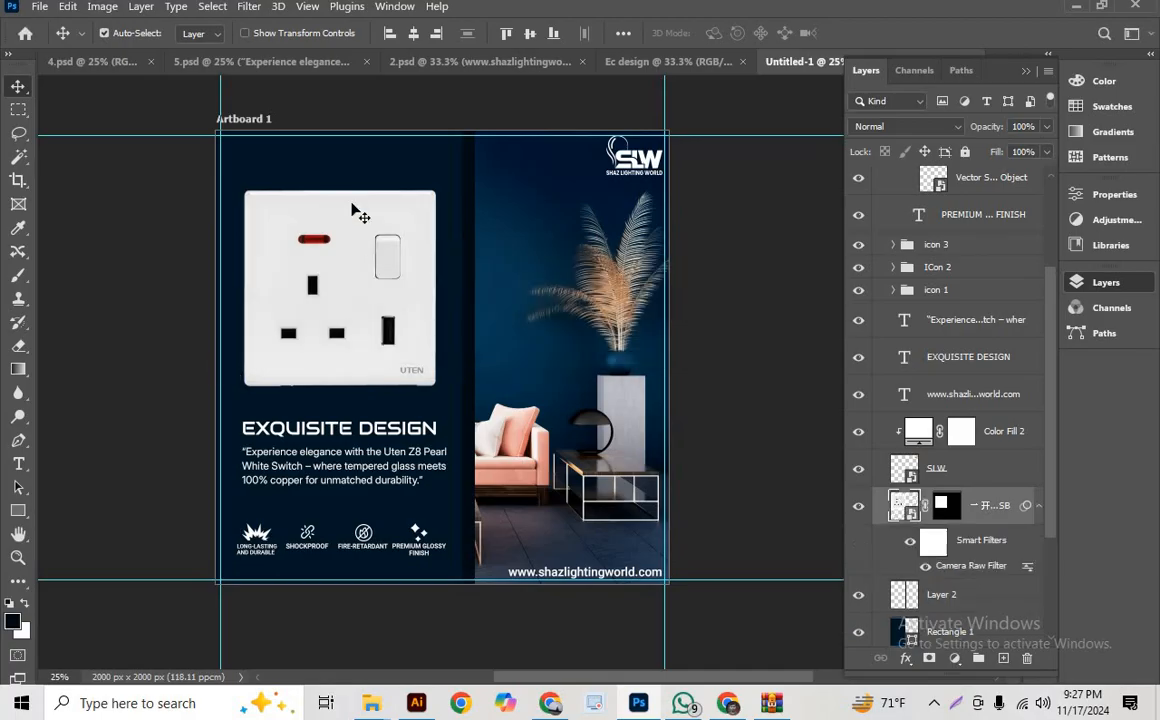
- Add a Drop Shadow layer style to the 13A USB socket layer
scroll(415, 378, up, 1)
scroll(425, 378, down, 1)
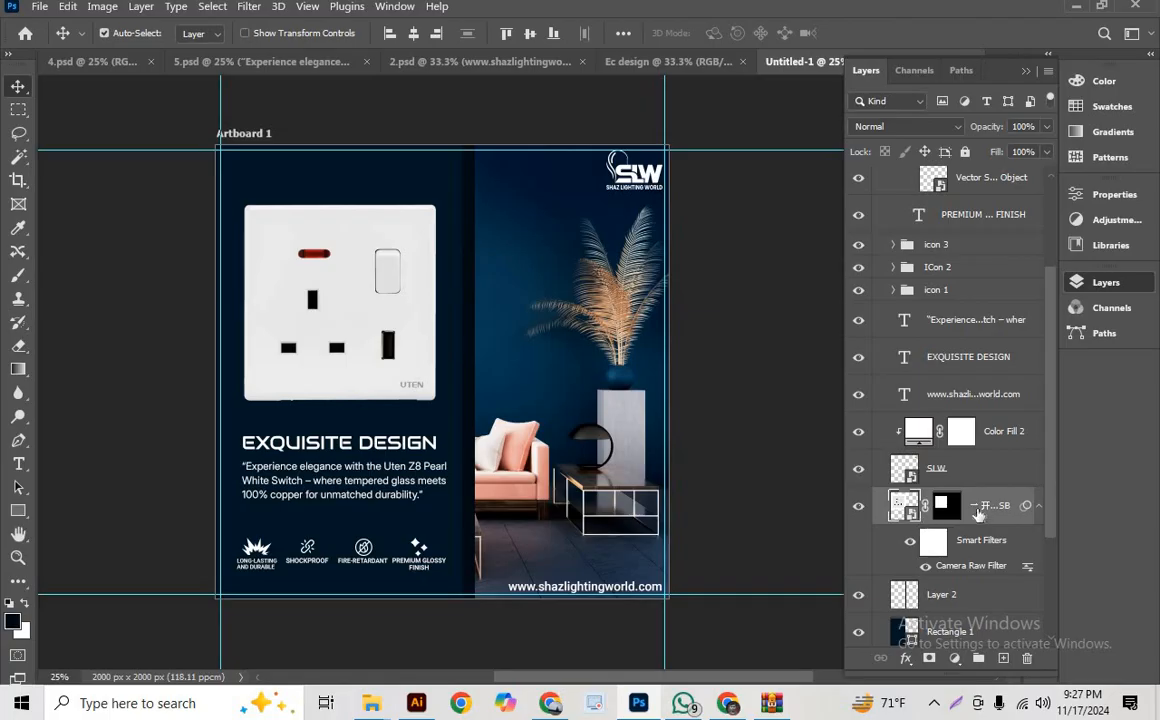
click(906, 660)
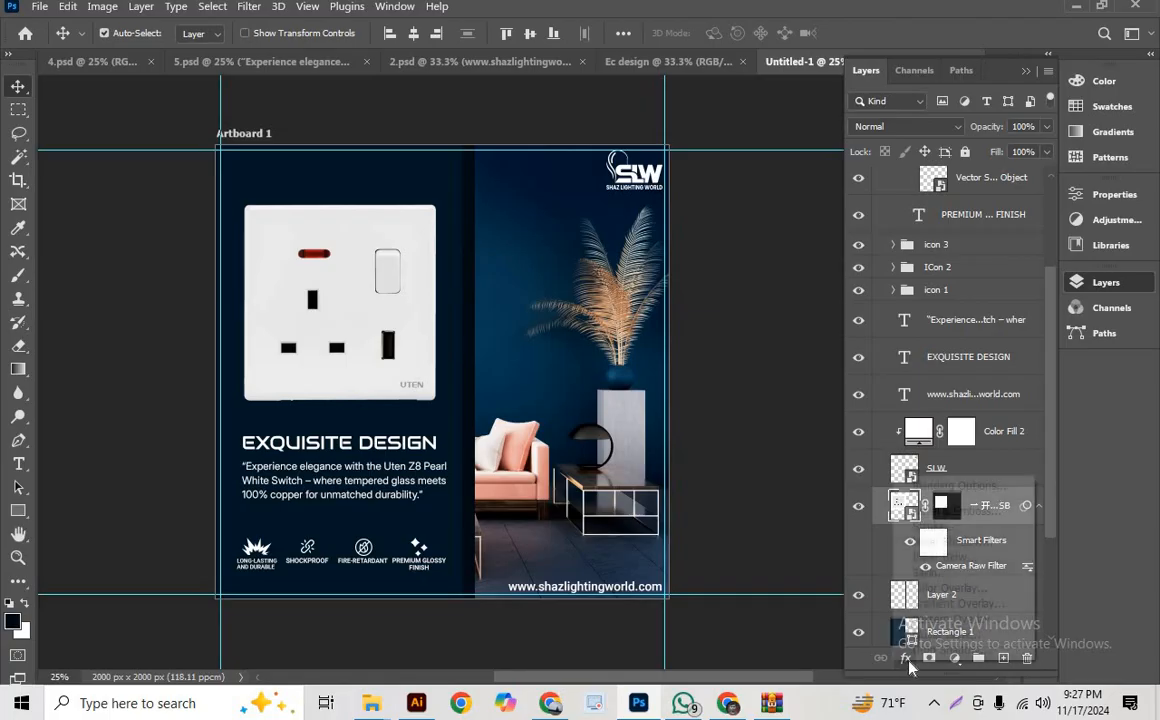
click(925, 650)
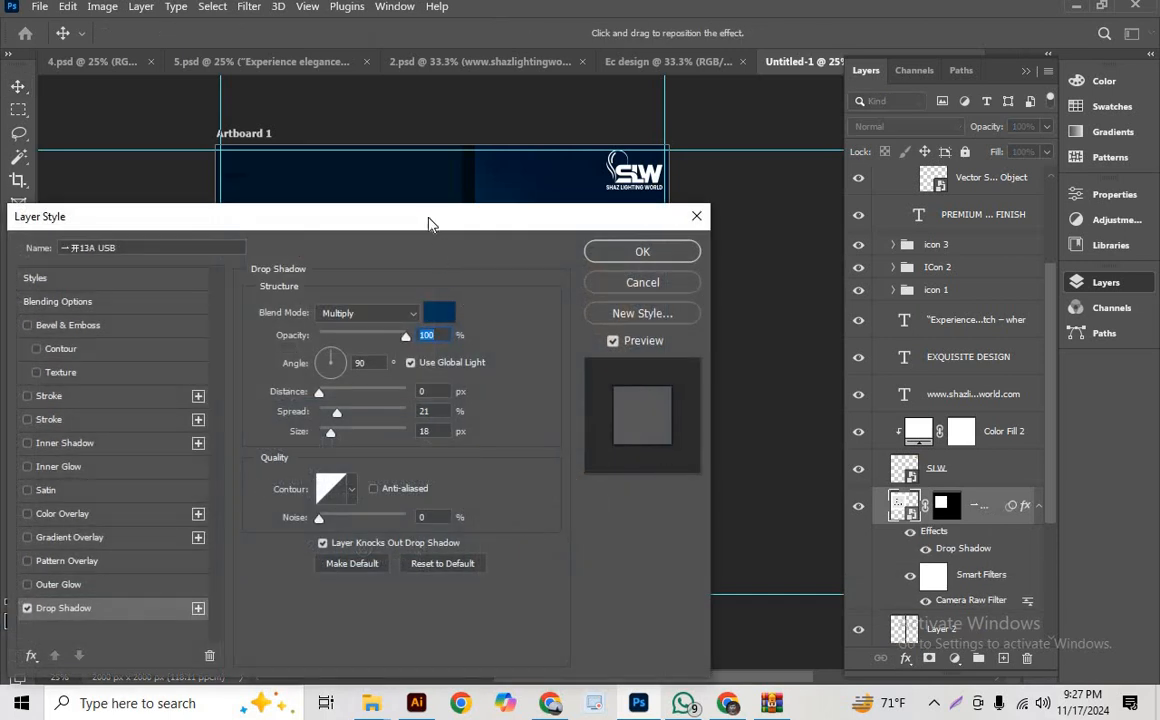
drag(428, 222, 973, 185)
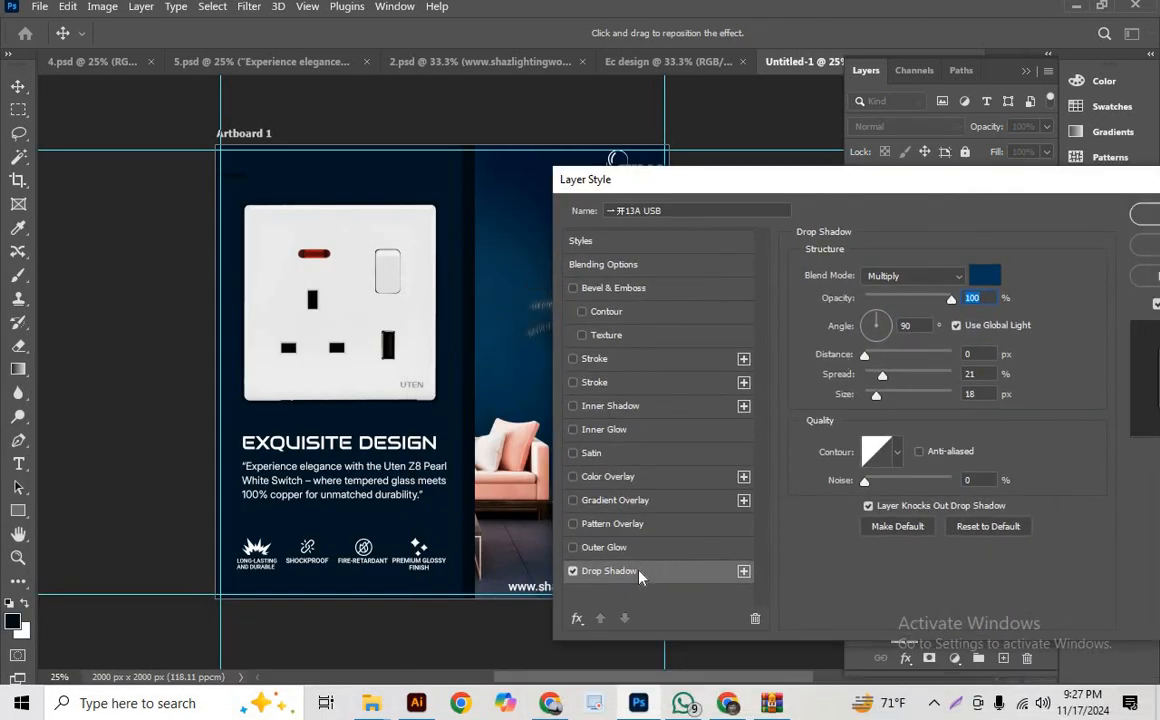
- Set the socket's drop shadow colour to black and apply the layer style
click(983, 284)
drag(810, 344, 578, 198)
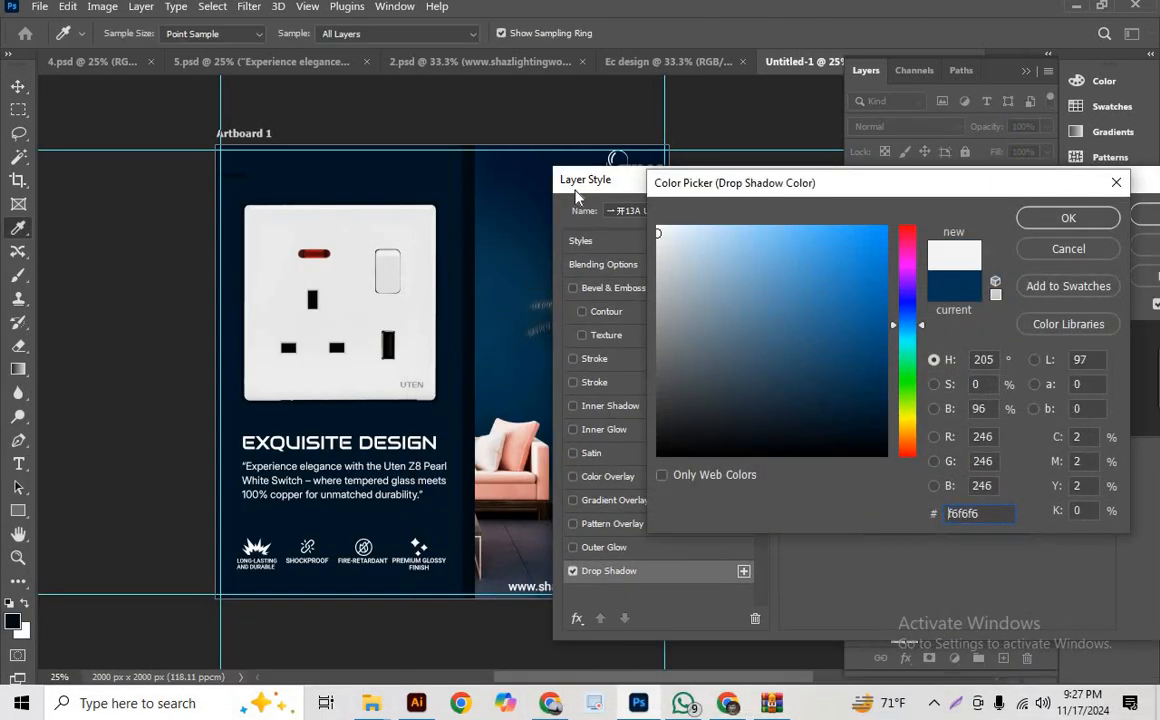
mouse_move(757, 287)
mouse_down()
mouse_move(583, 438)
mouse_move(655, 468)
mouse_up()
click(1060, 219)
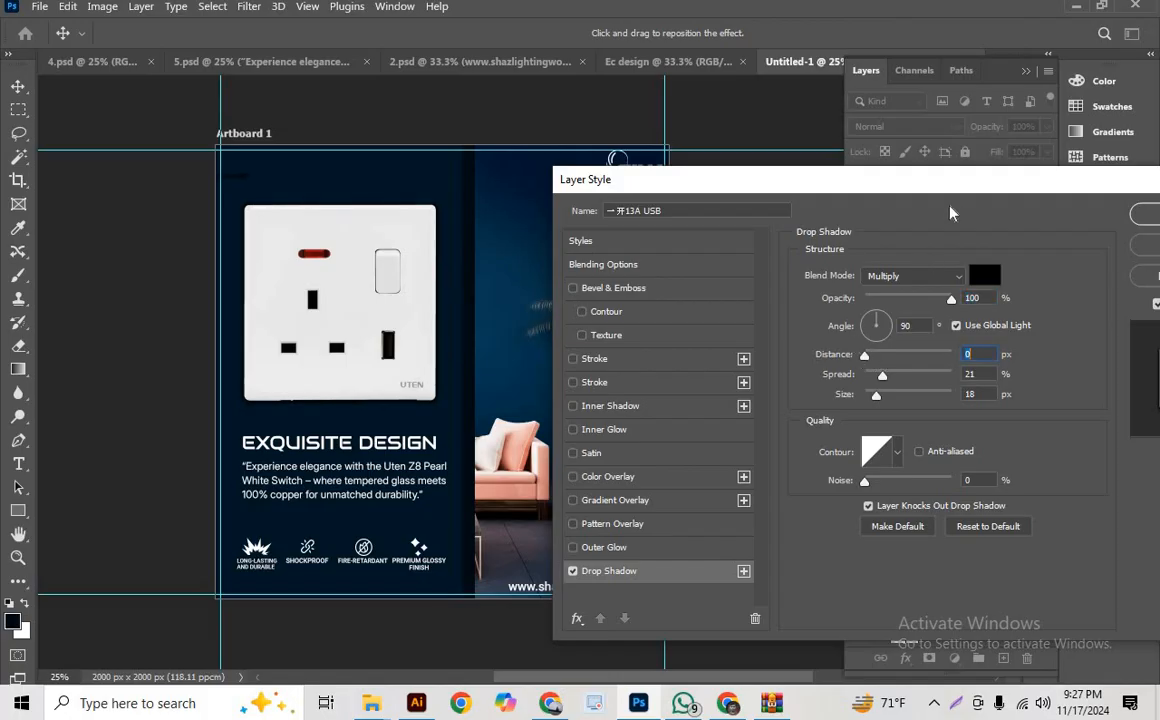
drag(945, 195, 722, 225)
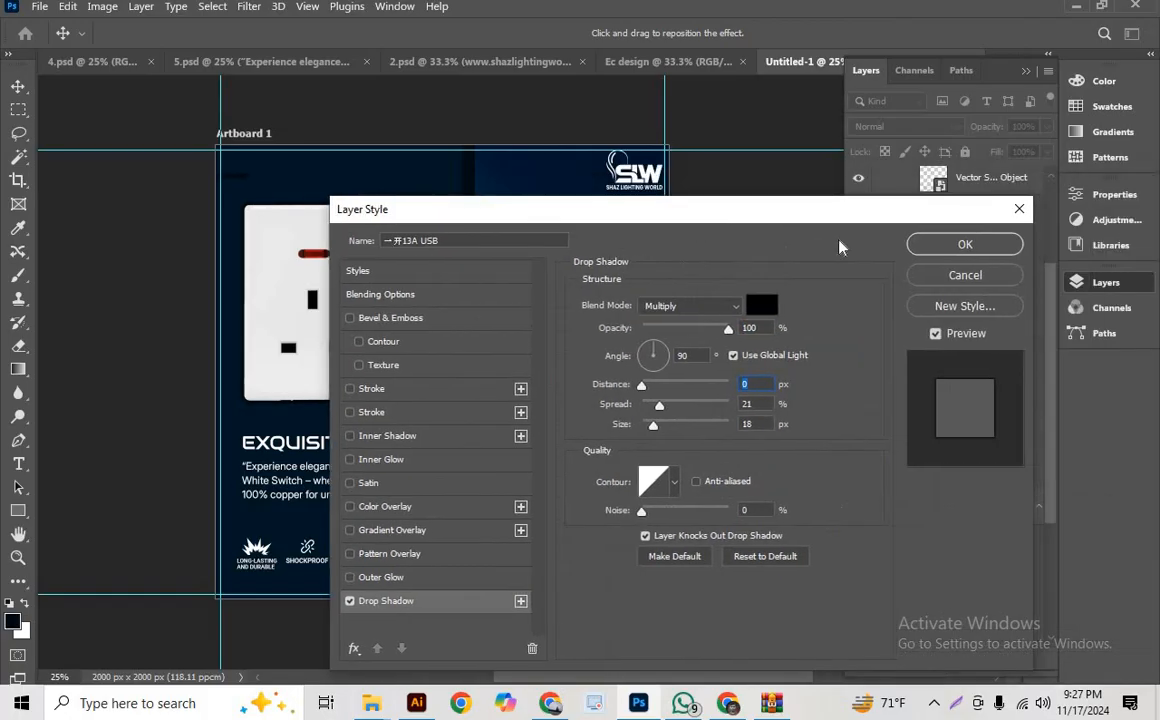
click(960, 246)
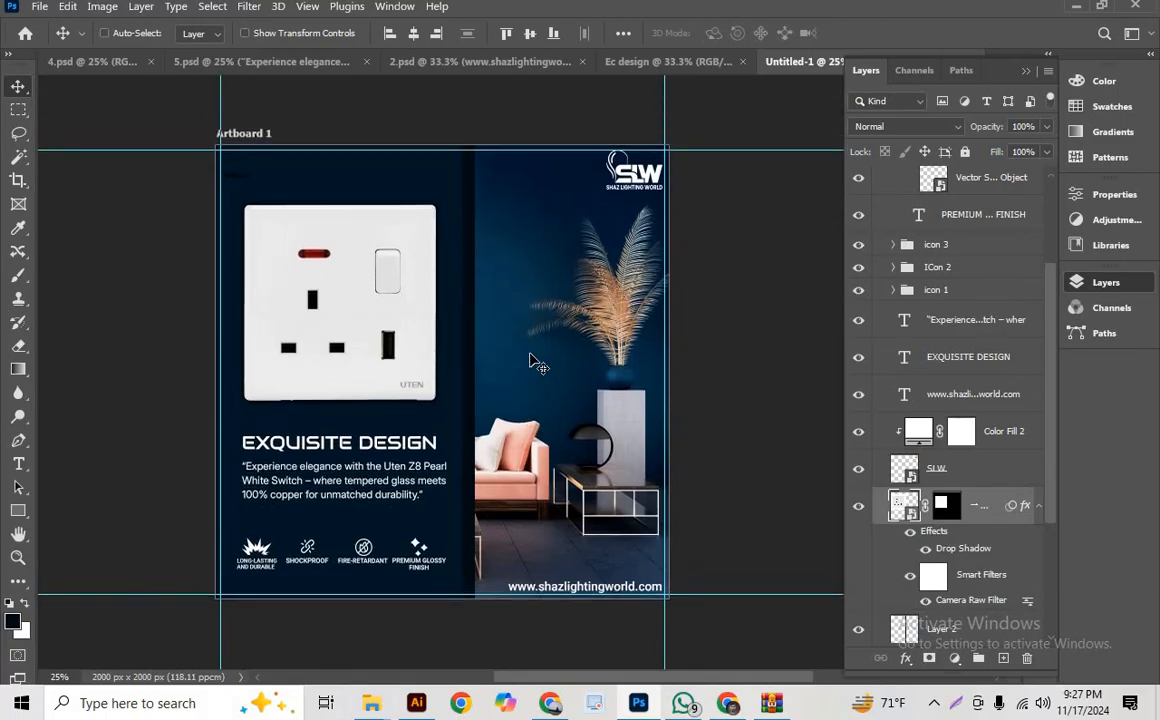
key(ctrl+plus)
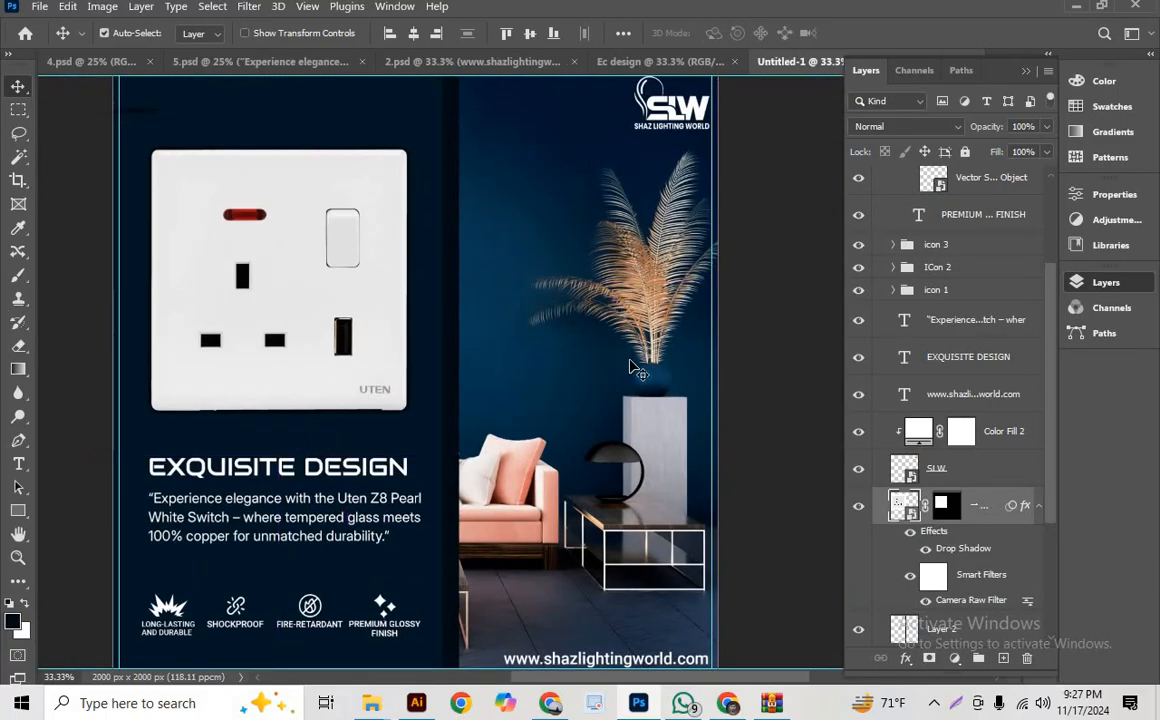
drag(673, 457, 673, 355)
drag(605, 257, 652, 360)
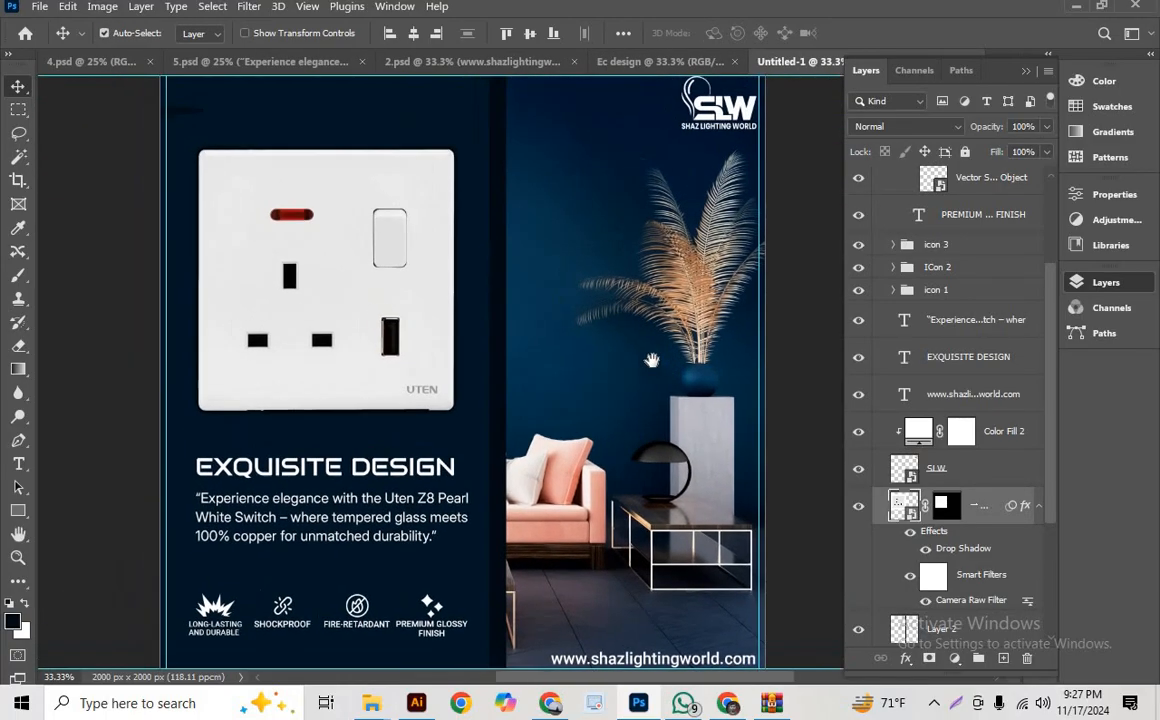
key(ctrl+minus)
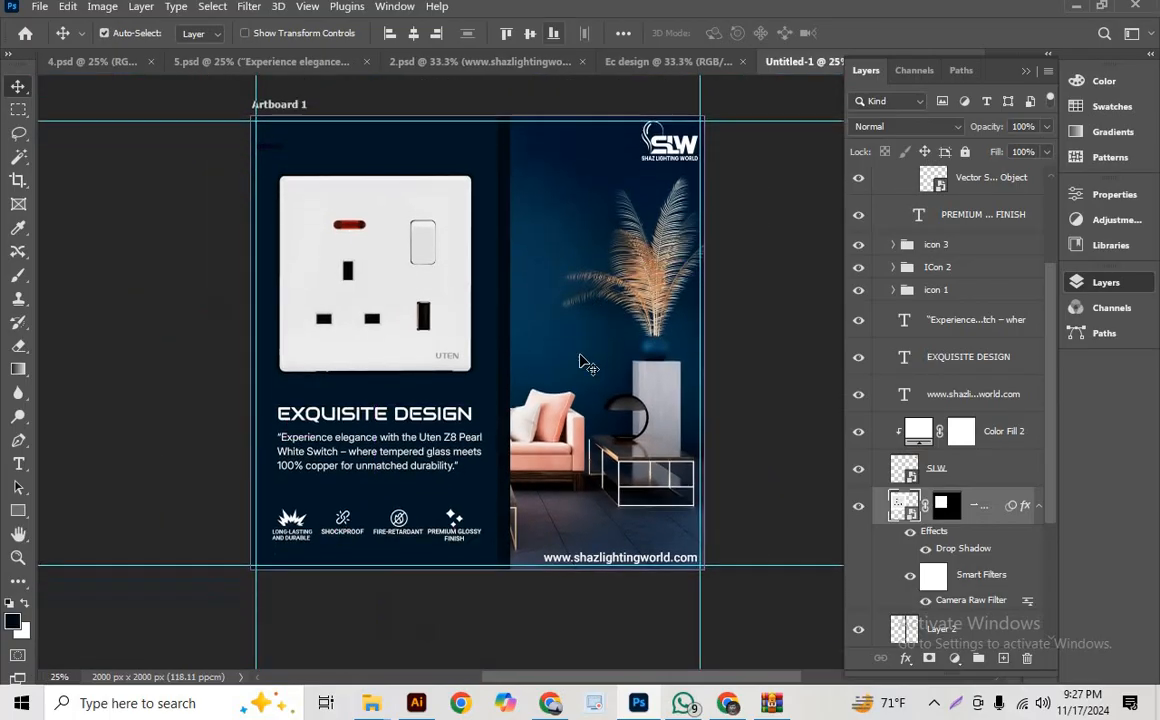
scroll(580, 363, down, 4)
scroll(580, 363, up, 3)
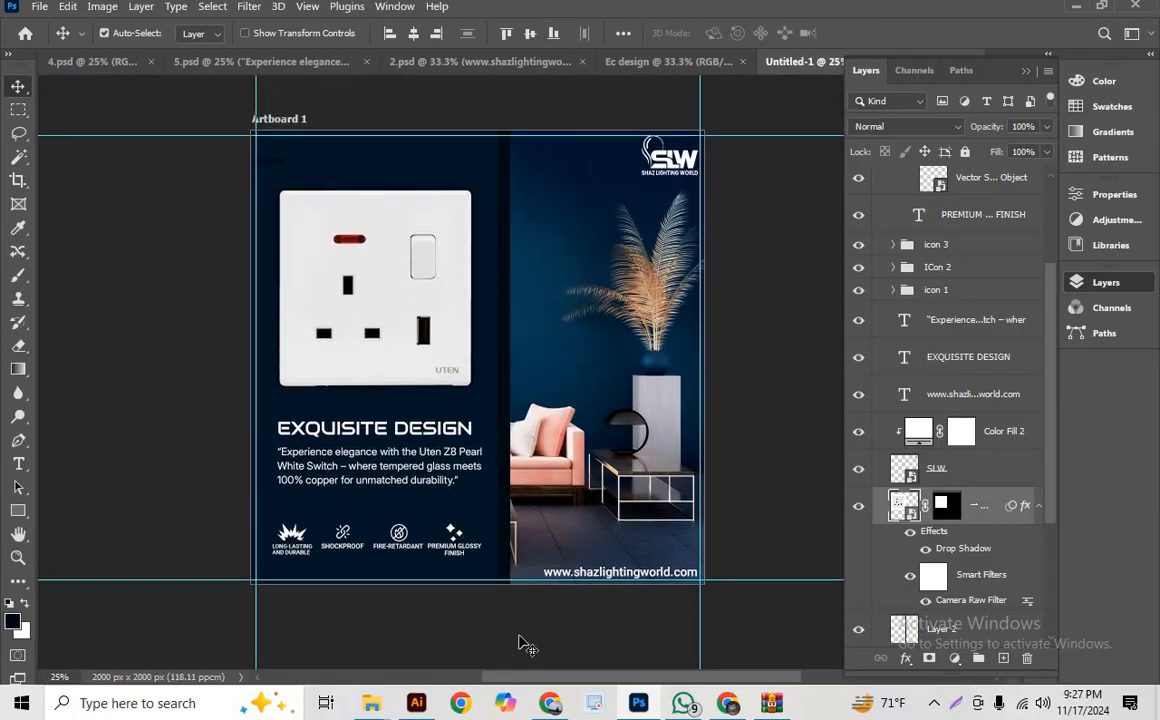
- Switch to Chrome and save the outlined Sparkle icon image from the Google results as 4638925.png
click(550, 702)
click(680, 15)
right_click(890, 337)
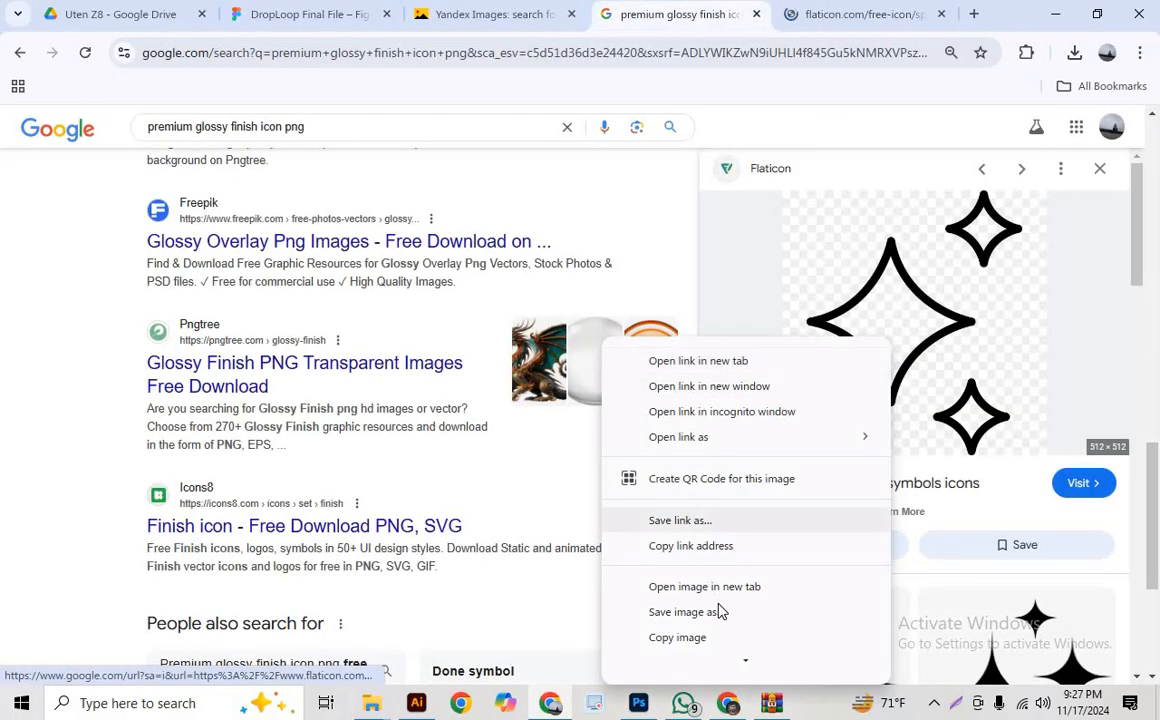
click(713, 612)
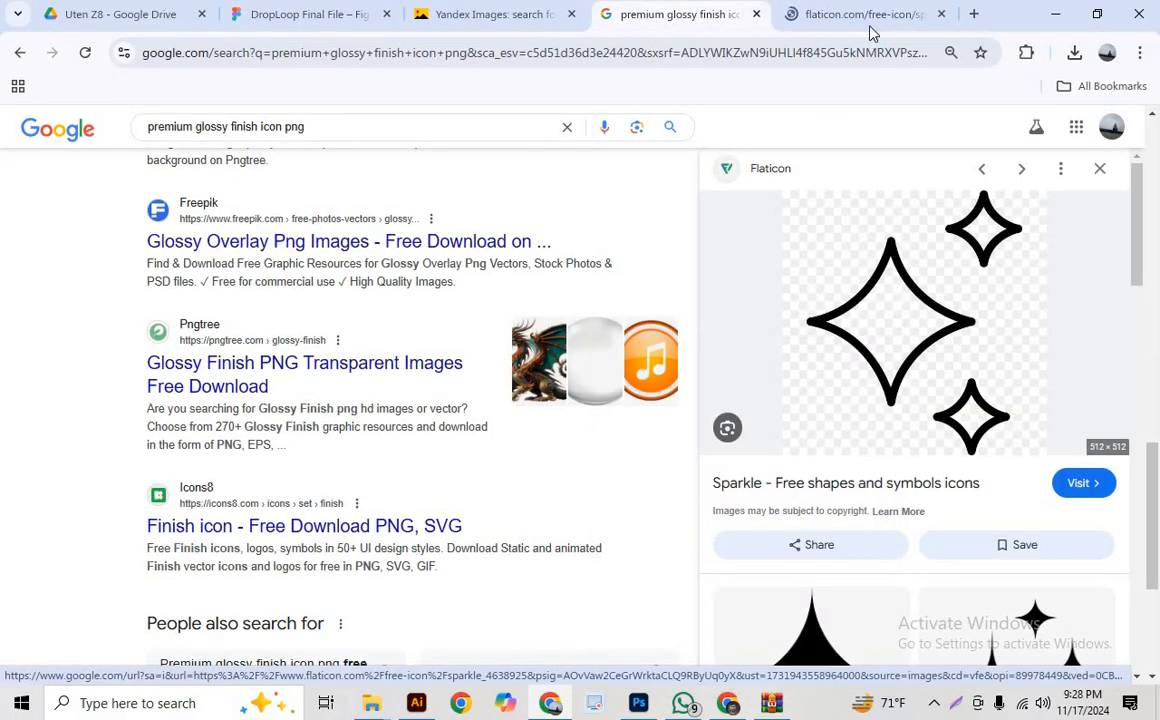
- Open the downloaded 4638925.png to check it, and close both Chrome and the image viewer to return to Photoshop
click(864, 303)
click(884, 12)
click(879, 92)
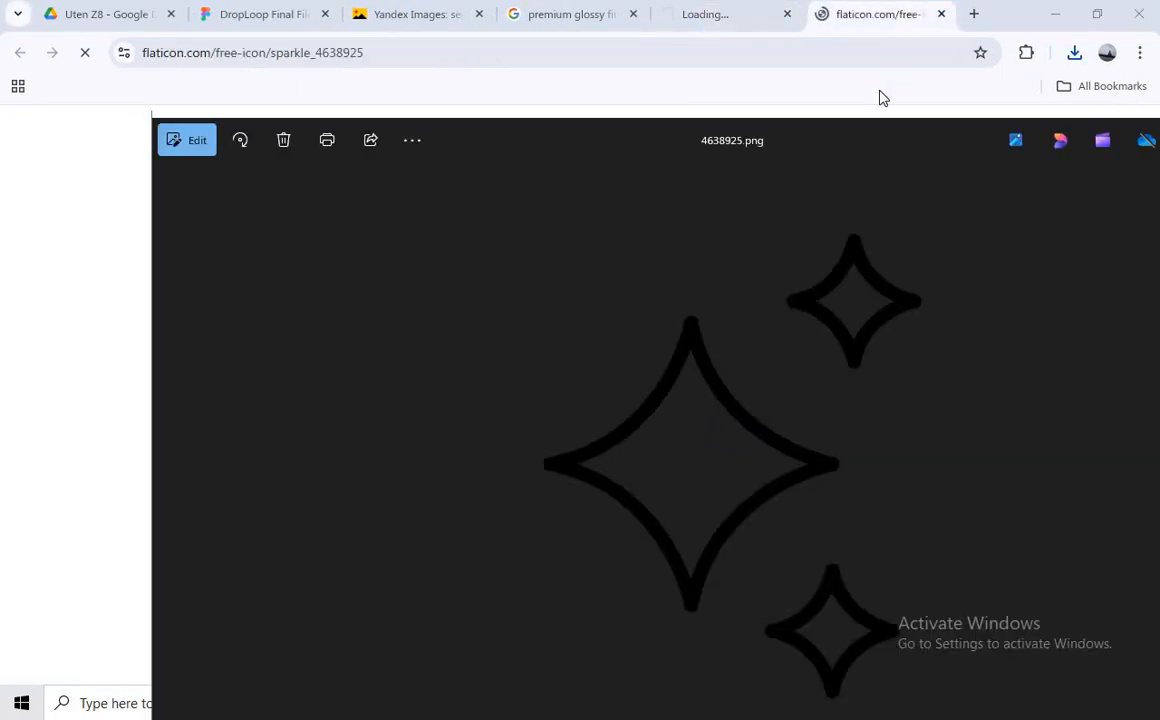
click(1139, 14)
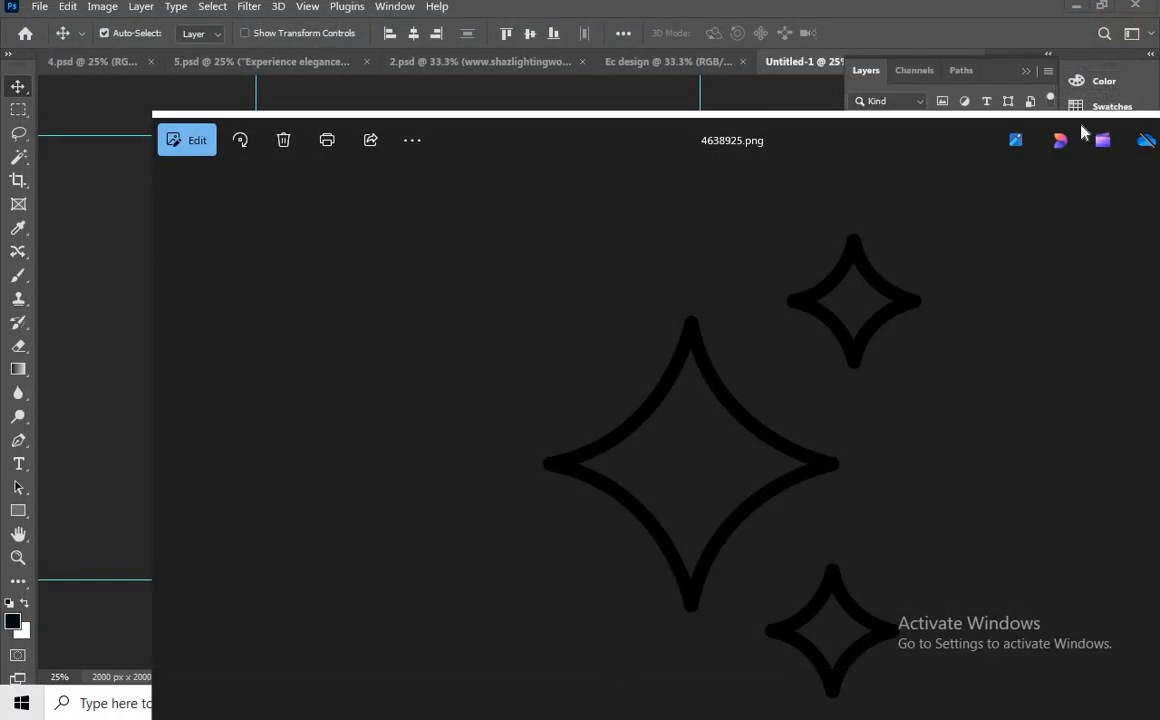
drag(850, 163, 769, 212)
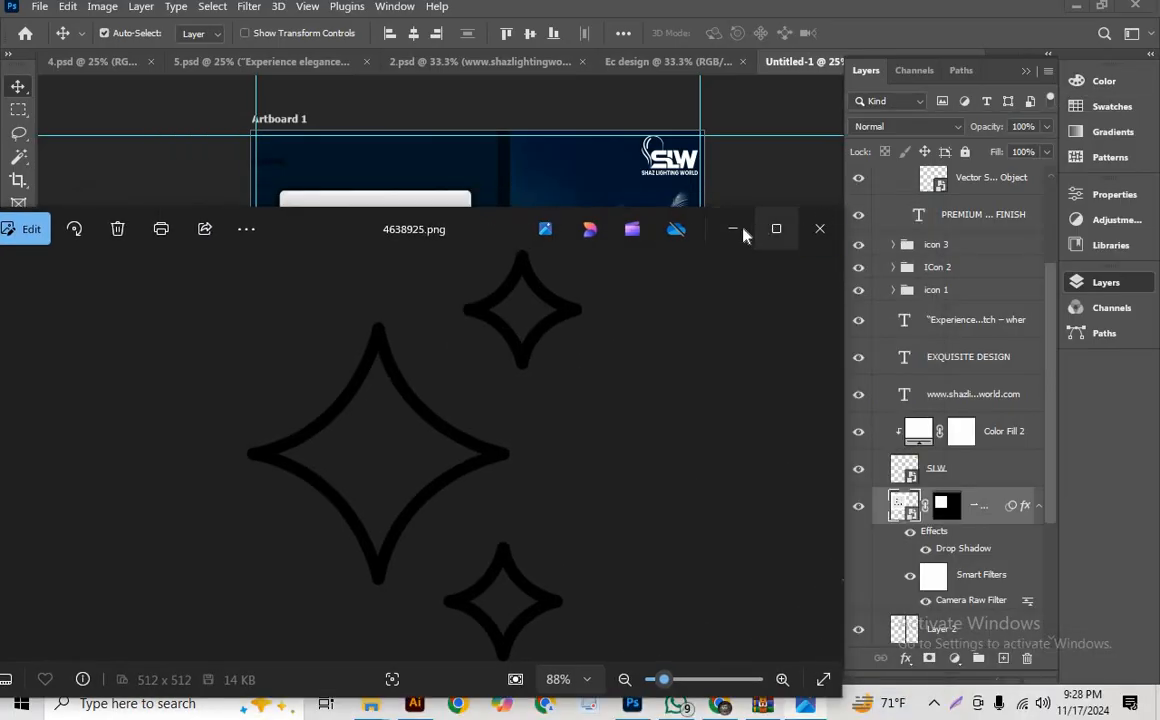
click(818, 229)
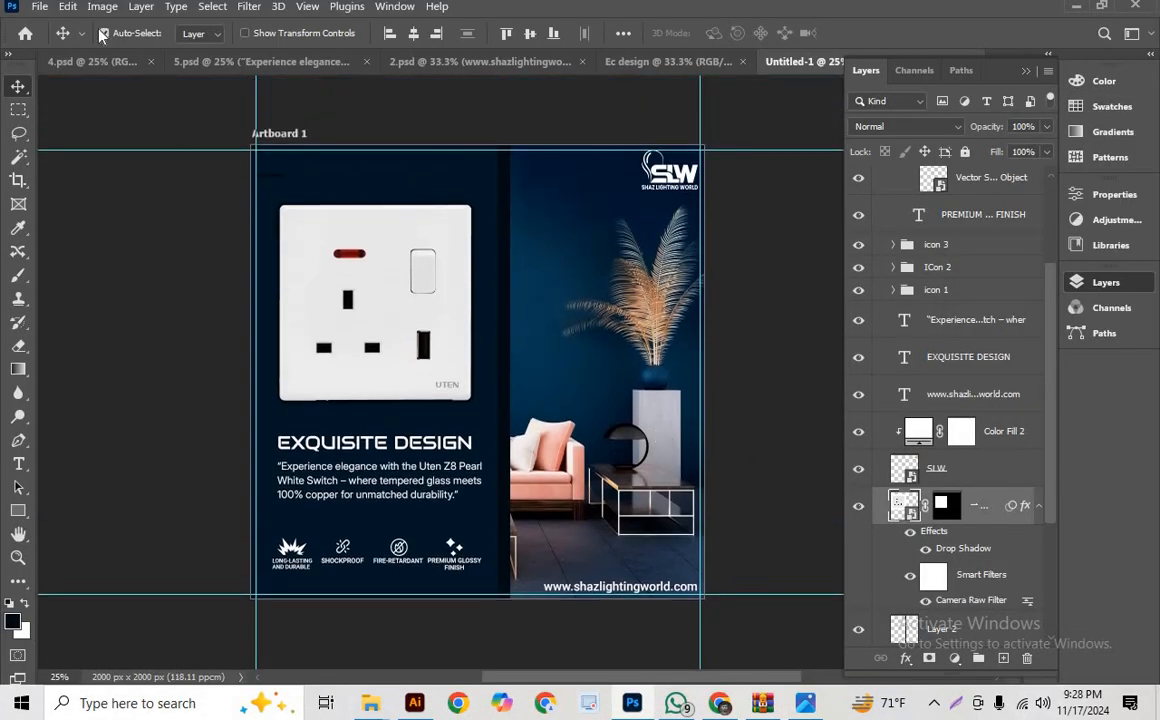
- Place 4638925.png from Downloads as an embedded object, scaled down to a small icon over the middle of the socket
click(44, 8)
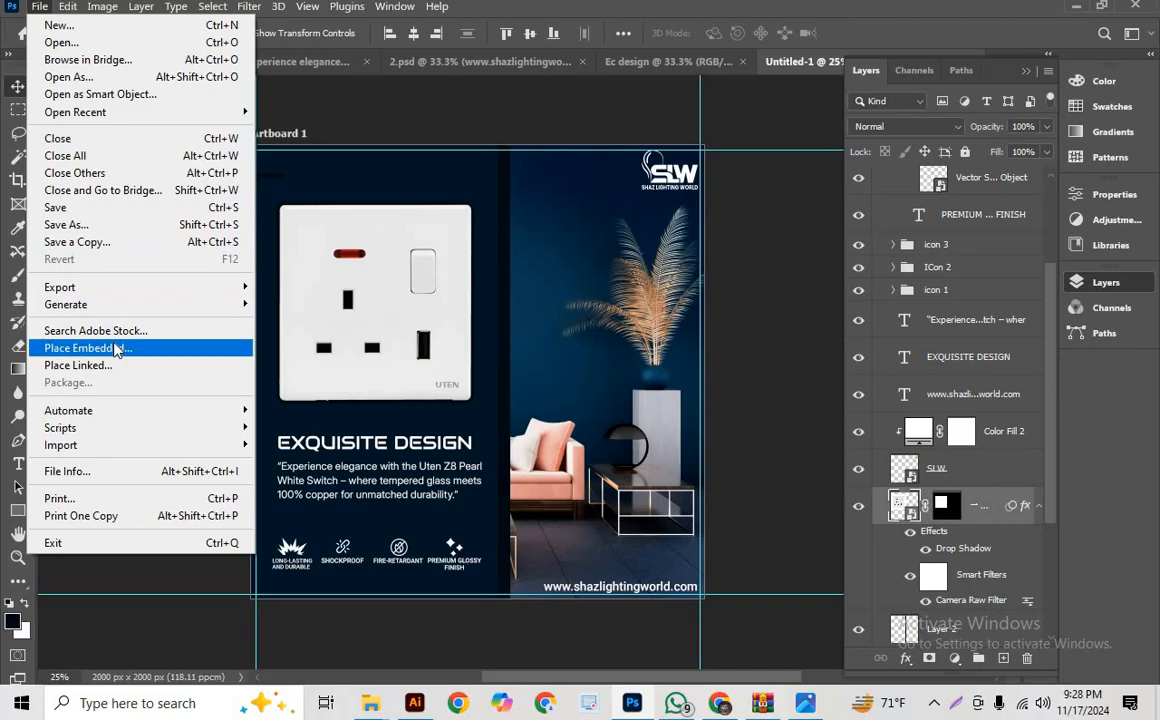
click(150, 347)
click(82, 254)
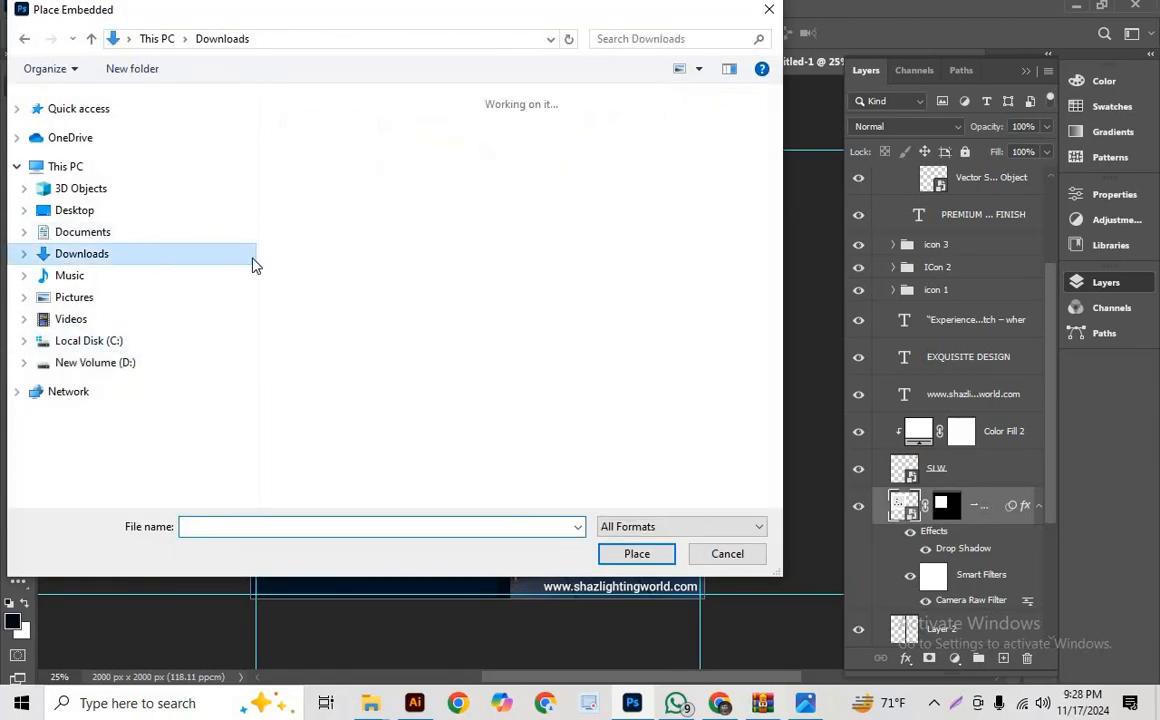
double_click(349, 177)
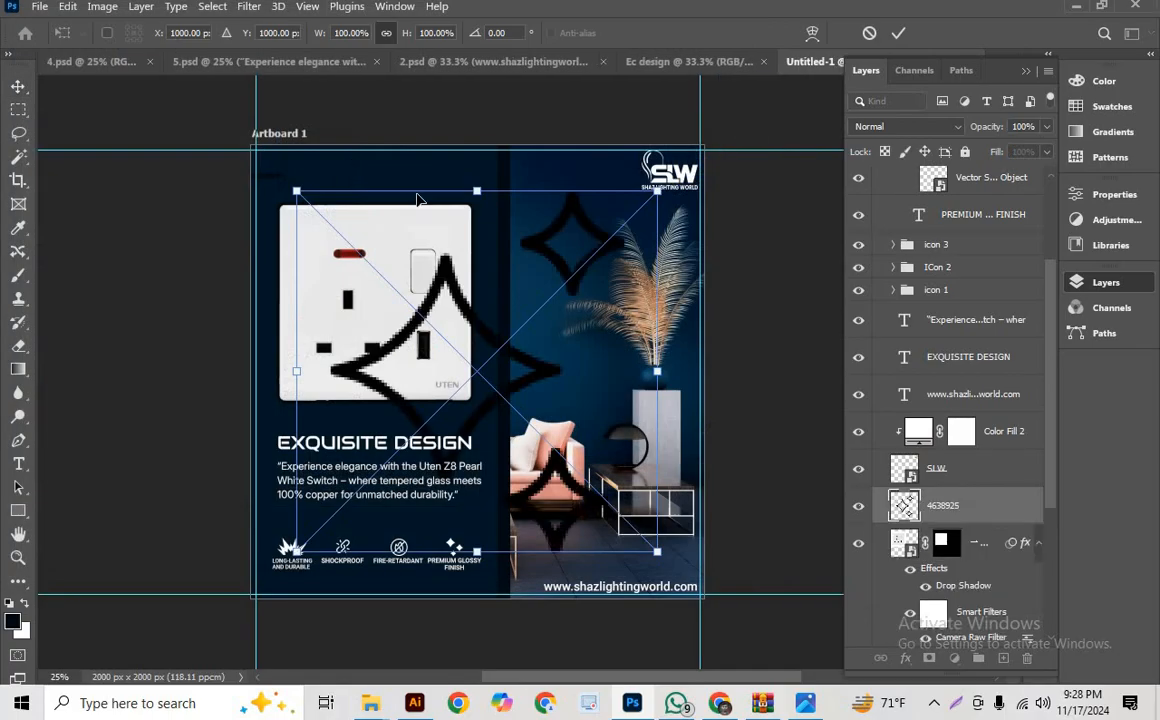
drag(475, 193, 338, 286)
click(900, 33)
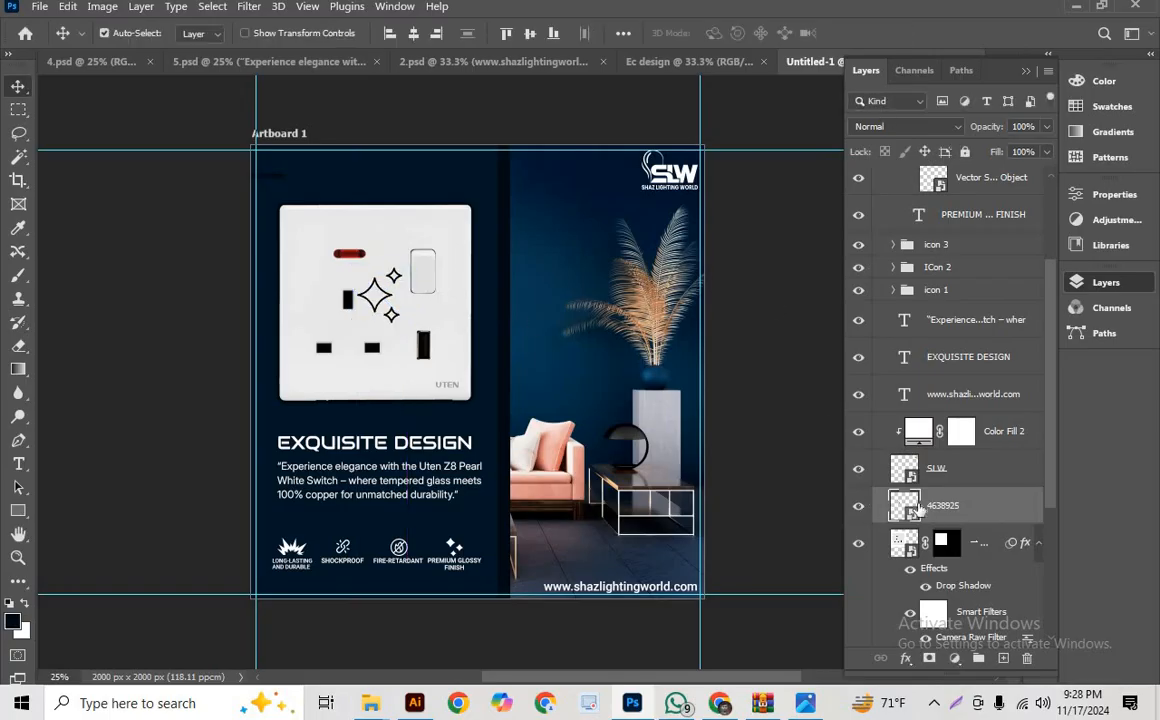
- Add a white Solid Color fill layer above the 4638925 sparkle icon and clip it to that icon
click(956, 659)
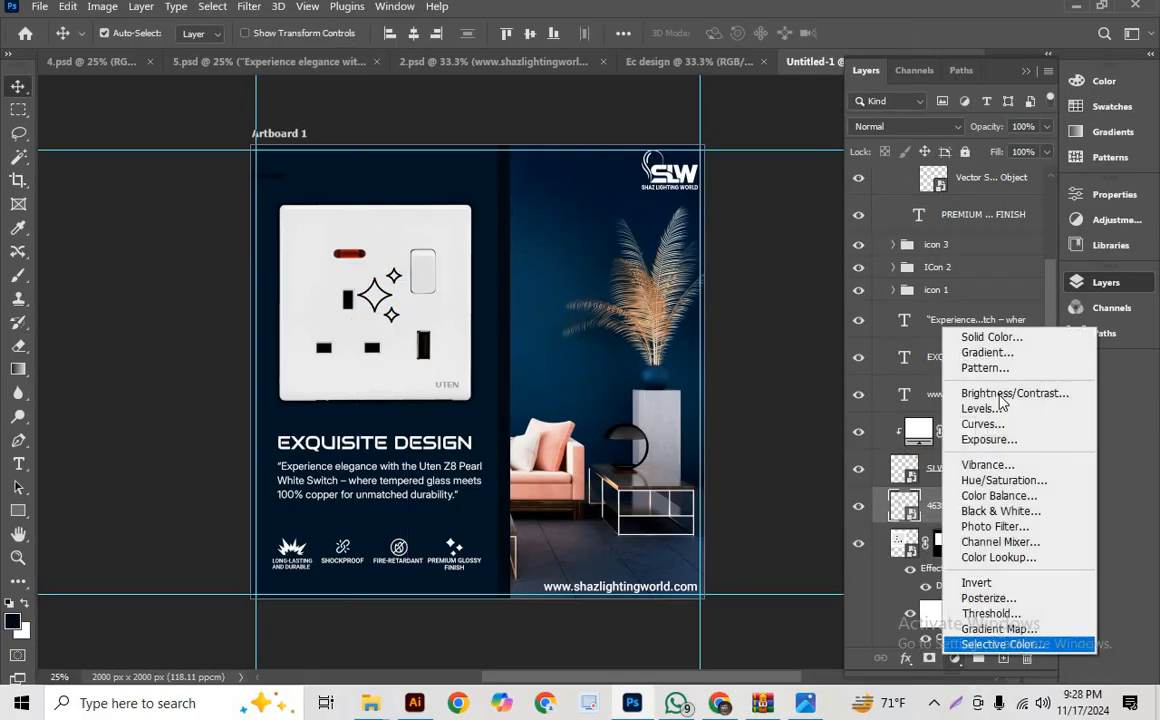
click(990, 331)
drag(745, 289, 681, 171)
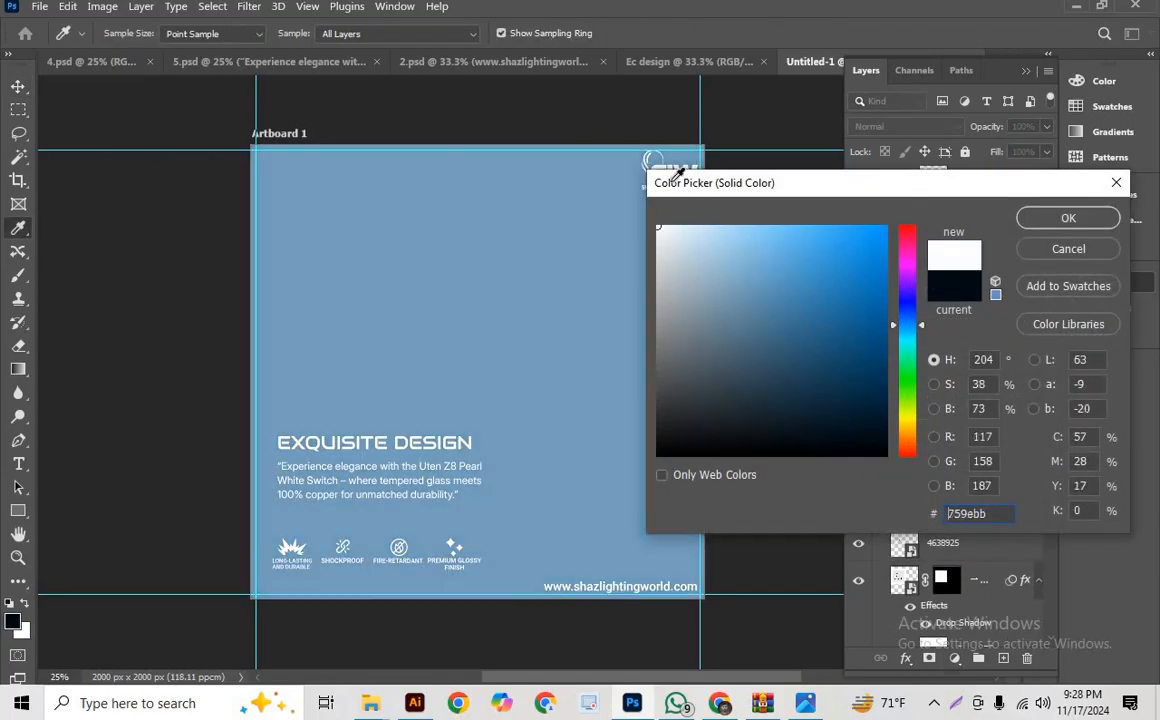
click(1073, 226)
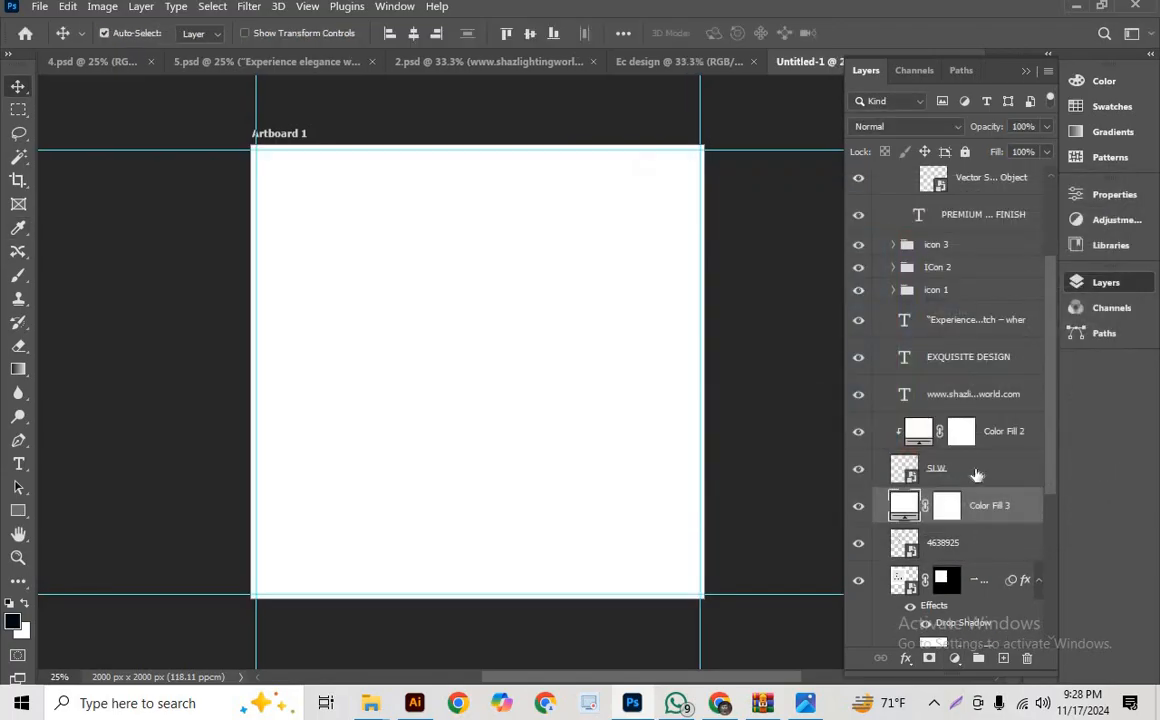
shift+click(964, 544)
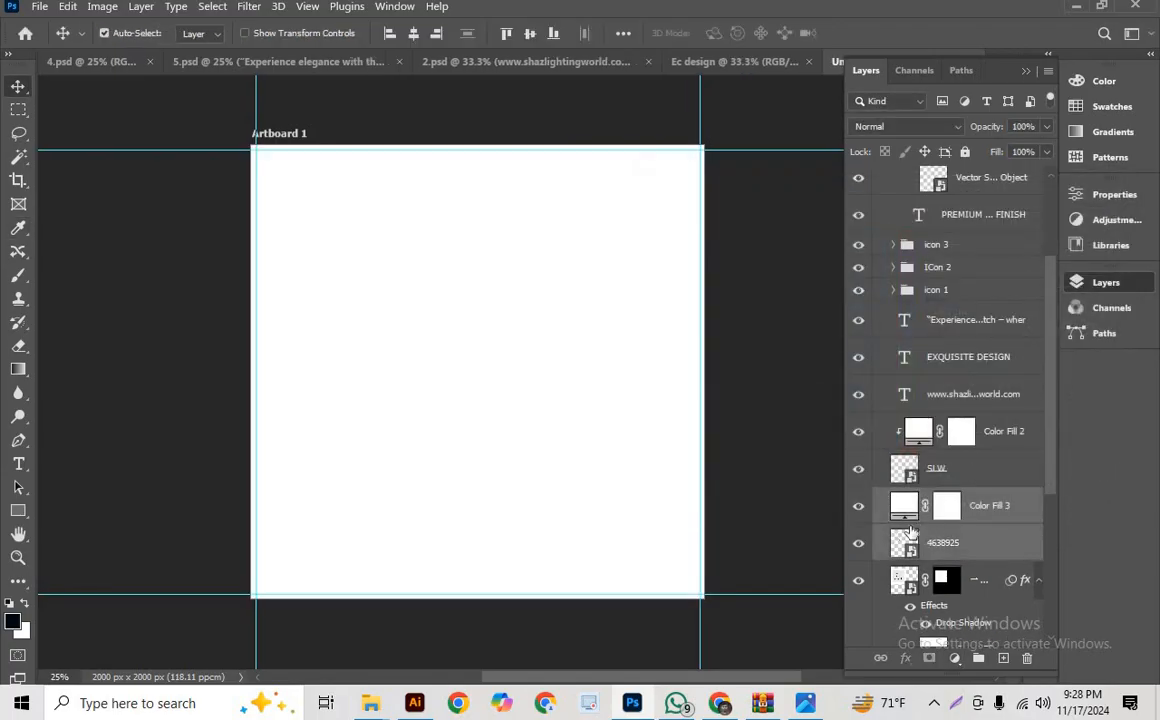
alt+click(903, 514)
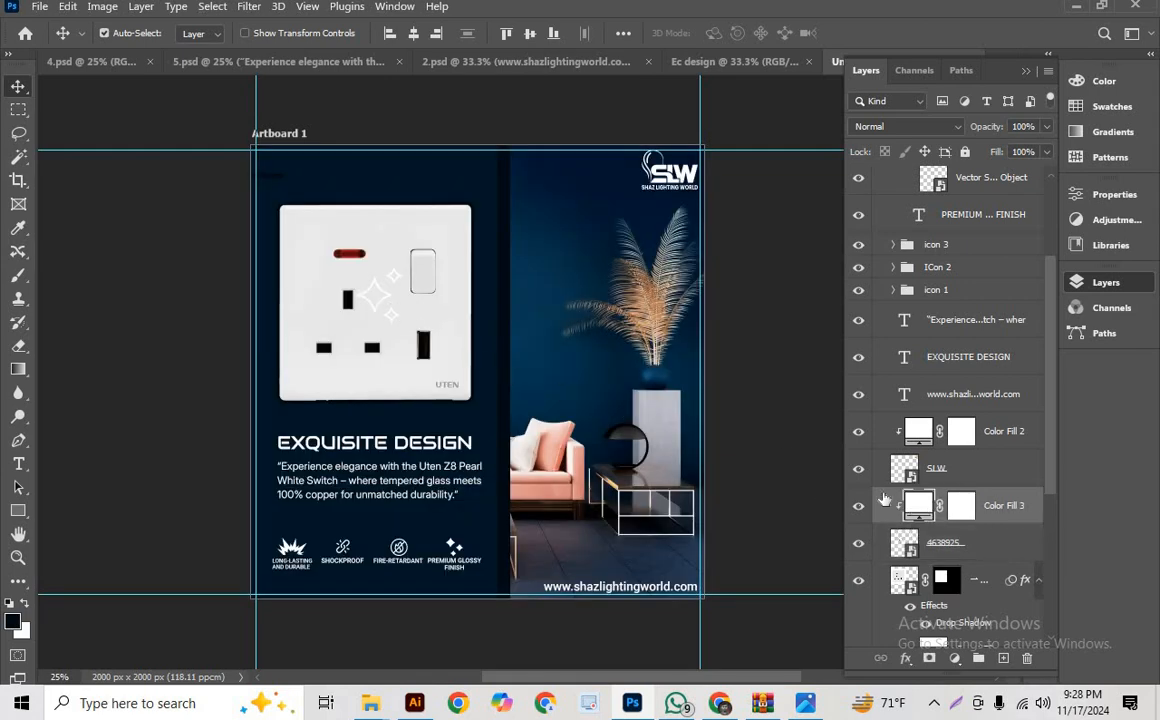
double_click(918, 510)
click(885, 228)
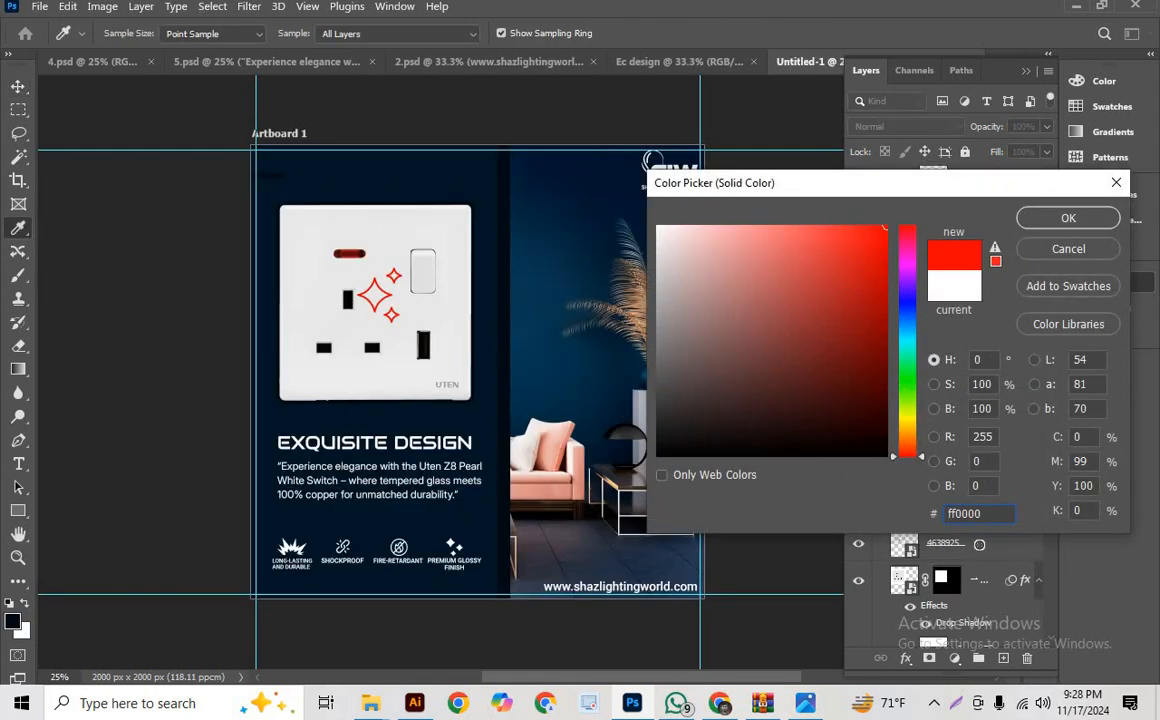
click(887, 456)
drag(825, 400, 546, 148)
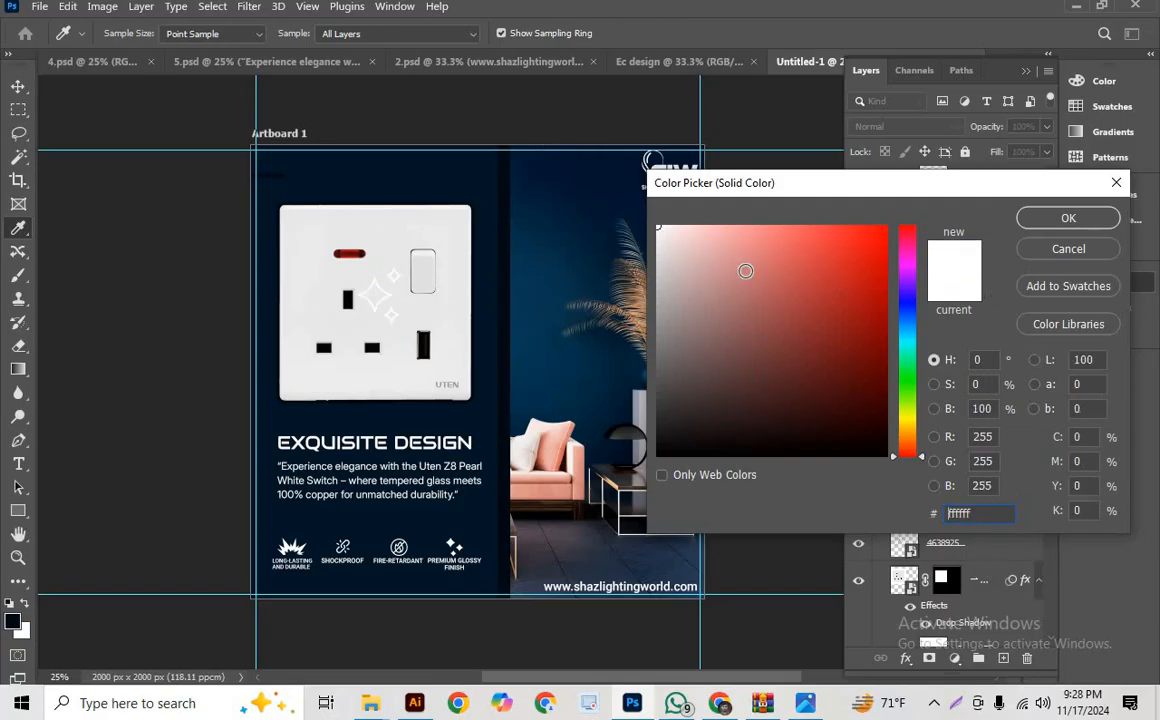
drag(746, 269, 577, 422)
mouse_move(820, 320)
mouse_down()
mouse_move(860, 232)
mouse_move(787, 287)
mouse_move(604, 153)
mouse_up()
drag(904, 397, 904, 390)
click(886, 228)
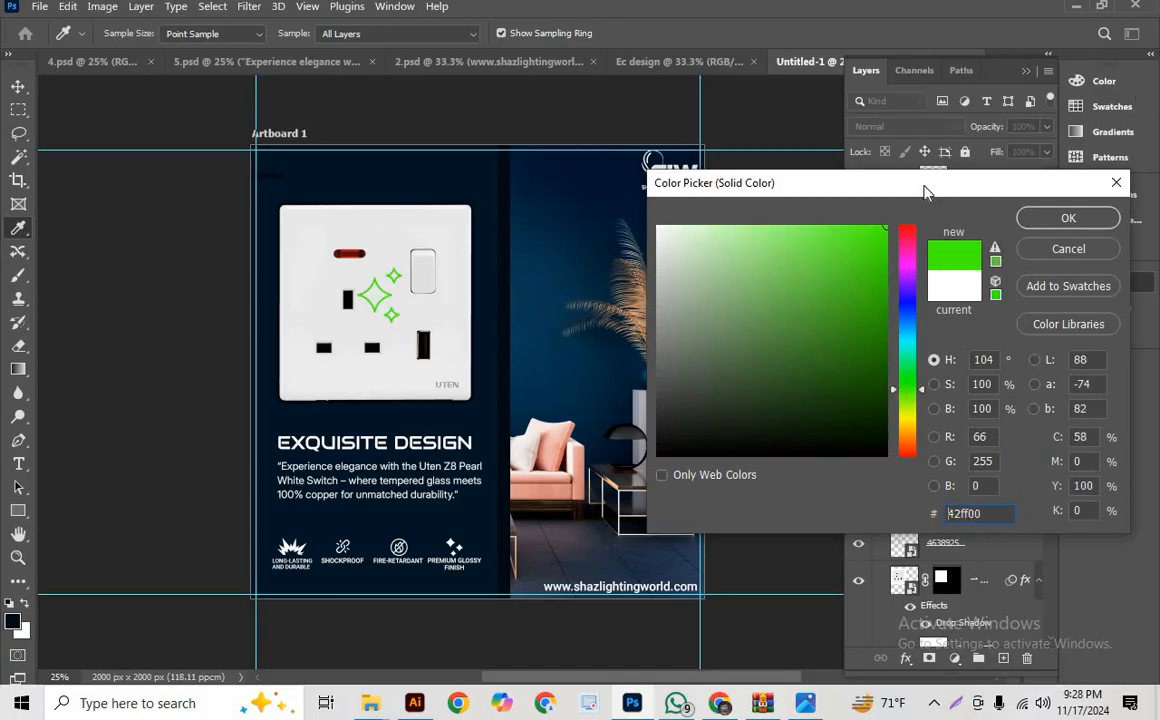
mouse_move(924, 186)
mouse_down()
mouse_move(899, 482)
mouse_move(909, 431)
mouse_up()
mouse_move(816, 380)
mouse_down()
mouse_move(927, 217)
mouse_move(911, 316)
mouse_move(986, 167)
mouse_up()
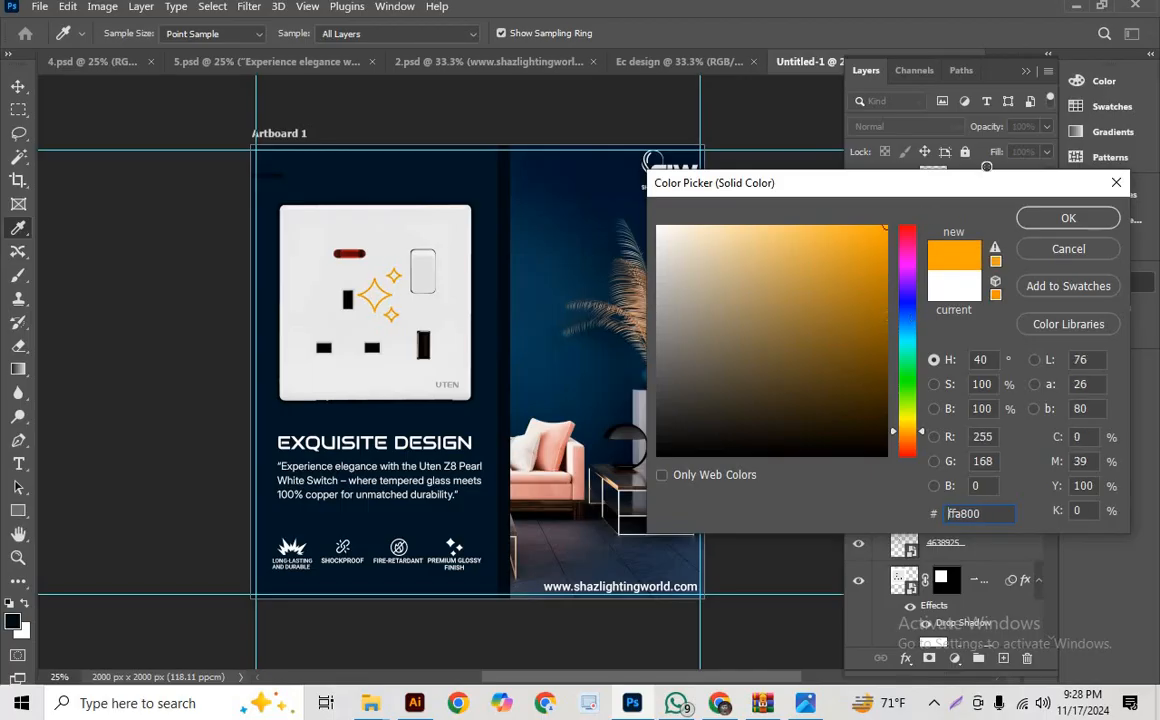
click(1068, 249)
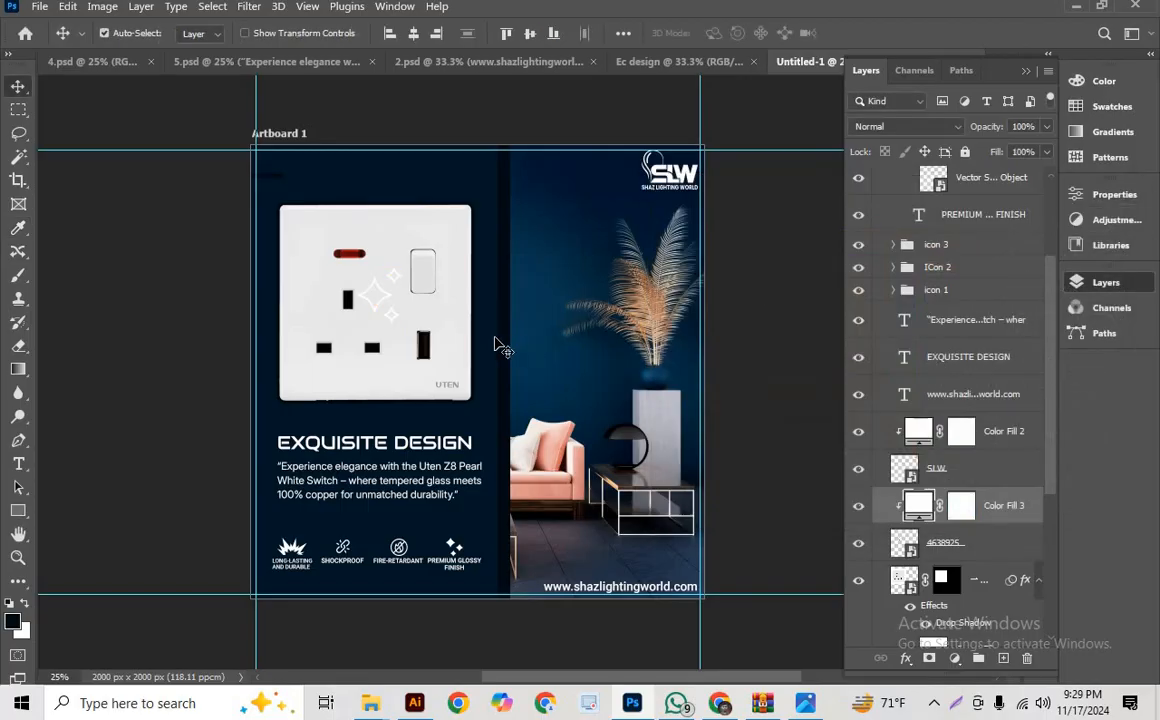
- Scale the 4638925 icon and its colour fill down above the PREMIUM GLOSSY FINISH label, and hide the old vector sparkles in the icon 4 group
key(ctrl+t)
click(560, 268)
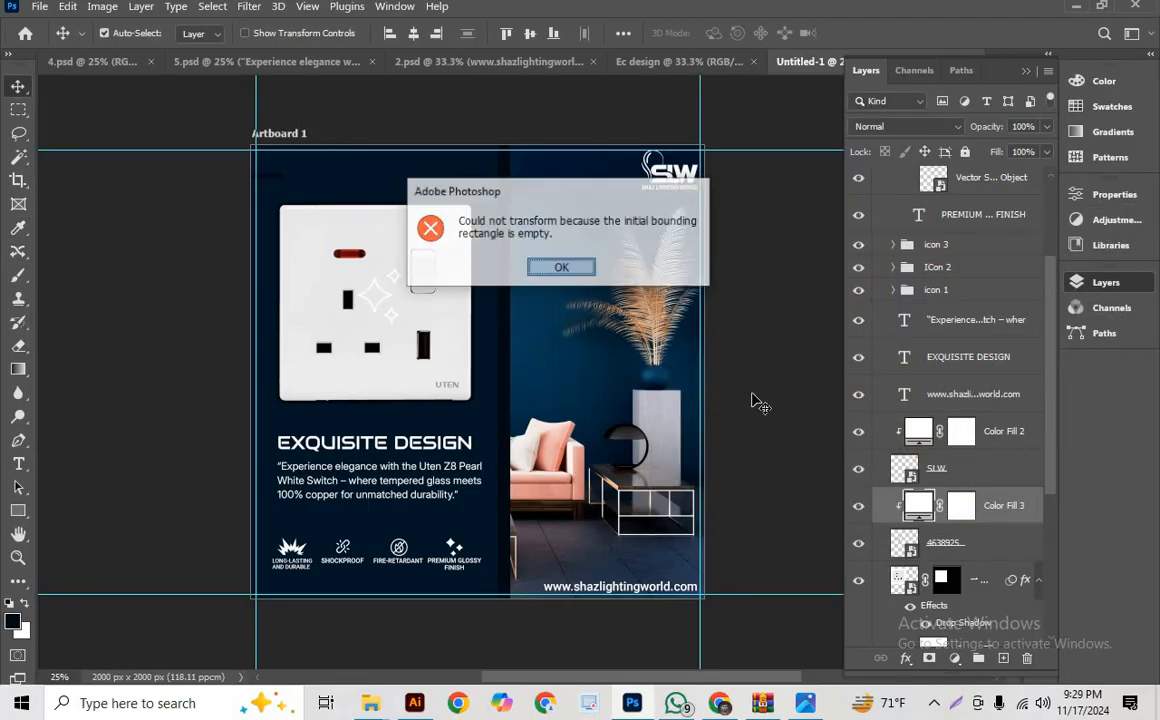
click(960, 545)
key(ctrl+t)
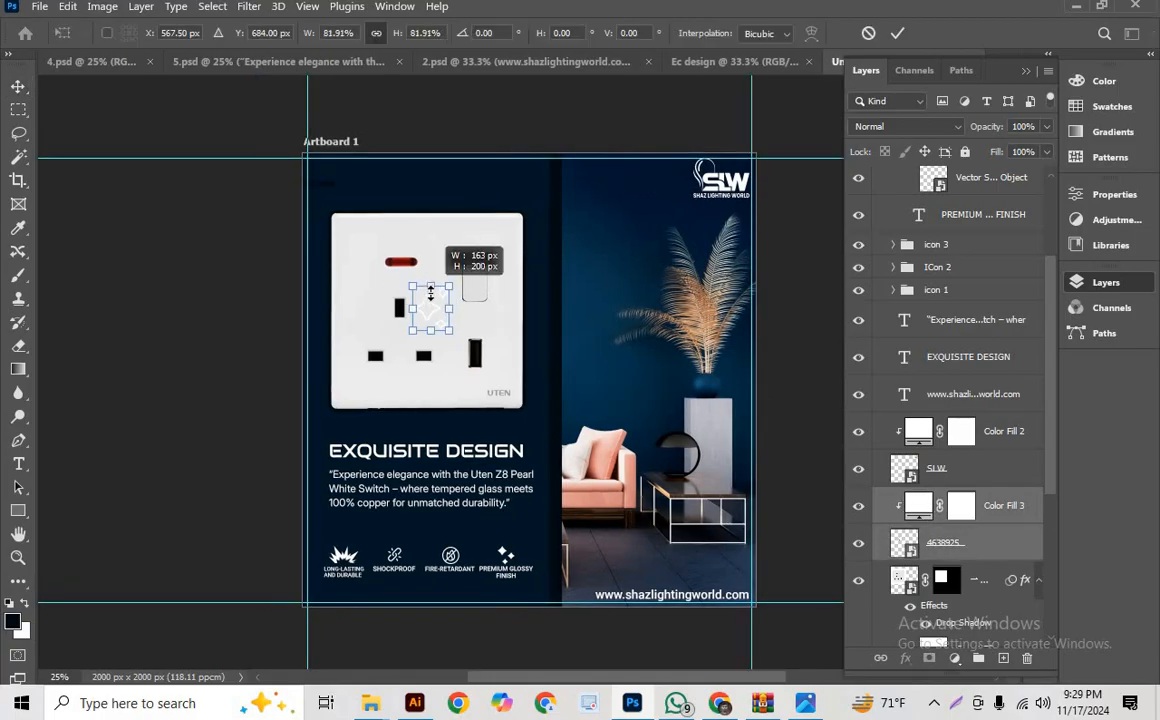
drag(422, 329, 510, 556)
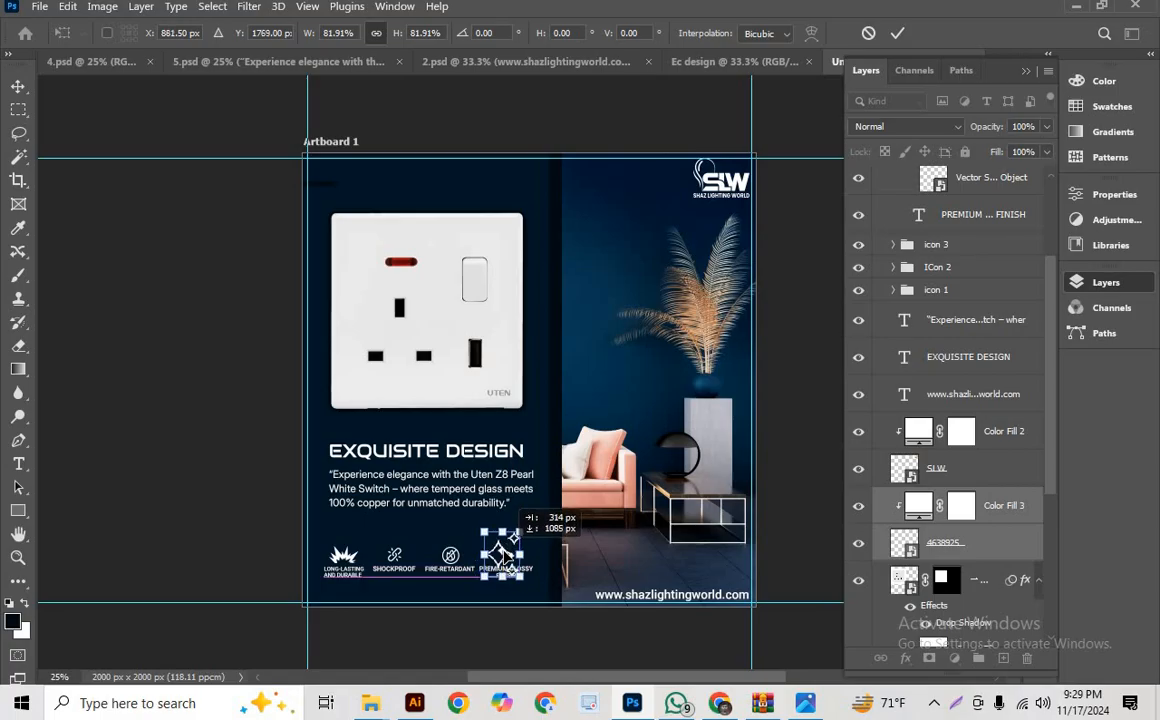
key(ctrl+plus)
key(ctrl+plus)
key(ctrl+plus)
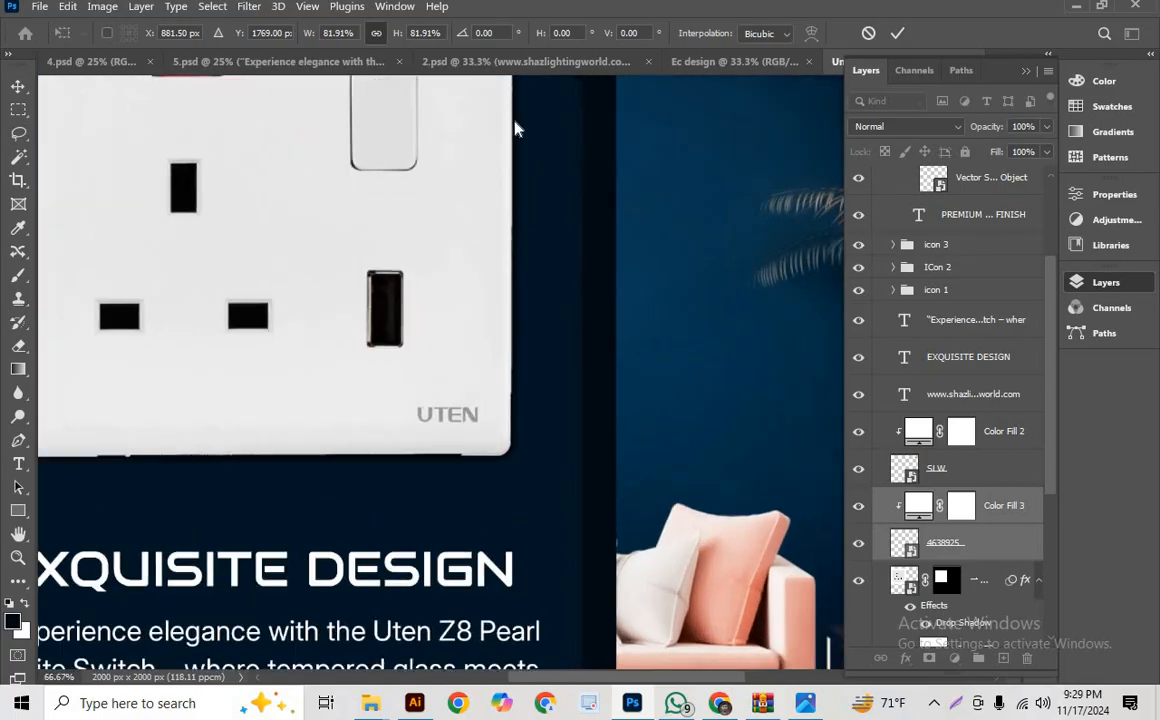
scroll(518, 250, down, 8)
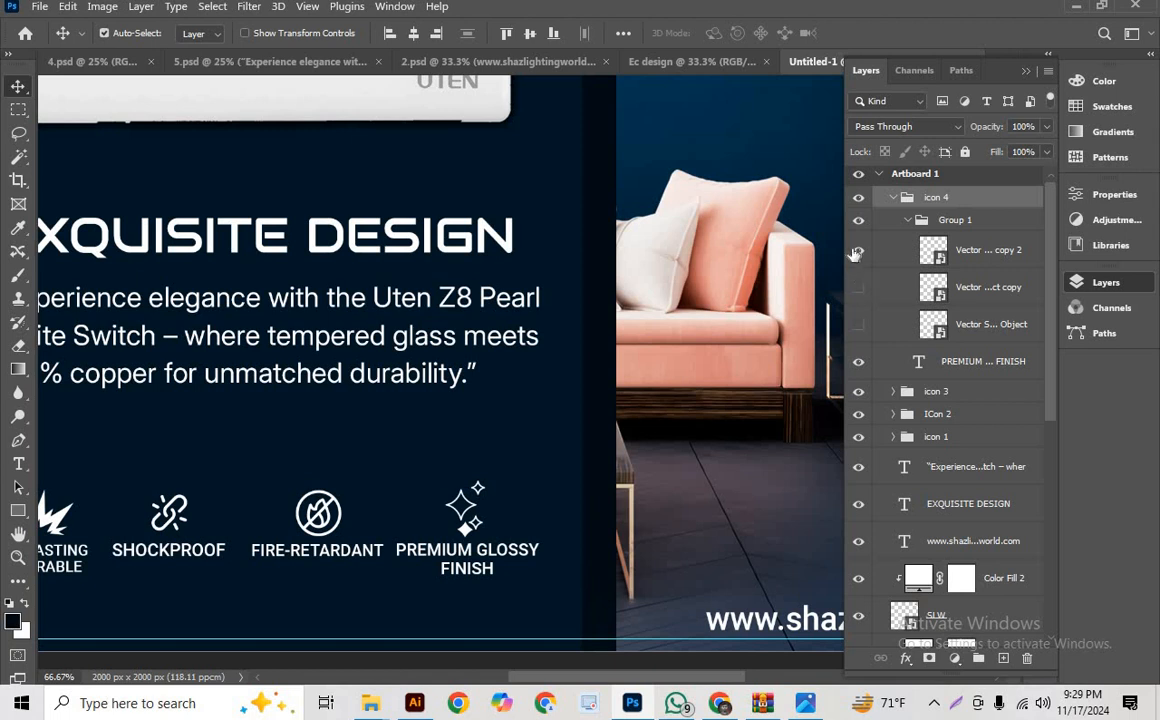
scroll(420, 459, down, 1)
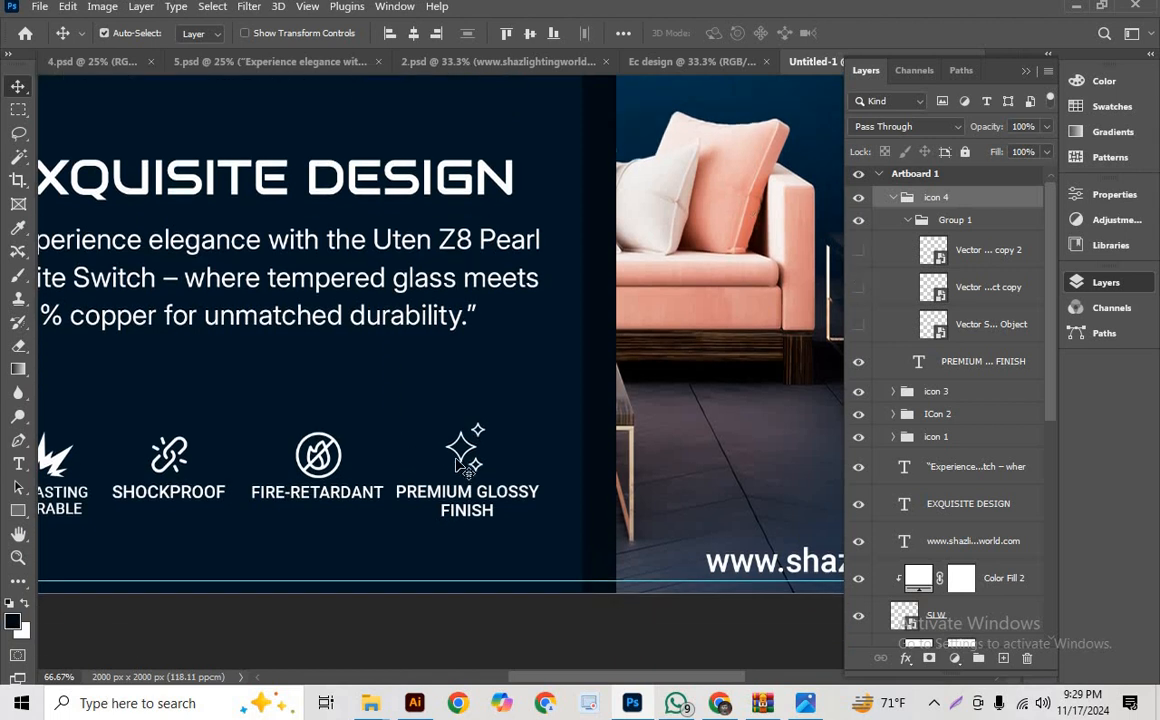
- Review the whole artboard, checking the replaced sparkle icon against the other feature icons and the overall layout
scroll(937, 432, down, 5)
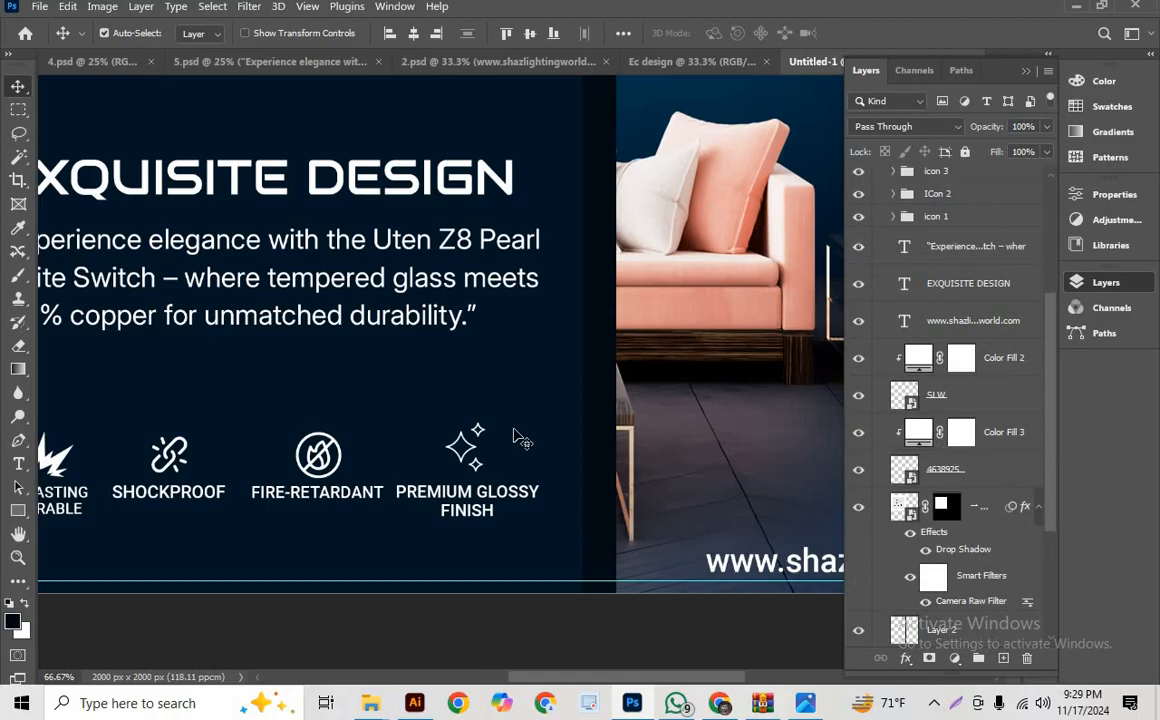
scroll(513, 436, down, 2)
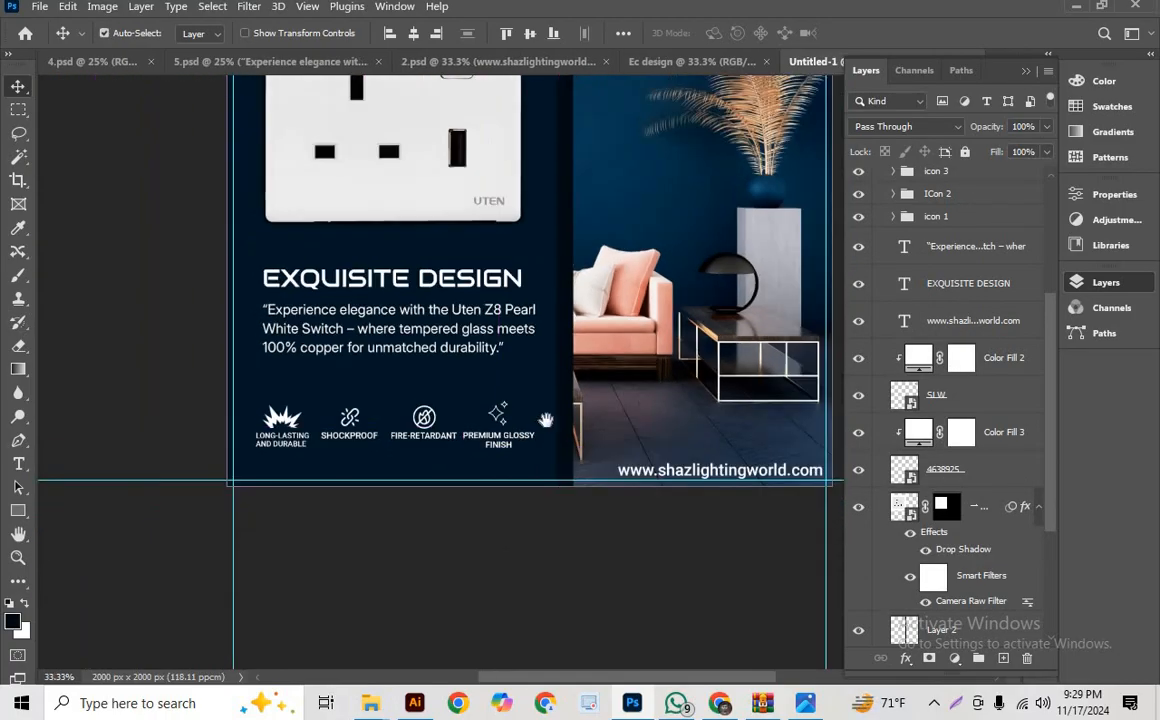
drag(546, 419, 536, 557)
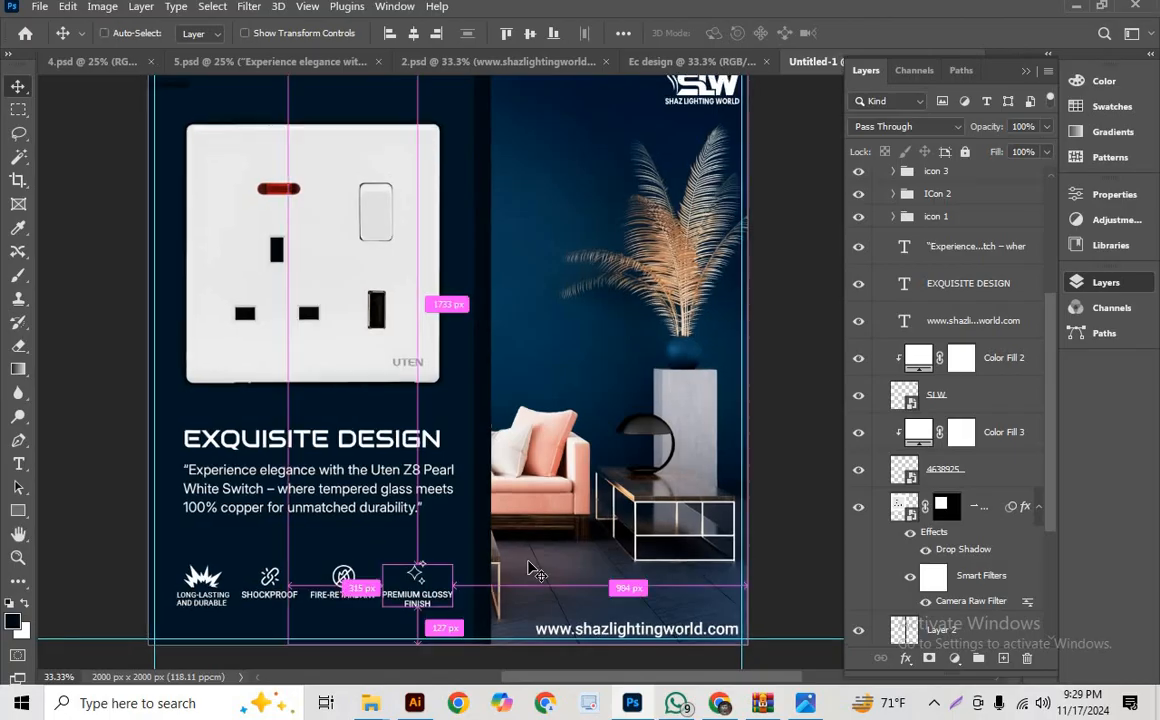
scroll(531, 400, down, 1)
mouse_move(623, 345)
mouse_down()
mouse_move(590, 378)
mouse_move(633, 367)
mouse_up()
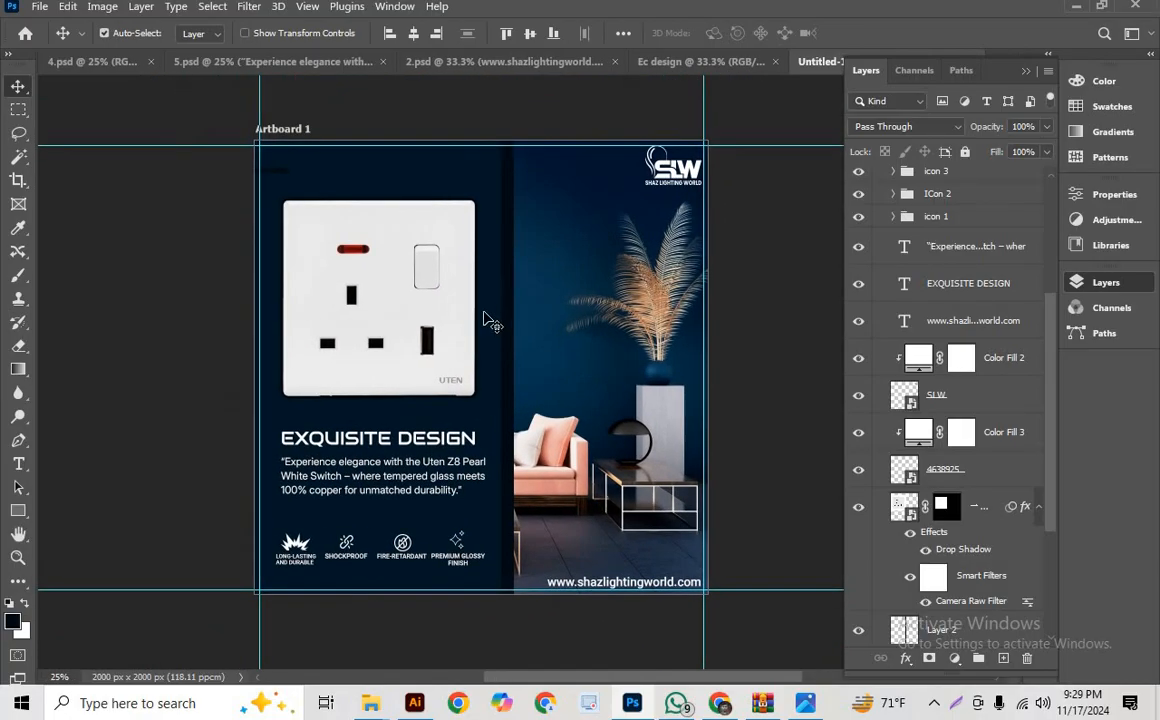
scroll(505, 356, down, 5)
scroll(516, 352, up, 4)
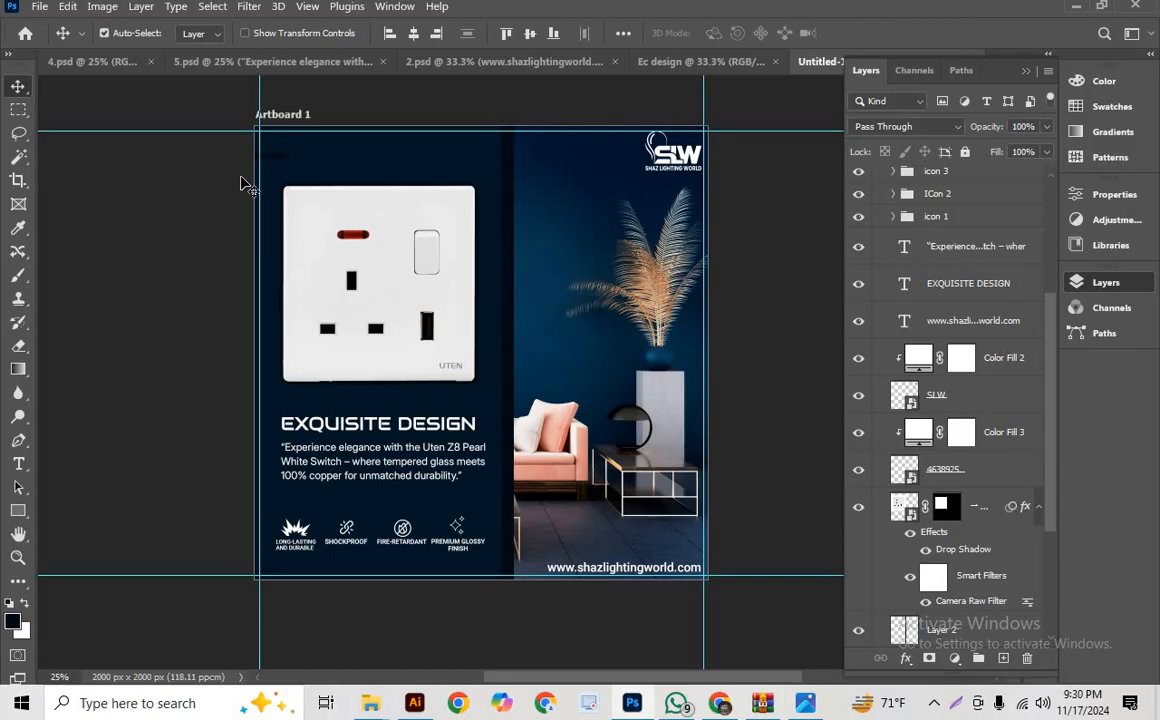
scroll(533, 415, up, 2)
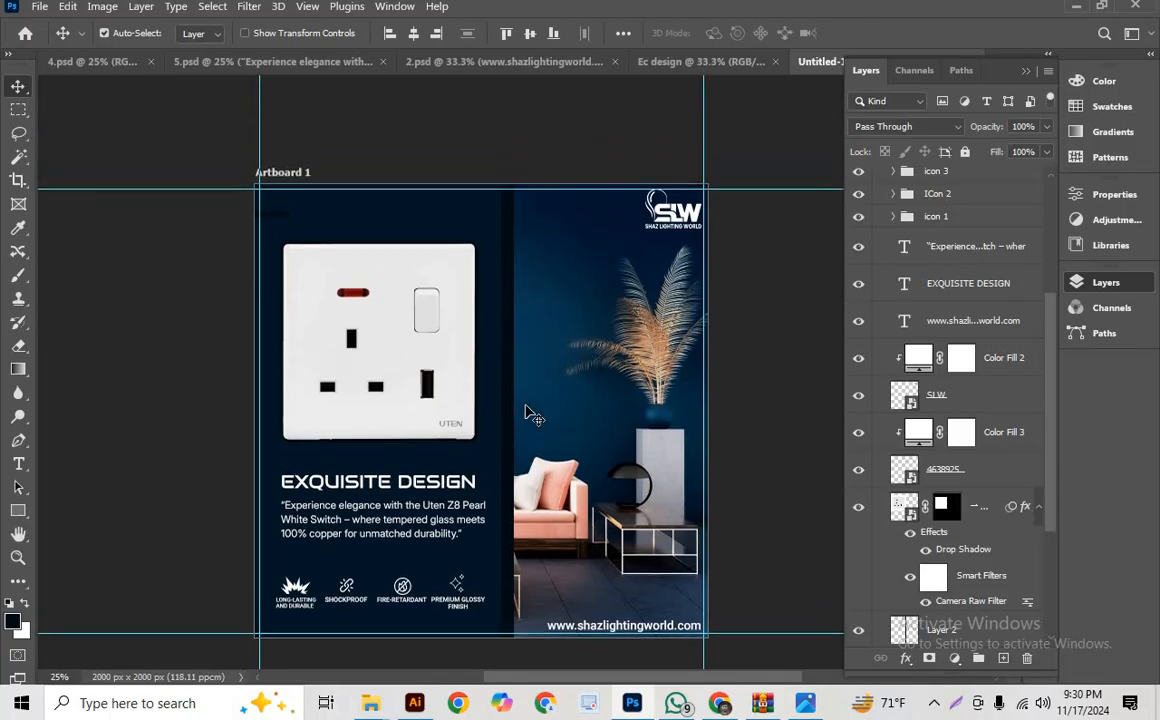
scroll(528, 409, down, 2)
drag(564, 287, 583, 300)
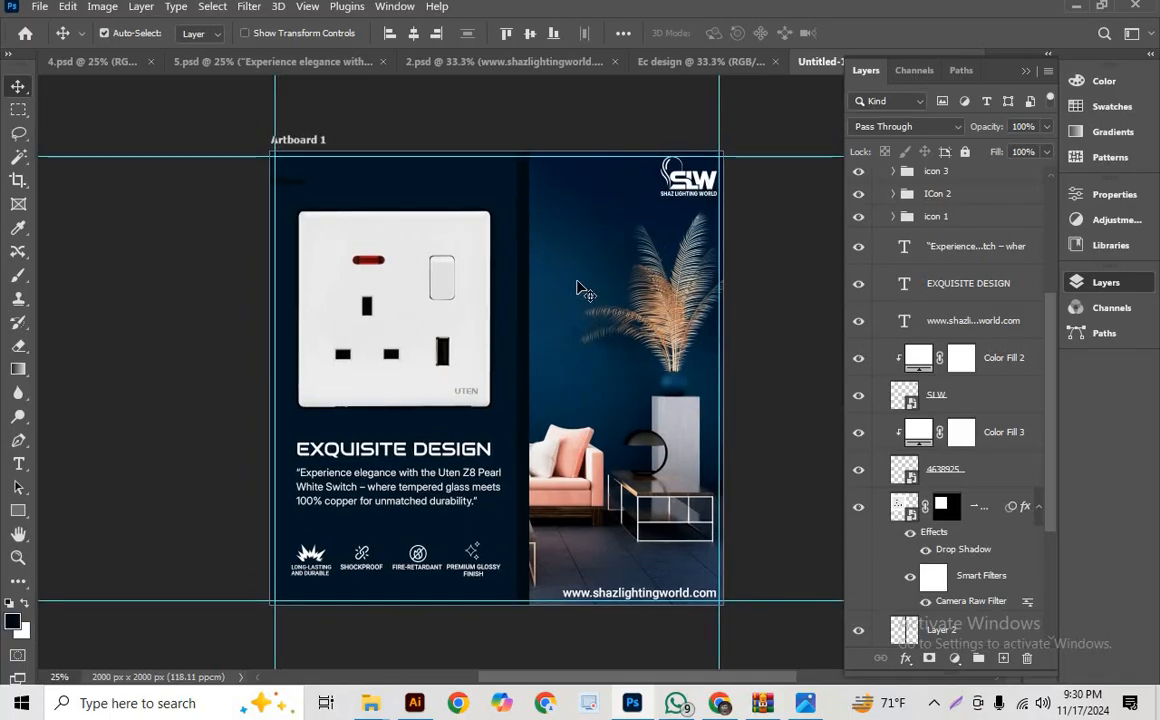
scroll(540, 447, right, 2)
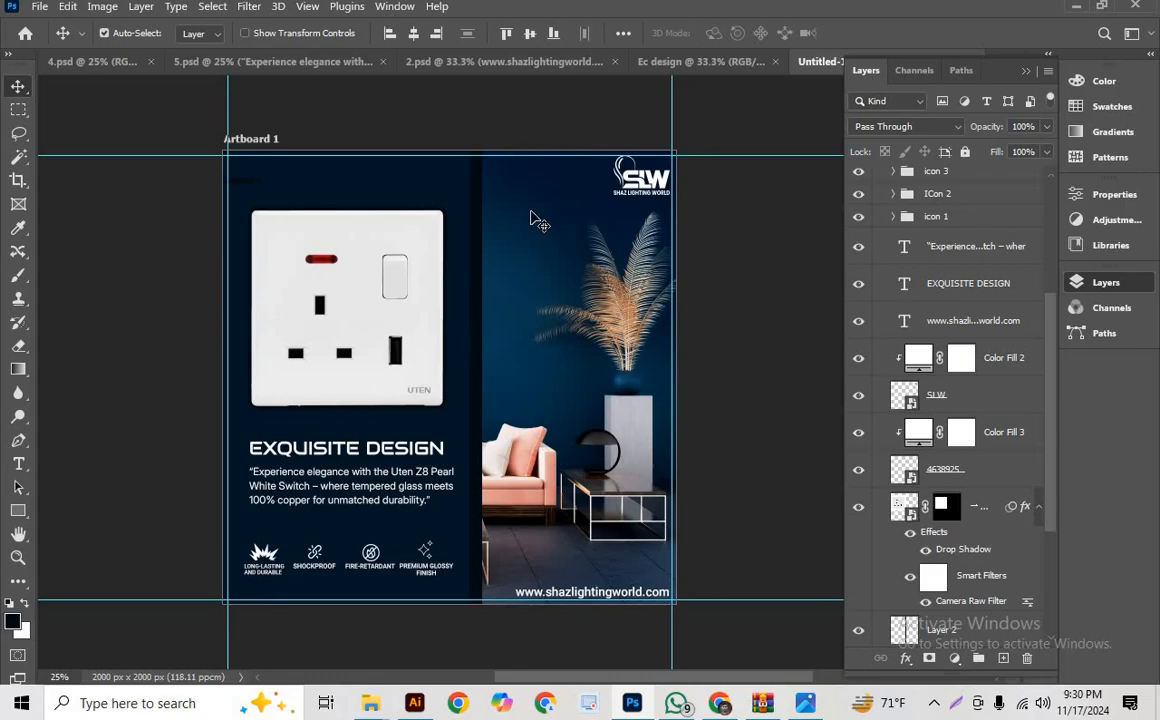
scroll(565, 300, up, 1)
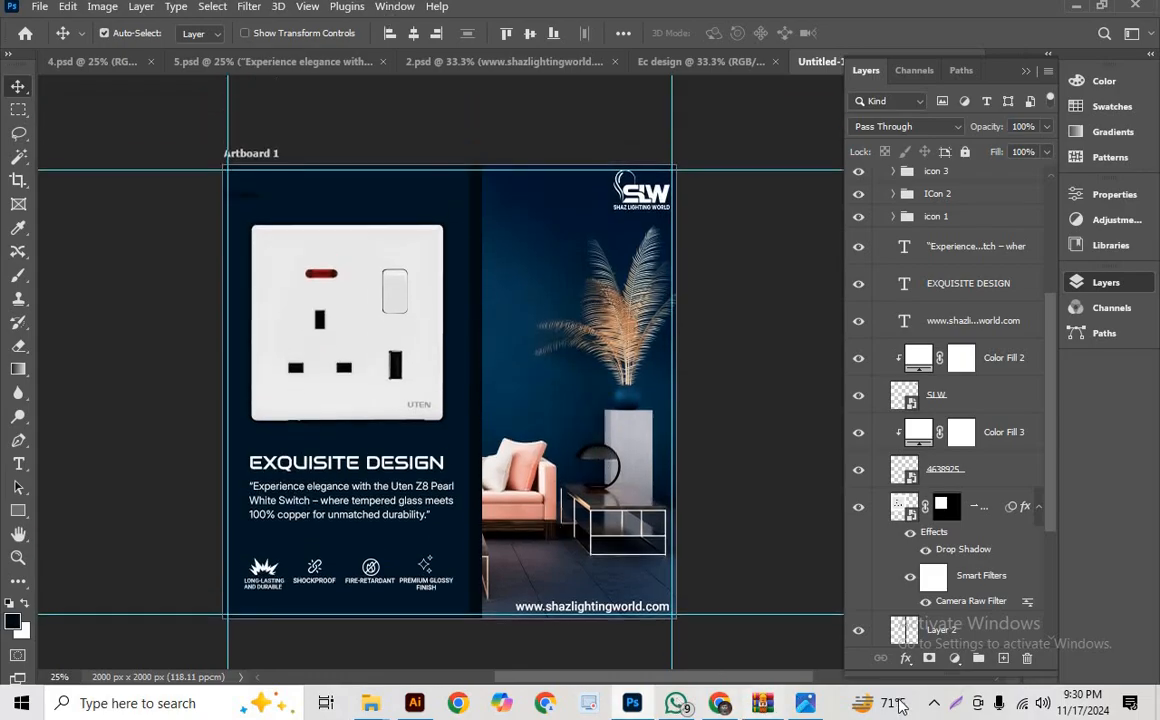
click(955, 703)
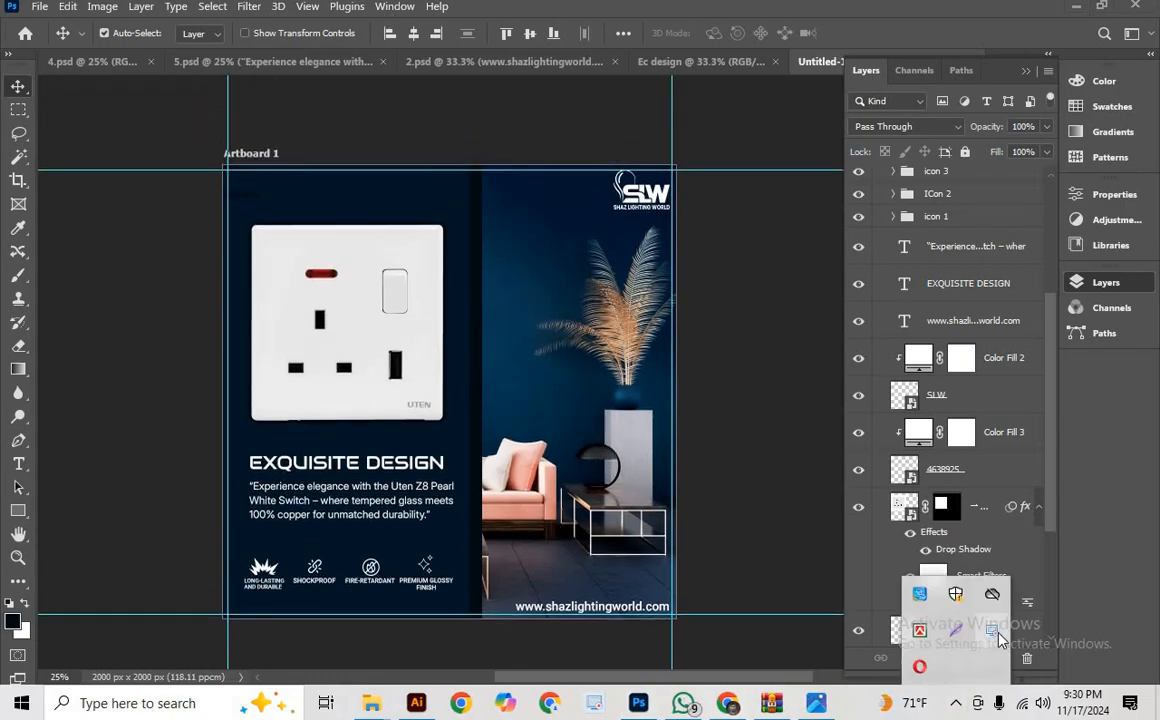